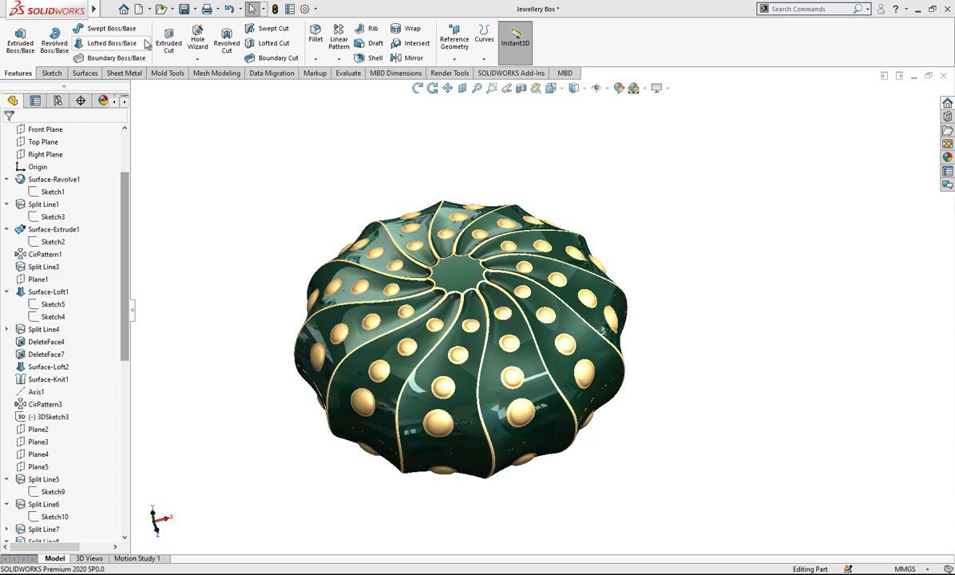
- Create a new part document
click(139, 10)
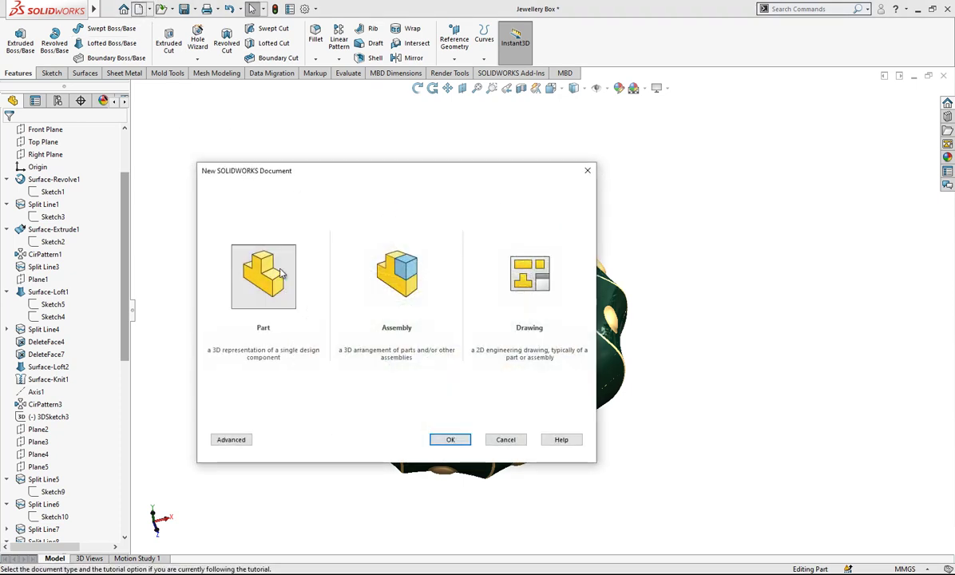
click(281, 274)
click(450, 439)
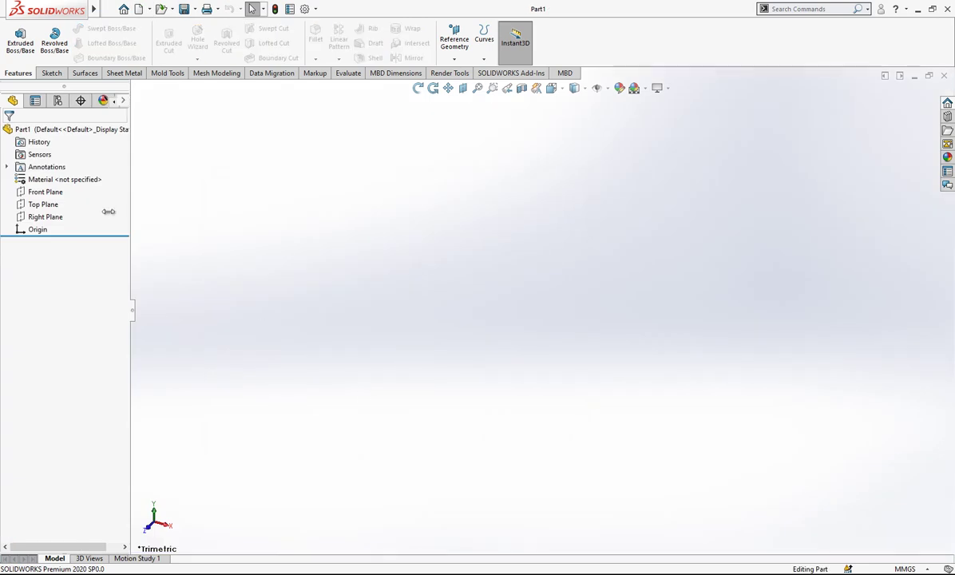
- On the Front Plane, sketch a horizontal construction line about 71 mm long ending at the origin and a vertical construction line rising from the origin
click(42, 191)
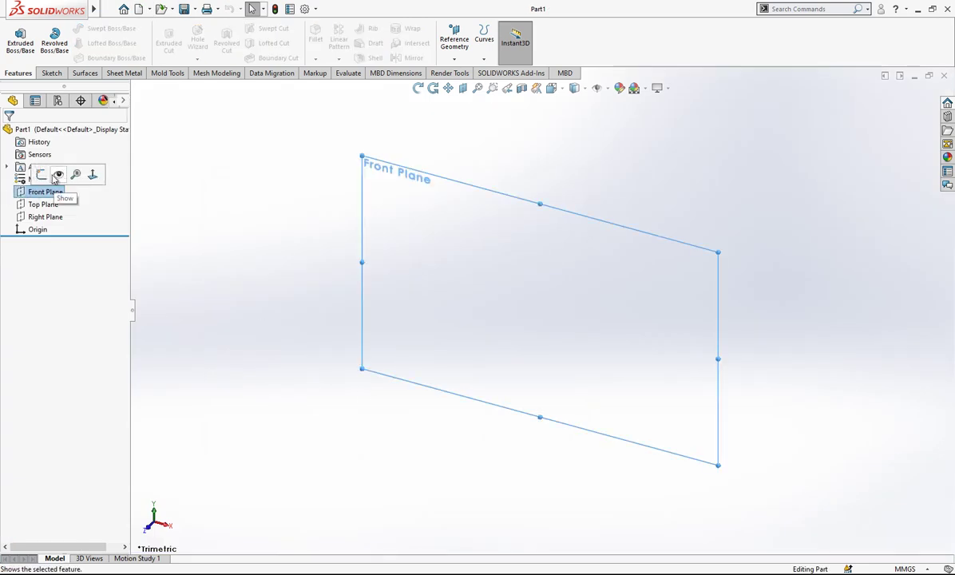
click(41, 174)
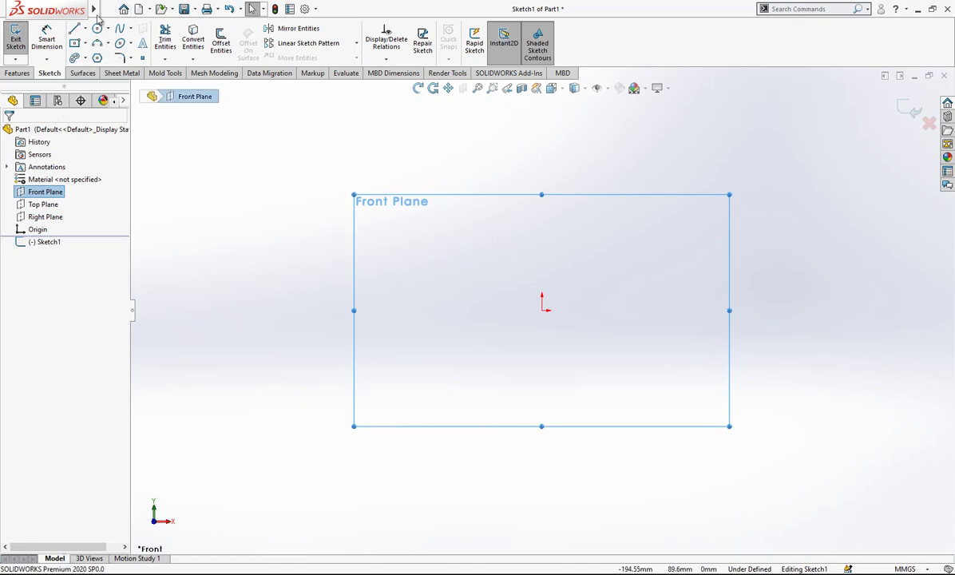
click(73, 28)
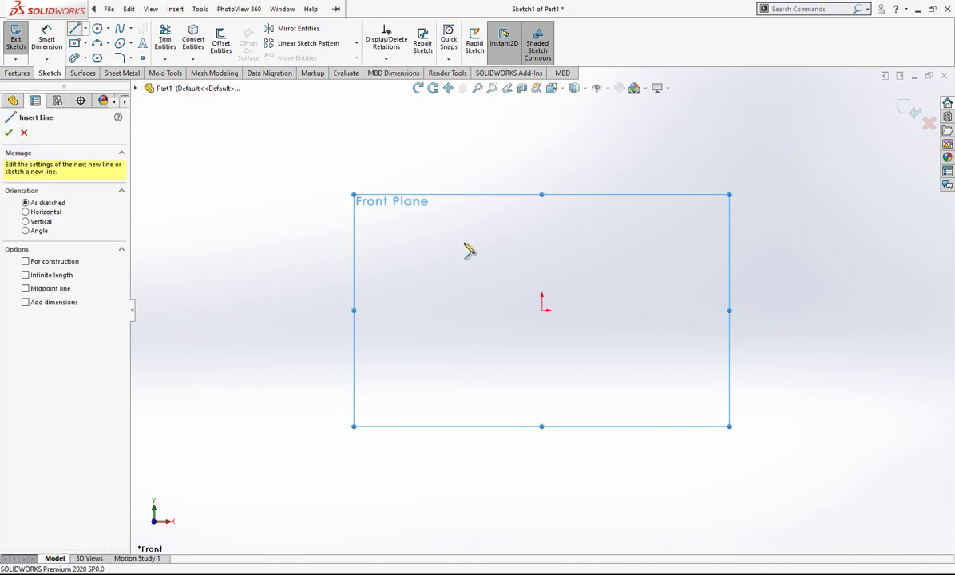
click(391, 310)
click(542, 310)
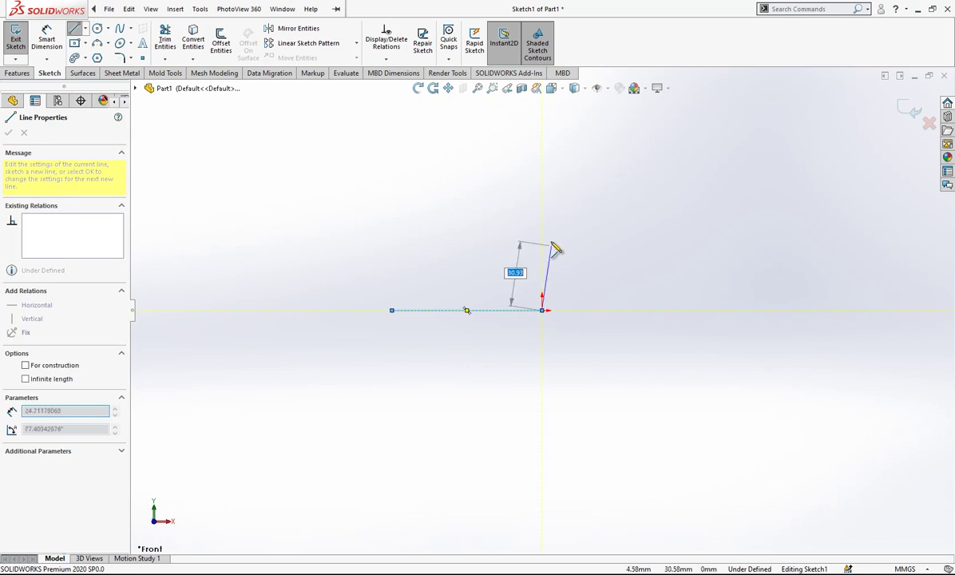
click(544, 207)
key(Escape)
mouse_move(590, 232)
mouse_down()
mouse_move(473, 325)
mouse_move(435, 330)
mouse_up()
click(494, 294)
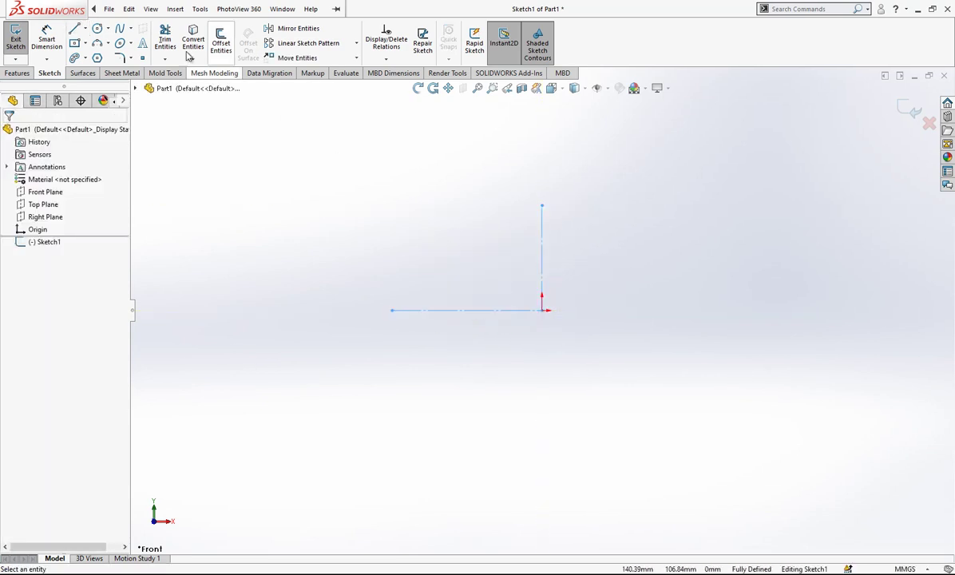
- Dimension the horizontal construction line to 30 mm
click(53, 36)
click(448, 312)
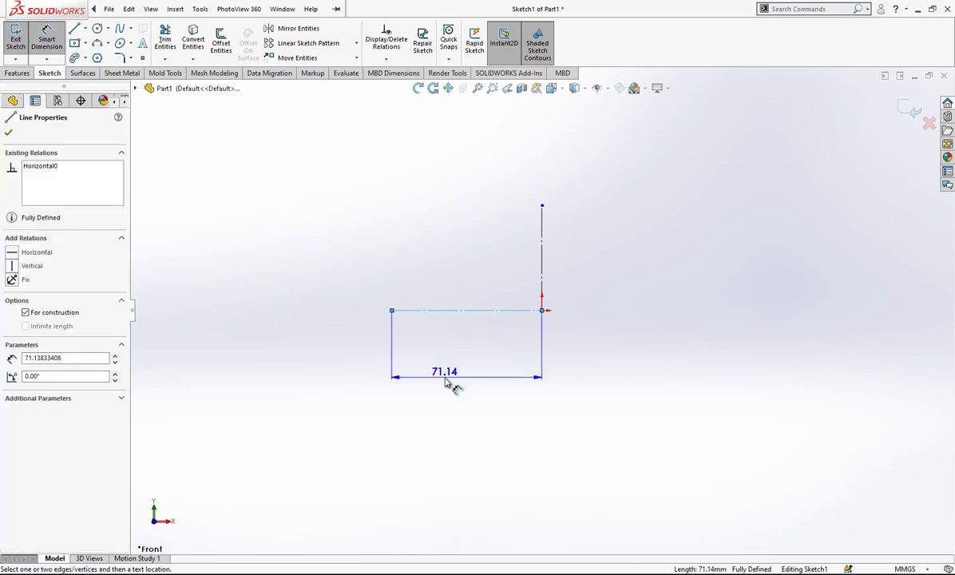
click(446, 379)
text(30)
key(Return)
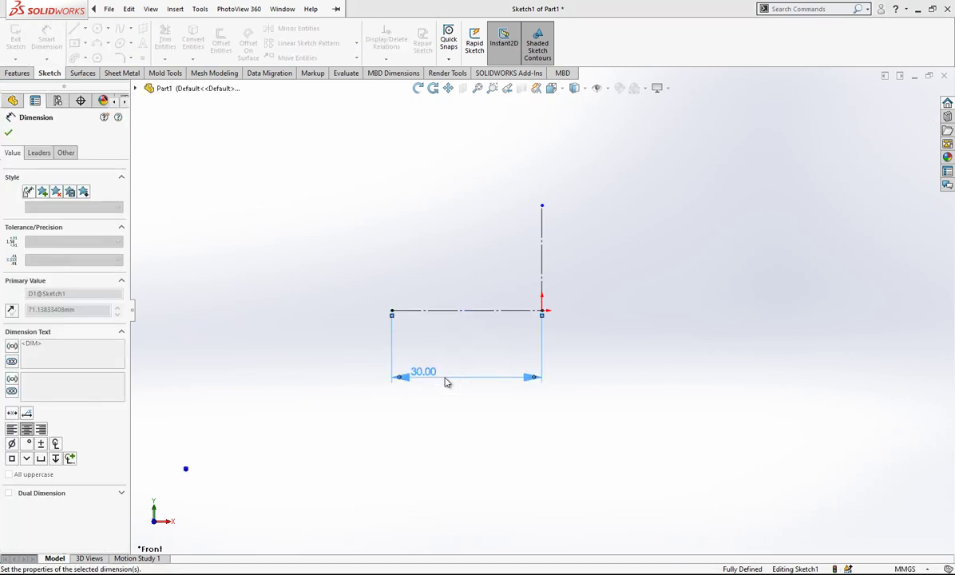
click(630, 294)
- Dimension the vertical construction line to 15 mm
click(543, 267)
click(592, 272)
text(15)
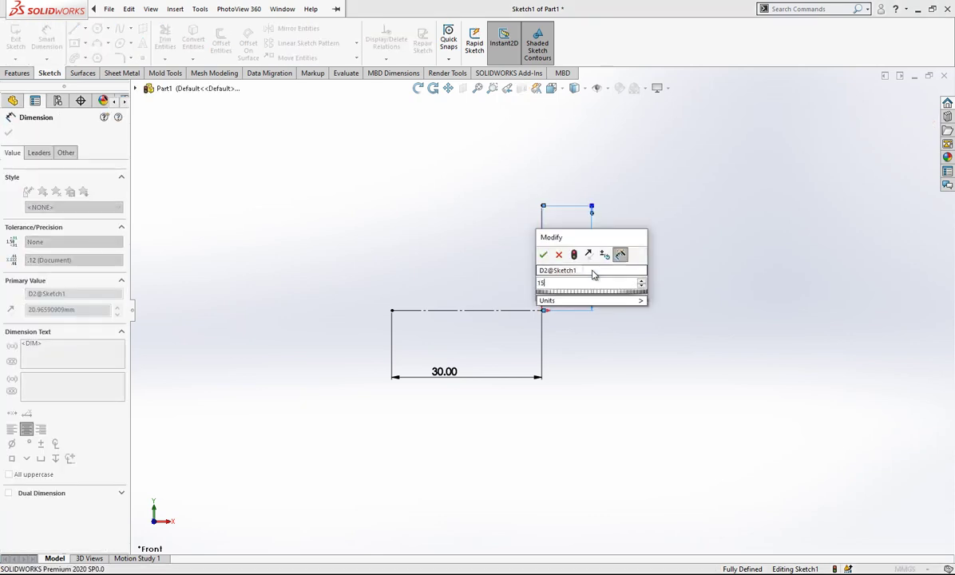
key(Return)
click(501, 223)
scroll(629, 271, down, 2)
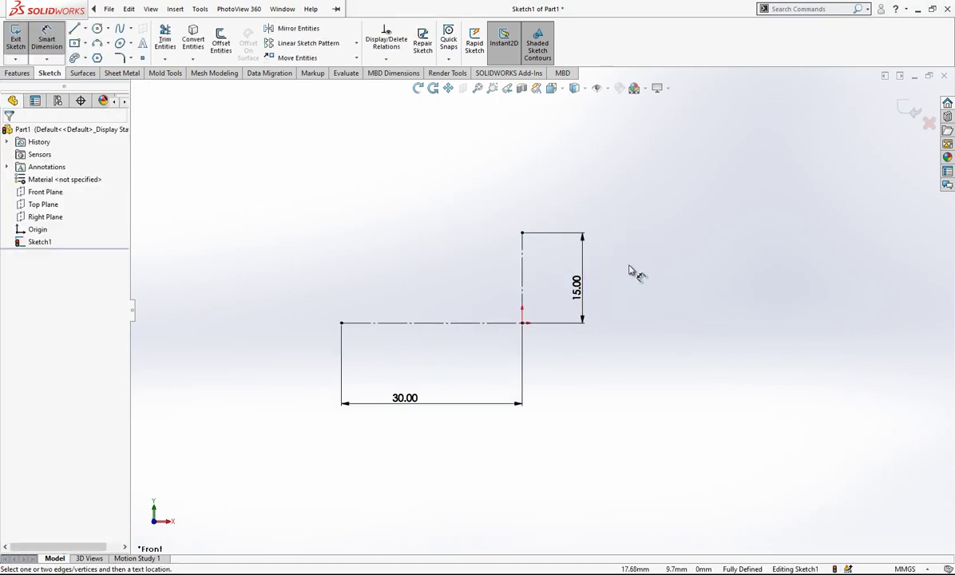
- Sketch a two-point spline from the outer end of the horizontal construction line to the upper end of the vertical one
click(120, 29)
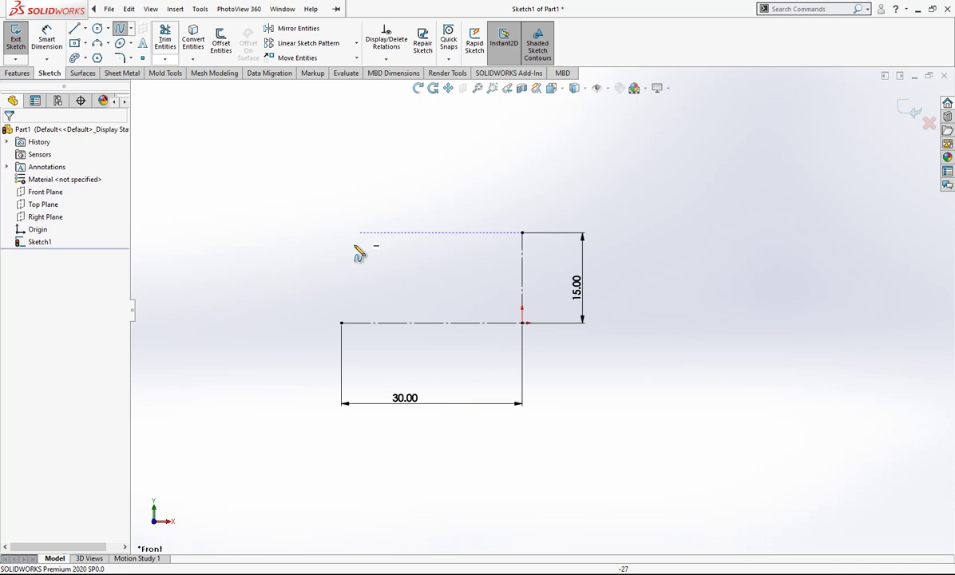
click(342, 323)
click(522, 233)
right_click(536, 188)
click(548, 194)
- Bend the spline into a dome-like arch by adjusting its end handles to nearly horizontal at its upper end and nearly vertical at its lower end
click(474, 262)
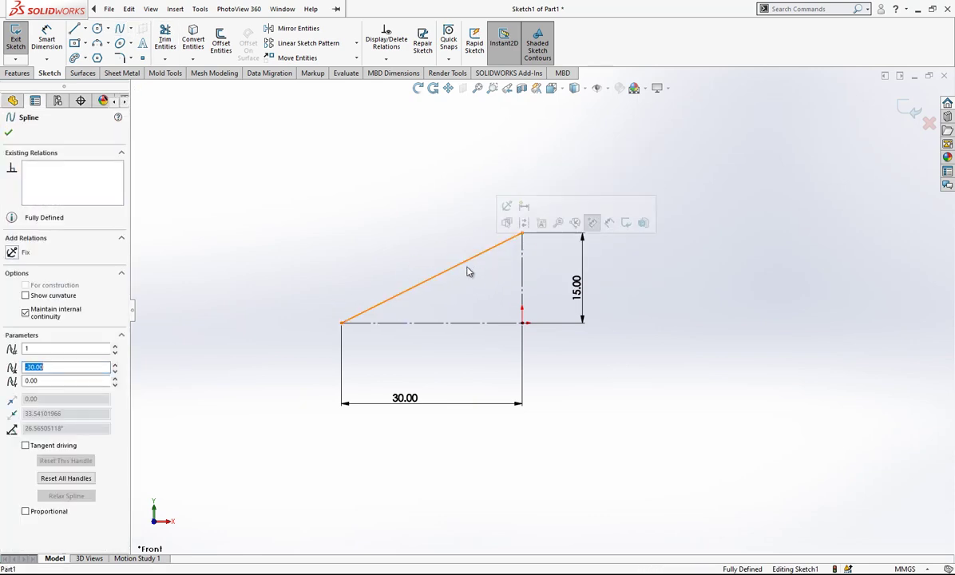
drag(452, 269, 399, 230)
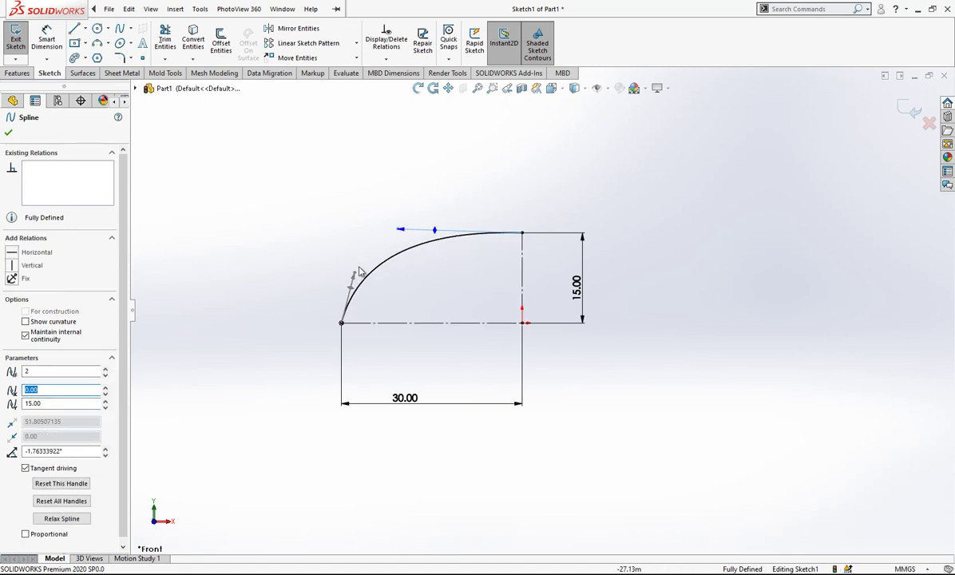
drag(355, 274, 338, 263)
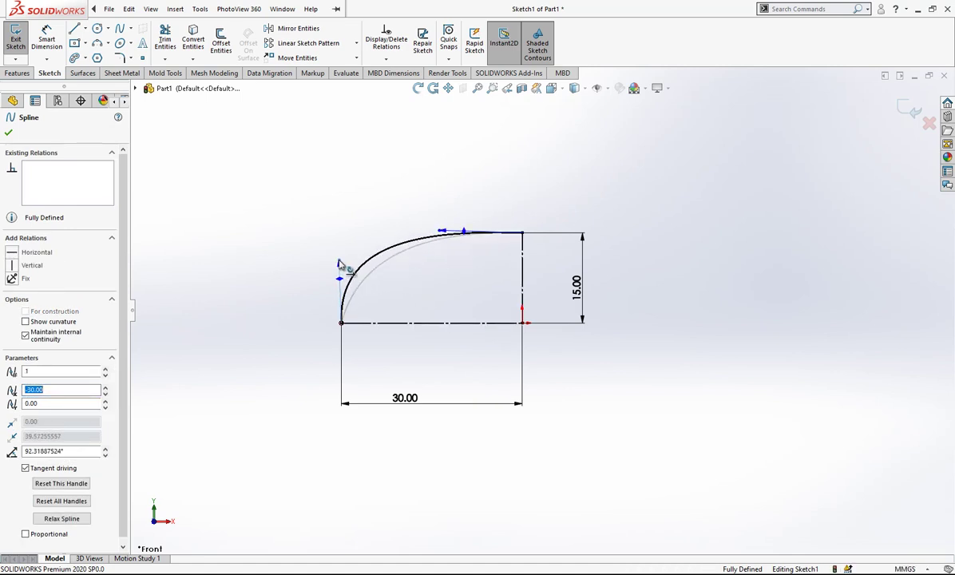
click(312, 241)
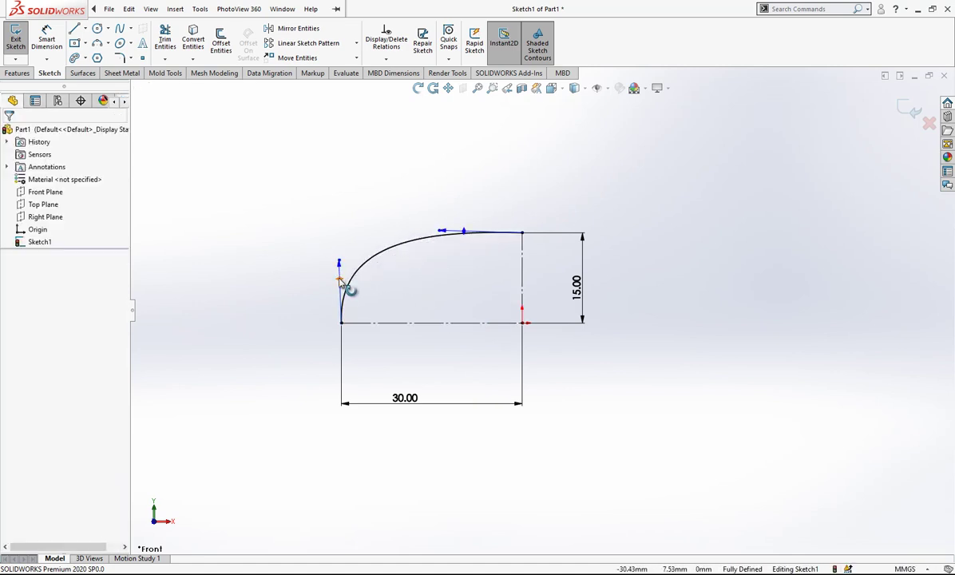
click(339, 281)
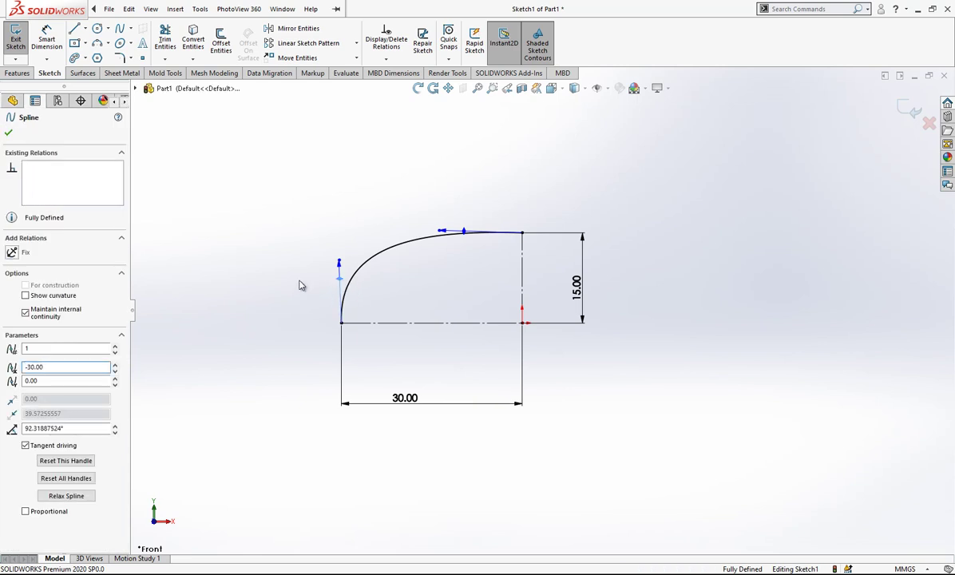
click(300, 284)
- Sketch a vertical construction line about 25 mm long downward from the spline's lower end
click(74, 28)
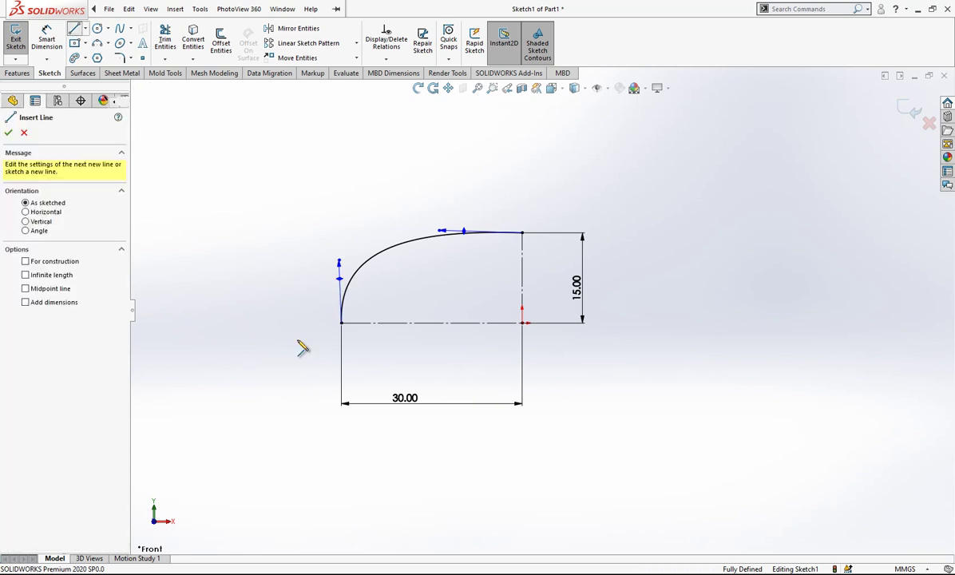
click(341, 322)
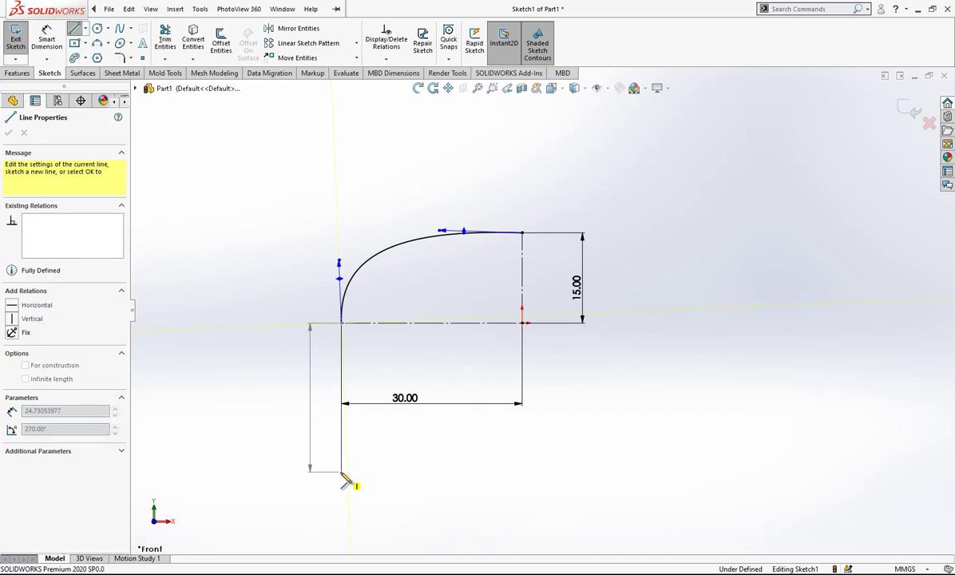
click(341, 471)
key(Escape)
click(341, 442)
click(399, 406)
- Add a tangent relation between the spline and the vertical construction line below its lower end
click(349, 287)
ctrl+click(341, 346)
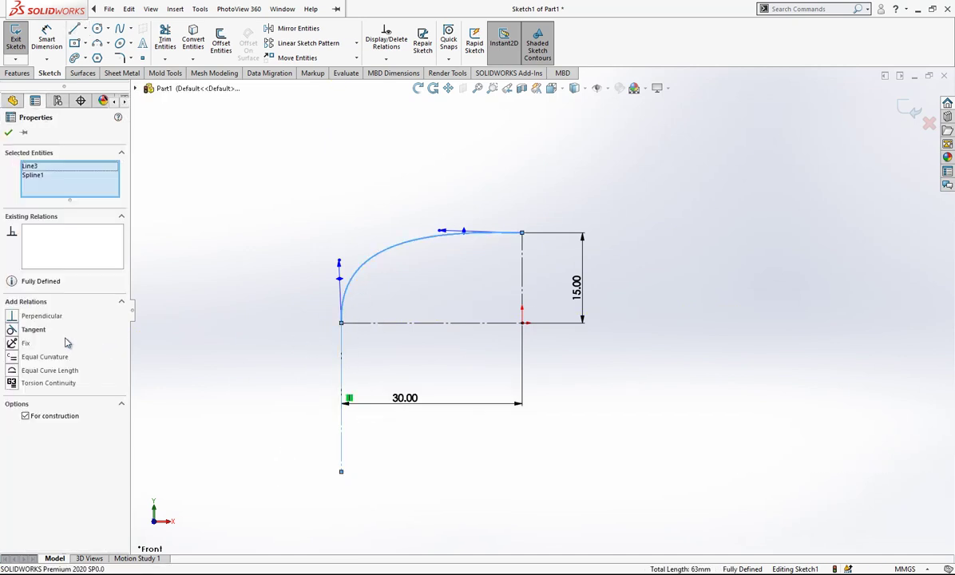
key(Escape)
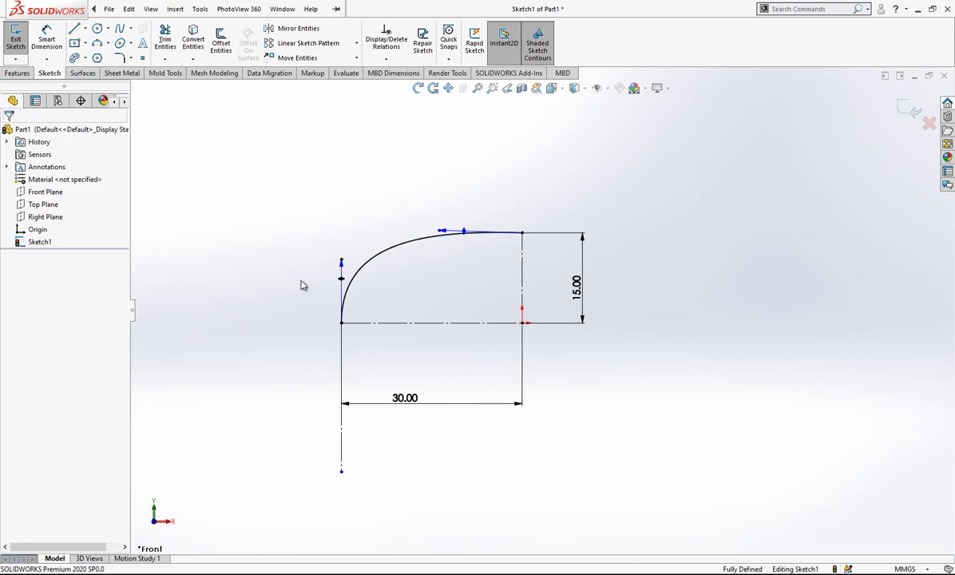
- Add a parallel relation between the handle at the spline's upper end and the horizontal construction line
click(465, 232)
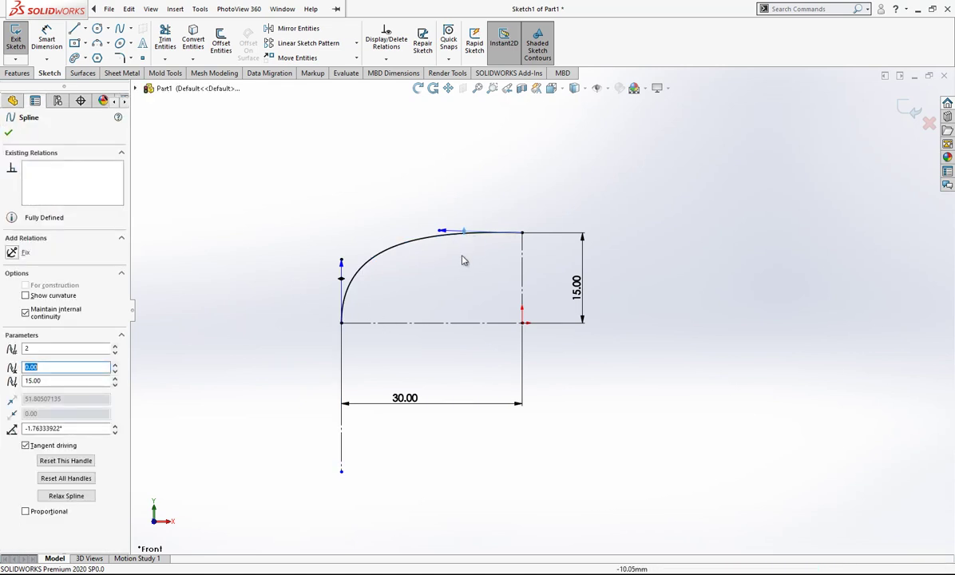
click(470, 203)
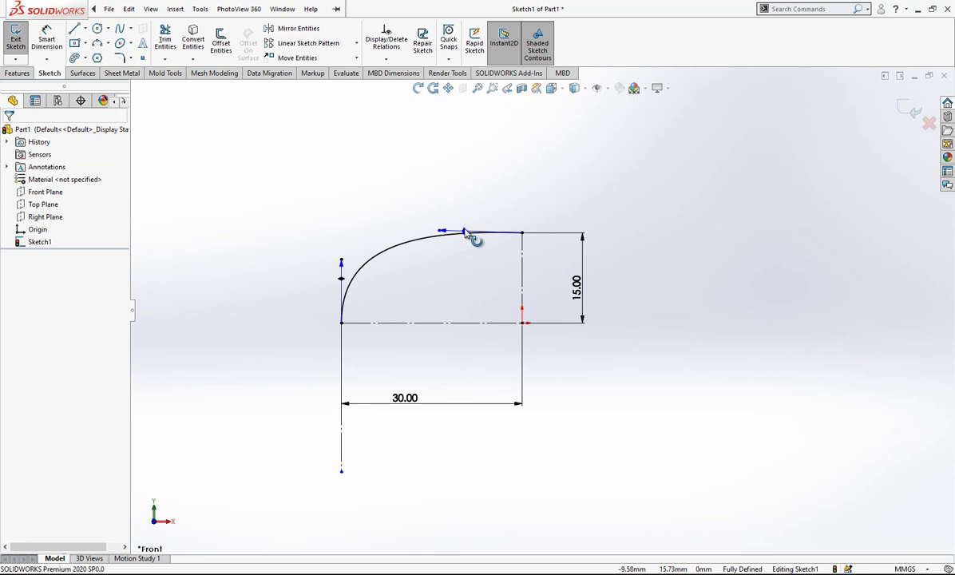
click(465, 232)
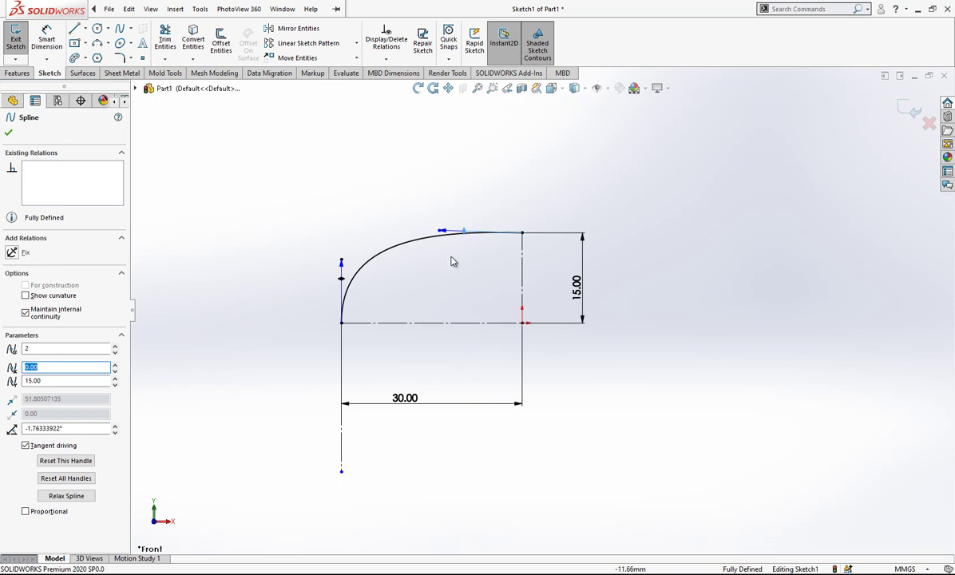
ctrl+click(454, 324)
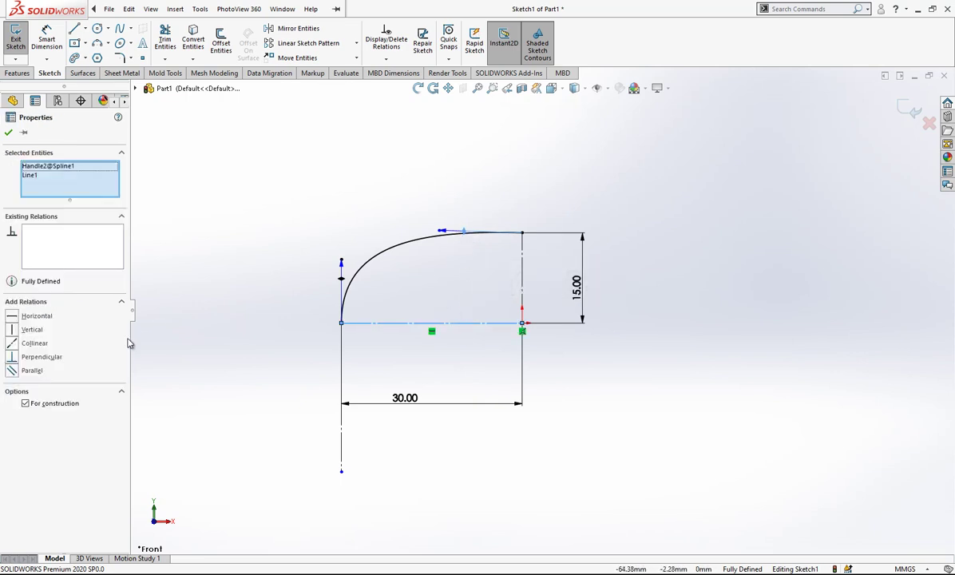
click(38, 371)
click(415, 212)
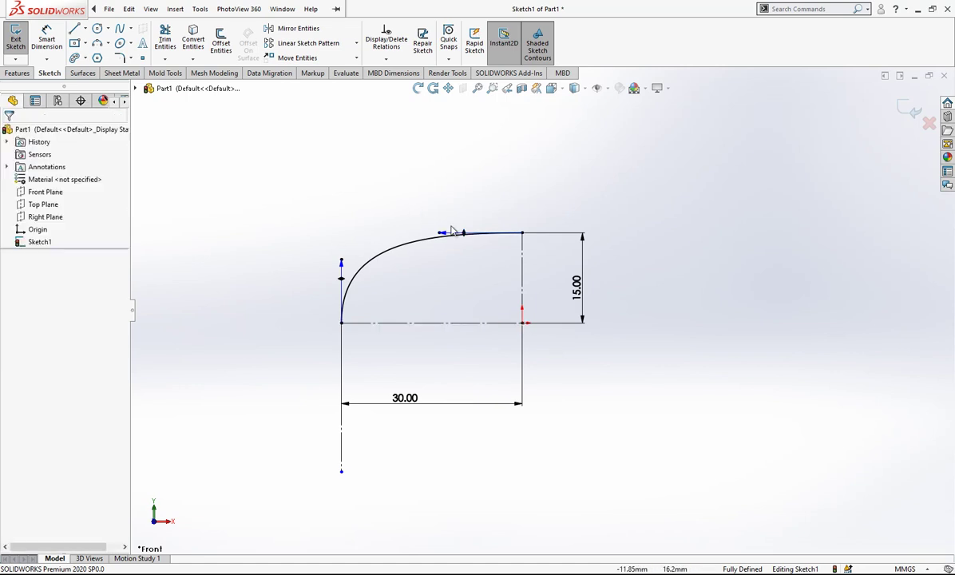
click(523, 260)
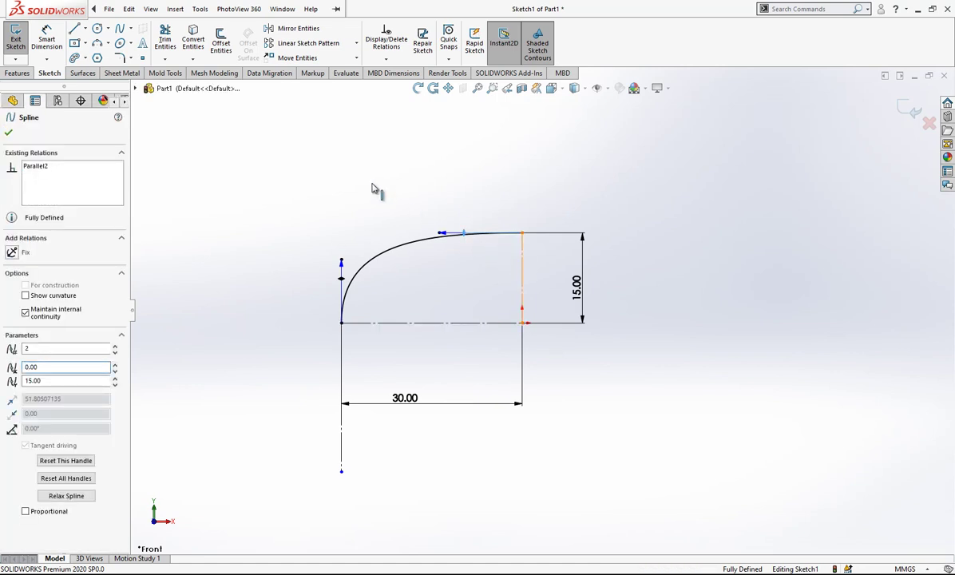
click(381, 188)
- Dimension the tangent handle at the spline's lower end to 30
click(46, 40)
click(341, 258)
click(284, 260)
text(3)
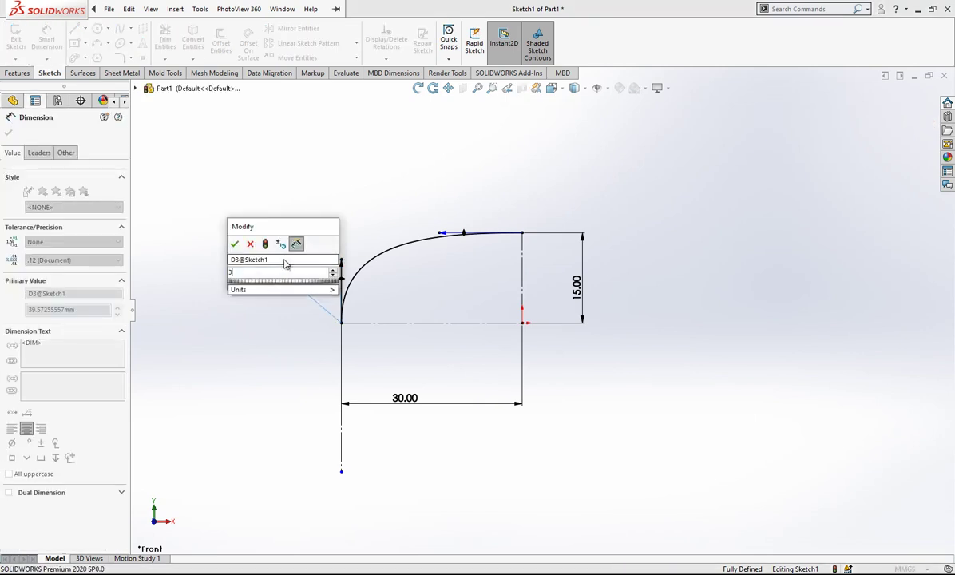
text(0)
key(Return)
- Dimension the tangent handle at the spline's upper end to 60 and finish the sketch
click(448, 234)
click(407, 208)
text(60)
key(Return)
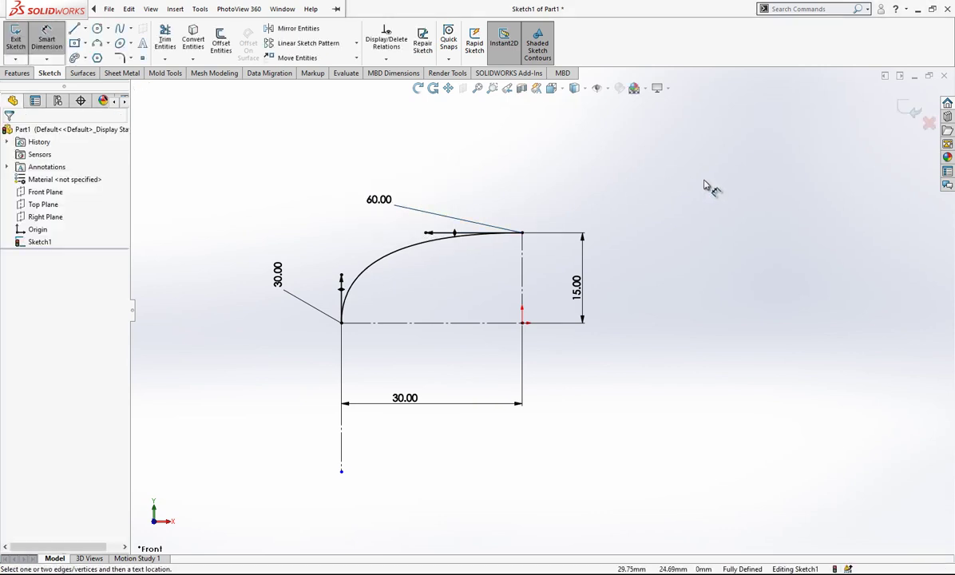
click(907, 116)
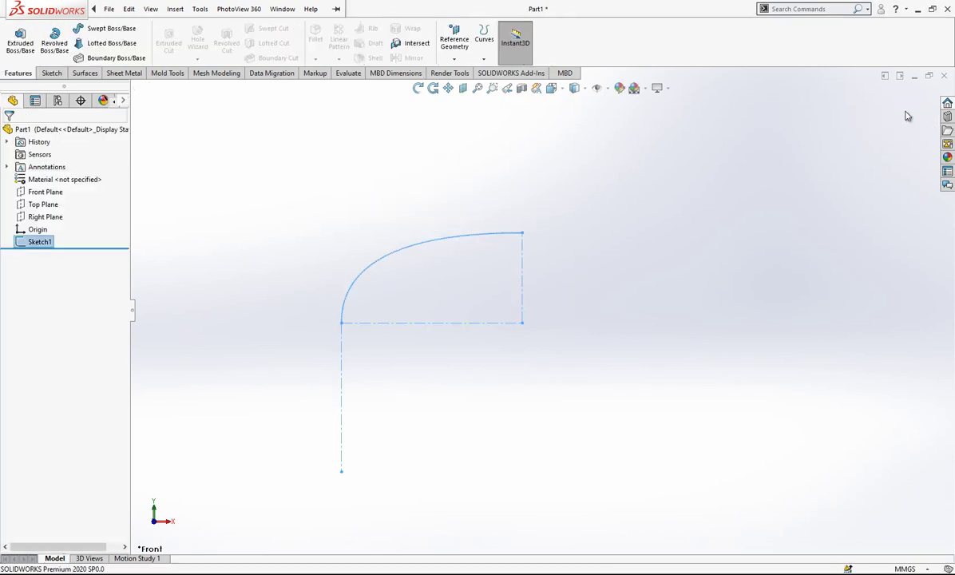
- Create a revolved surface from the sketched spline, turning it 360 degrees about the vertical construction line through the origin
click(85, 73)
click(51, 40)
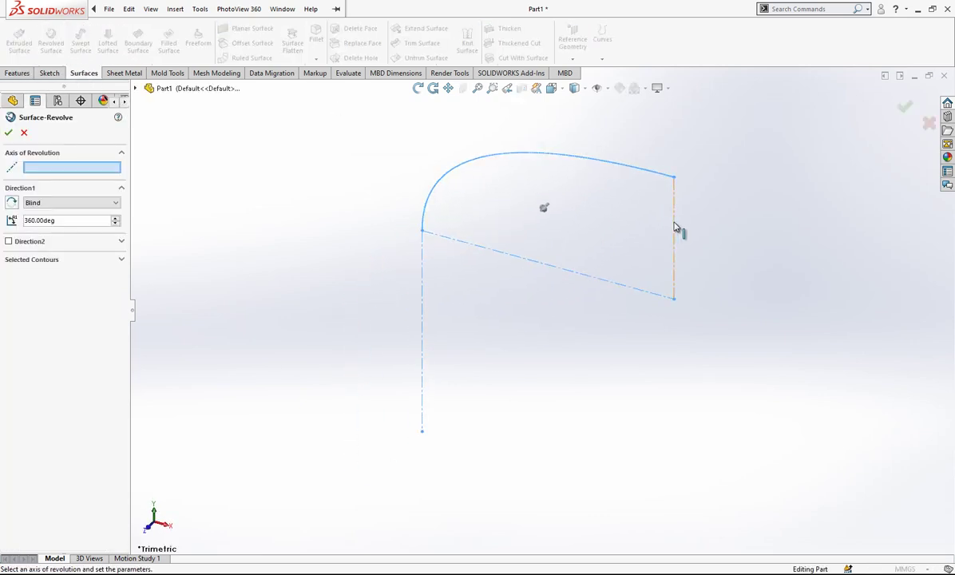
click(672, 227)
click(8, 133)
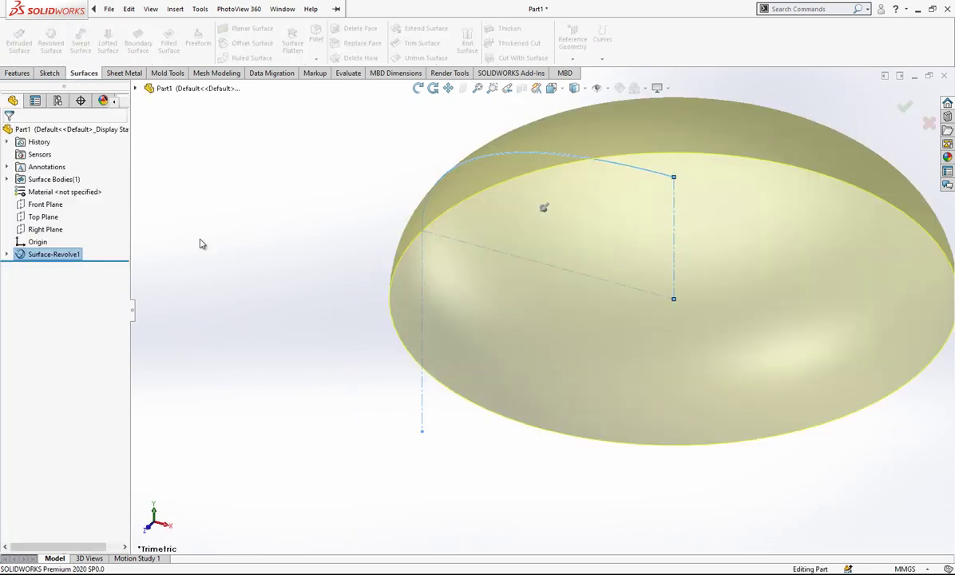
- Turn off the RealView graphics display for the dome surface
middle_drag(401, 279, 530, 298)
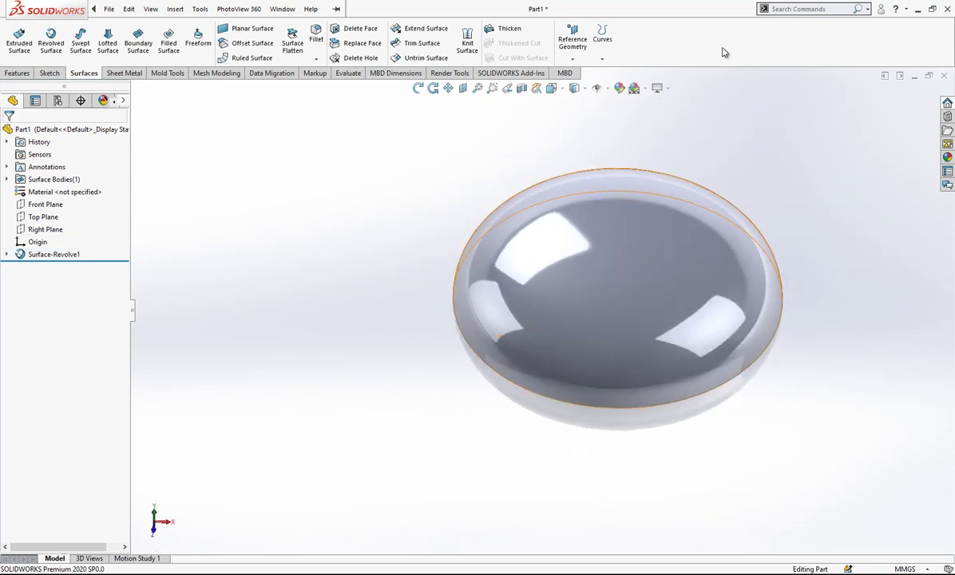
click(666, 88)
click(685, 104)
middle_drag(691, 125, 692, 187)
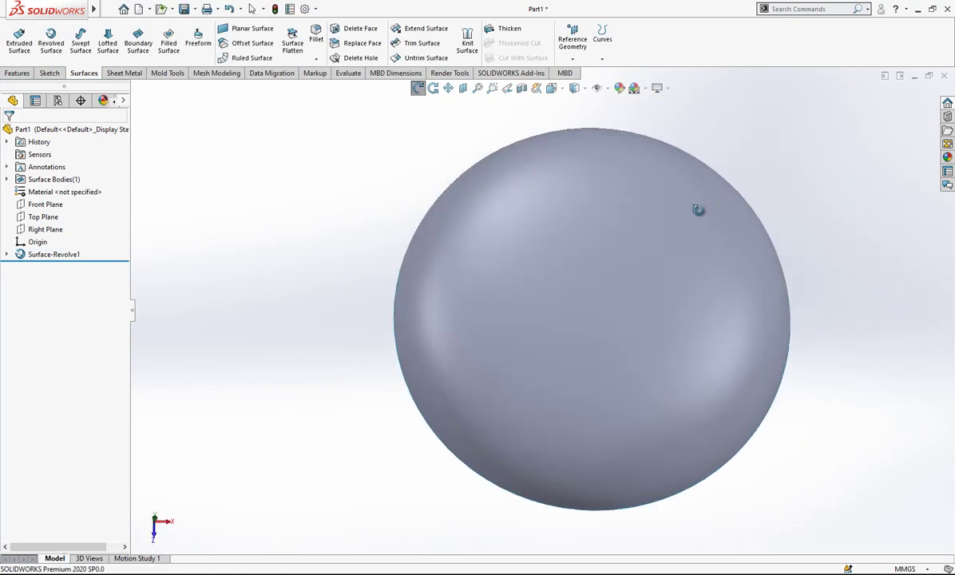
- Orient the view to Top and open a new sketch on the Top Plane
click(561, 91)
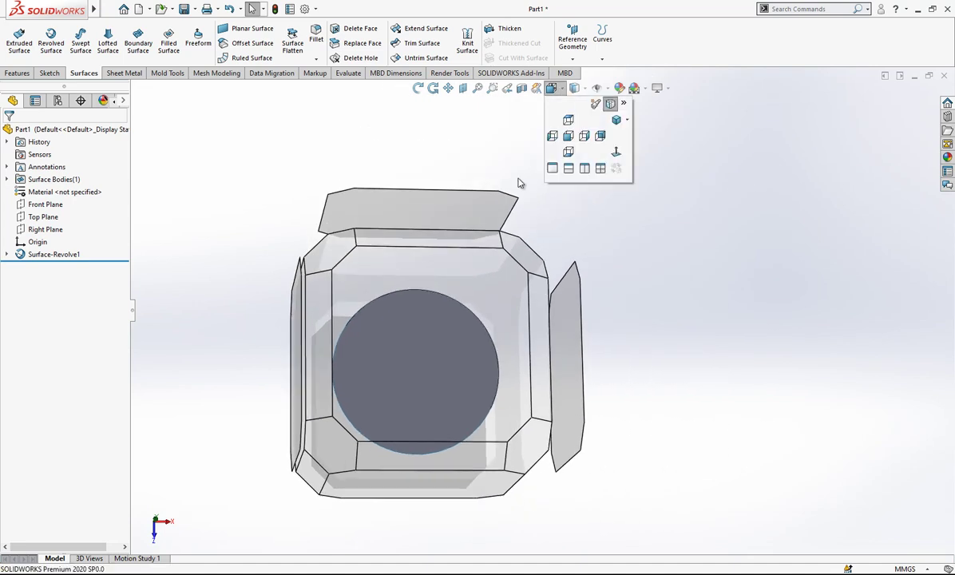
click(437, 281)
scroll(693, 276, down, 2)
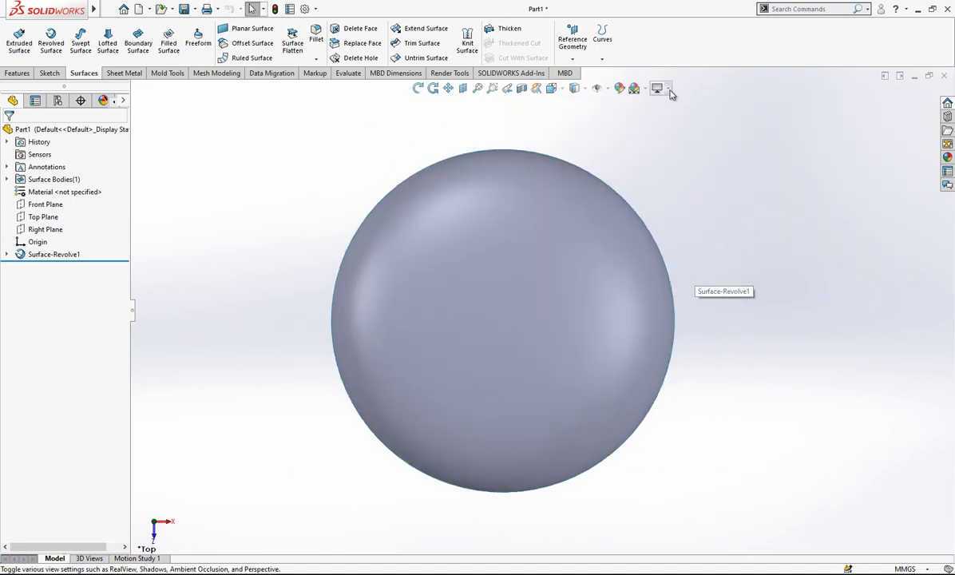
click(658, 88)
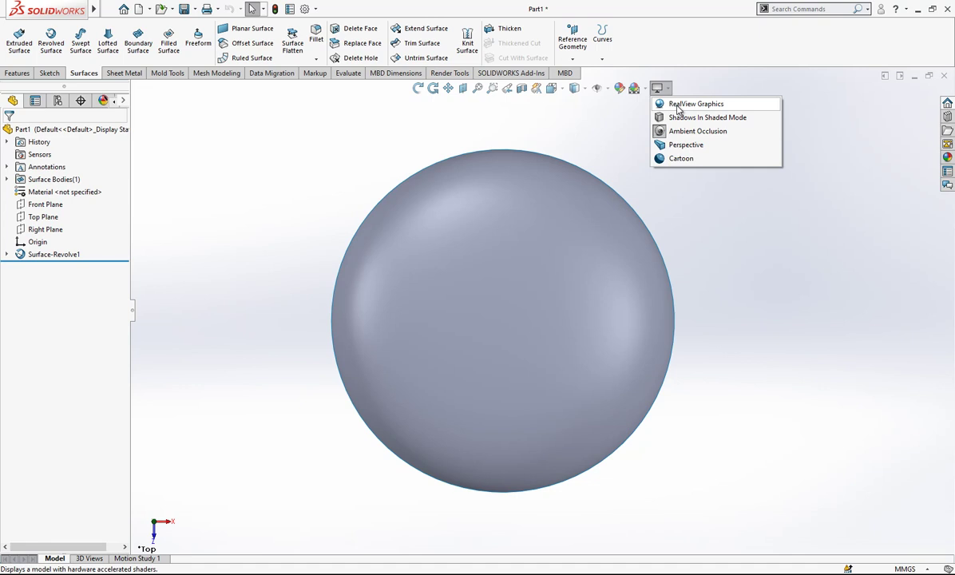
click(479, 122)
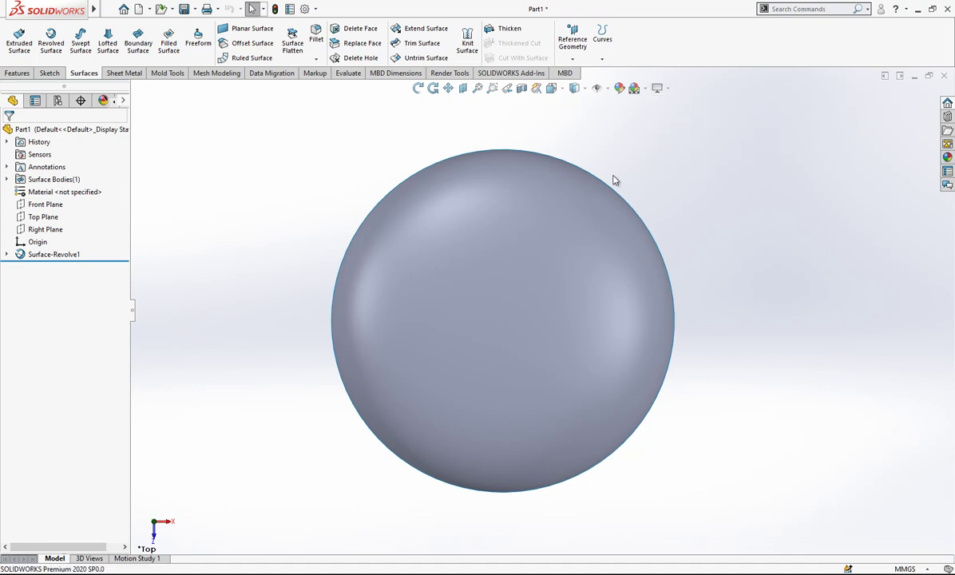
scroll(609, 198, down, 1)
scroll(574, 267, up, 1)
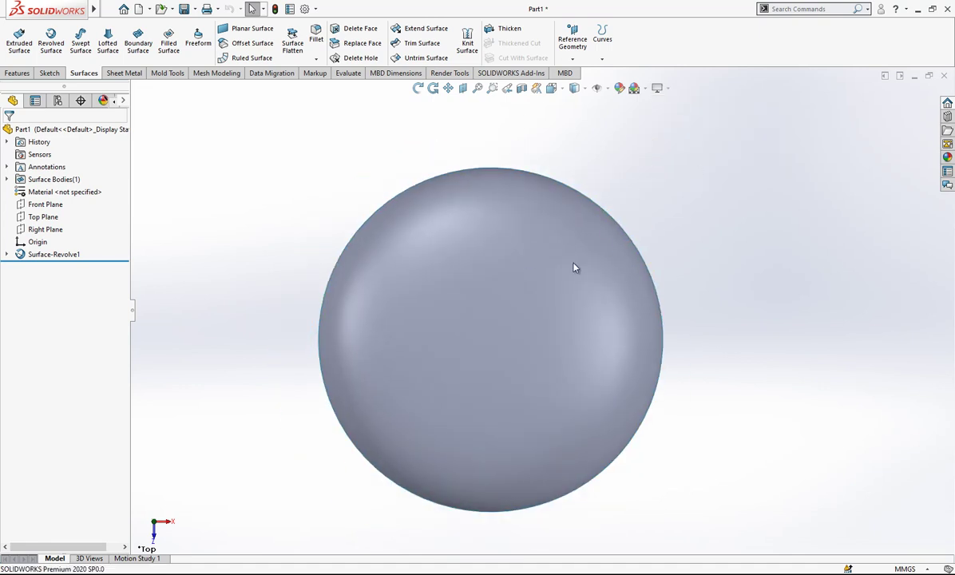
click(59, 214)
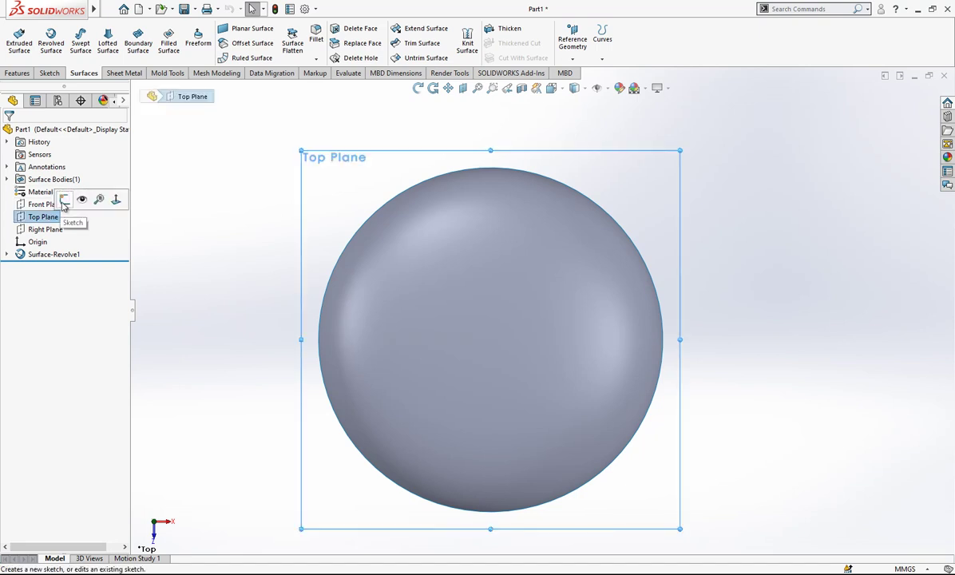
click(64, 200)
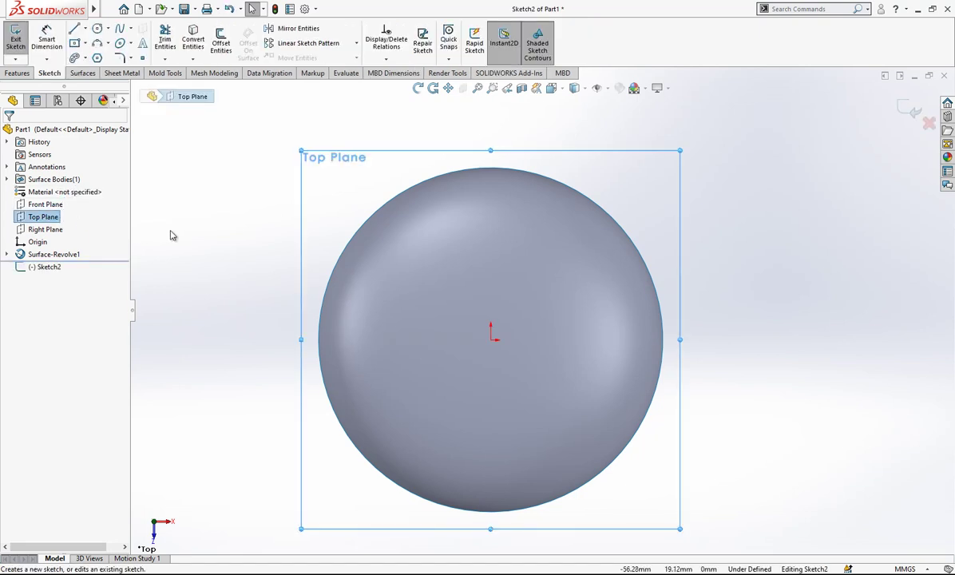
click(76, 30)
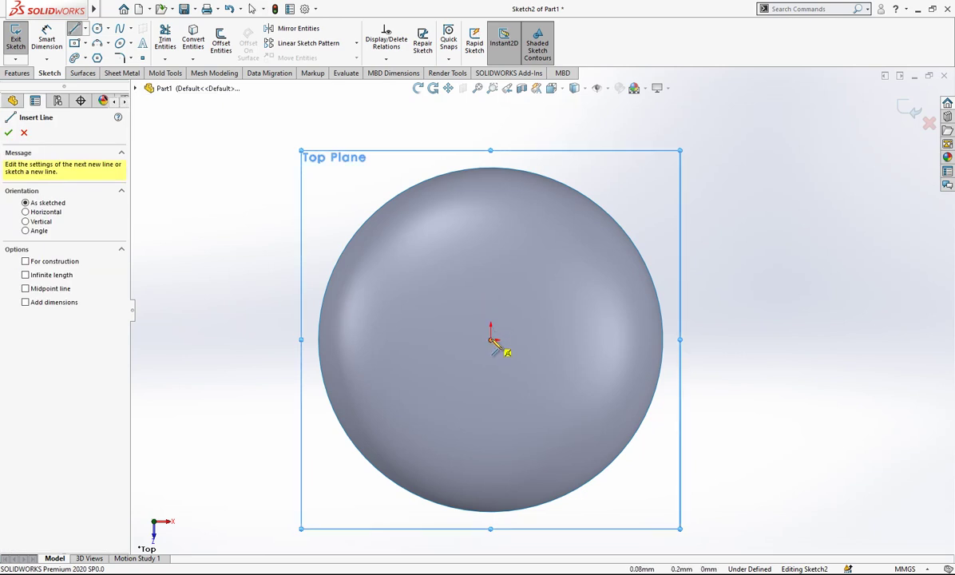
click(119, 30)
click(348, 246)
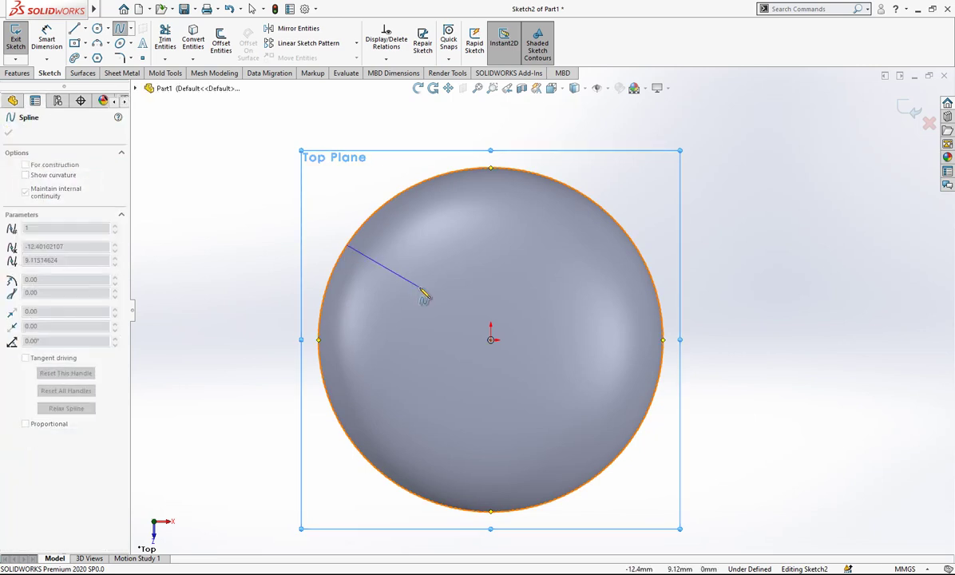
- Sketch a circle centred on the origin and dimension its diameter to 12 mm
click(98, 28)
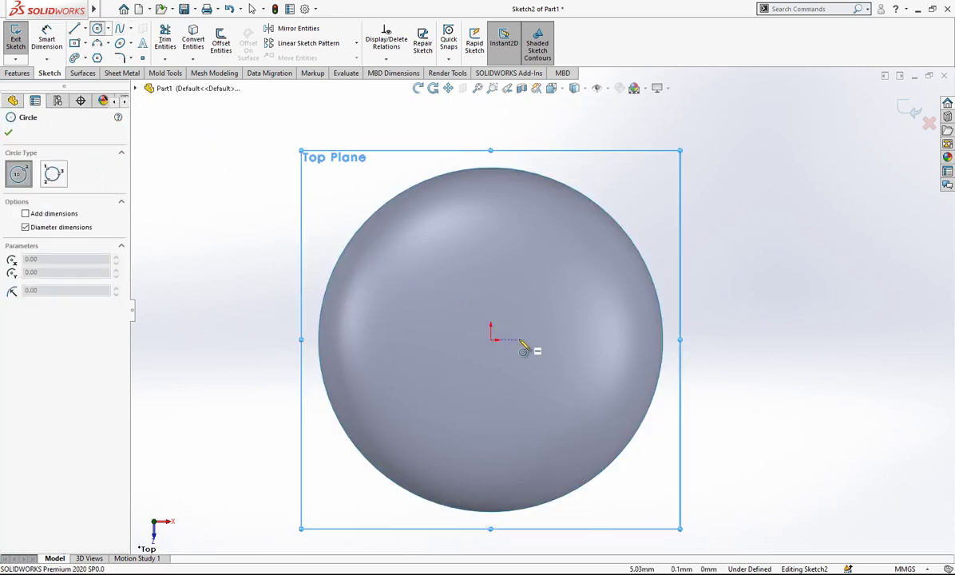
click(490, 339)
click(492, 288)
right_drag(490, 349, 490, 269)
click(491, 287)
click(503, 321)
text(12)
key(Return)
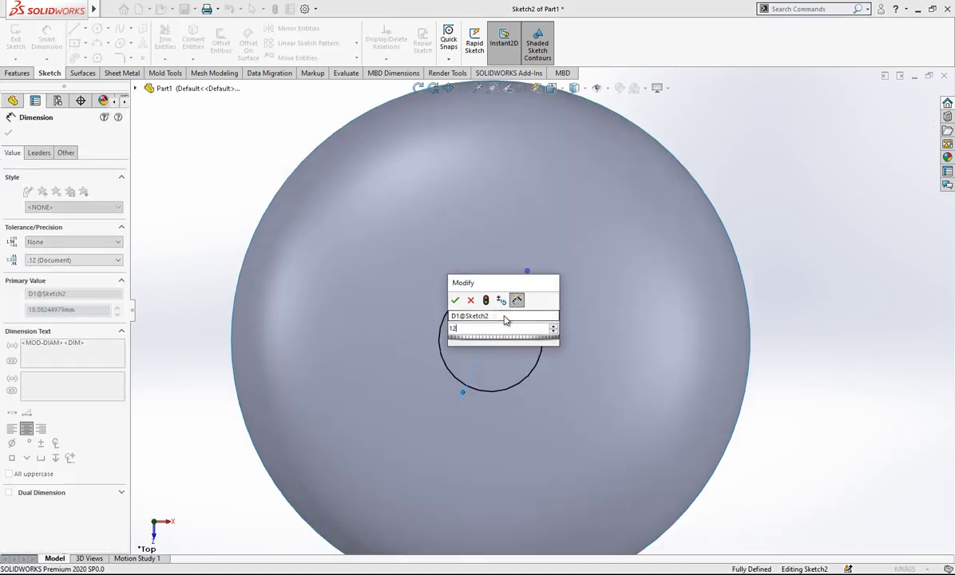
scroll(505, 322, up, 2)
click(777, 272)
- Finish the sketch and split the dome's face with a Split Line of type Projection using the circle sketch
scroll(719, 288, up, 1)
middle_drag(605, 318, 608, 242)
scroll(571, 334, down, 1)
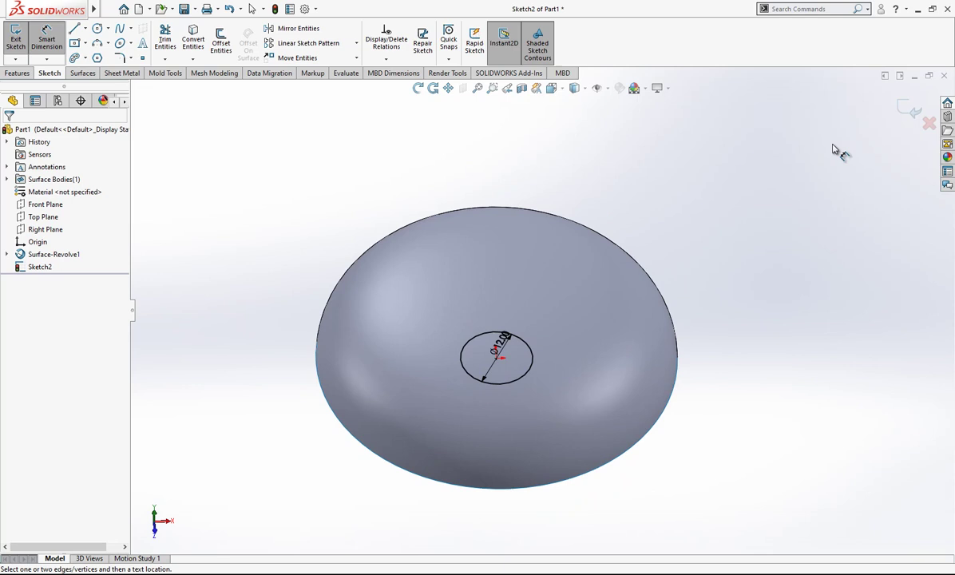
click(902, 112)
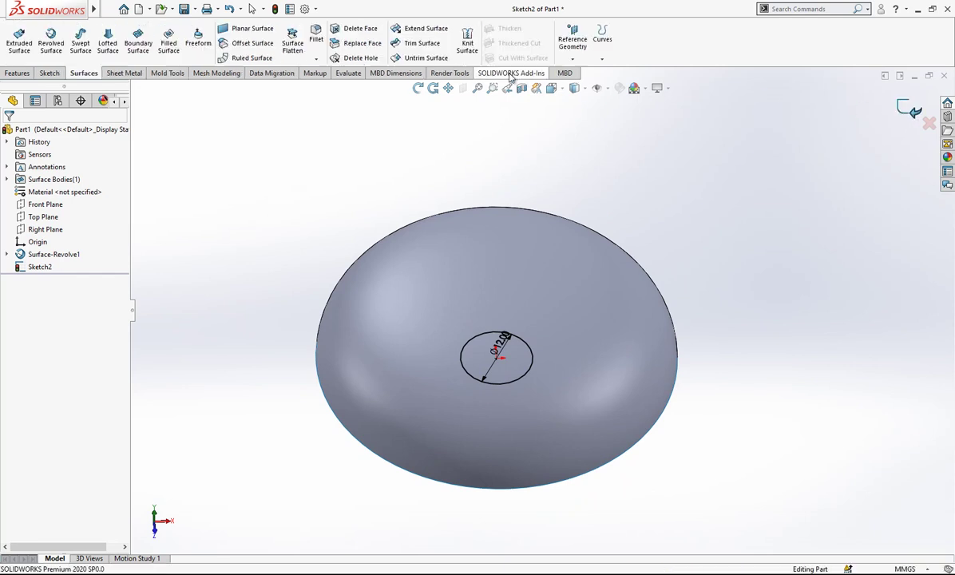
click(599, 62)
click(622, 72)
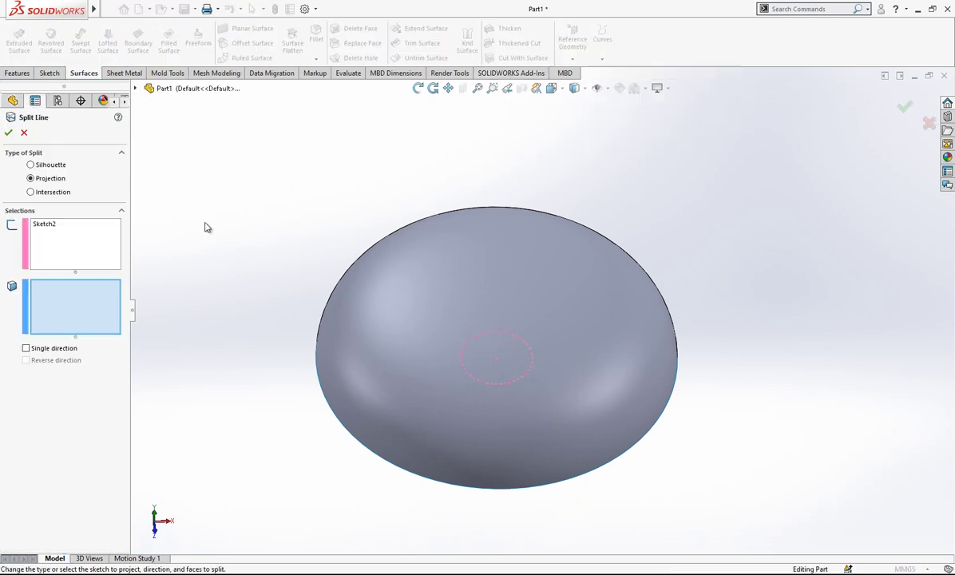
click(404, 297)
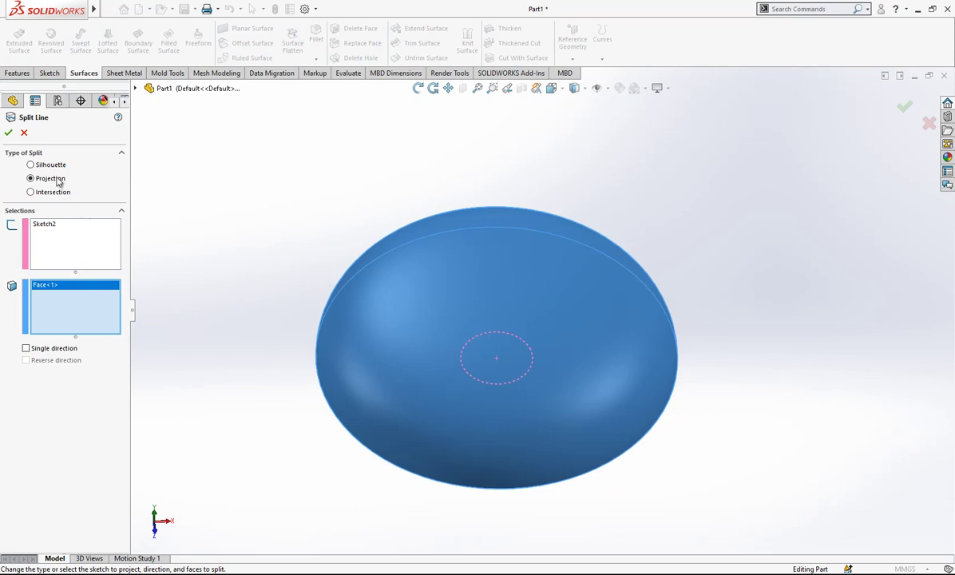
click(8, 133)
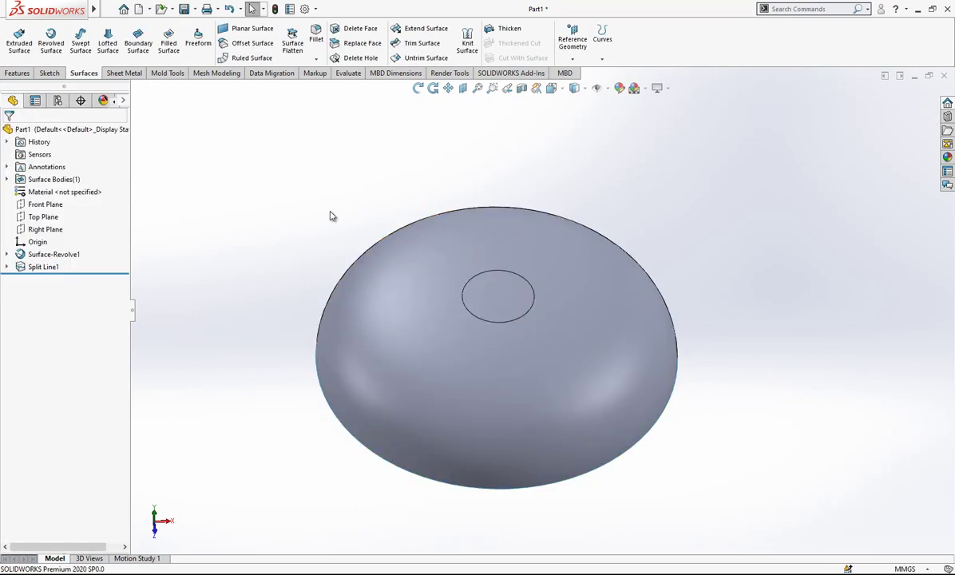
- On a new Top Plane sketch, draw a two-point spline about 34 mm long from the dome's upper-left edge to the origin
middle_drag(540, 277, 517, 315)
scroll(527, 280, up, 1)
click(553, 89)
click(455, 237)
click(458, 237)
scroll(639, 216, down, 2)
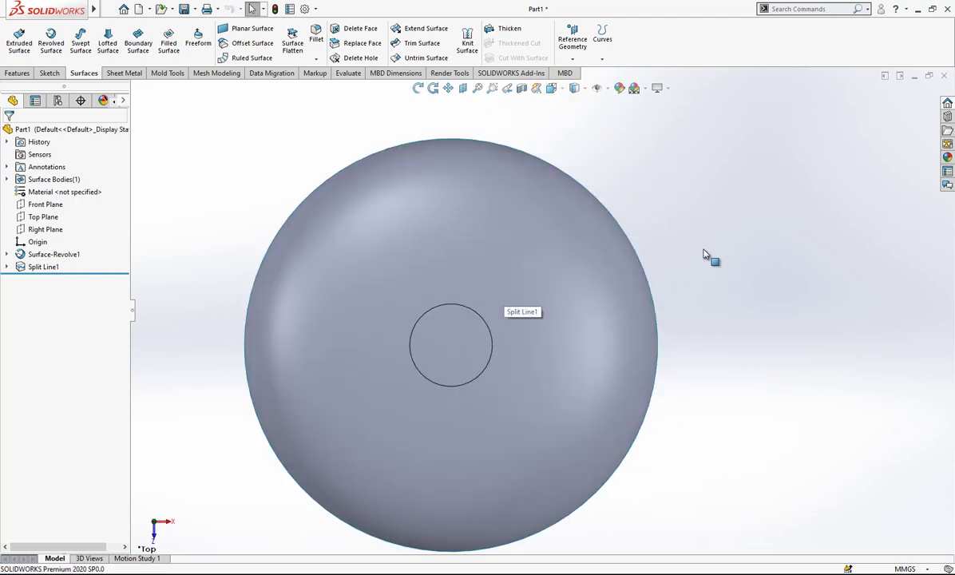
click(43, 216)
click(70, 198)
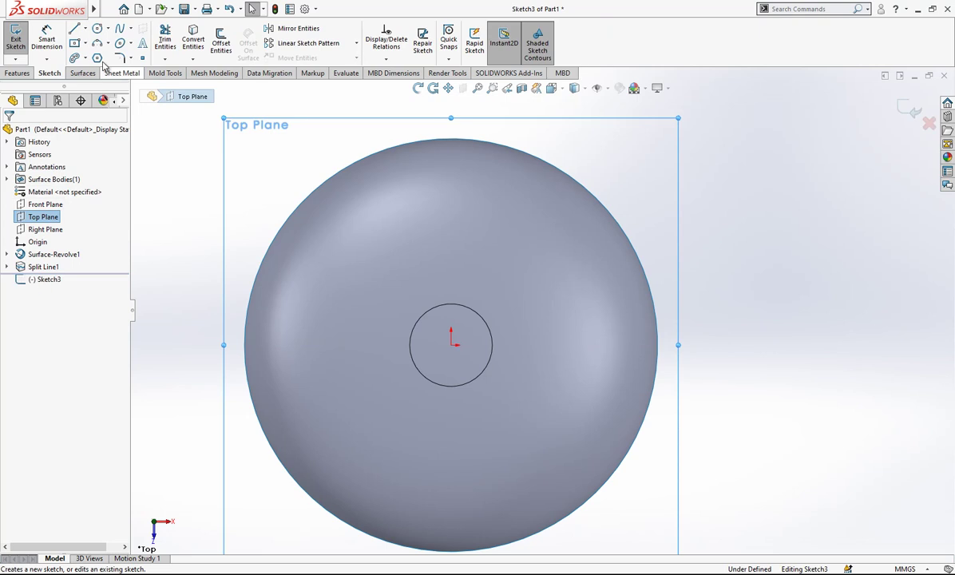
click(143, 61)
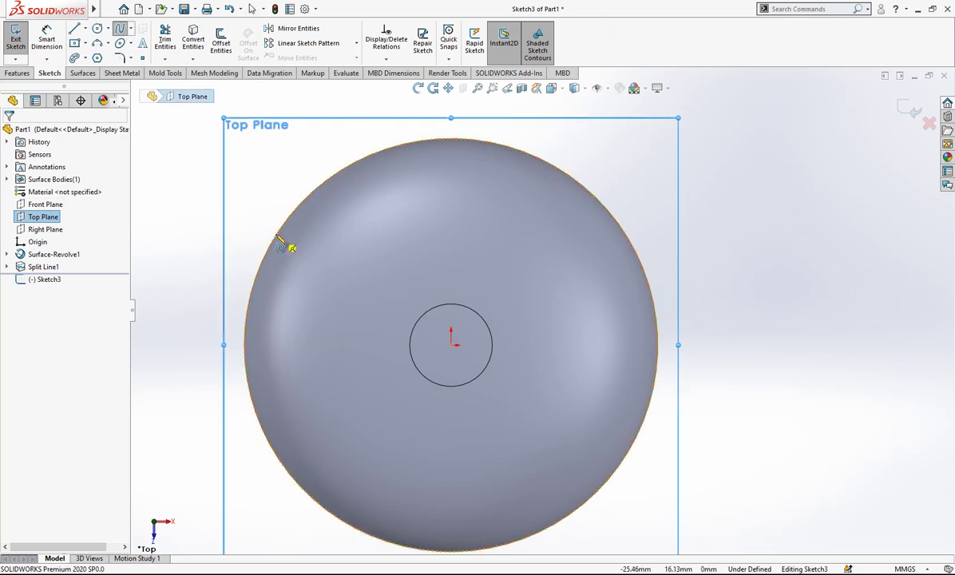
click(275, 237)
click(451, 345)
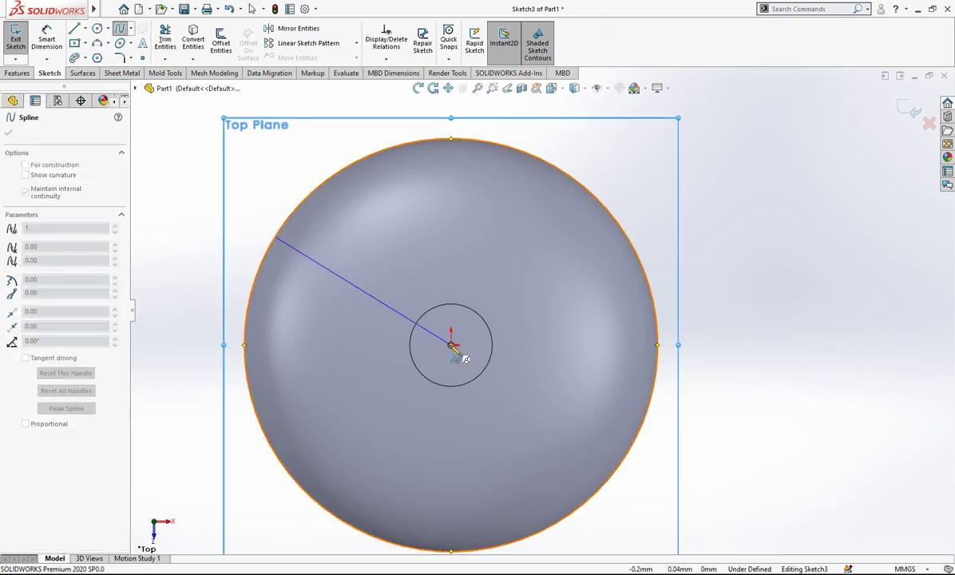
right_click(431, 245)
click(454, 302)
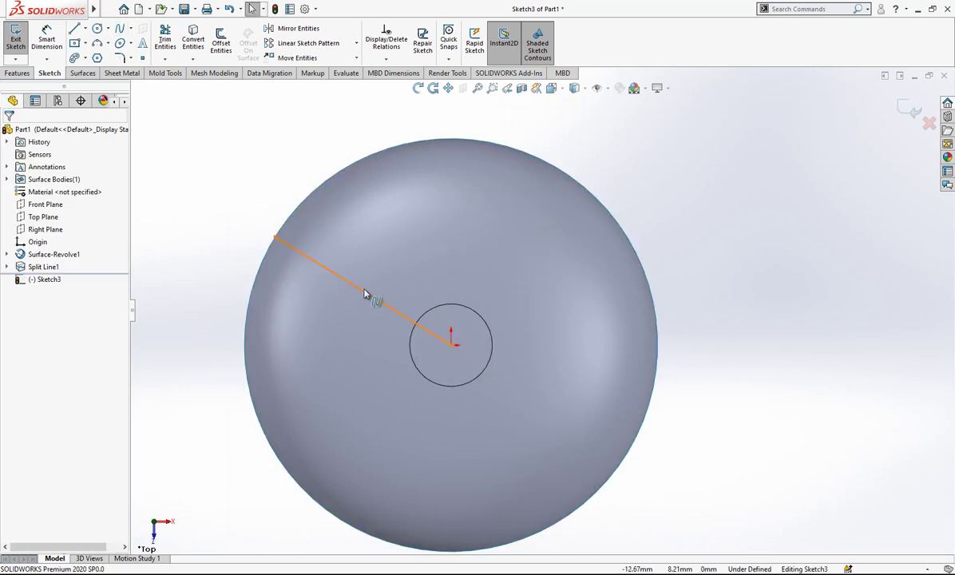
- Bend the spline into an S-curve by pulling both of its end tangent handles roughly horizontal
click(327, 272)
drag(345, 280, 364, 229)
drag(416, 284, 355, 349)
key(Escape)
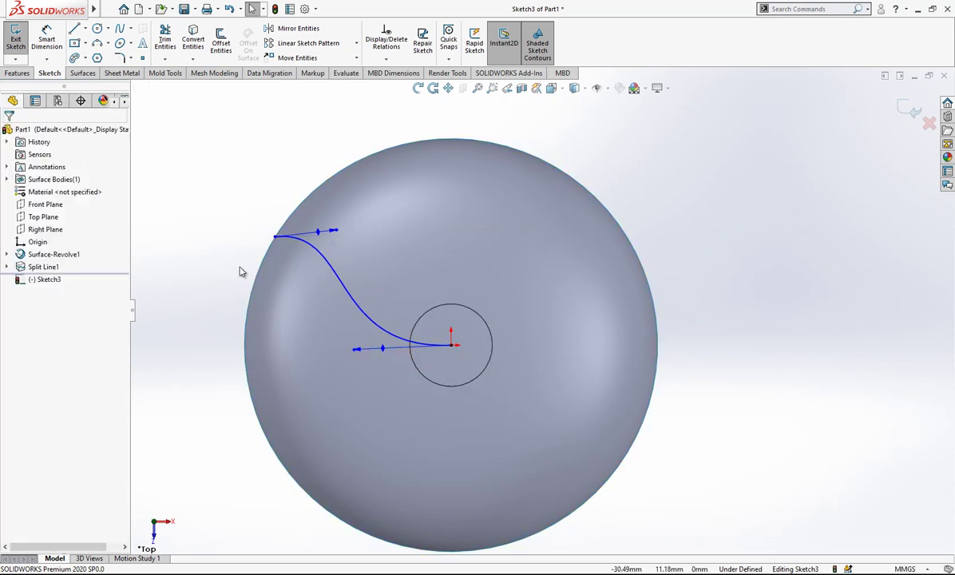
- Draw a horizontal line about 12 mm long outward from the spline's outer end and make it construction geometry
scroll(255, 267, up, 2)
right_drag(255, 255, 157, 249)
click(356, 260)
click(298, 259)
key(Escape)
click(349, 253)
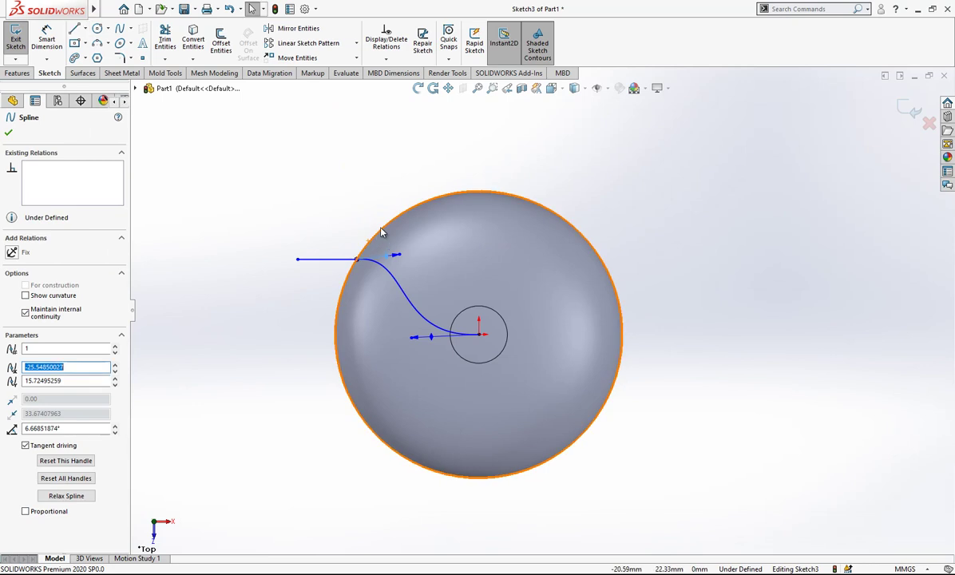
key(Escape)
click(345, 258)
click(383, 224)
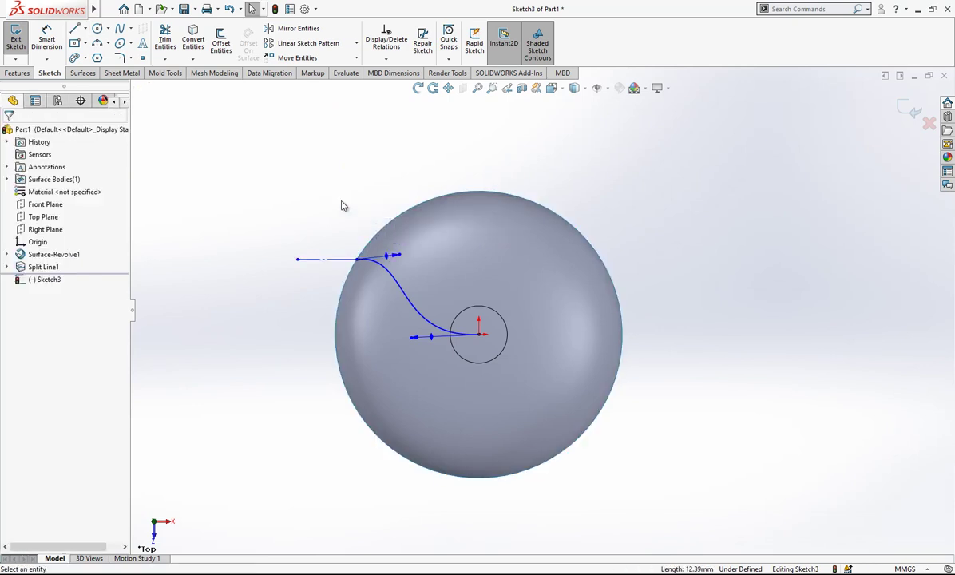
- Draw a horizontal line about 17 mm long from the origin, away from the spline, and make it construction geometry
key(l)
click(479, 334)
click(558, 334)
key(Escape)
click(544, 334)
click(582, 303)
- Make the spline tangent to the horizontal construction line at the origin
scroll(558, 319, down, 1)
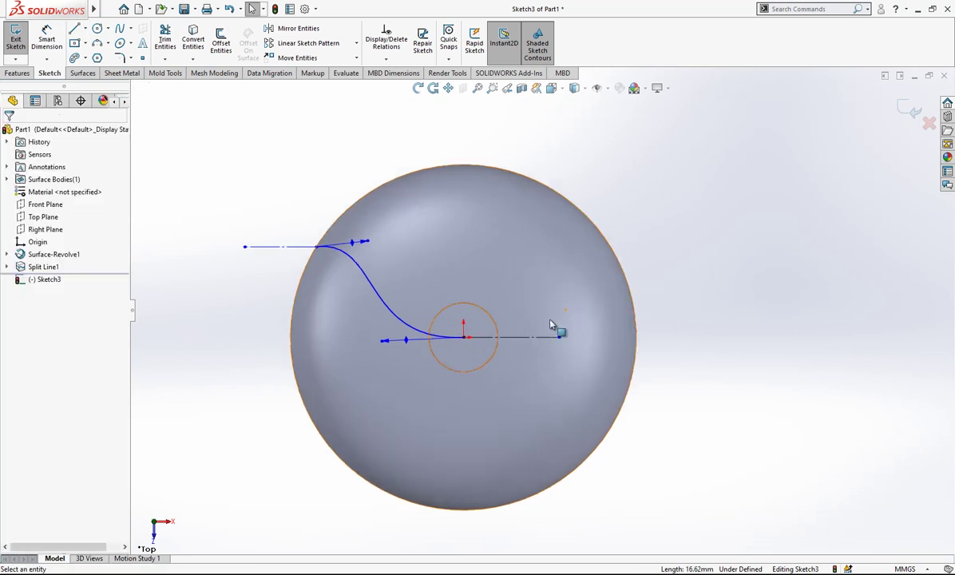
click(518, 337)
ctrl+click(423, 335)
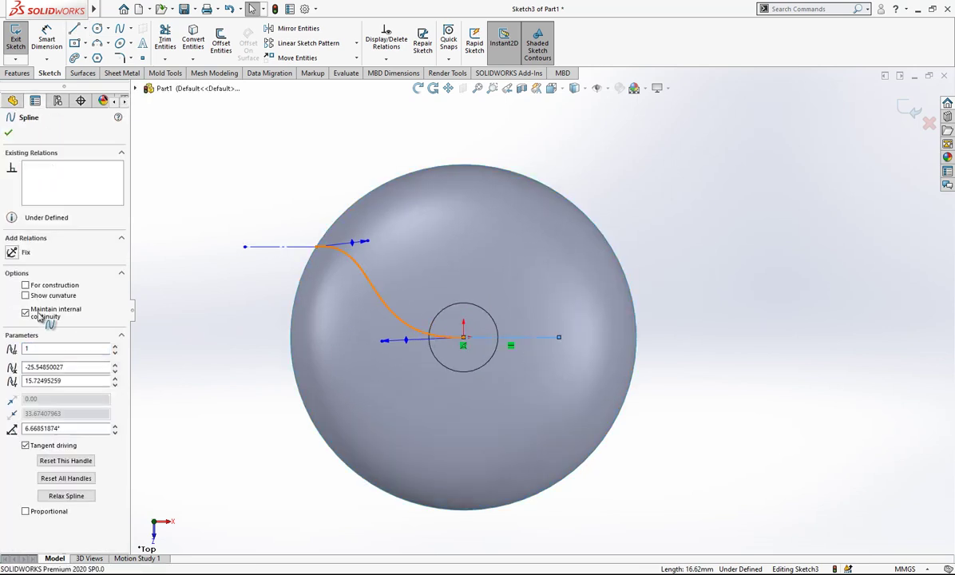
click(198, 296)
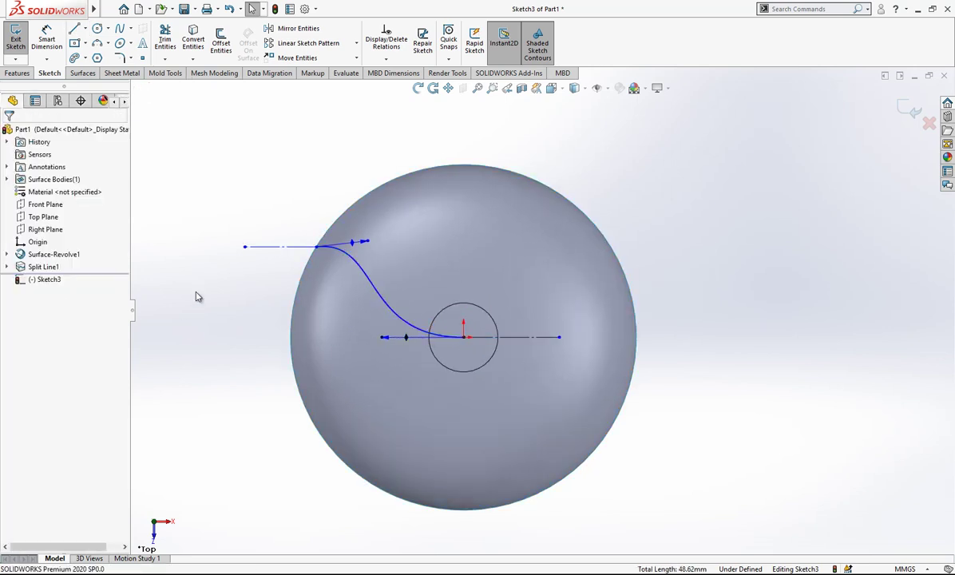
- Make the spline tangent to the horizontal construction line at its outer end
click(272, 247)
ctrl+click(351, 256)
click(272, 249)
click(272, 249)
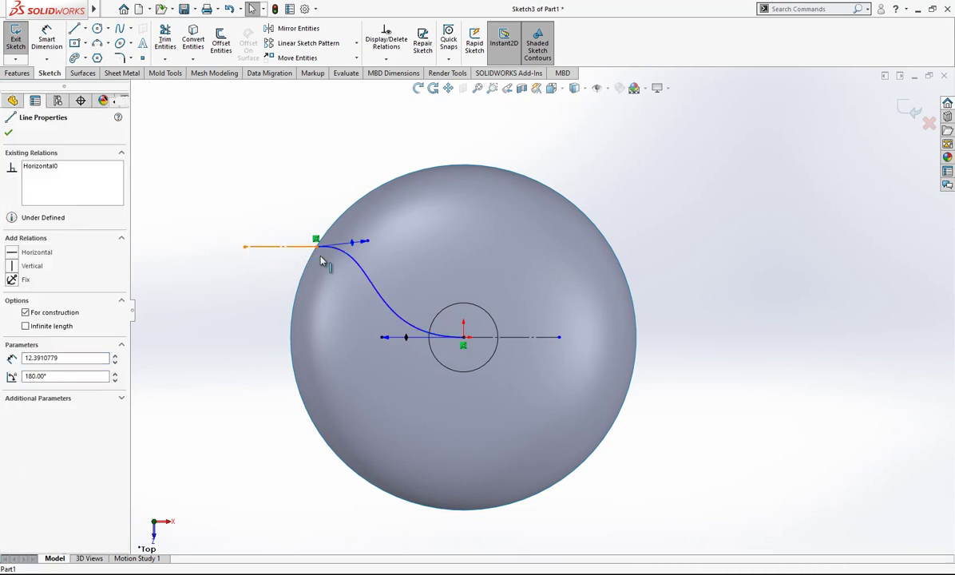
ctrl+click(348, 258)
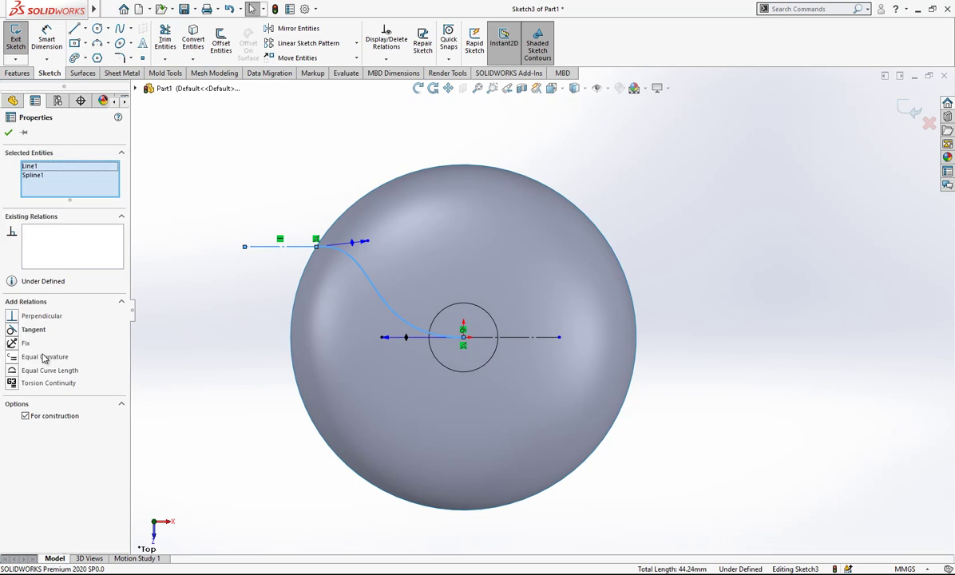
click(29, 316)
click(218, 278)
click(50, 38)
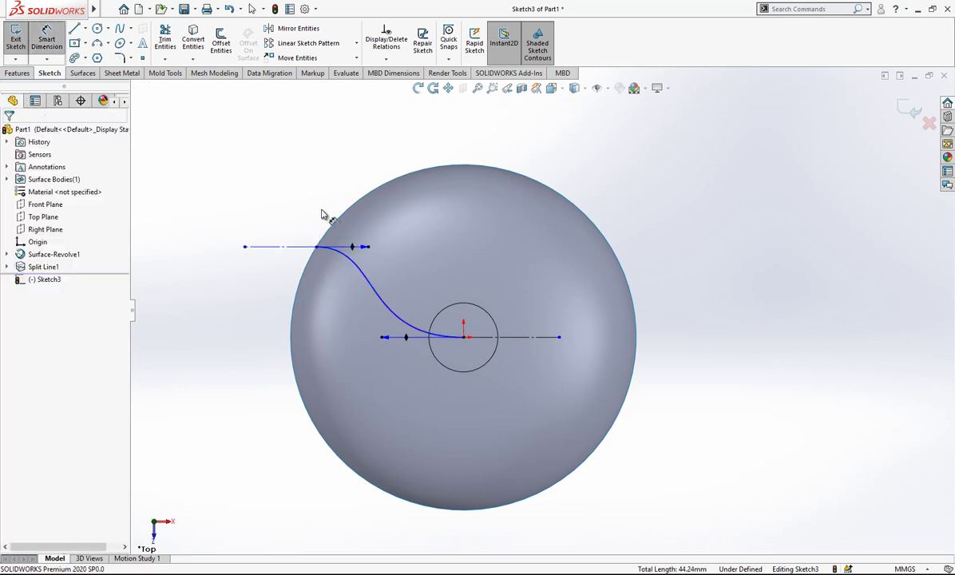
click(316, 247)
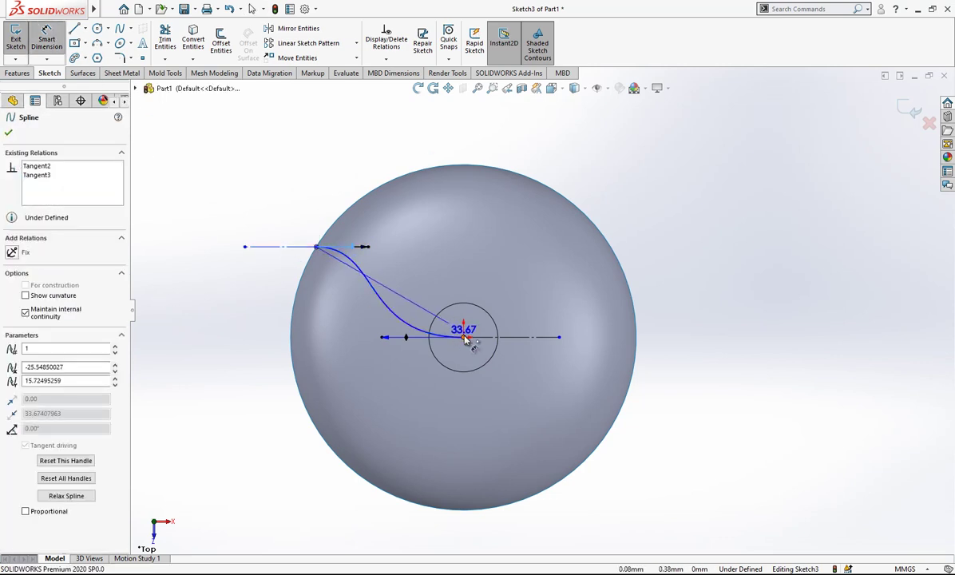
click(464, 337)
key(Escape)
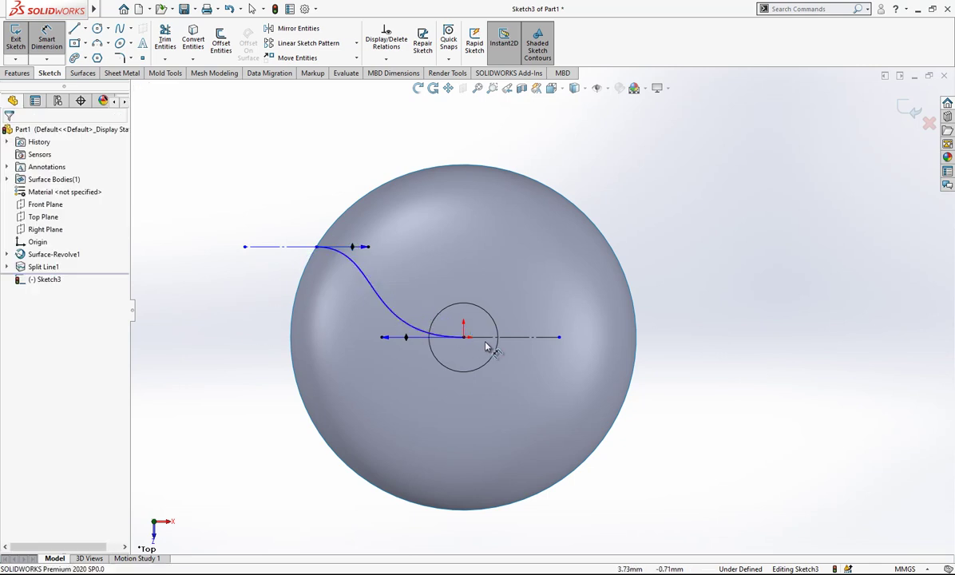
- Dimension the vertical distance between the two horizontal construction lines to 17.5 mm
click(482, 338)
click(244, 247)
click(250, 293)
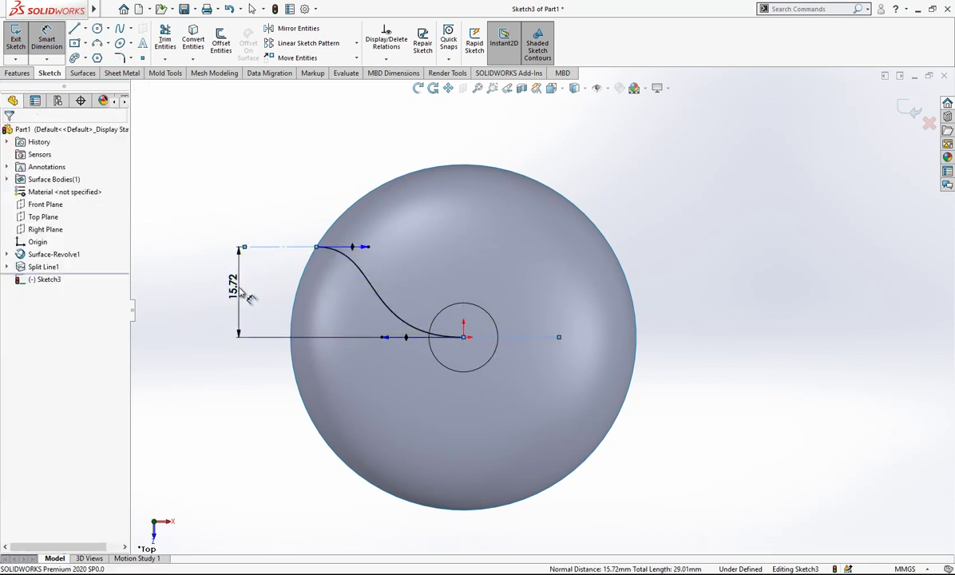
text(15)
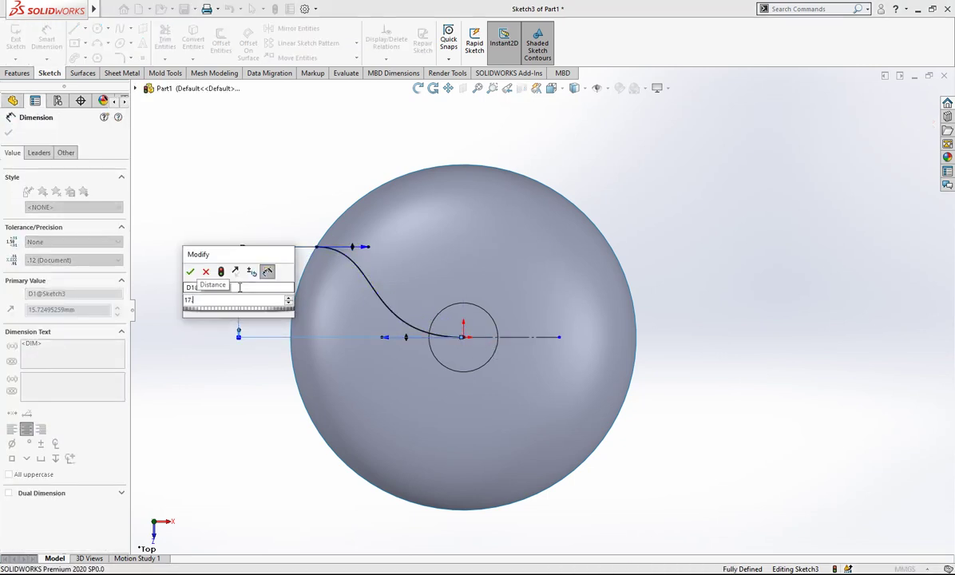
key(Return)
- Dimension the tangent handle at the spline's outer end to 30 mm
click(325, 195)
click(377, 237)
click(431, 246)
text(30)
key(Return)
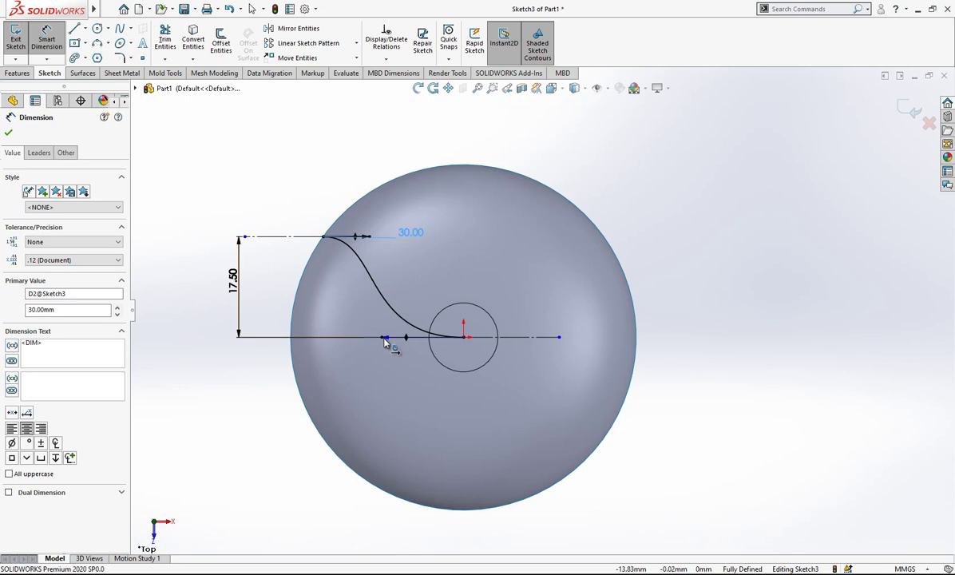
- Dimension the spline's tangent handle at the origin to 50 mm
click(384, 337)
click(403, 391)
text(50)
key(Return)
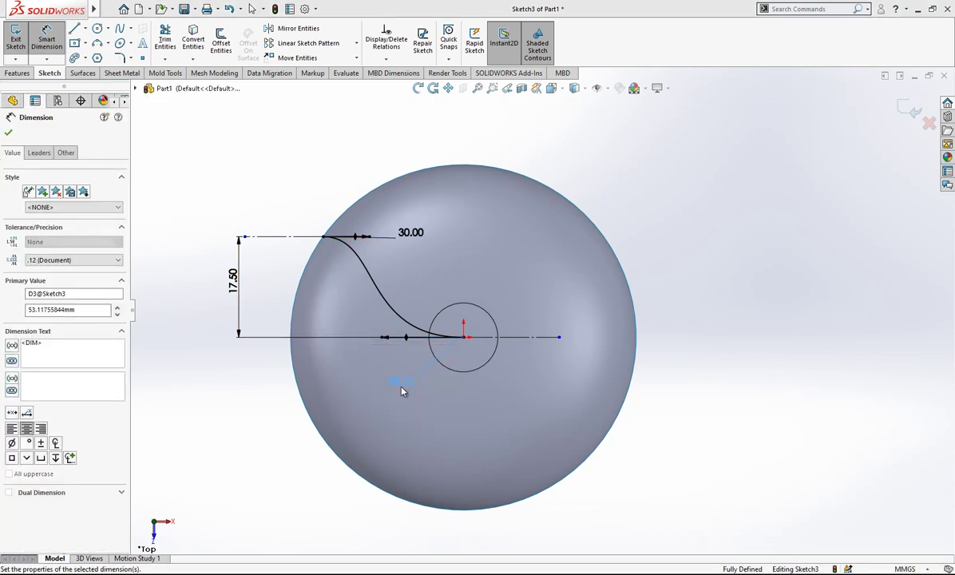
scroll(322, 222, up, 2)
scroll(579, 217, down, 2)
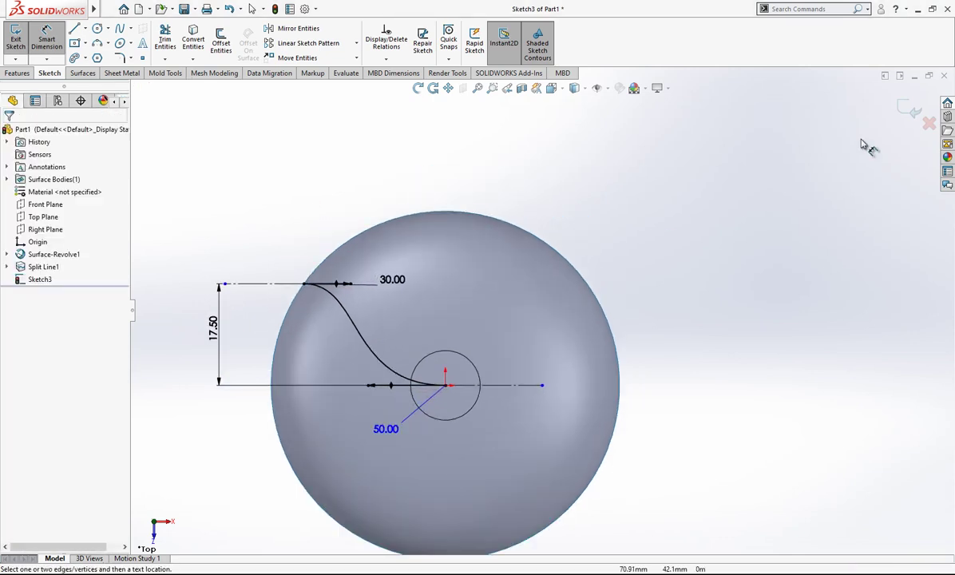
scroll(425, 312, up, 1)
scroll(427, 318, down, 1)
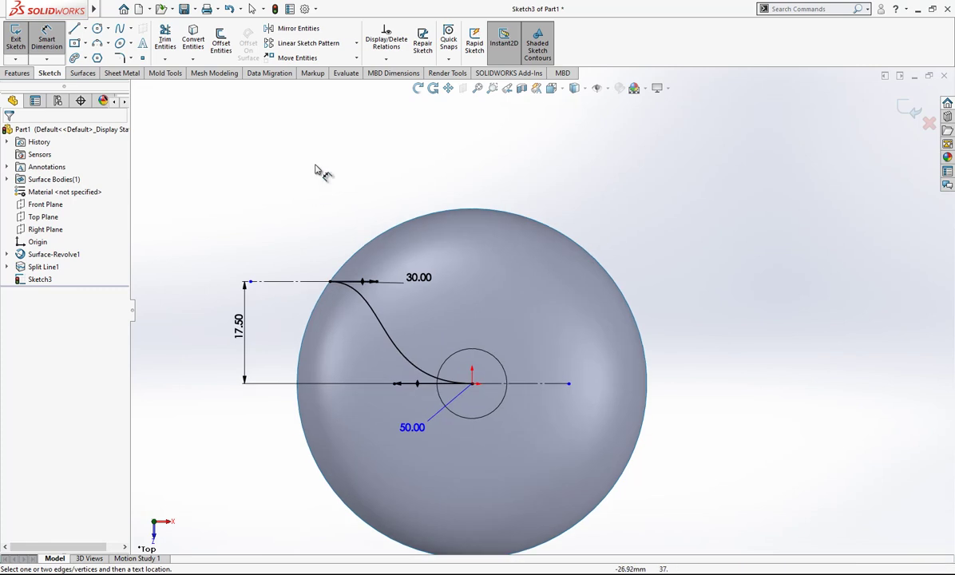
- Circular-pattern the spline about the origin with 2 instances spaced 30° in the reversed direction, and exit the sketch
click(356, 43)
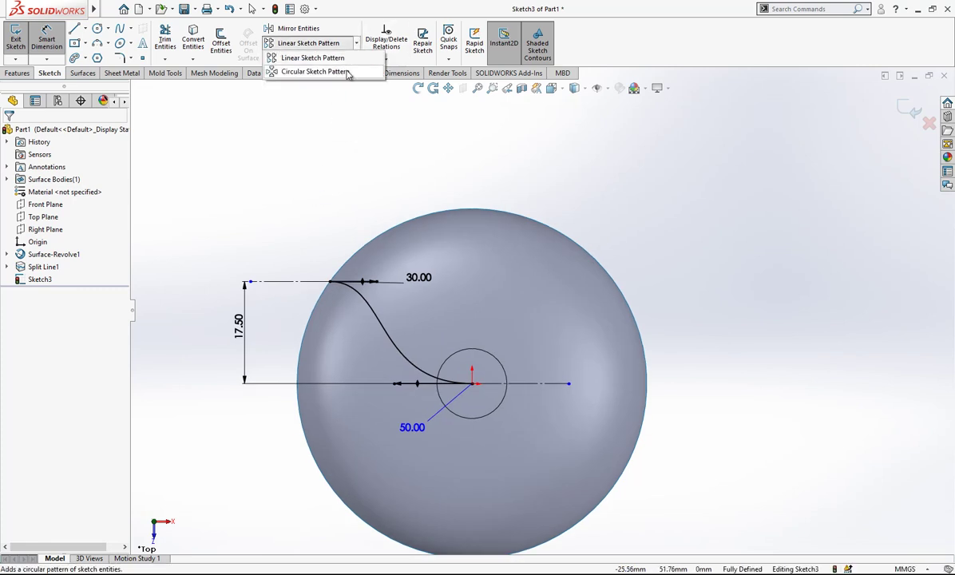
click(314, 71)
click(357, 302)
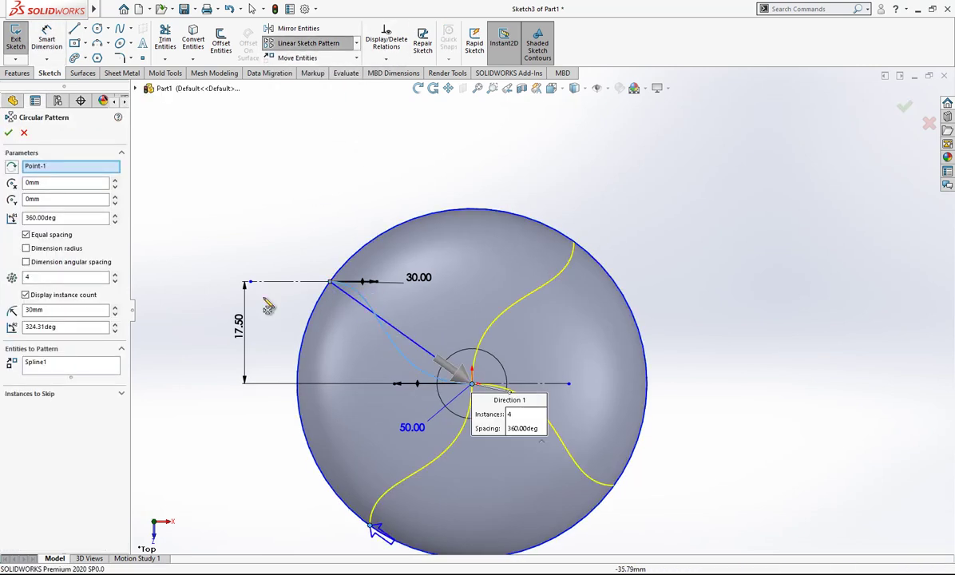
click(76, 217)
text(30)
key(Return)
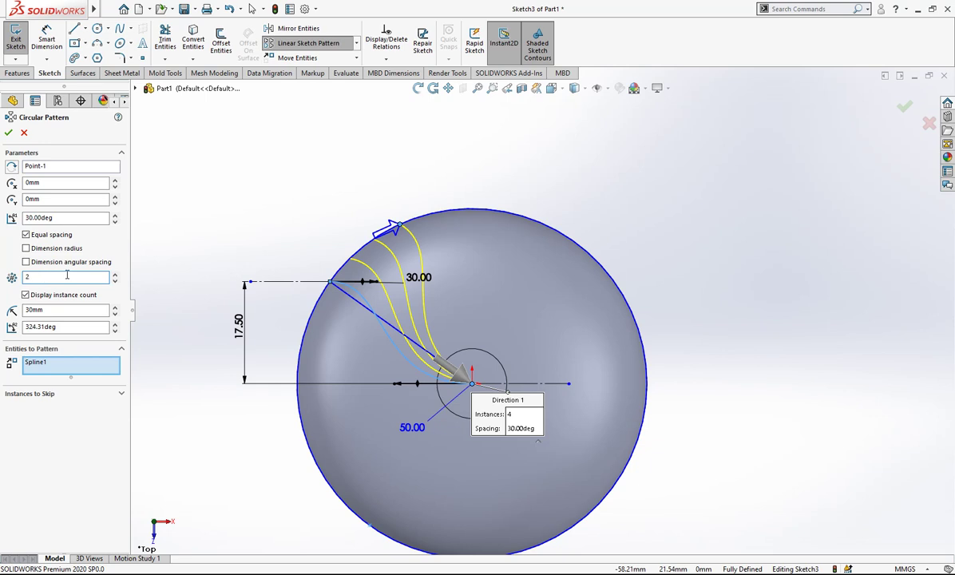
click(12, 166)
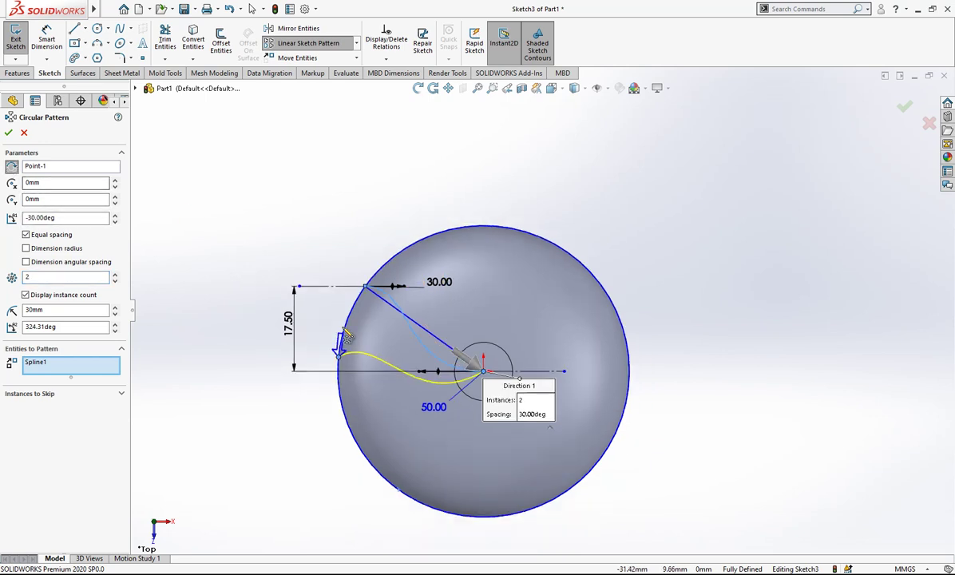
click(8, 132)
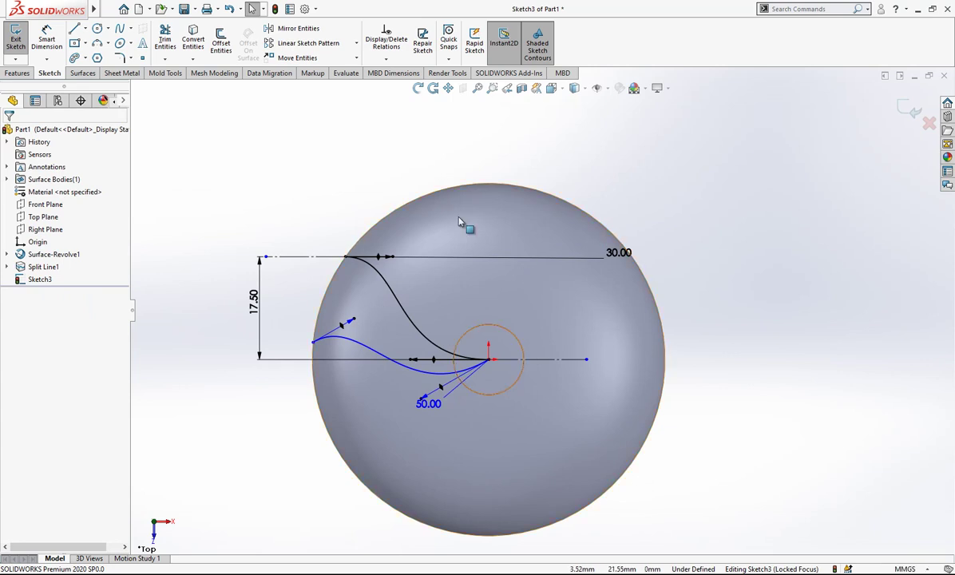
click(911, 109)
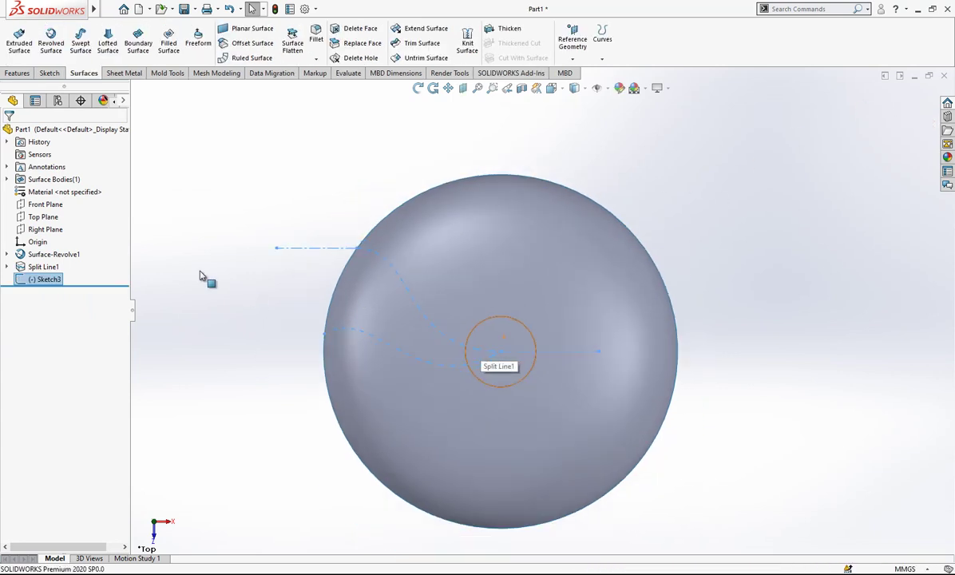
- Split the dome's outer face with a Split Line projected from the two-spline sketch
click(18, 278)
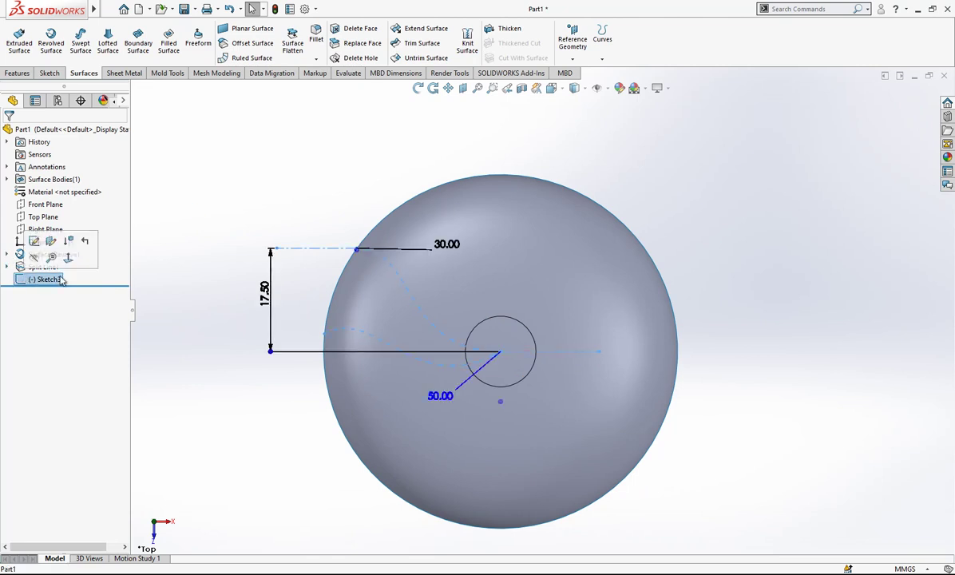
click(601, 58)
click(621, 73)
click(366, 273)
middle_drag(367, 273, 433, 196)
key(Return)
middle_drag(376, 198, 426, 344)
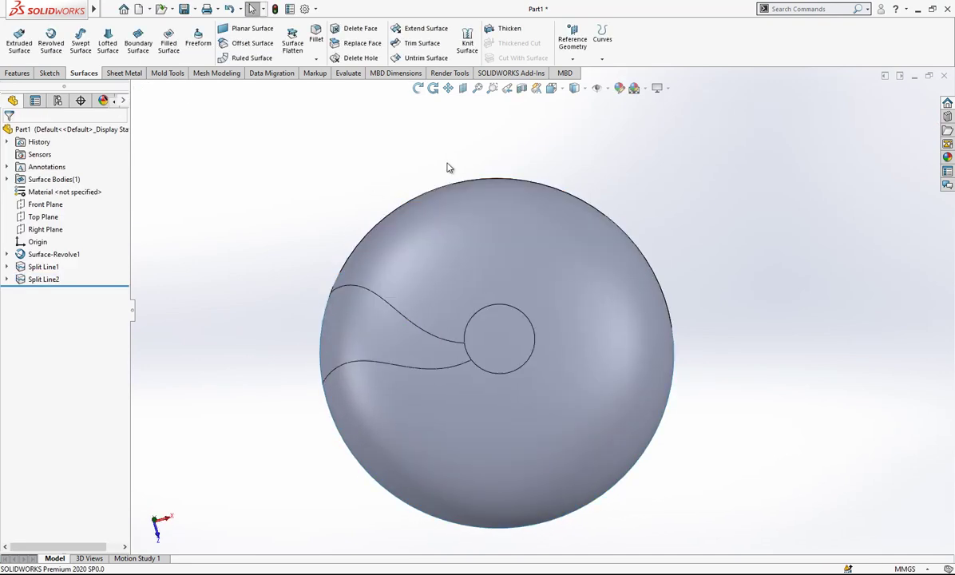
- Sketch a three-point arc on the Top Plane between the outer ends of the two split curves, bowing inward
key(space)
click(424, 271)
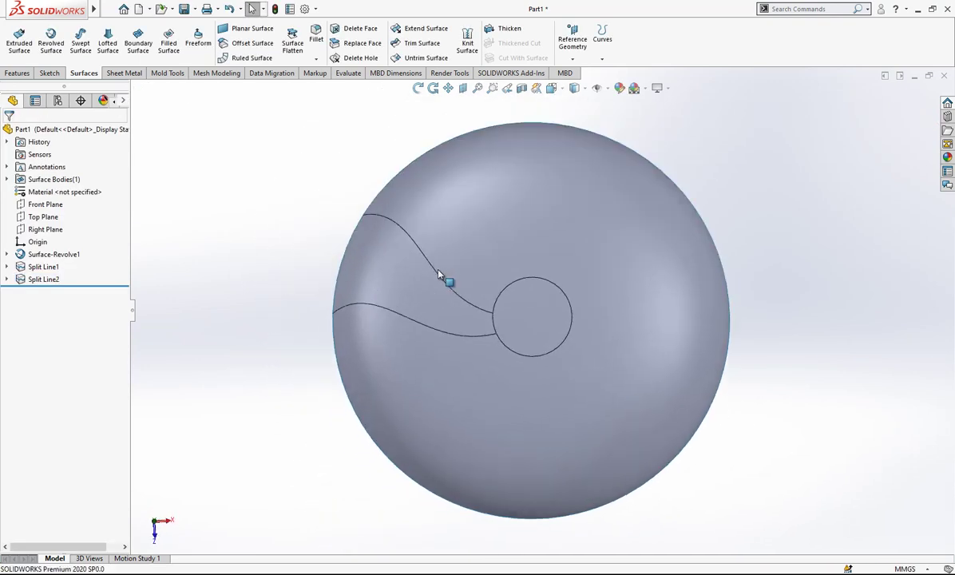
scroll(475, 253, up, 2)
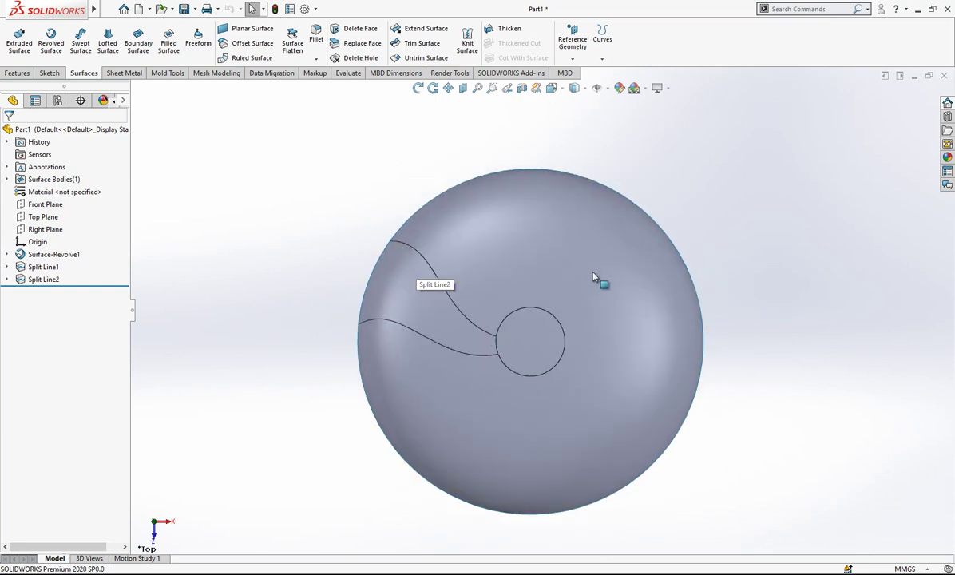
scroll(499, 296, up, 3)
scroll(585, 281, down, 3)
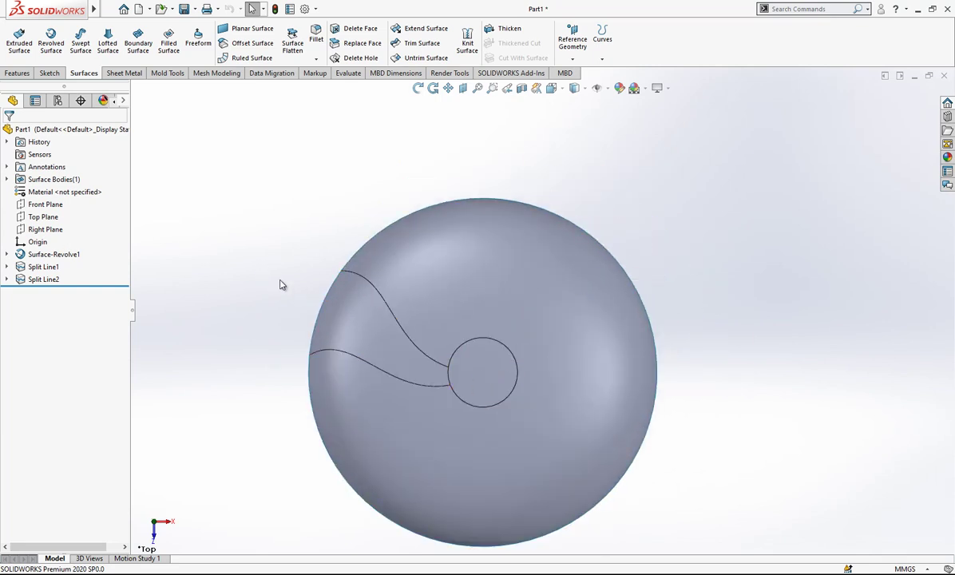
click(43, 216)
click(45, 202)
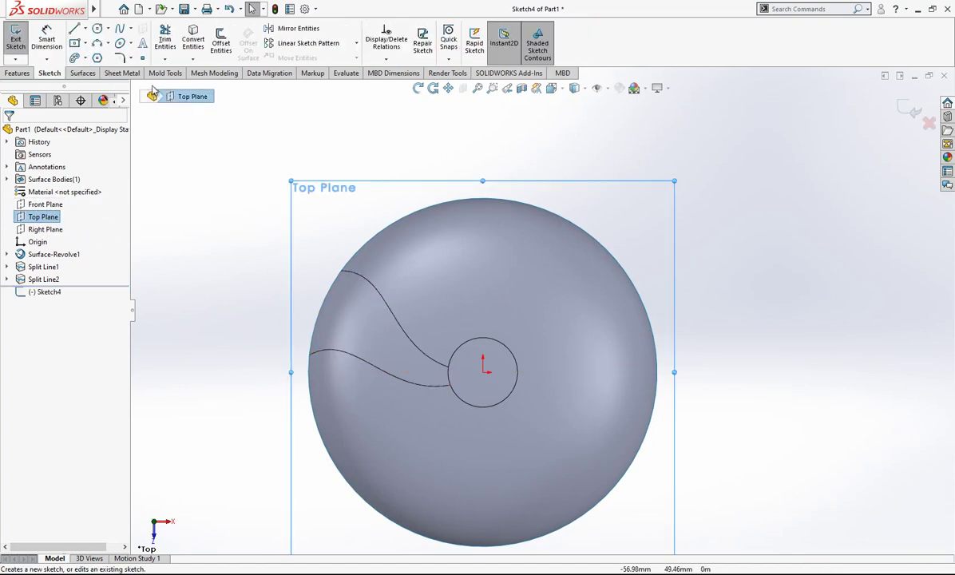
click(97, 44)
scroll(343, 302, down, 1)
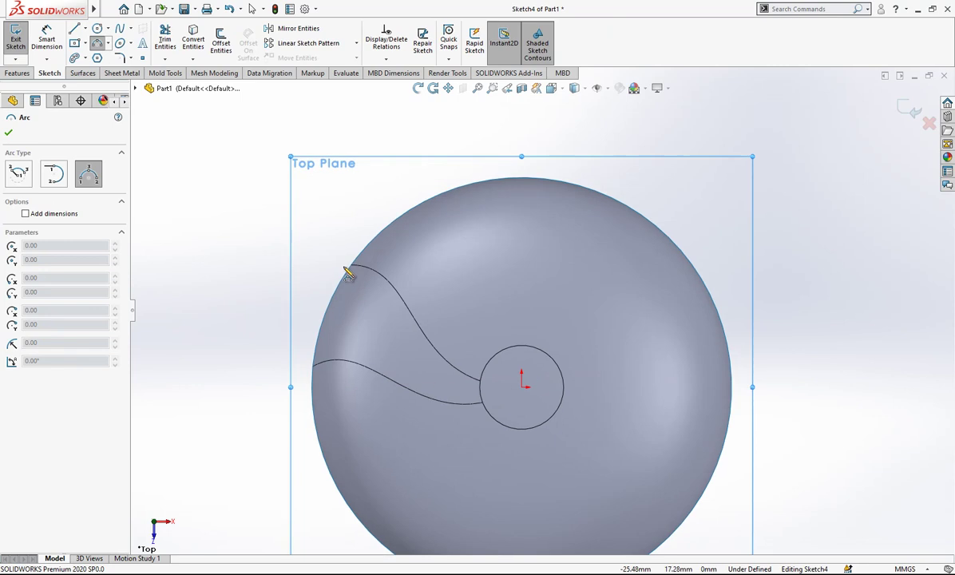
click(352, 265)
click(313, 368)
click(311, 284)
key(Escape)
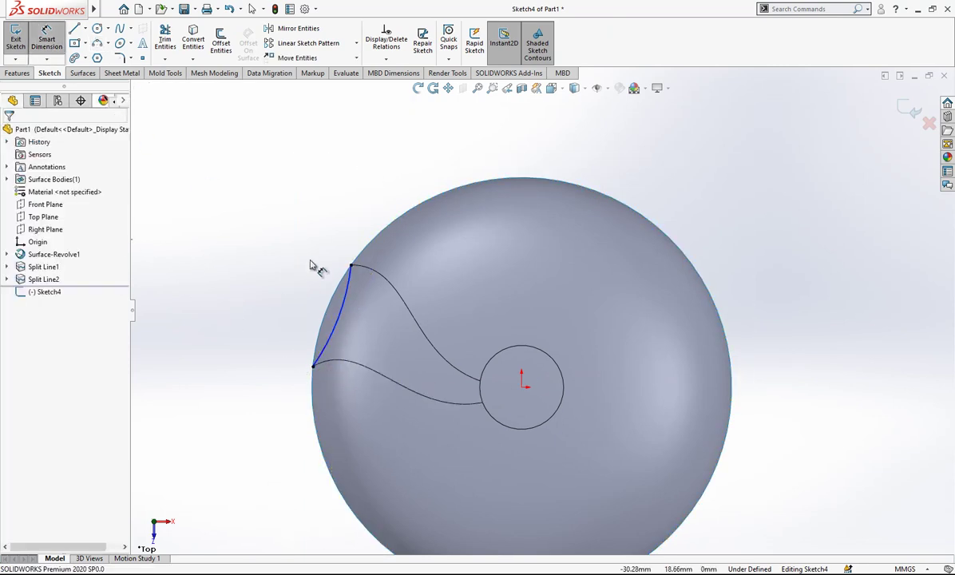
- Dimension the rim arc's radius to 25 mm and exit the sketch
click(338, 323)
click(334, 240)
text(25)
key(Return)
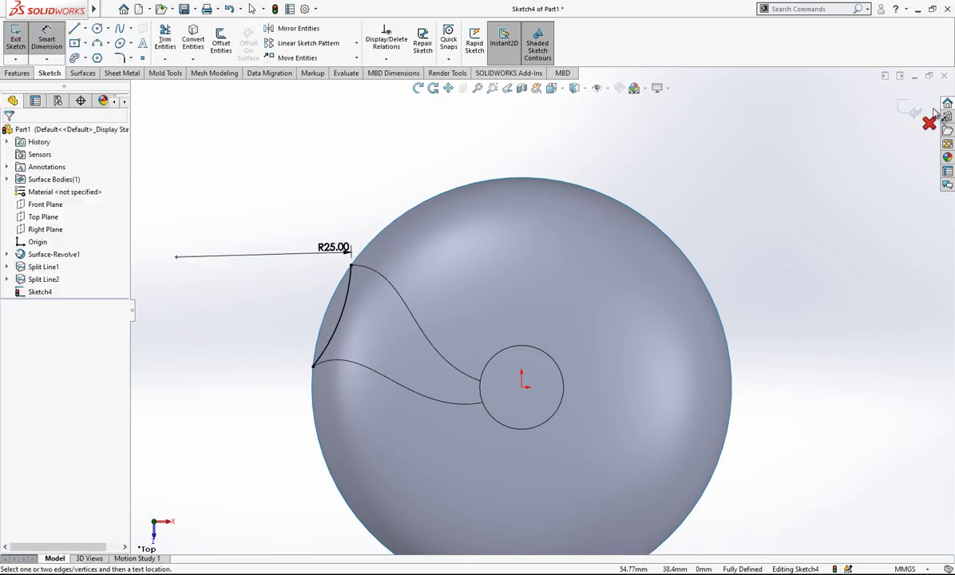
click(913, 110)
- Create a reference plane perpendicular to the Top Plane through the inner end vertices of the two split curves
mouse_move(494, 368)
middle_down()
mouse_move(513, 224)
mouse_move(518, 272)
mouse_move(516, 254)
middle_up()
click(310, 251)
scroll(471, 320, up, 2)
mouse_move(477, 328)
middle_down()
mouse_move(513, 352)
mouse_move(506, 344)
middle_up()
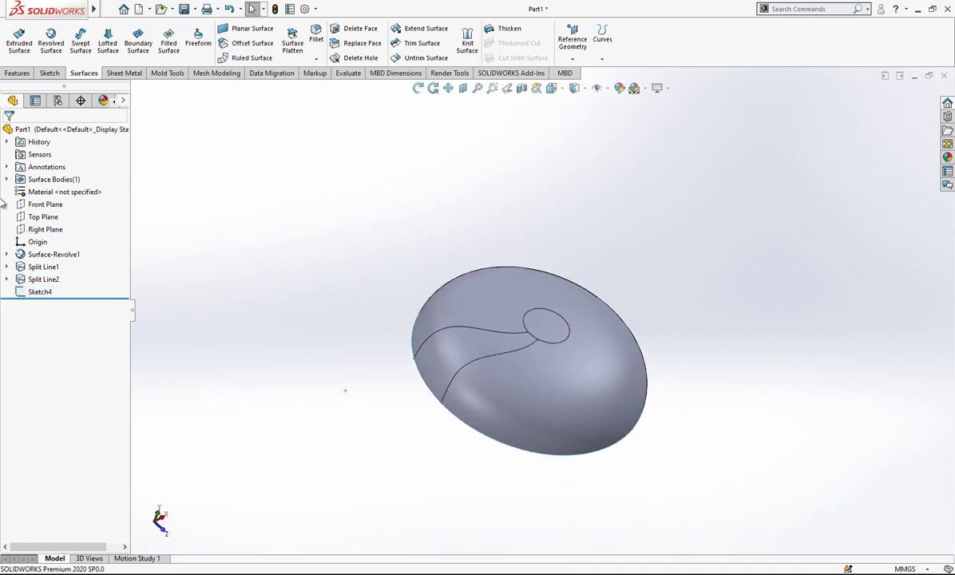
click(43, 217)
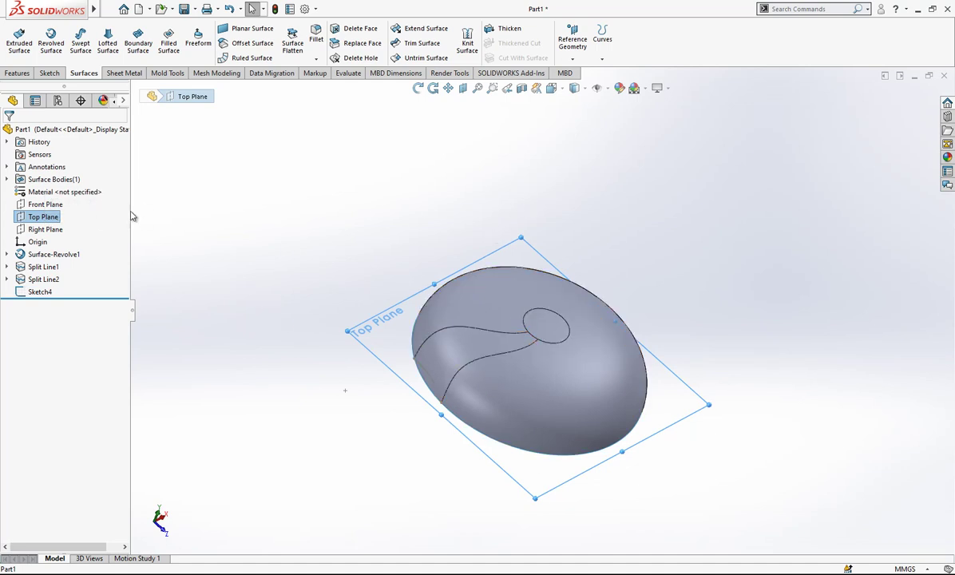
click(572, 59)
click(581, 73)
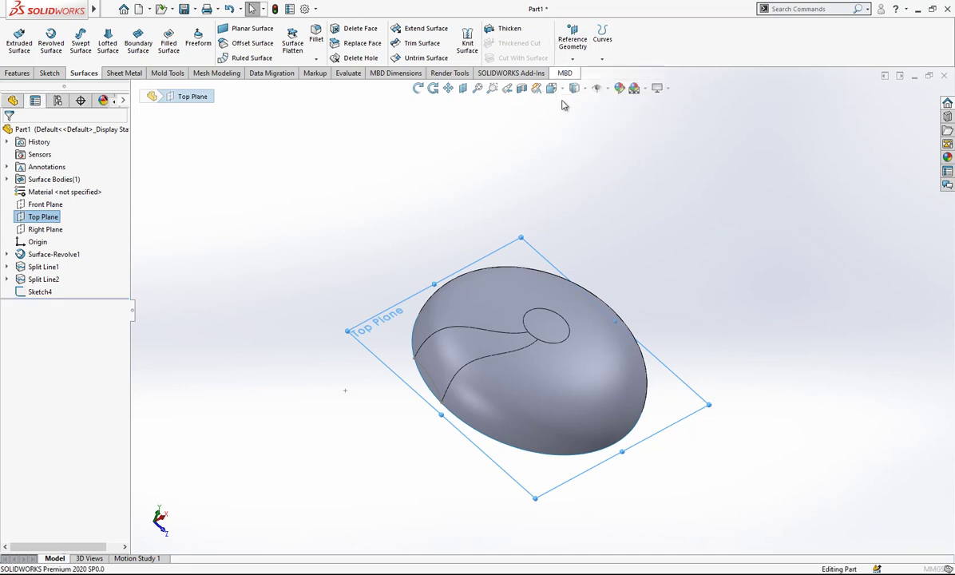
scroll(531, 315, down, 2)
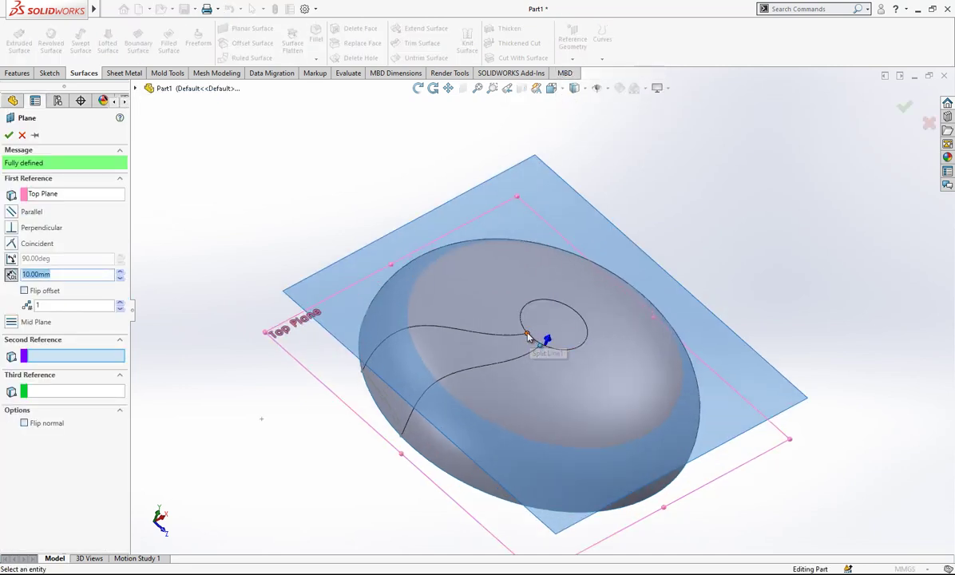
click(527, 335)
click(541, 345)
middle_drag(546, 351, 382, 386)
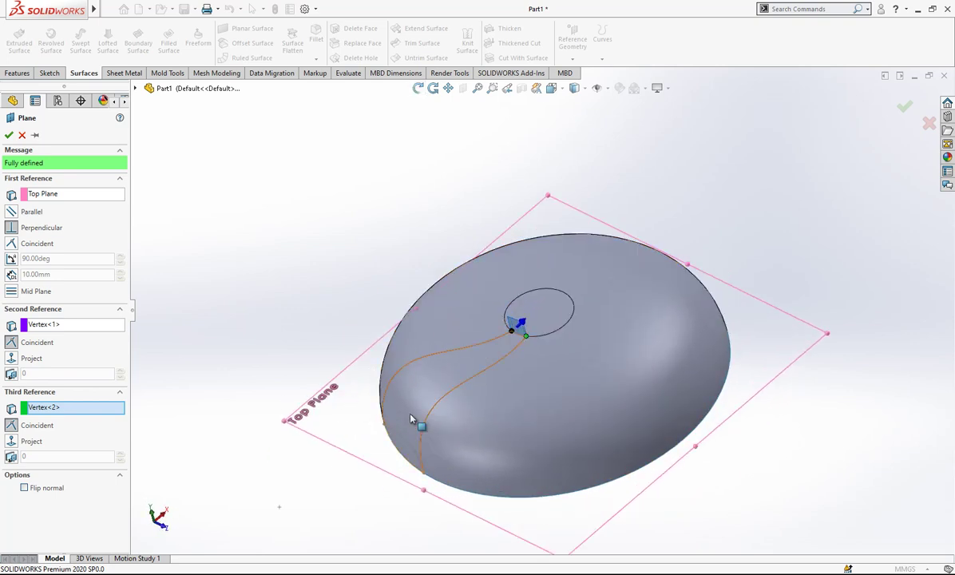
scroll(502, 324, down, 5)
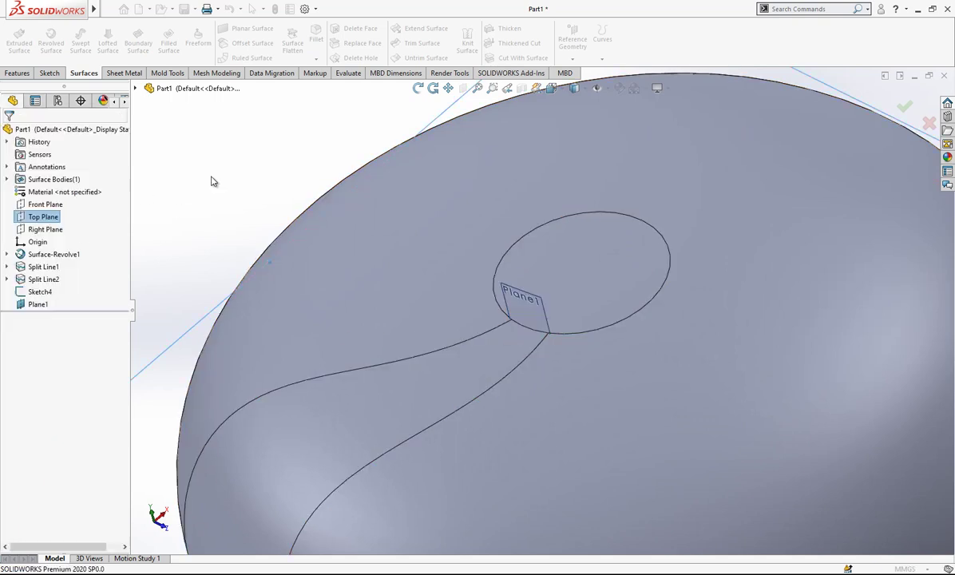
click(9, 135)
- Sketch a three-point arc on the new plane between the inner ends of the split curves, bowing downward
click(49, 73)
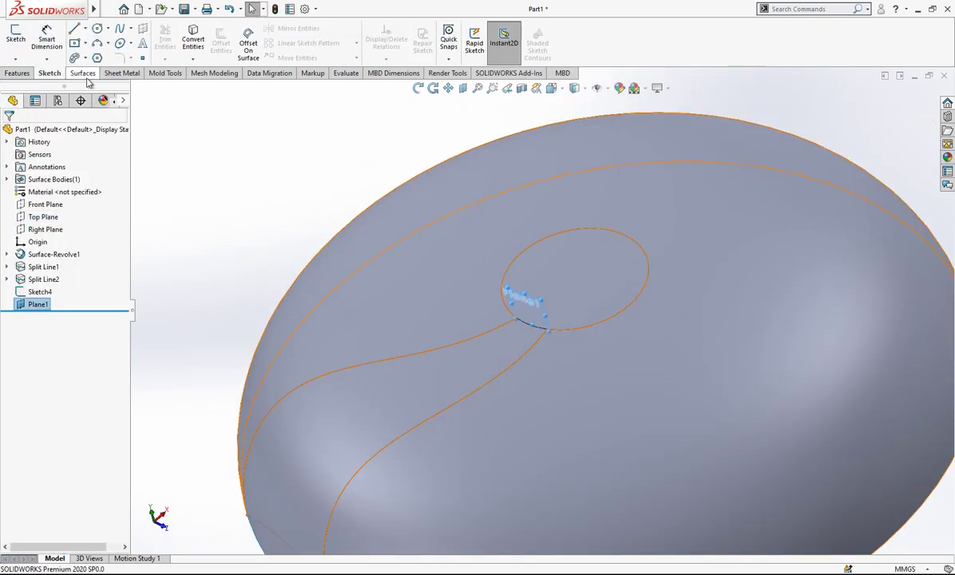
click(97, 43)
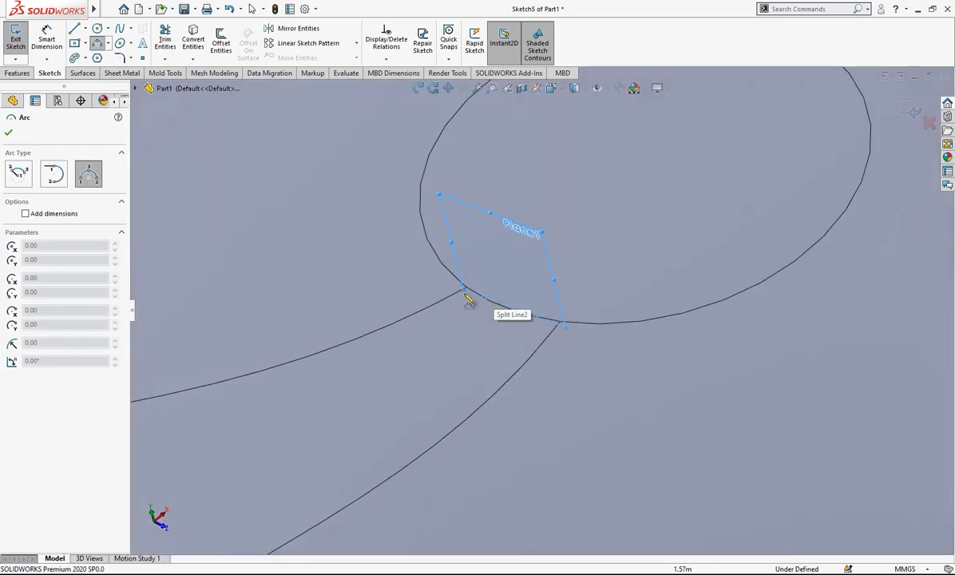
click(467, 288)
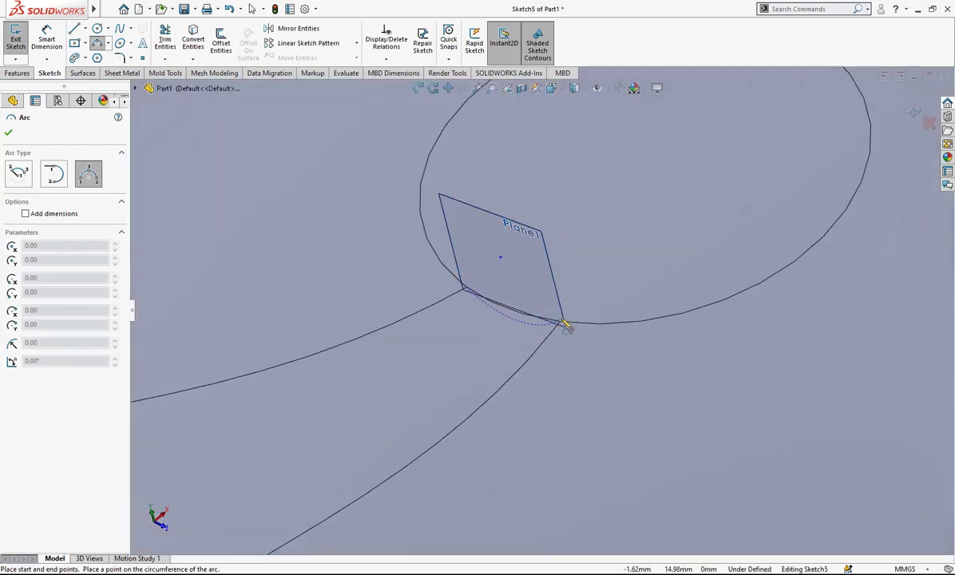
click(497, 326)
key(Escape)
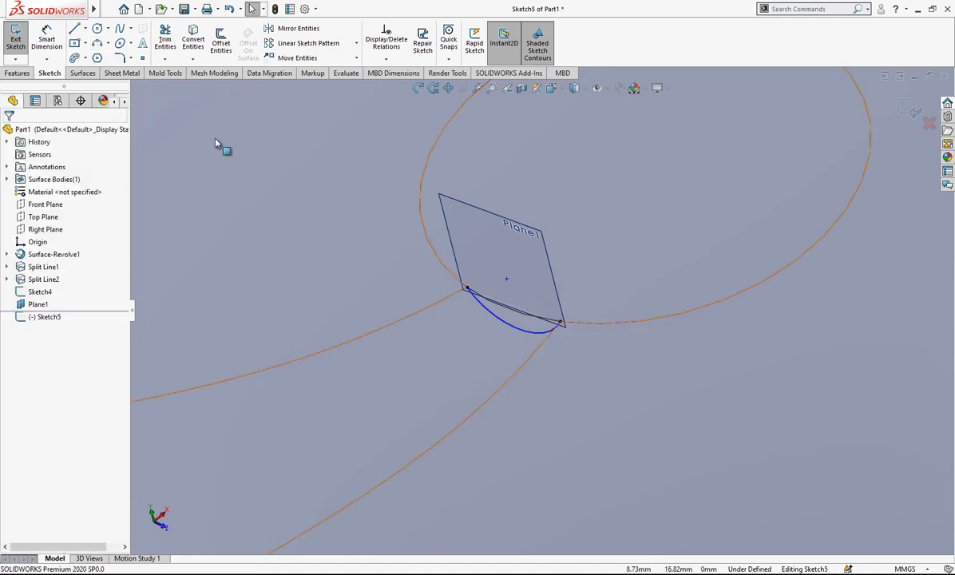
- Dimension the small inner arc's radius to 2 mm and exit the sketch
click(62, 39)
click(416, 270)
click(390, 255)
text(2)
key(Return)
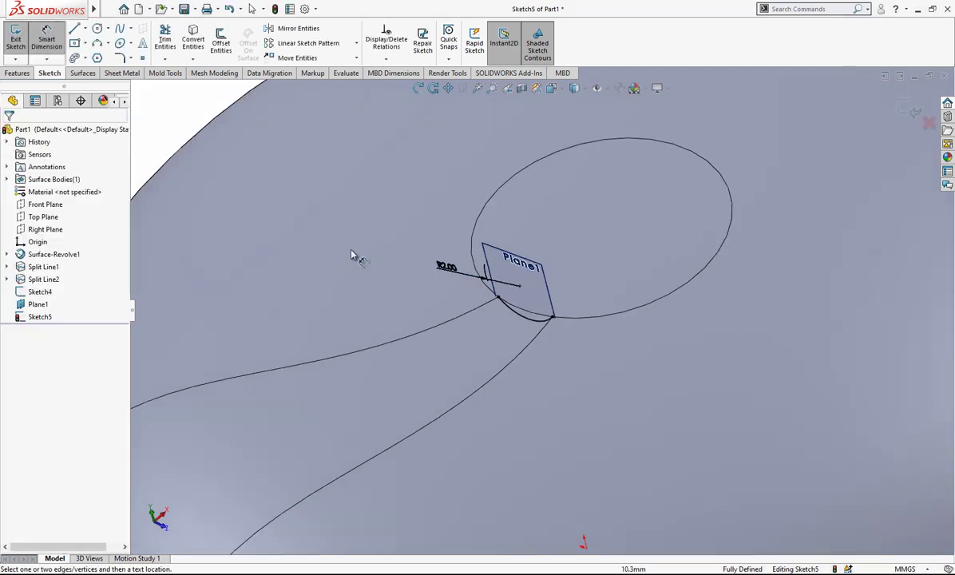
key(f)
click(912, 105)
- Start a lofted surface using the small inner arc and the larger rim arc as profiles
mouse_move(464, 260)
middle_down()
mouse_move(314, 228)
mouse_move(464, 233)
mouse_move(556, 318)
middle_up()
scroll(519, 298, down, 3)
click(497, 285)
click(562, 250)
scroll(358, 241, up, 1)
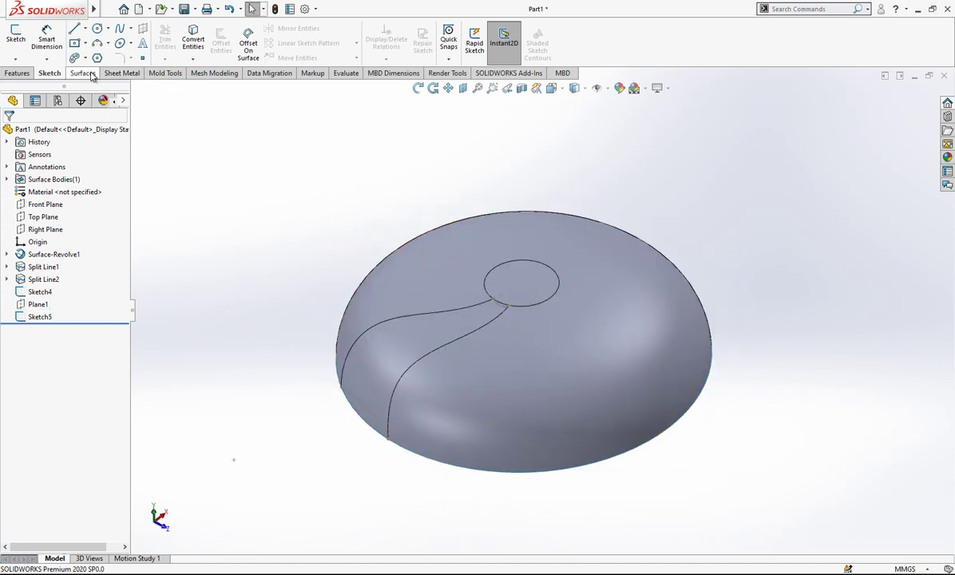
click(91, 74)
click(108, 41)
scroll(495, 318, down, 3)
click(520, 295)
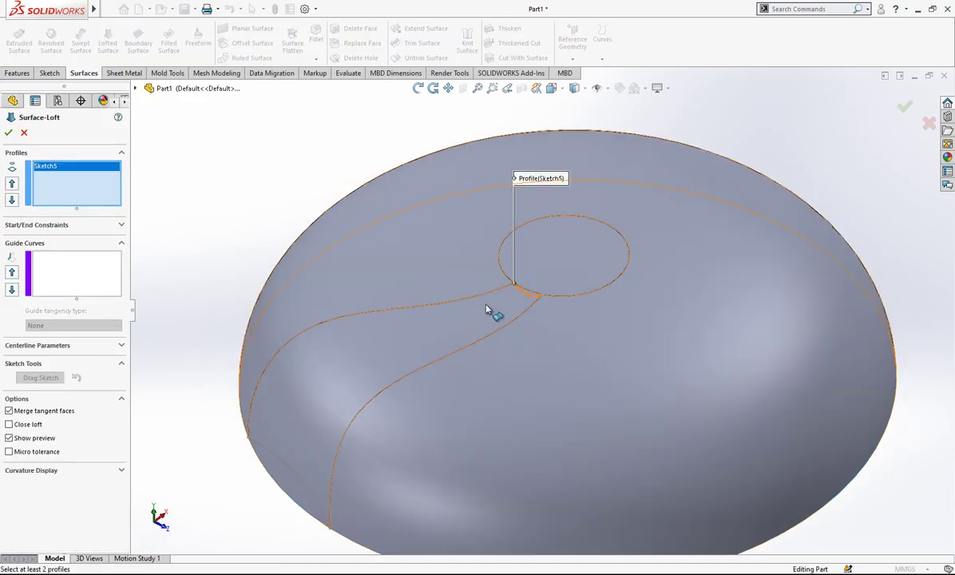
click(263, 447)
middle_drag(347, 397, 431, 369)
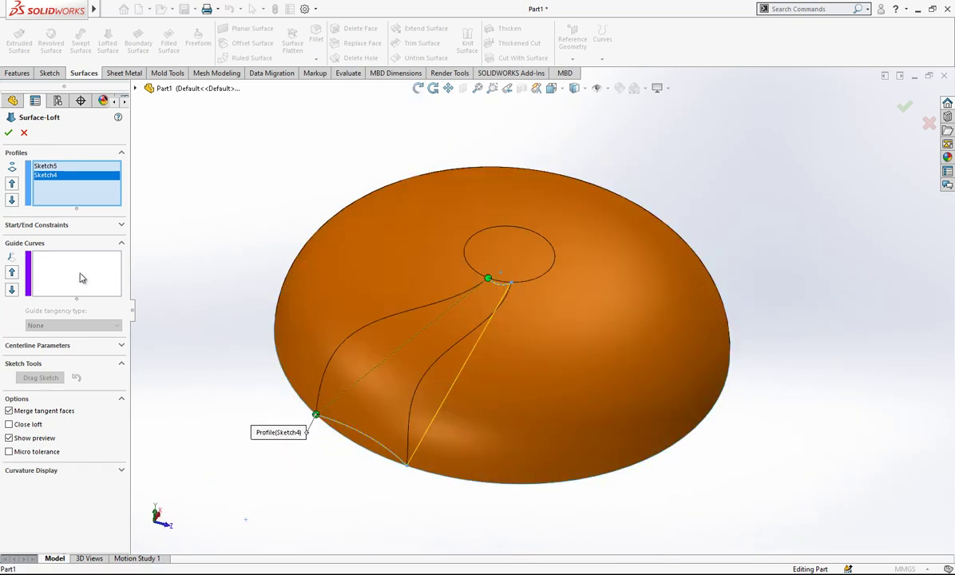
- Add the split curve joining the profiles' first end points as an open-group guide curve for the loft
right_click(86, 281)
click(126, 295)
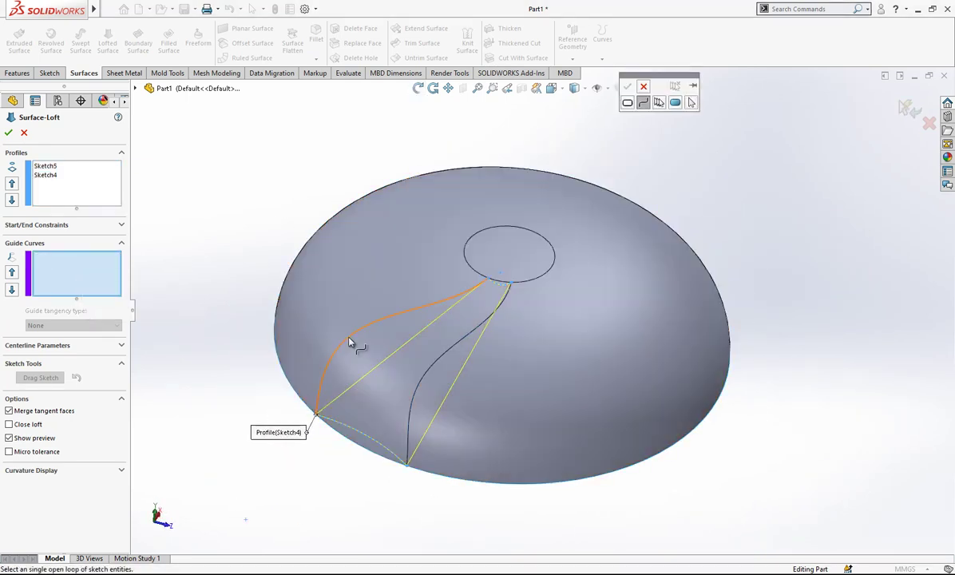
click(659, 102)
click(423, 300)
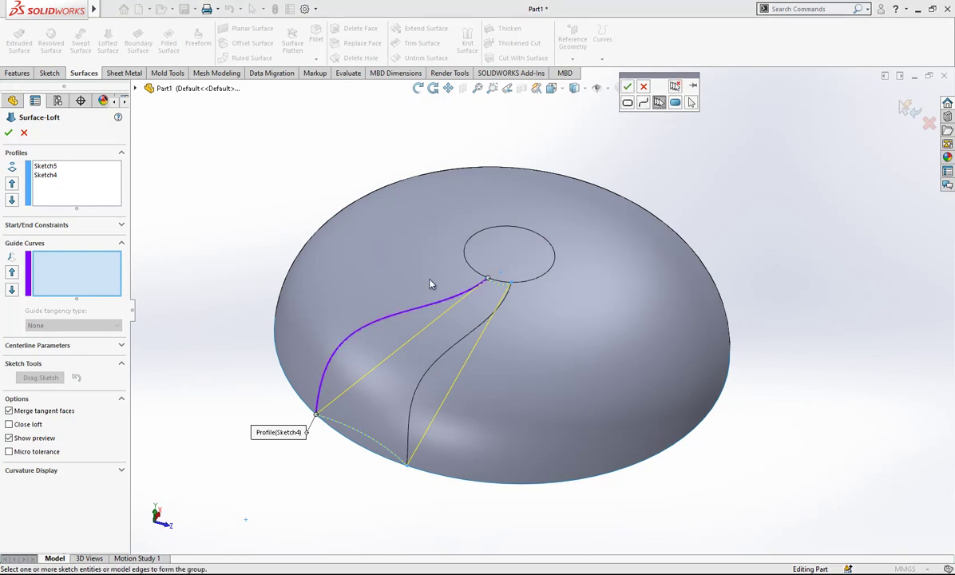
click(627, 86)
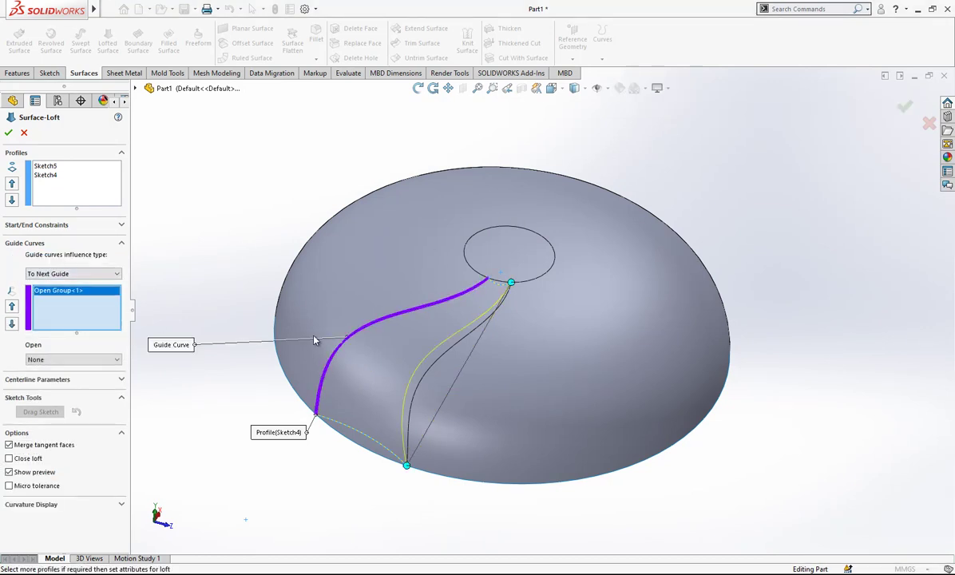
- Add the second split curve as the other guide curve and accept the lofted flute surface
click(439, 365)
middle_drag(315, 347, 504, 257)
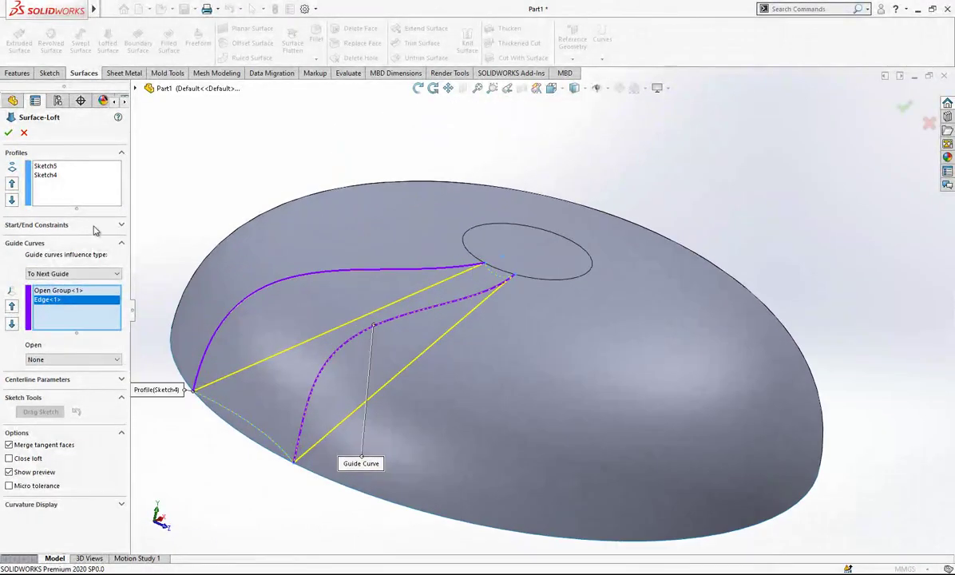
middle_drag(435, 266, 361, 272)
click(8, 134)
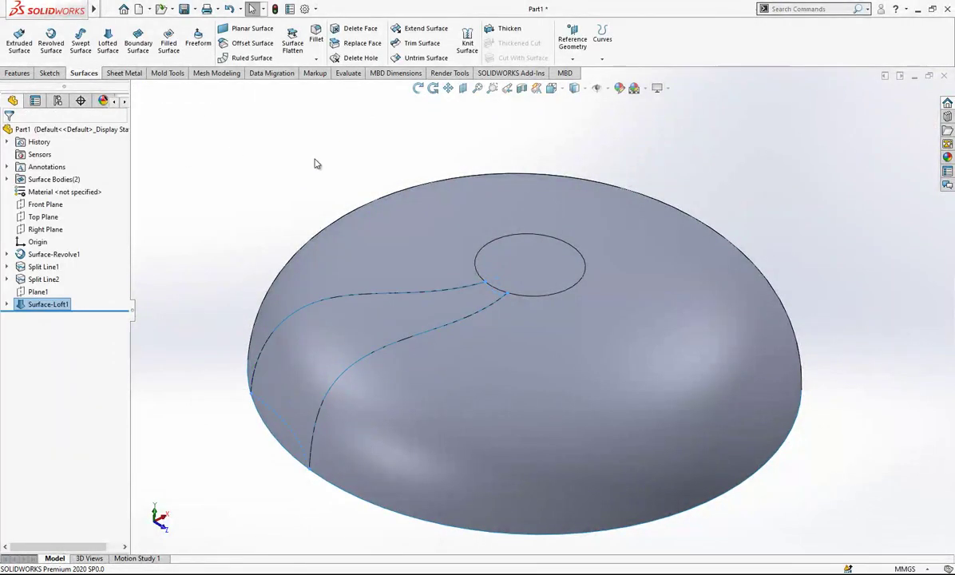
- Hide the dome surface body to examine the lofted flute on its own, and show the dome again
scroll(492, 293, up, 2)
click(531, 281)
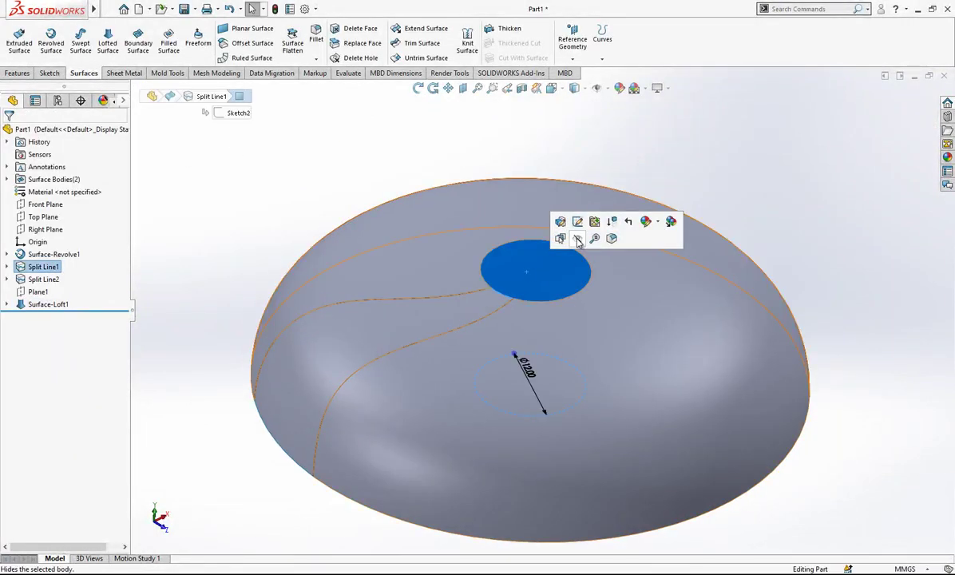
click(579, 237)
middle_drag(411, 256, 190, 230)
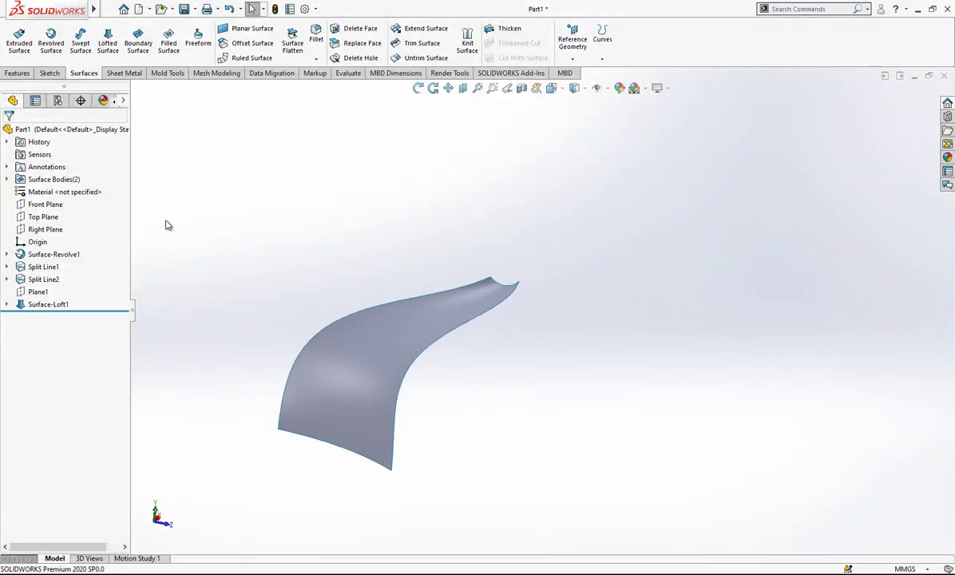
scroll(264, 263, up, 1)
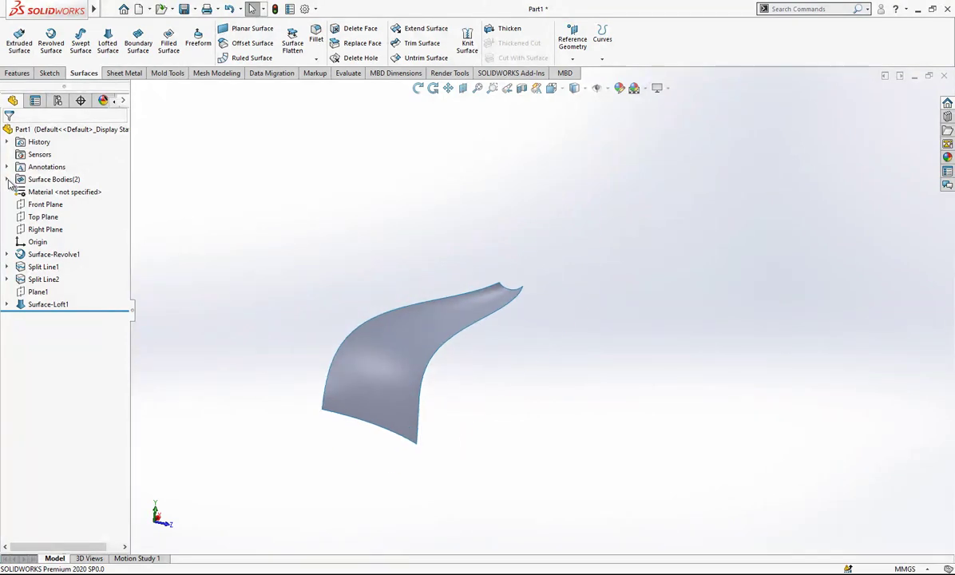
click(6, 180)
click(52, 193)
click(63, 174)
middle_drag(471, 255, 467, 317)
click(467, 317)
scroll(489, 304, down, 2)
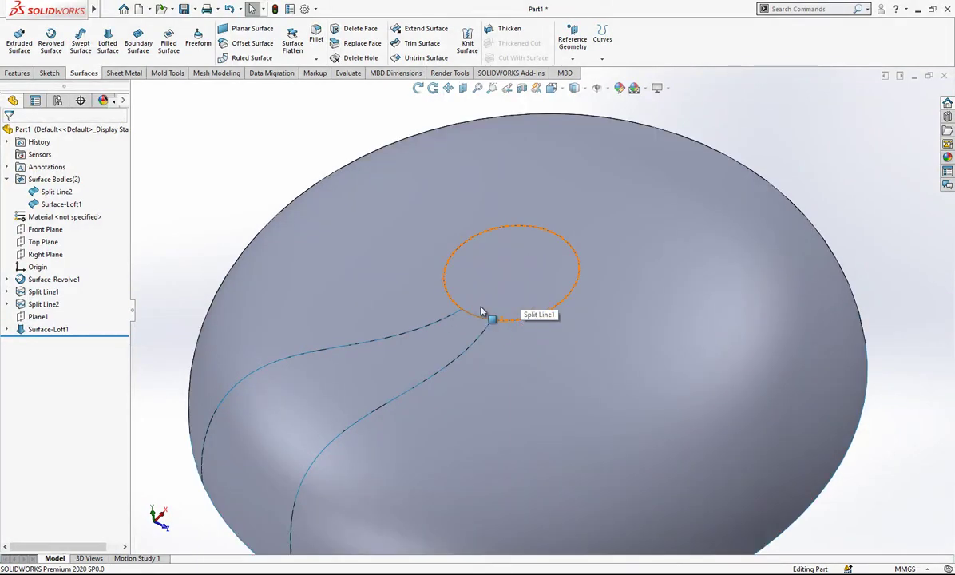
- Delete the strip face between the split curves and the surrounding dome face with the Delete option, leaving the central disc
click(376, 35)
click(426, 352)
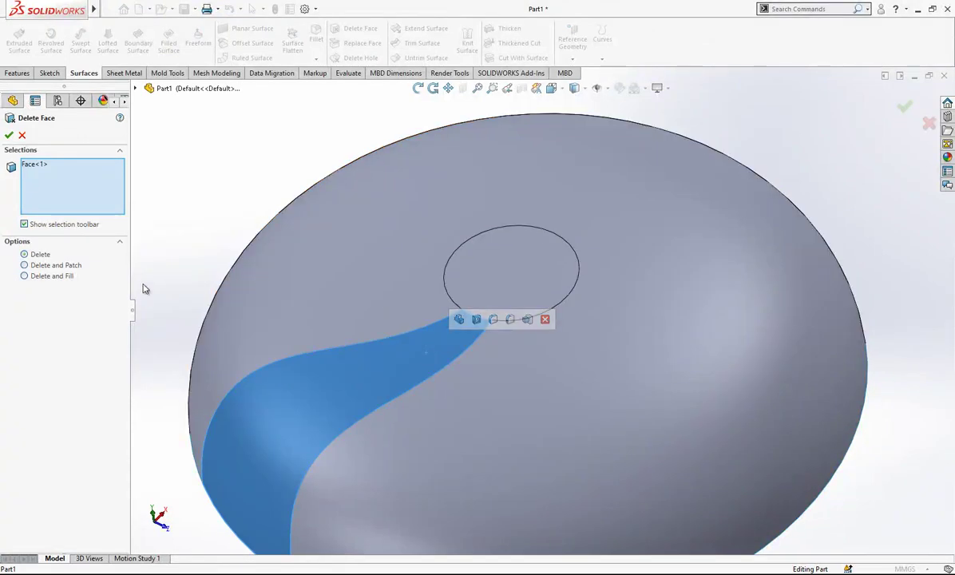
click(364, 286)
click(9, 135)
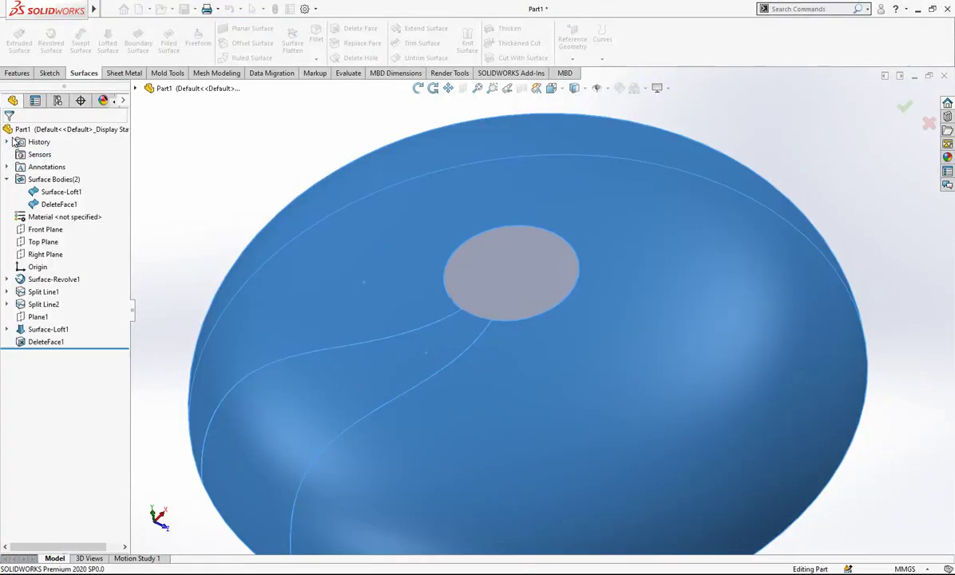
mouse_move(540, 281)
middle_down()
mouse_move(525, 279)
mouse_move(517, 292)
mouse_move(531, 350)
mouse_move(541, 273)
middle_up()
click(527, 267)
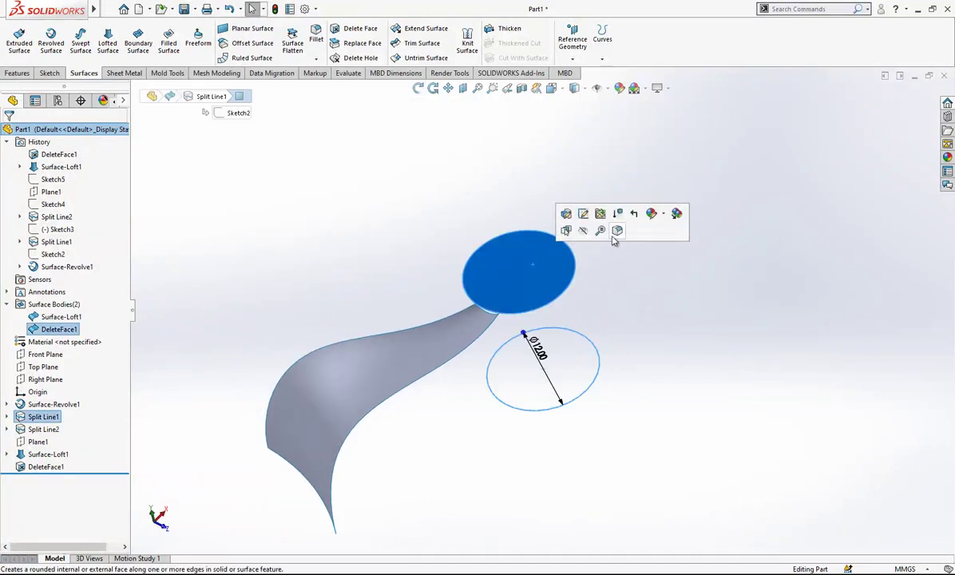
click(487, 228)
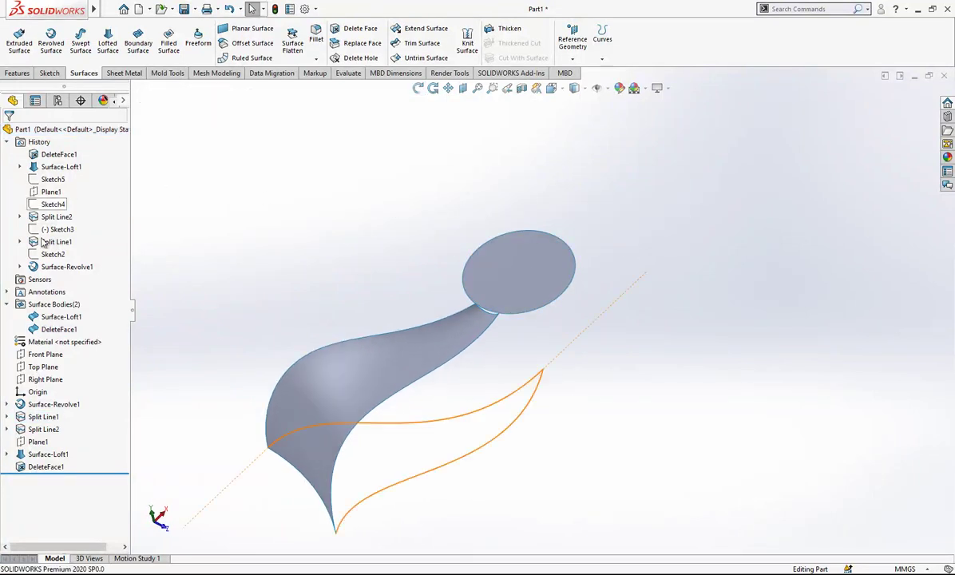
- Sketch a two-point spline on the Top Plane between the two inner corners of the flute at the disc's edge
click(43, 366)
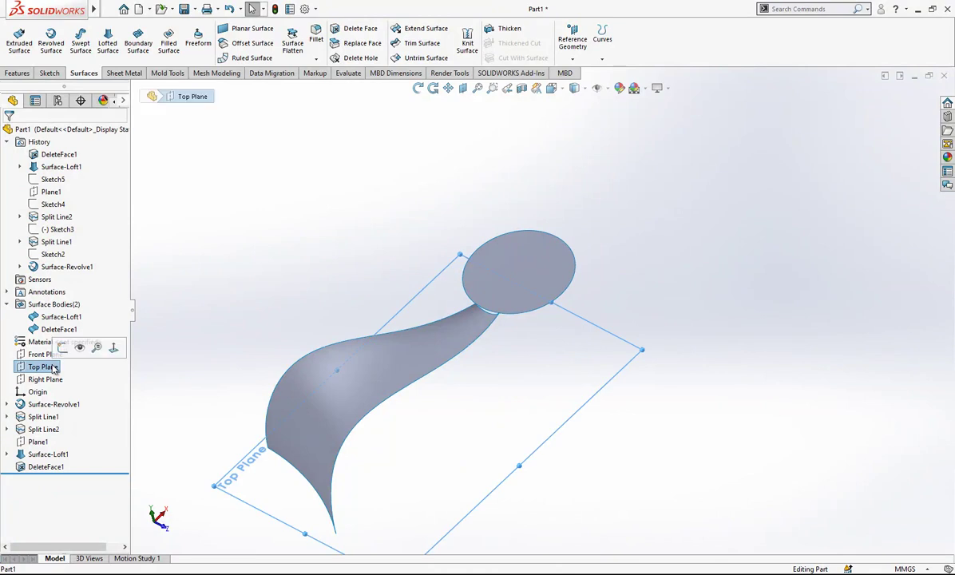
click(111, 348)
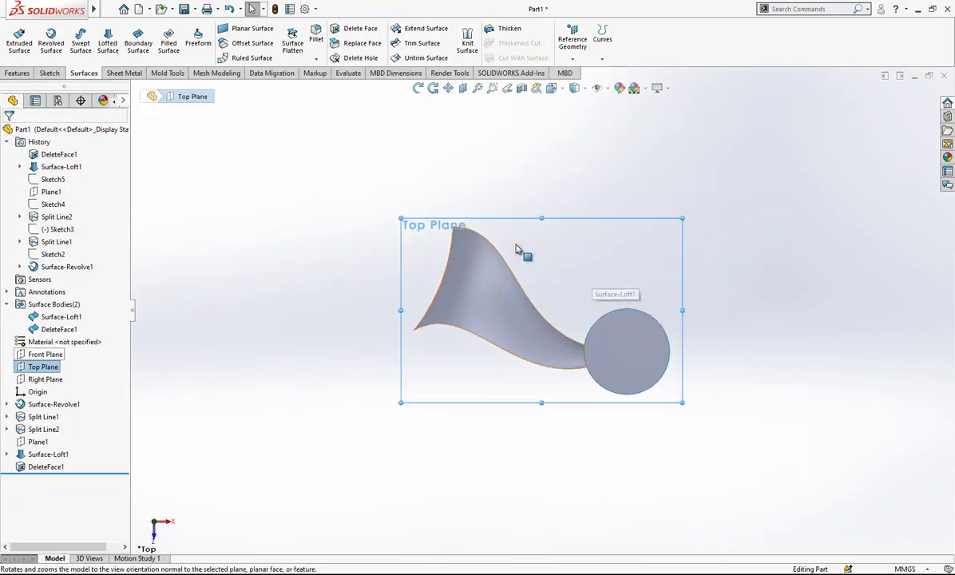
right_click(412, 241)
click(425, 220)
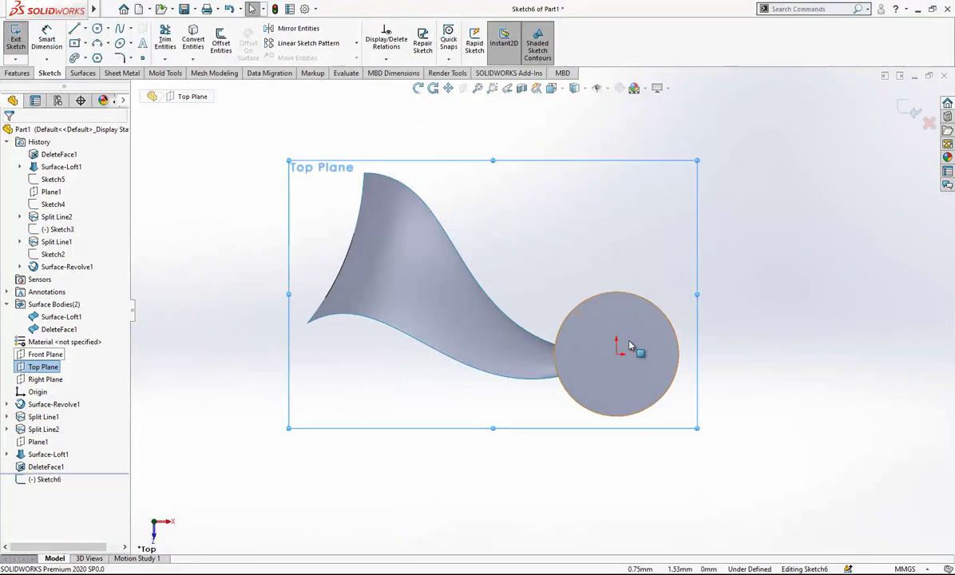
click(120, 30)
scroll(591, 349, down, 4)
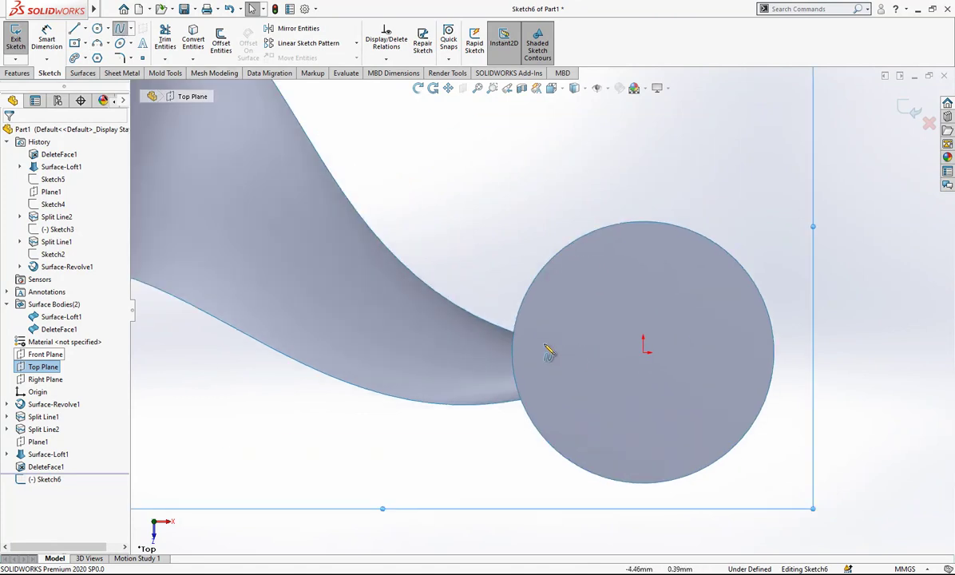
click(513, 332)
click(521, 400)
right_click(579, 340)
click(604, 349)
key(Escape)
- Bow the spline into the disc and make it tangent to both long edges of the flute
click(519, 365)
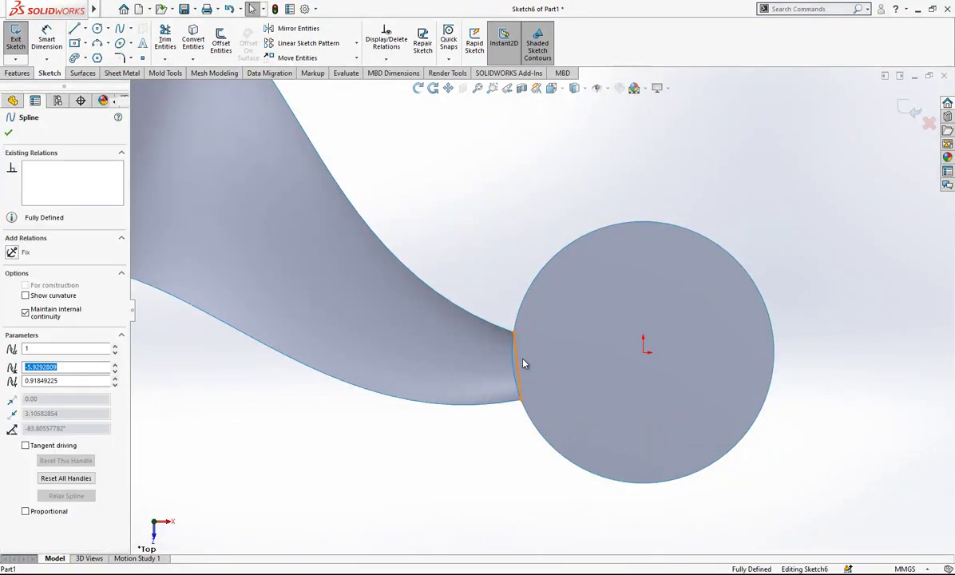
drag(519, 365, 559, 391)
click(498, 413)
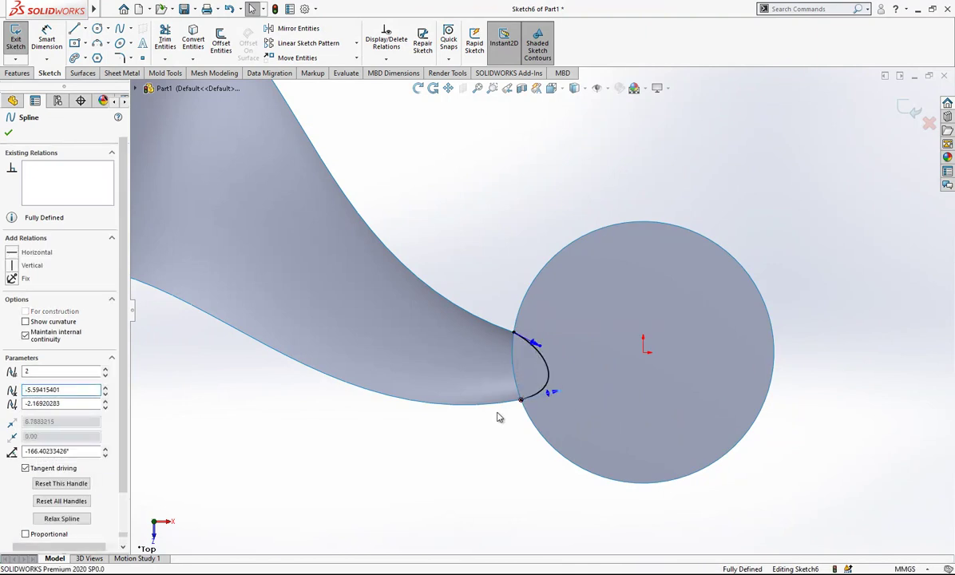
ctrl+click(543, 392)
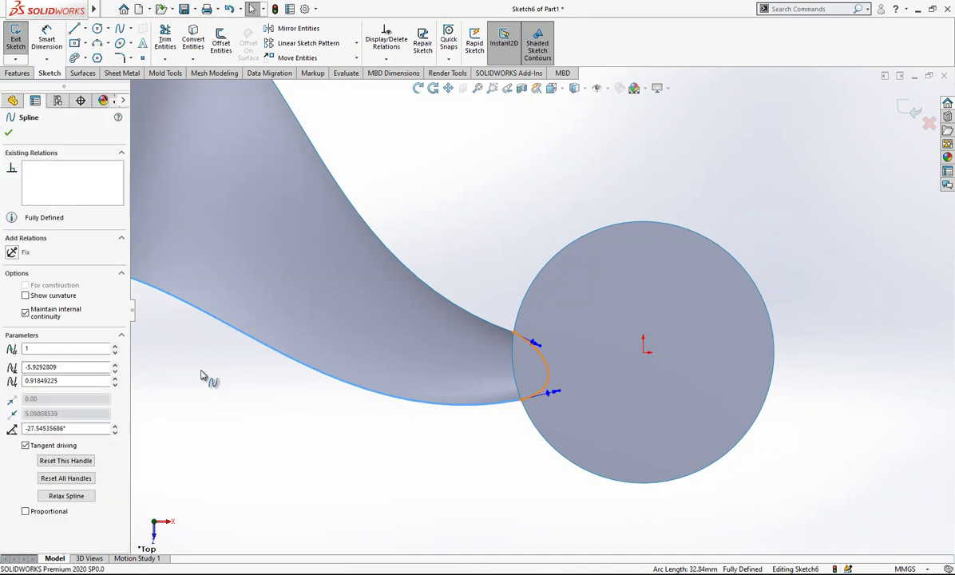
key(Escape)
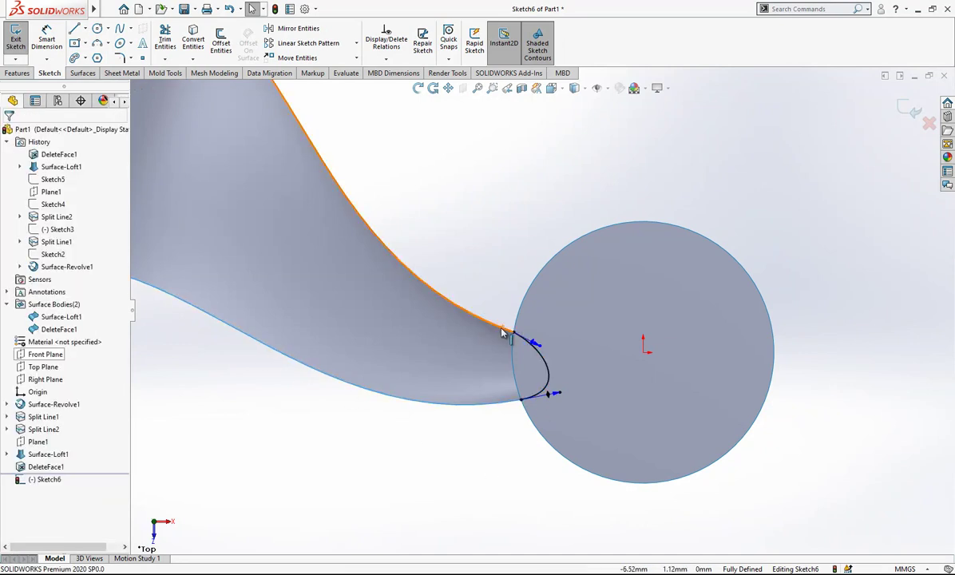
ctrl+click(539, 356)
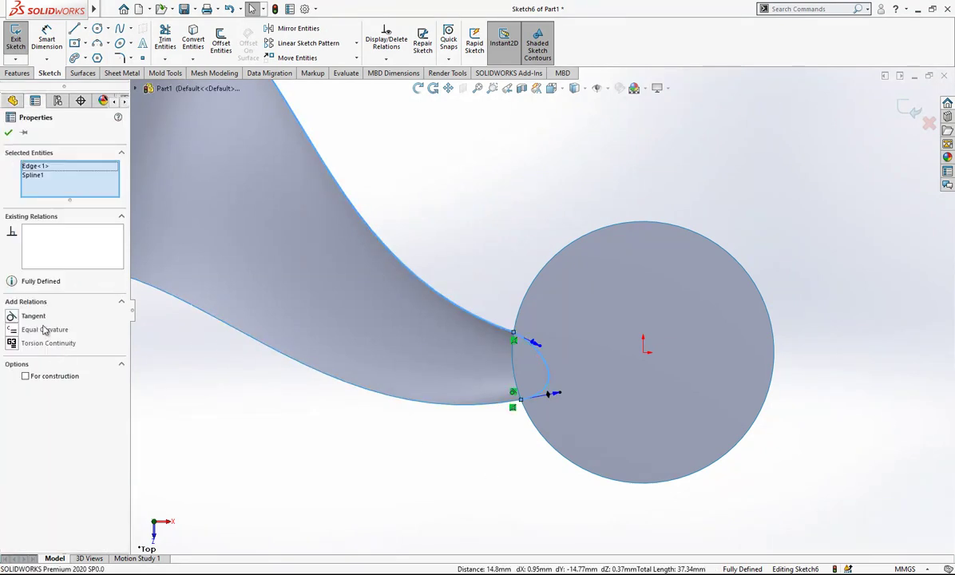
click(527, 421)
scroll(570, 379, up, 1)
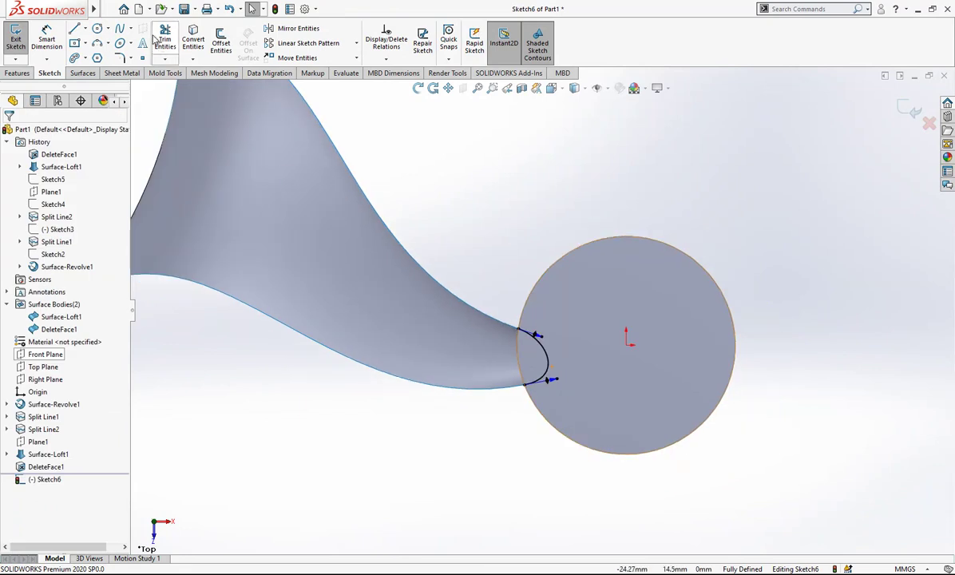
- Dimension the tangent handle at the spline's upper end to 5 mm
click(62, 40)
click(544, 342)
click(511, 278)
text(5)
key(Return)
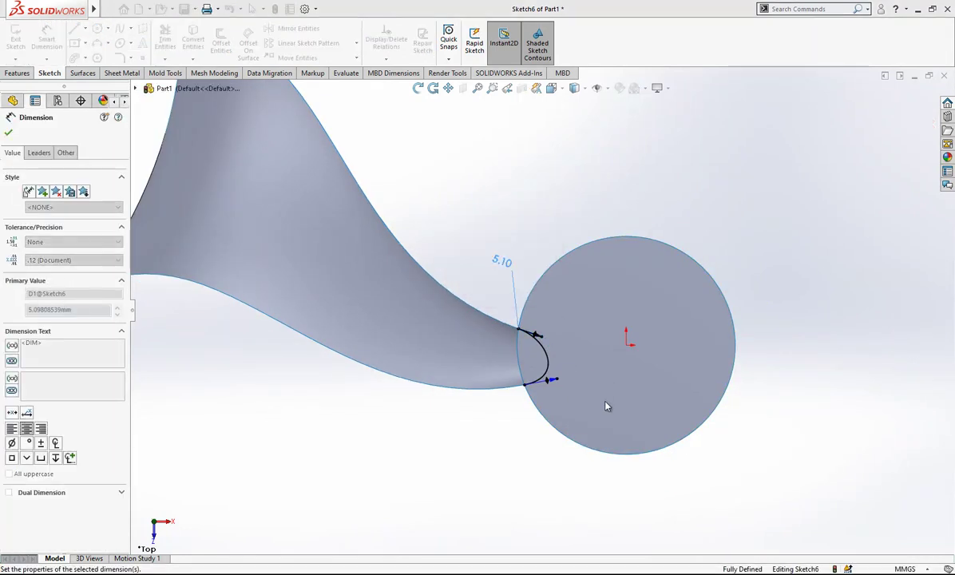
- Dimension the tangent handle at the spline's lower end to 5 mm and exit the sketch
click(556, 381)
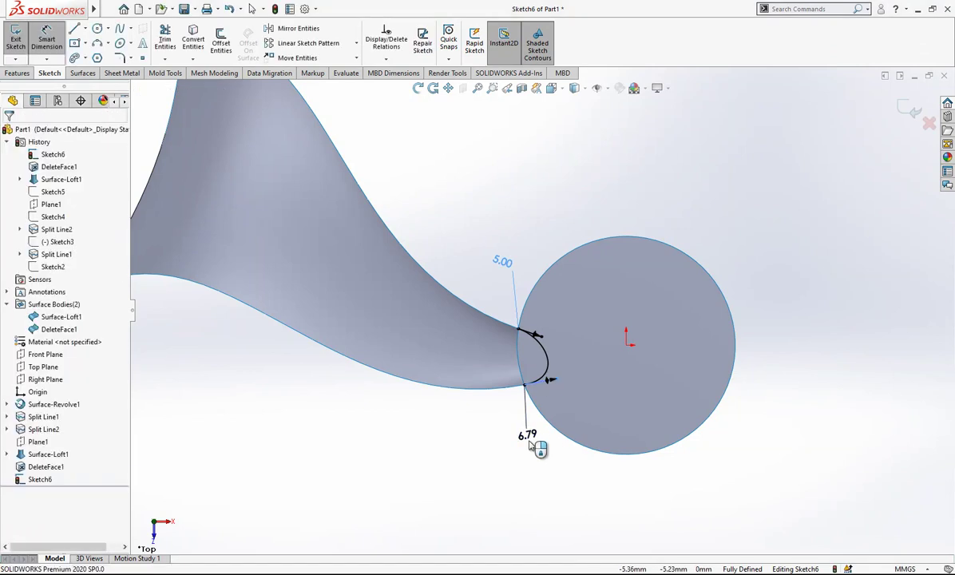
click(535, 445)
text(5)
key(Return)
click(370, 460)
scroll(408, 450, up, 2)
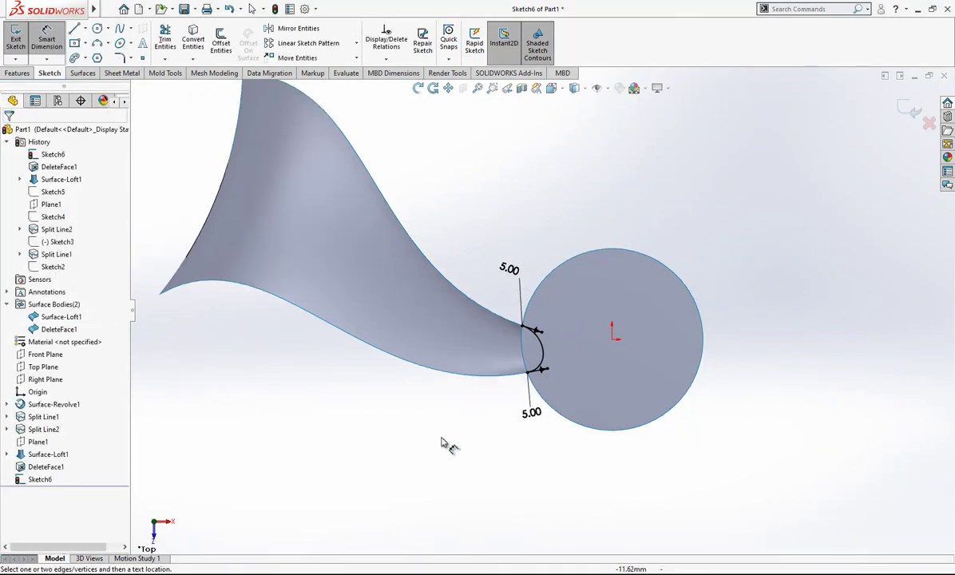
scroll(892, 134, down, 1)
click(909, 111)
- Split the central disc face by projecting the spline sketch onto it
mouse_move(603, 375)
middle_down()
mouse_move(594, 367)
mouse_move(617, 249)
mouse_move(630, 283)
middle_up()
click(602, 36)
click(620, 73)
click(563, 249)
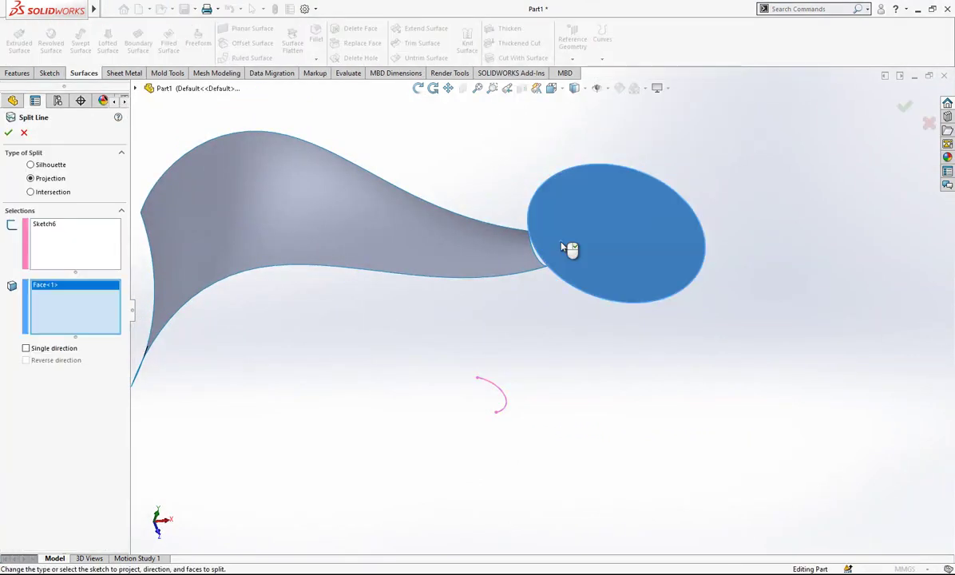
key(Return)
- Start a lofted surface between the flute's inner end edge and the curved split edge on the disc
middle_drag(586, 256, 693, 170)
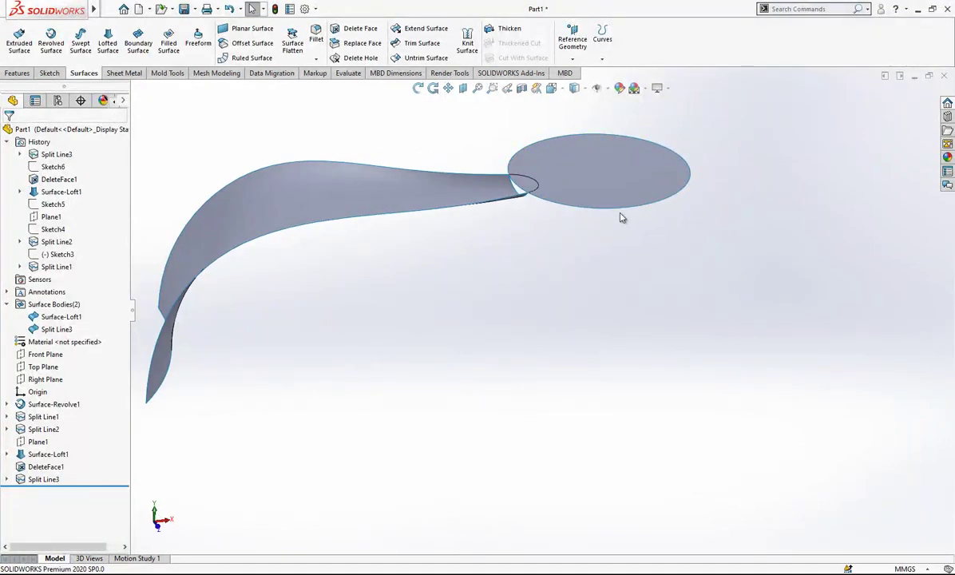
scroll(574, 205, down, 3)
scroll(483, 206, up, 1)
middle_drag(511, 211, 523, 253)
key(Escape)
scroll(517, 236, down, 1)
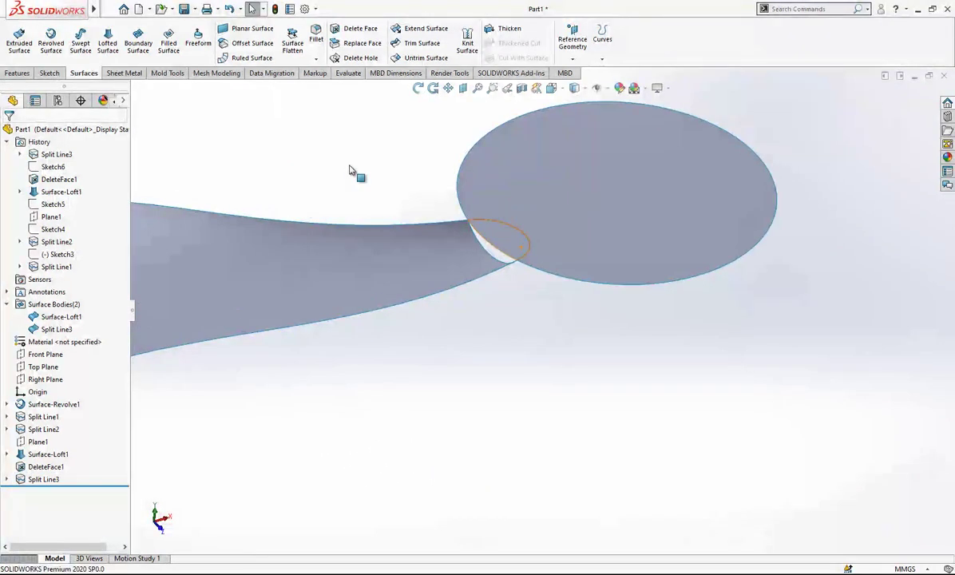
click(477, 230)
scroll(494, 231, down, 4)
middle_drag(512, 273, 509, 235)
scroll(509, 234, up, 2)
- Set the loft's start constraint to Tangency To Face at the flute edge and accept the loft
click(50, 166)
click(62, 176)
click(60, 167)
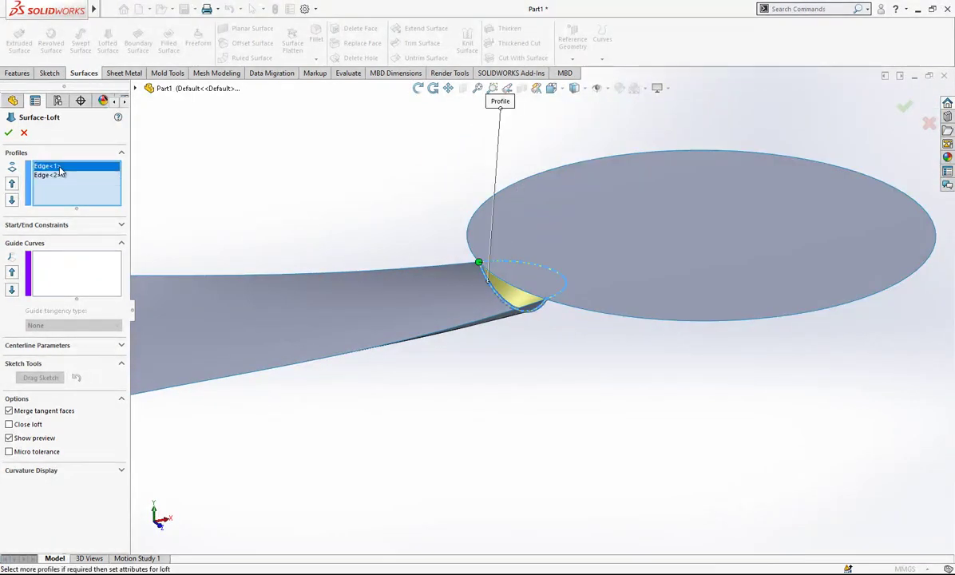
click(80, 224)
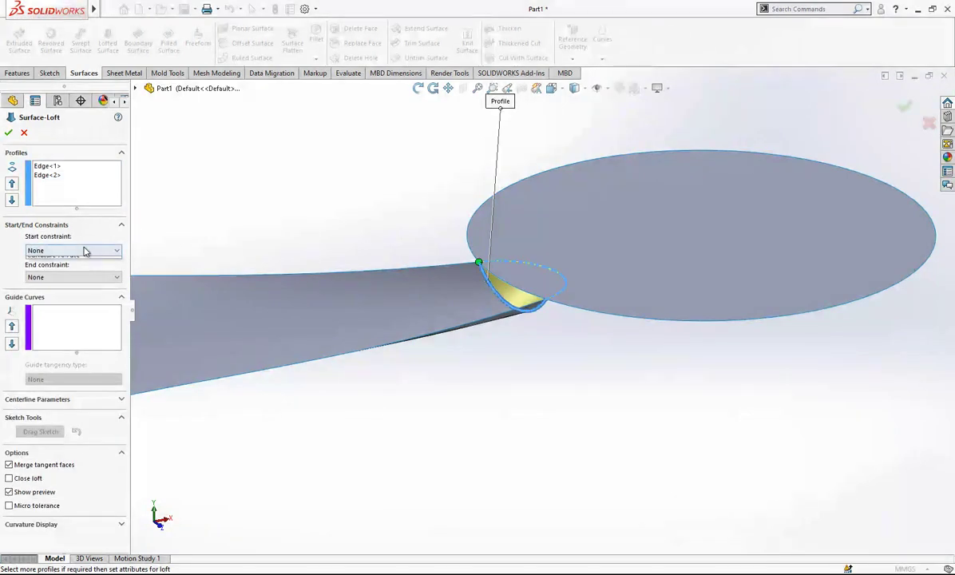
click(85, 250)
click(85, 278)
middle_drag(418, 300, 397, 301)
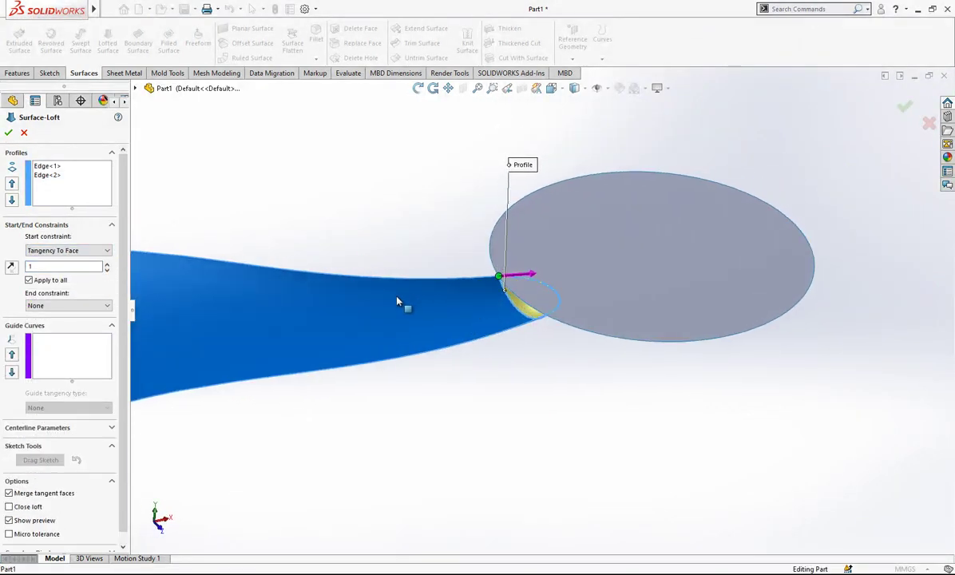
click(10, 133)
- Delete the small split face of the disc that covers the new loft
scroll(586, 287, down, 2)
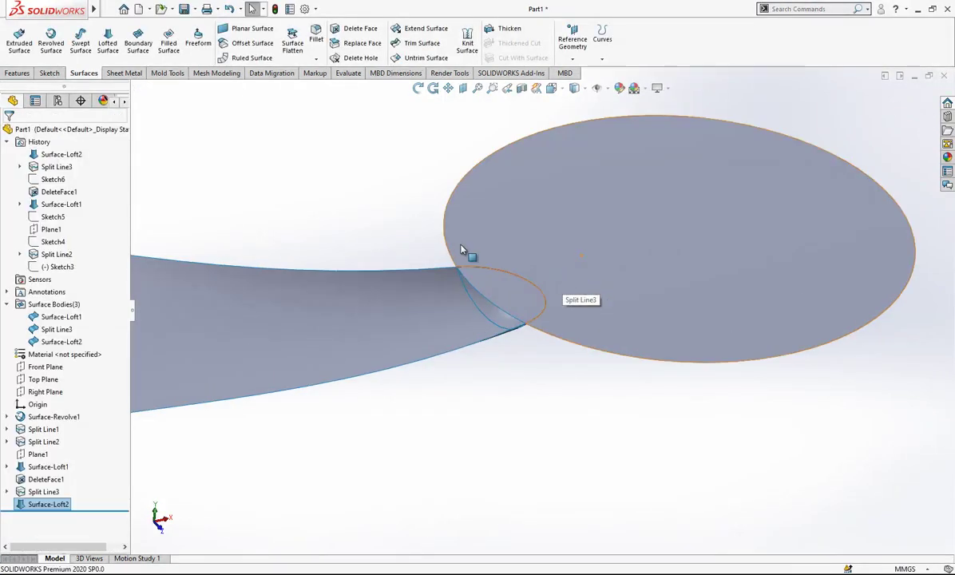
click(356, 29)
click(509, 304)
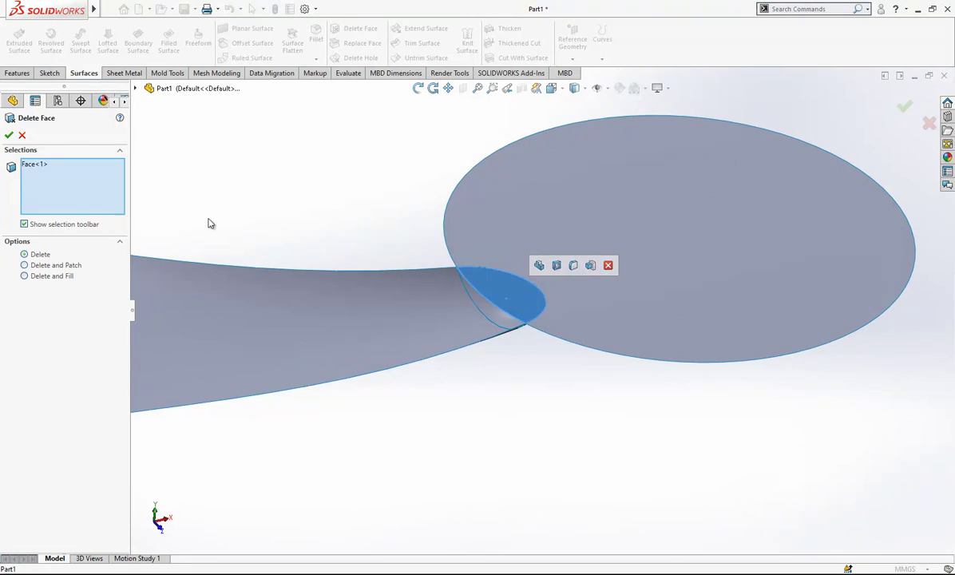
click(8, 136)
- Knit the small end loft and the main flute loft into one surface
scroll(458, 213, up, 3)
middle_drag(458, 213, 589, 396)
scroll(589, 396, down, 1)
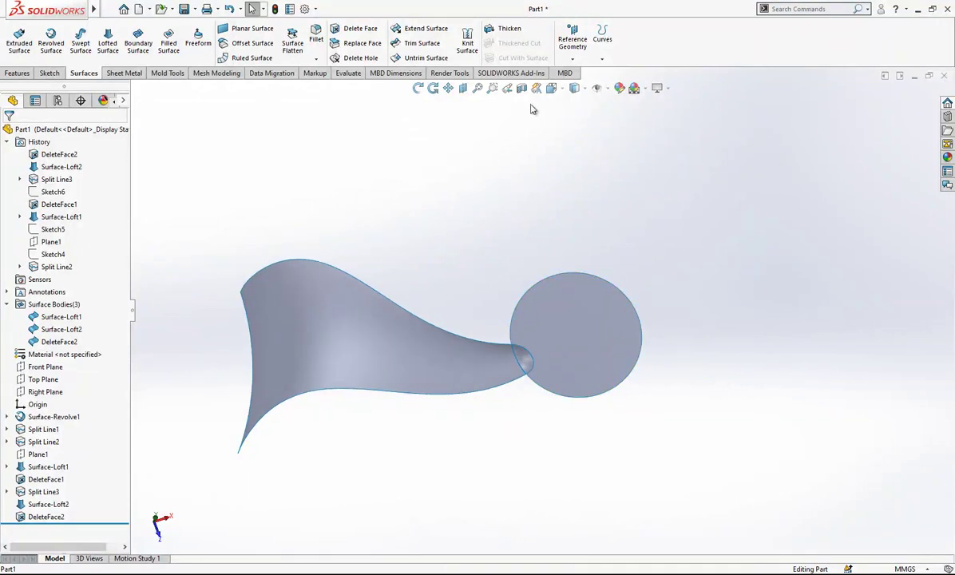
click(467, 43)
click(522, 363)
click(255, 317)
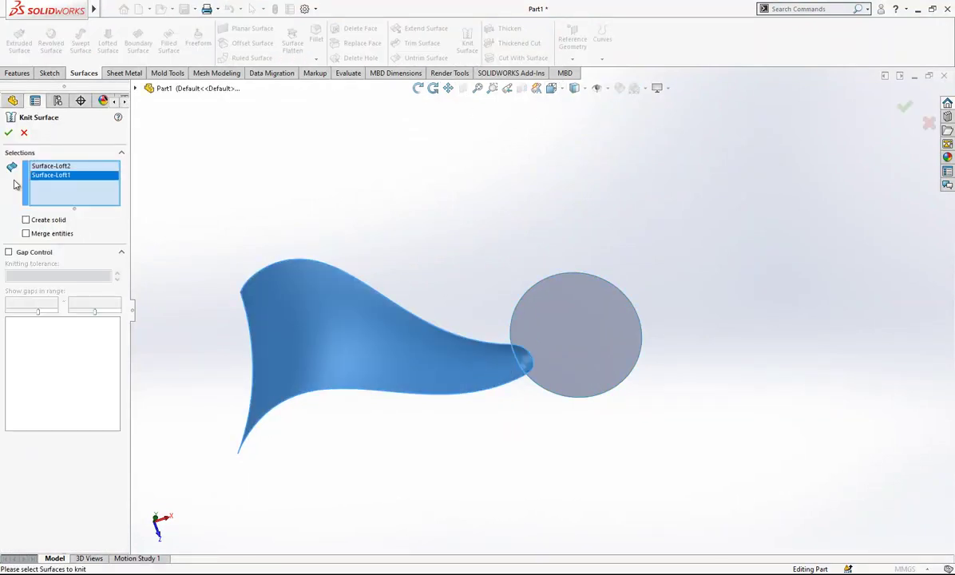
click(8, 133)
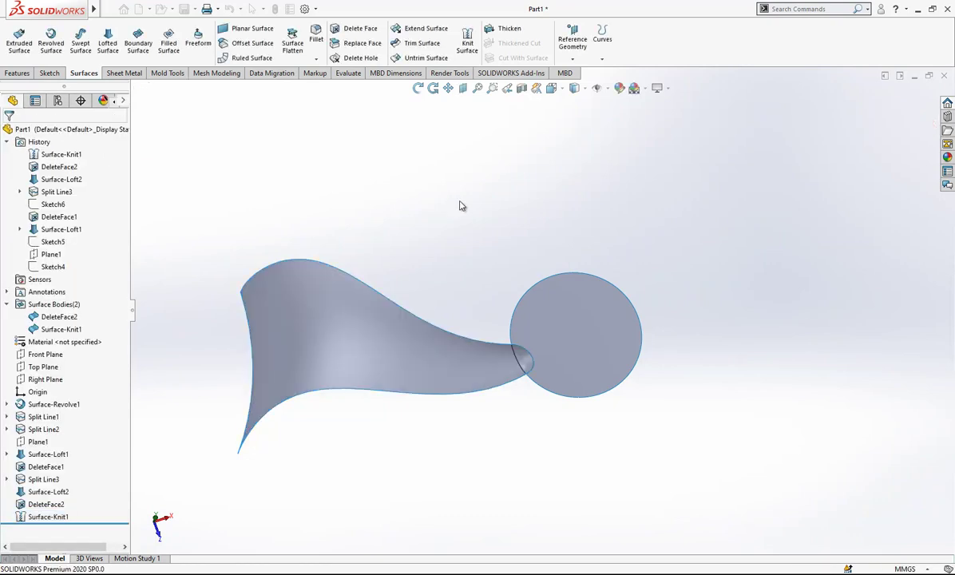
click(561, 91)
click(456, 255)
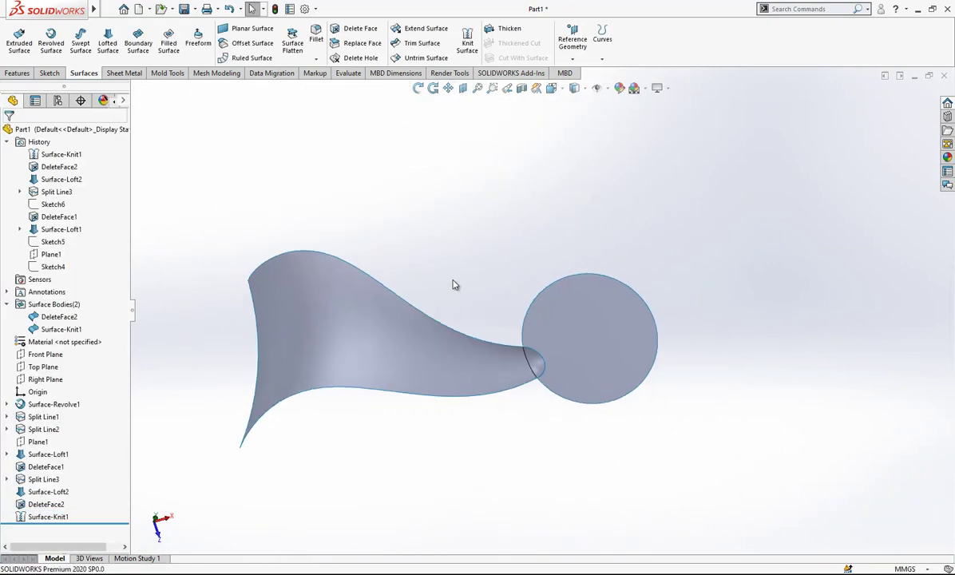
- Open a new sketch on the Top Plane
click(8, 142)
scroll(655, 319, down, 2)
scroll(311, 289, up, 2)
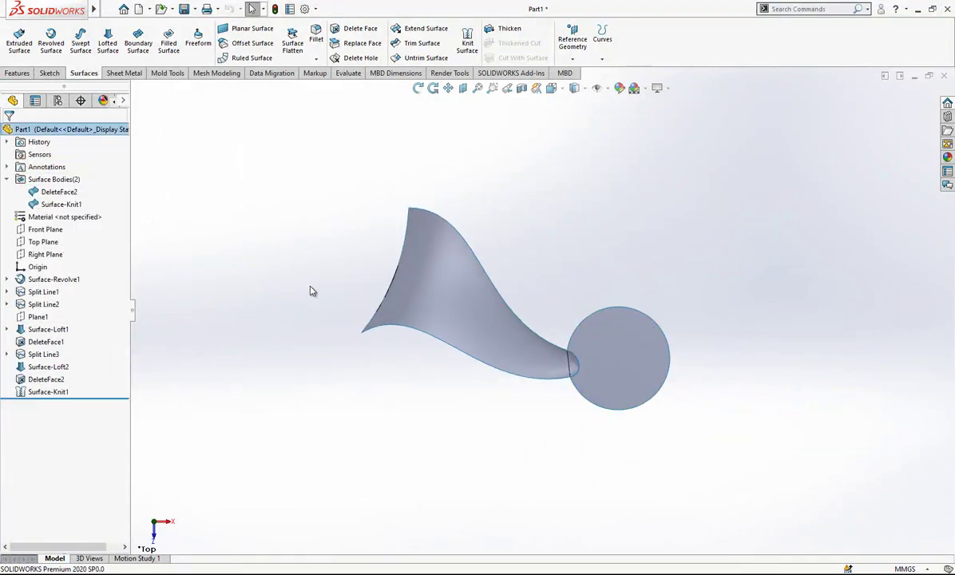
scroll(633, 314, down, 3)
scroll(667, 345, down, 2)
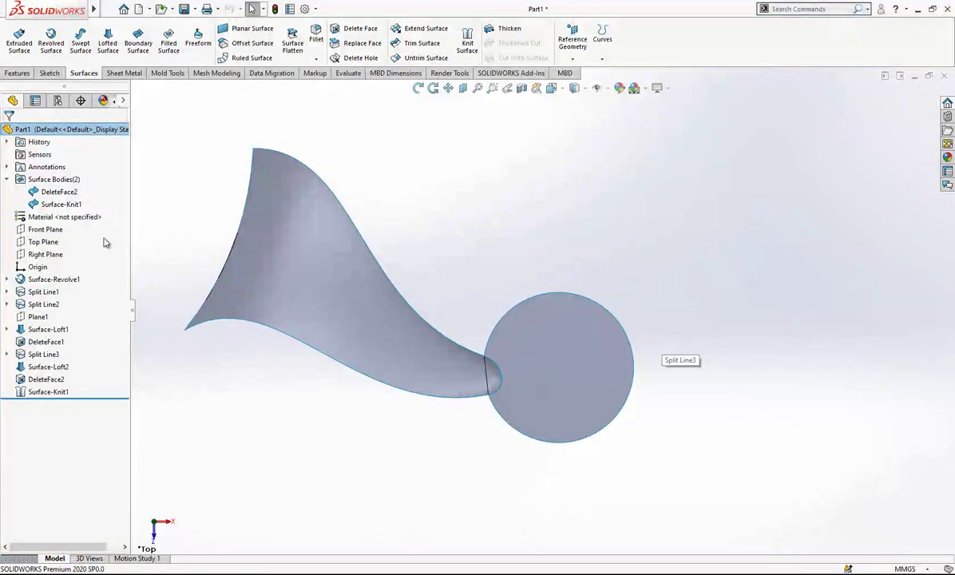
click(44, 243)
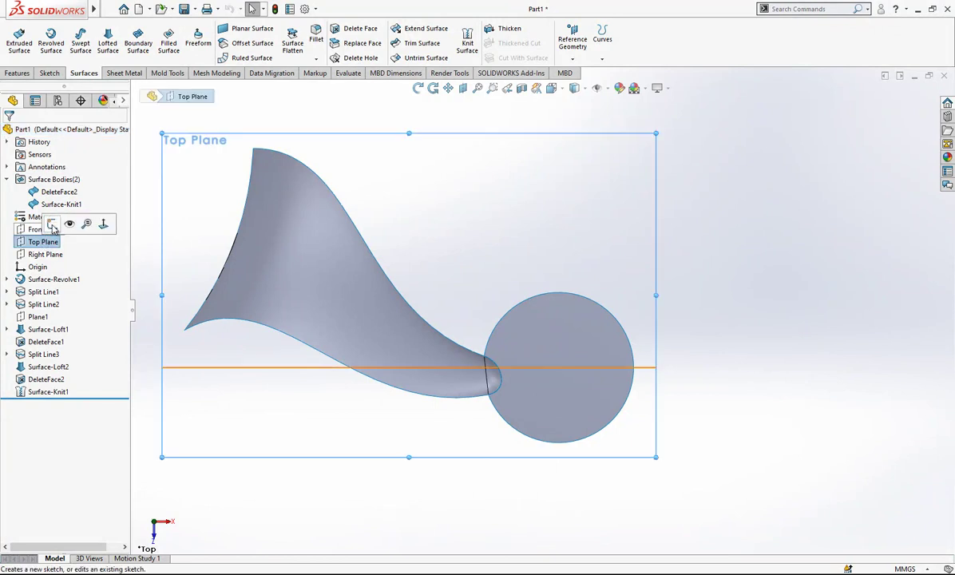
click(52, 227)
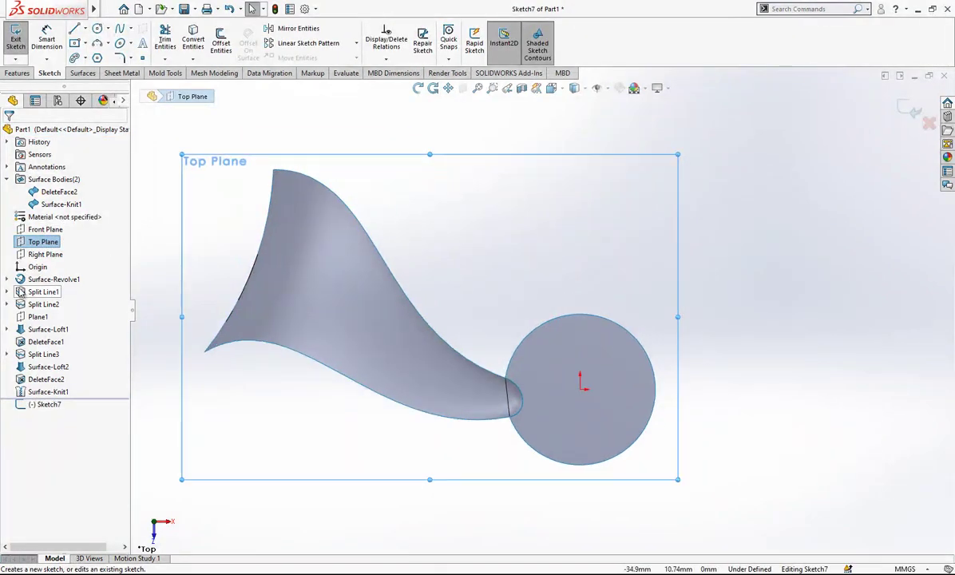
- Convert the two splines of Sketch3 under Split Line2 into the new sketch and delete the lower one
click(8, 292)
click(50, 304)
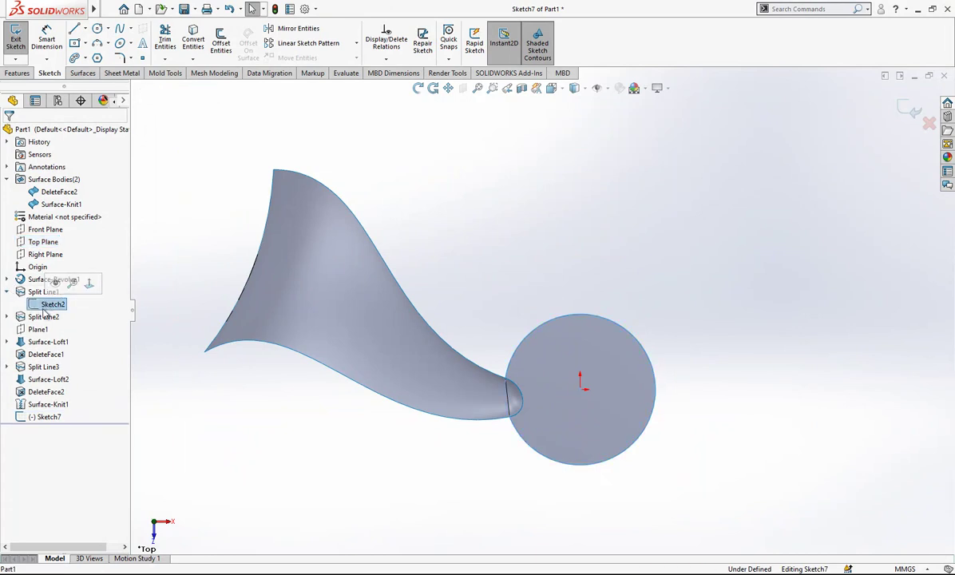
click(7, 317)
click(58, 330)
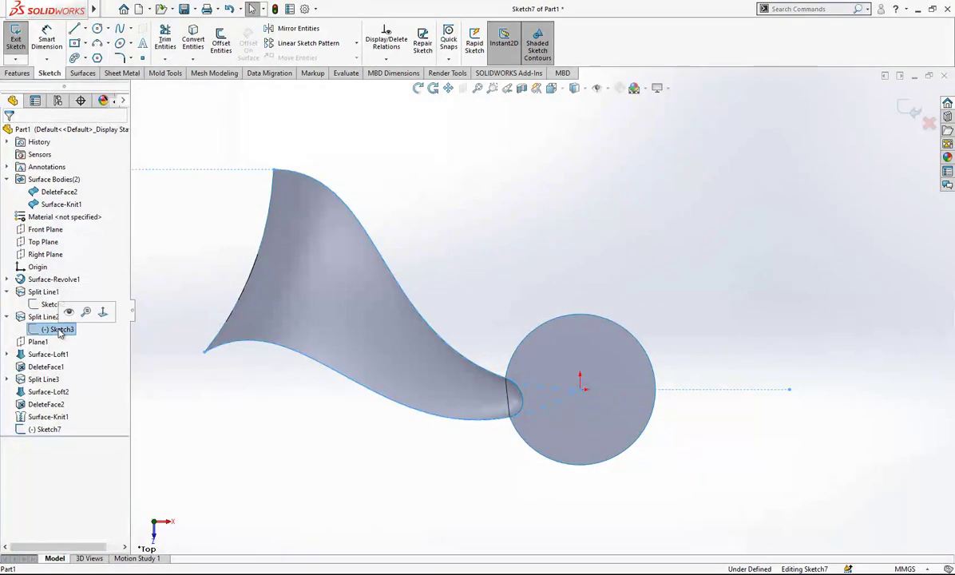
scroll(223, 310, up, 1)
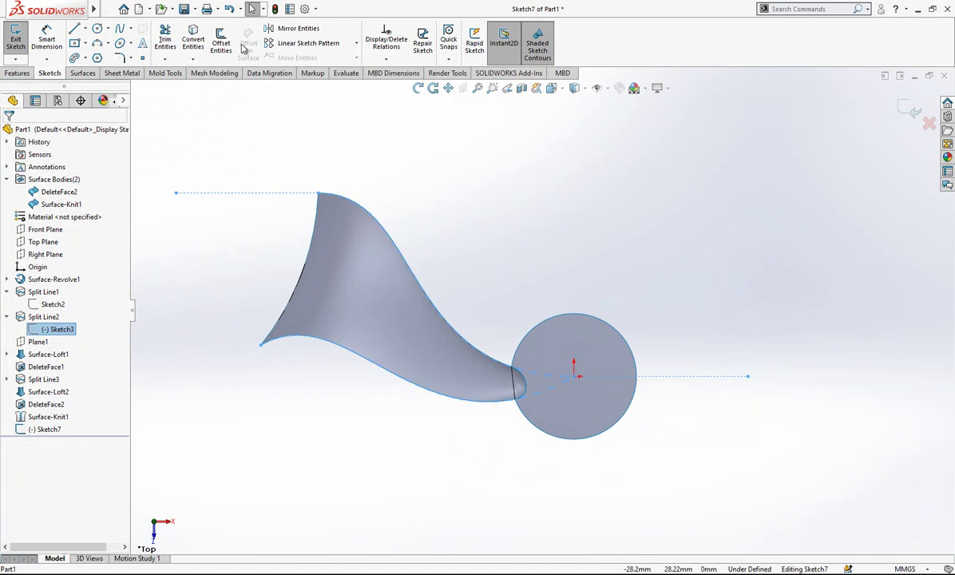
click(192, 40)
scroll(492, 292, down, 2)
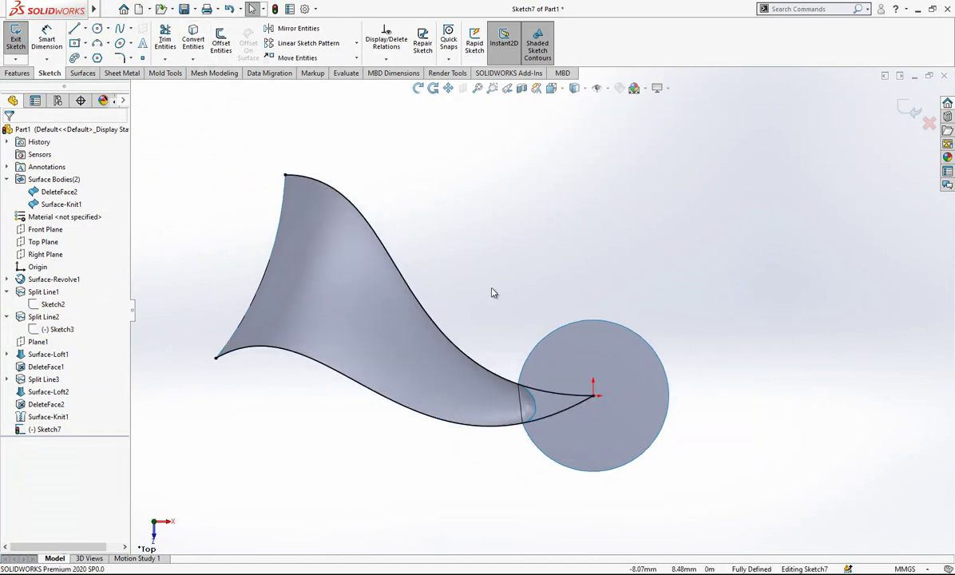
click(424, 384)
drag(534, 472, 469, 410)
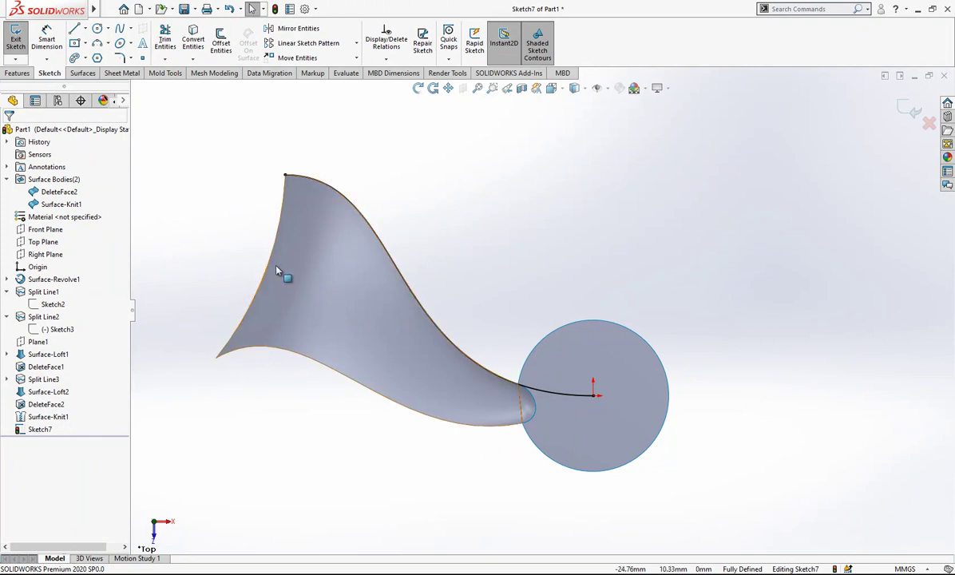
- Circular-pattern the remaining spline about the origin with 2 instances at -15 degrees so the copy runs along the middle of the flute
click(356, 43)
click(343, 71)
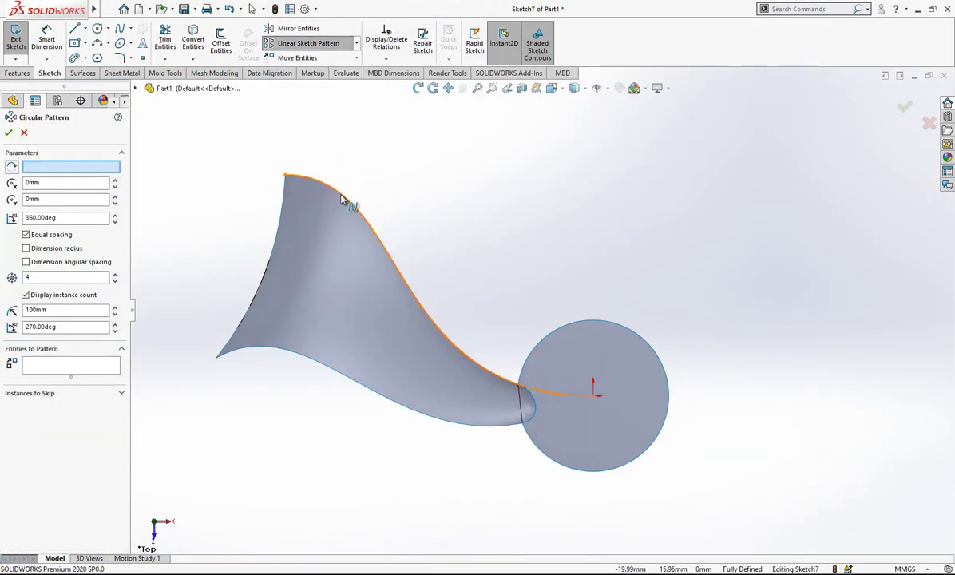
drag(69, 218, 26, 218)
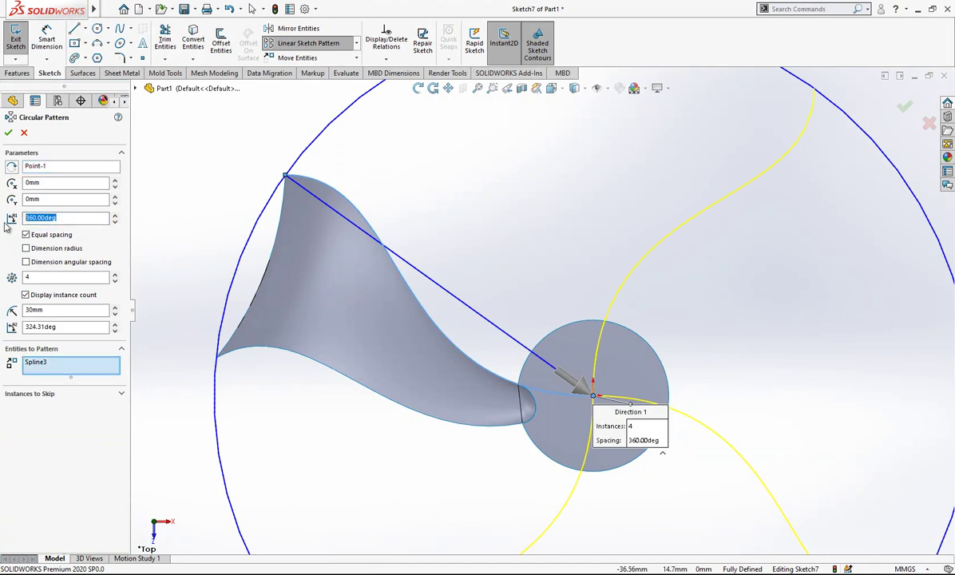
text(15)
key(Return)
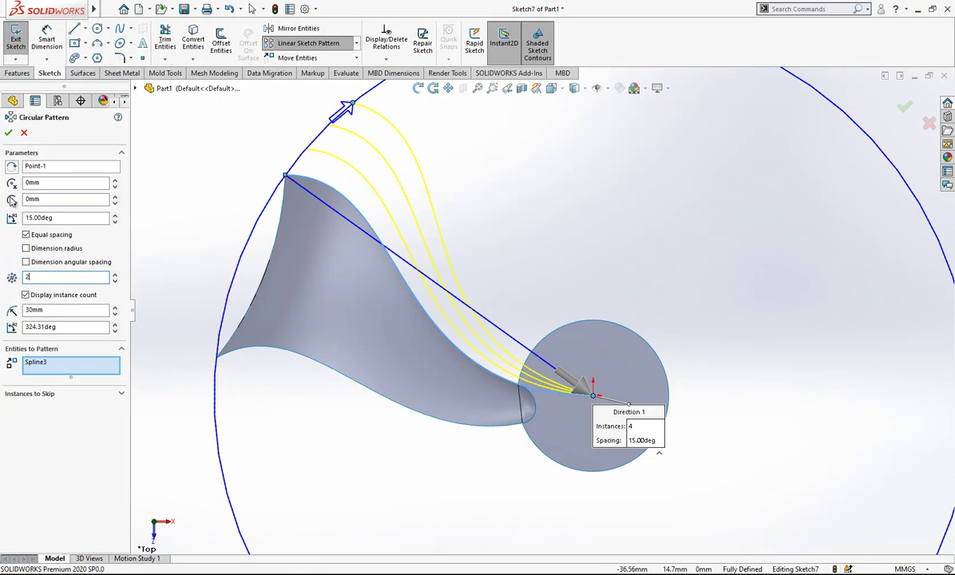
click(11, 217)
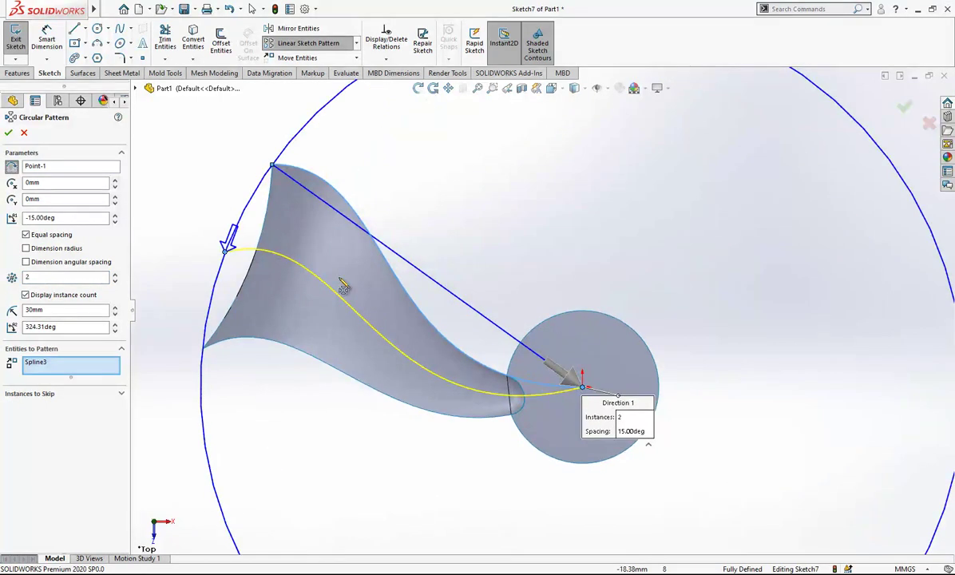
scroll(459, 207, up, 3)
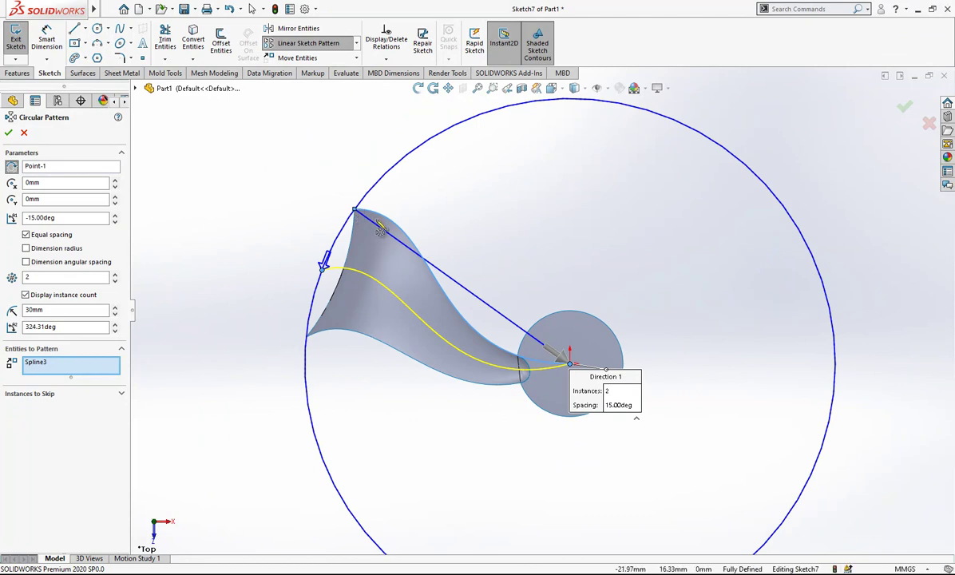
scroll(510, 321, down, 2)
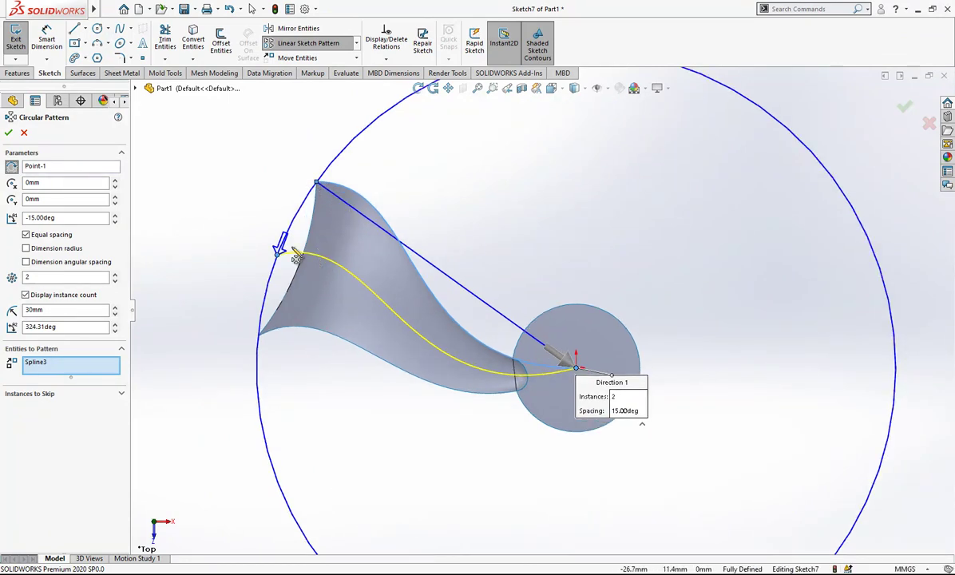
click(9, 134)
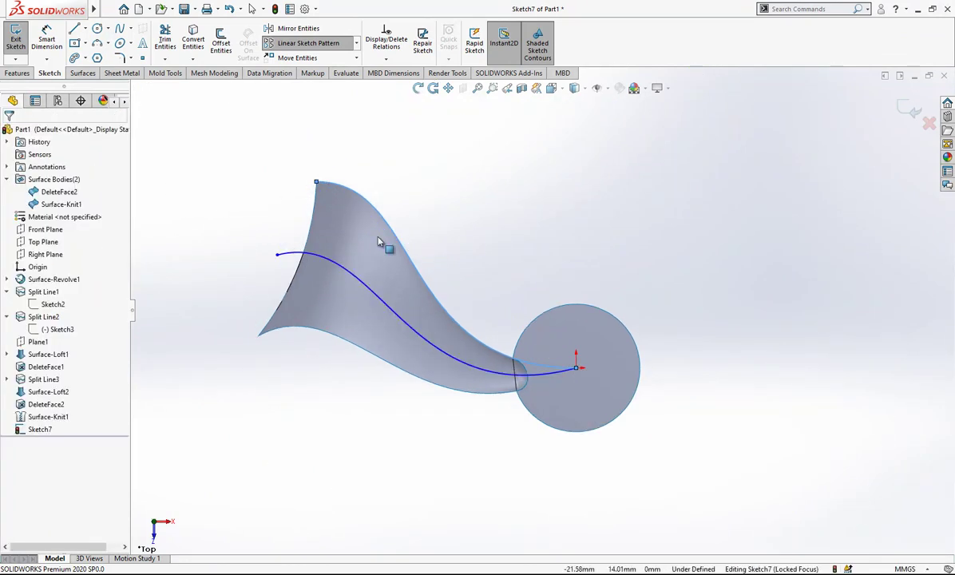
- Make the original converted spline construction geometry and exit the sketch
scroll(397, 276, down, 1)
middle_drag(299, 253, 443, 334)
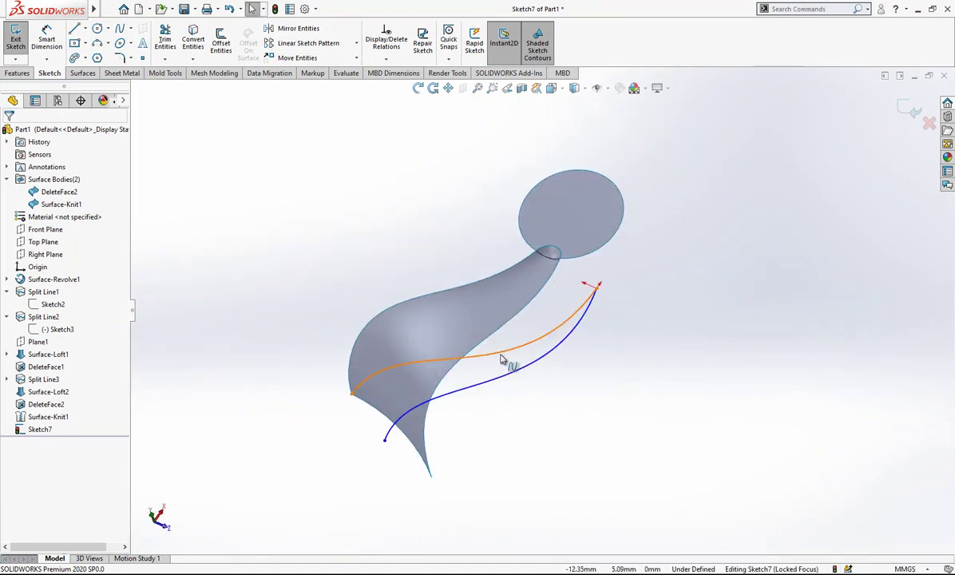
click(534, 341)
click(550, 323)
scroll(541, 320, up, 1)
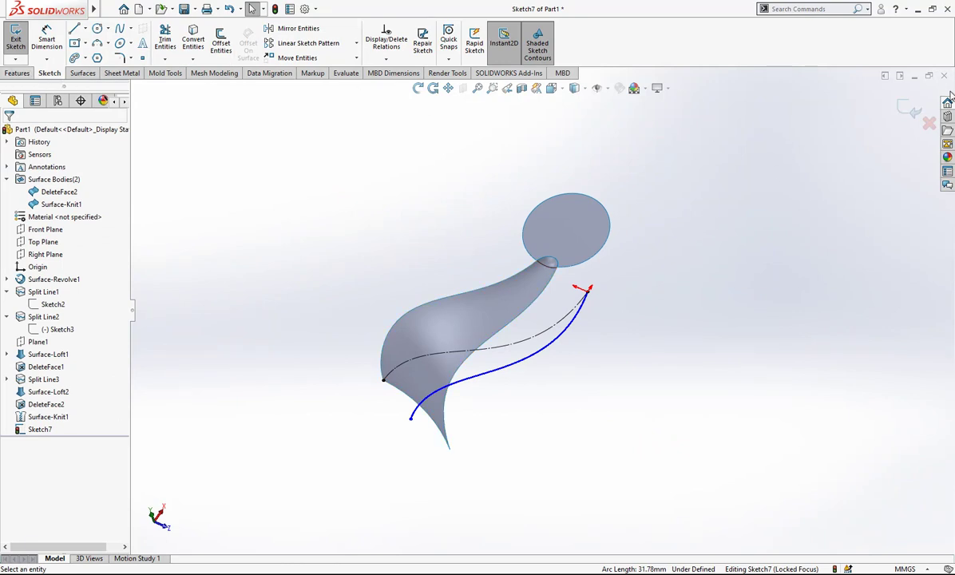
click(908, 109)
scroll(563, 314, up, 2)
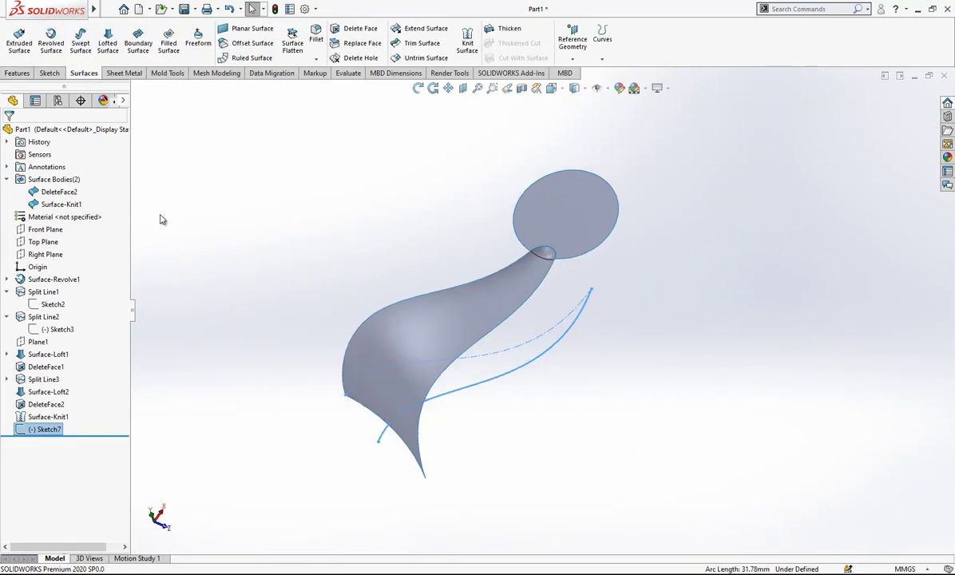
- Extrude the patterned spline as a surface to a blind depth of 20 mm, up through the flute
click(19, 42)
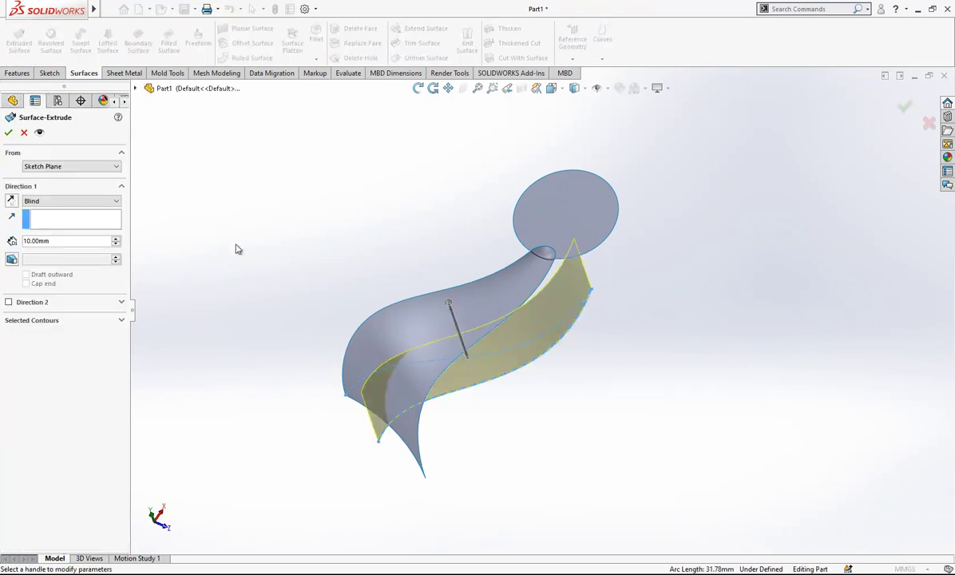
middle_drag(514, 335, 479, 264)
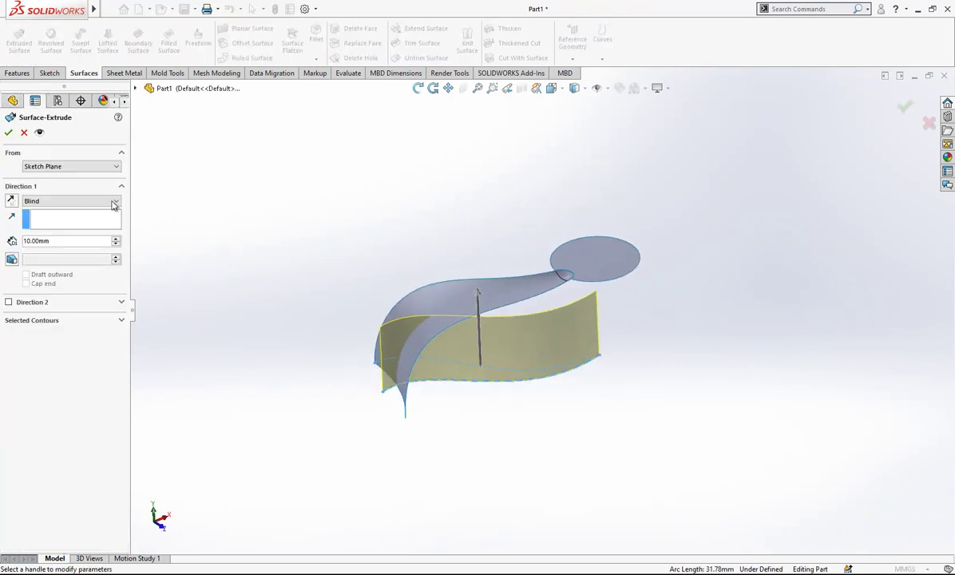
click(118, 238)
middle_drag(442, 225, 394, 240)
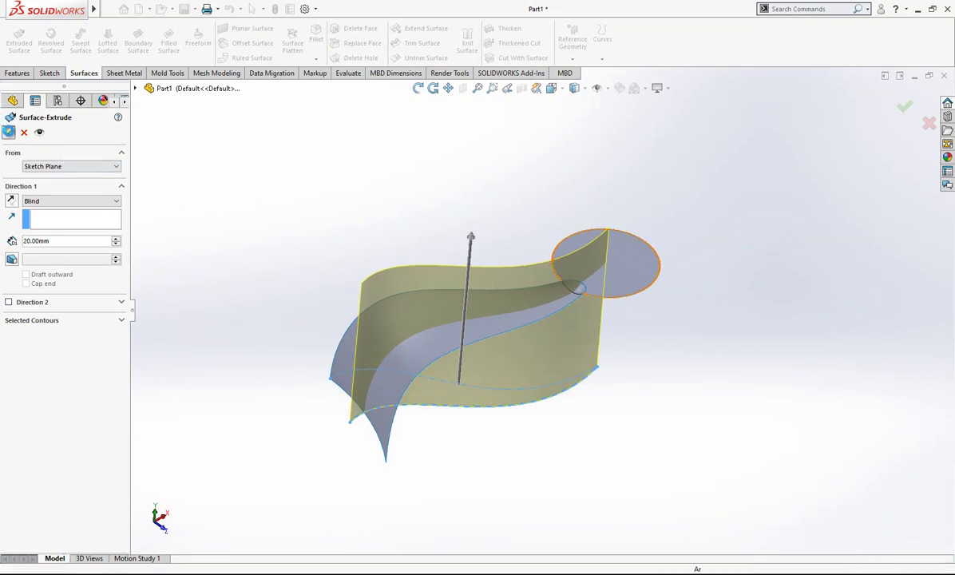
click(8, 130)
scroll(562, 307, up, 1)
middle_drag(583, 289, 494, 240)
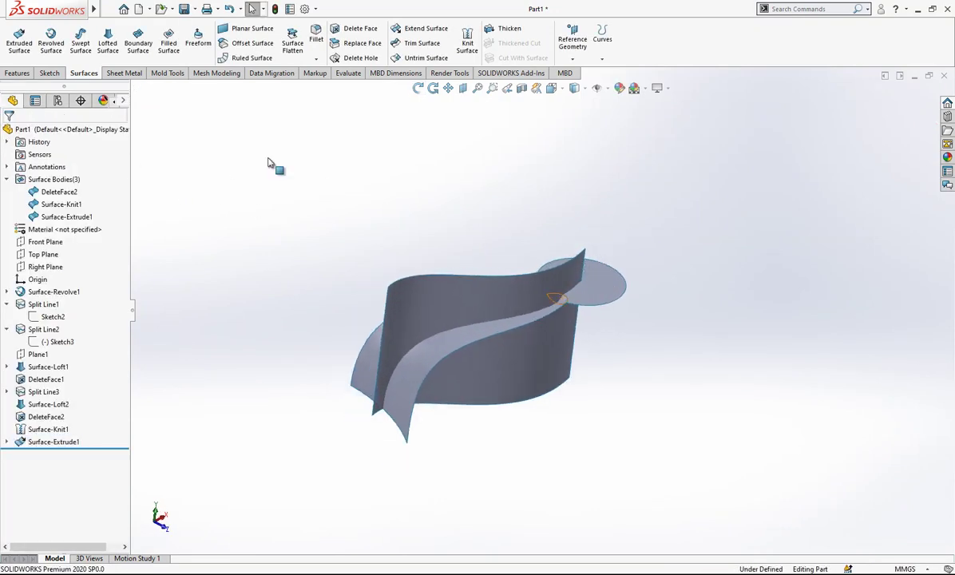
click(46, 74)
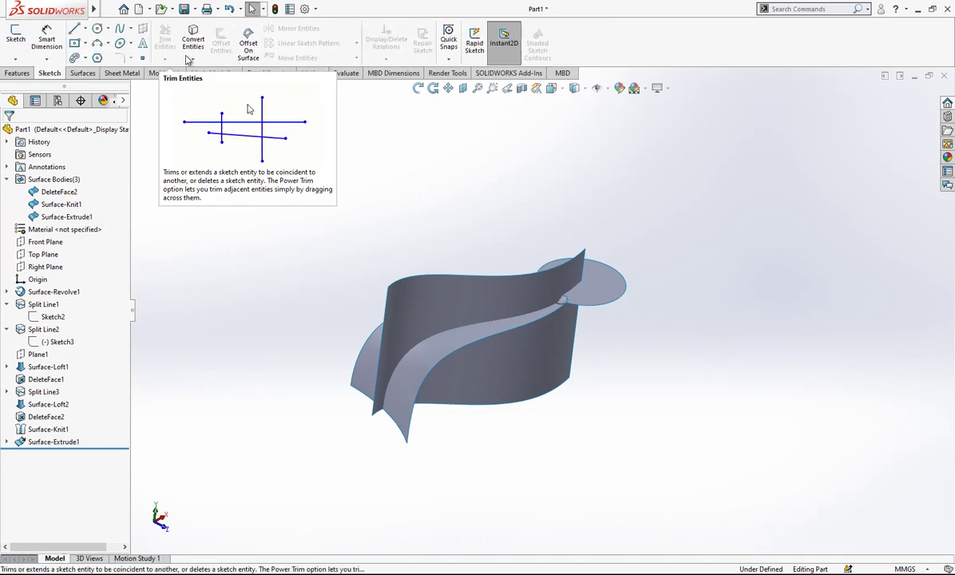
click(28, 75)
click(83, 73)
click(603, 60)
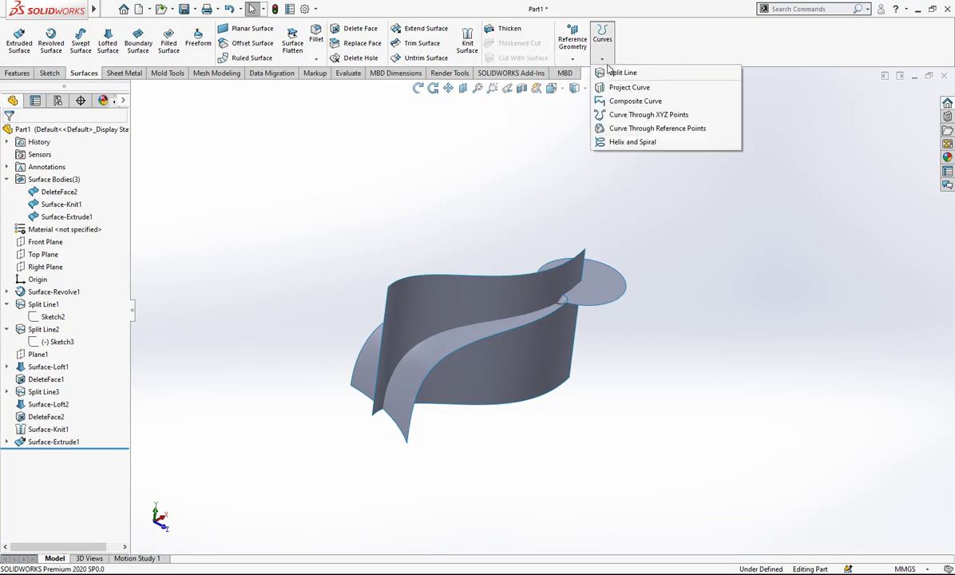
- Mutually trim the extruded surface and the knitted flute, removing the portion of the extruded surface above the flute
click(421, 43)
click(503, 324)
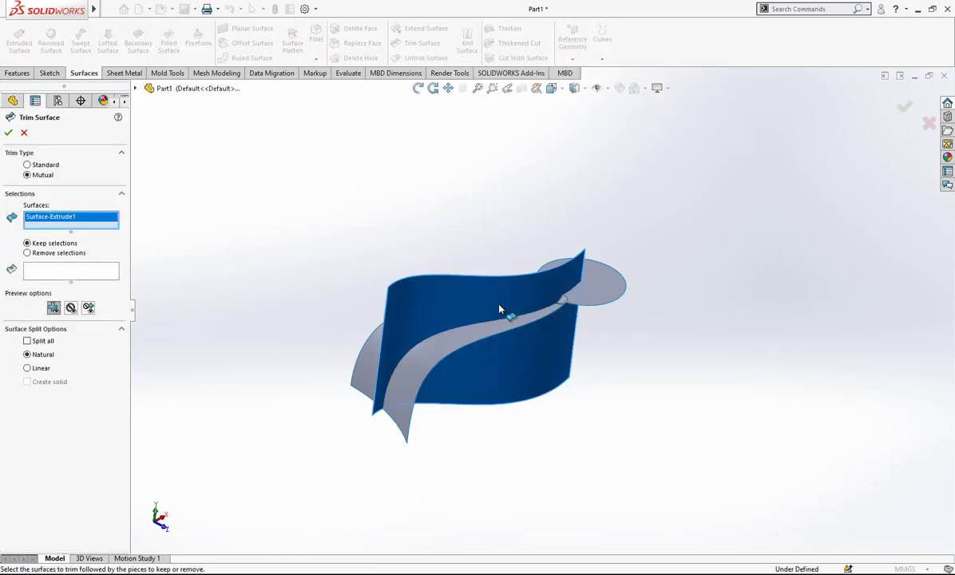
click(501, 333)
click(64, 280)
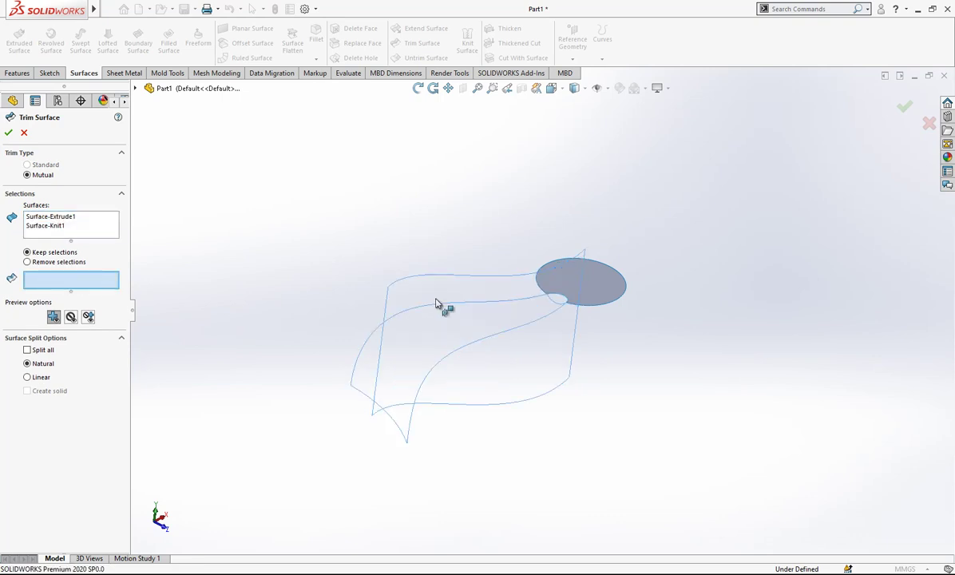
click(60, 264)
click(470, 270)
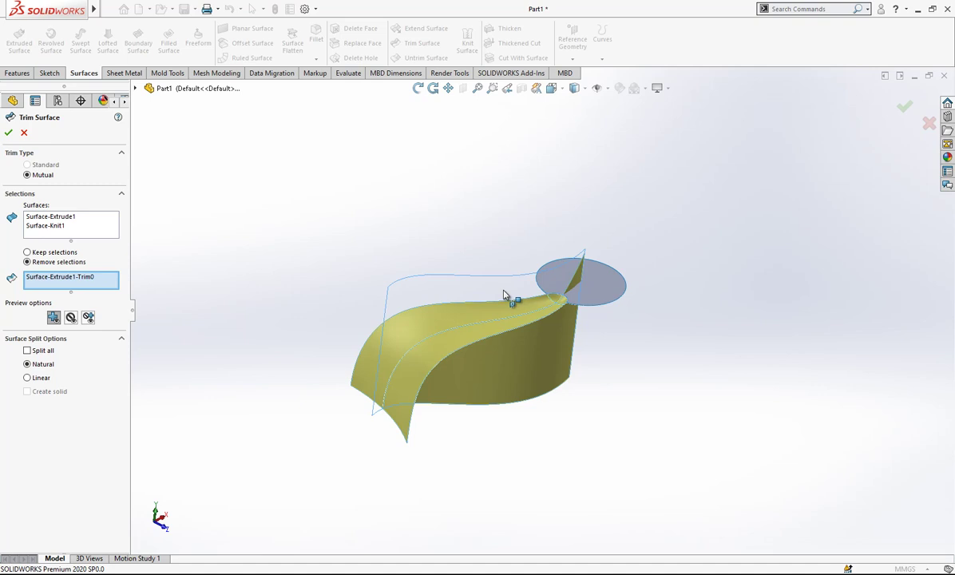
click(7, 132)
middle_drag(534, 300, 256, 162)
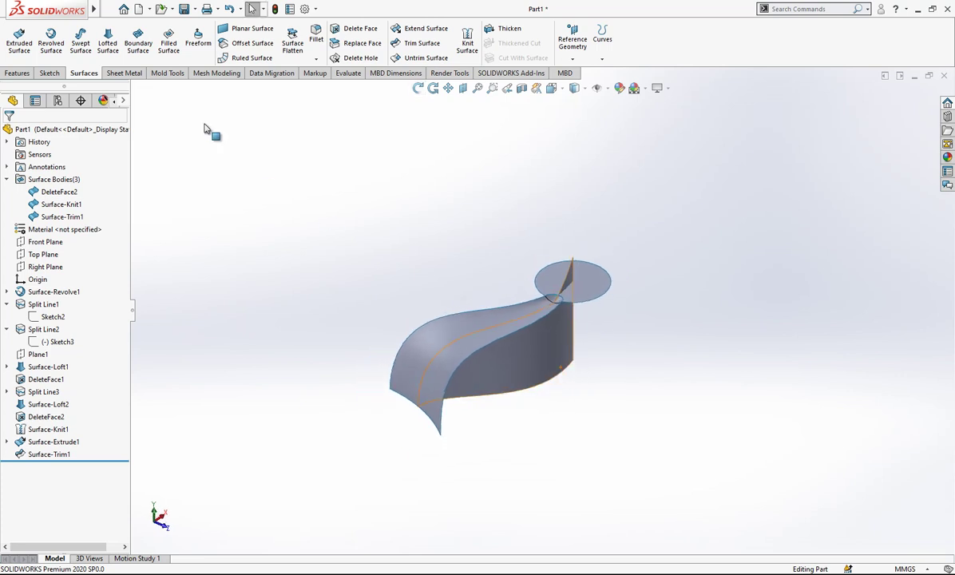
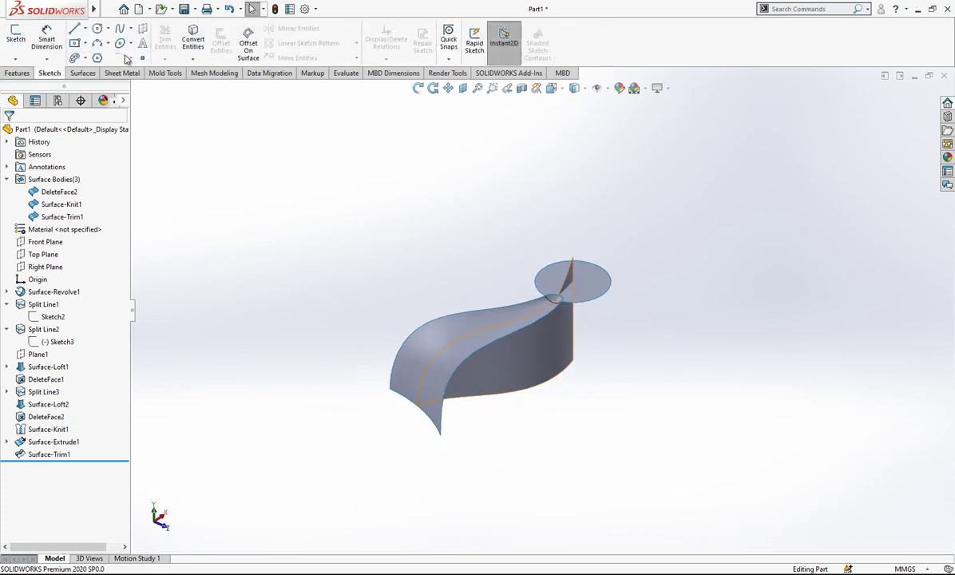
- Start a 3D sketch and hide the knitted flute body to expose the trimmed edge of the extruded surface
click(15, 59)
click(34, 85)
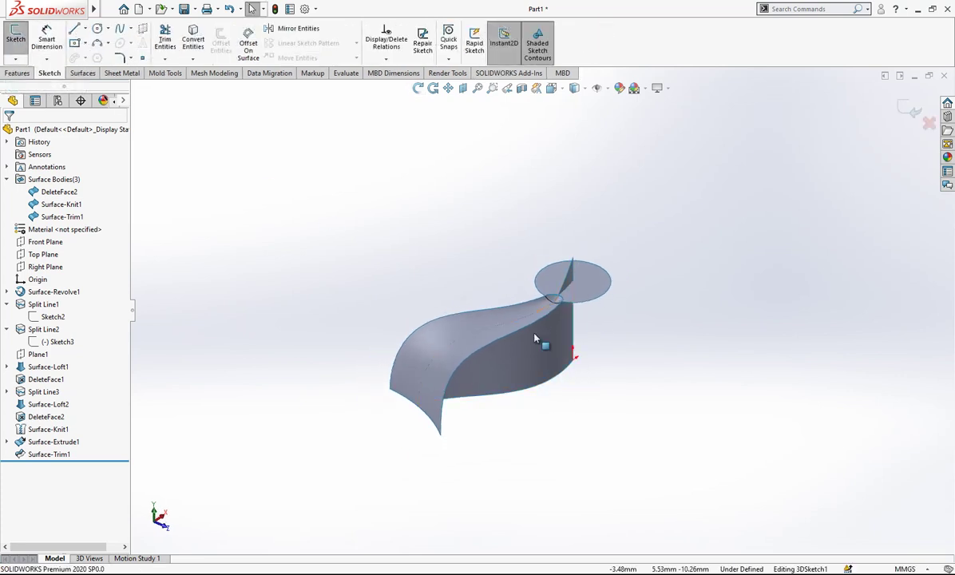
scroll(499, 316, down, 2)
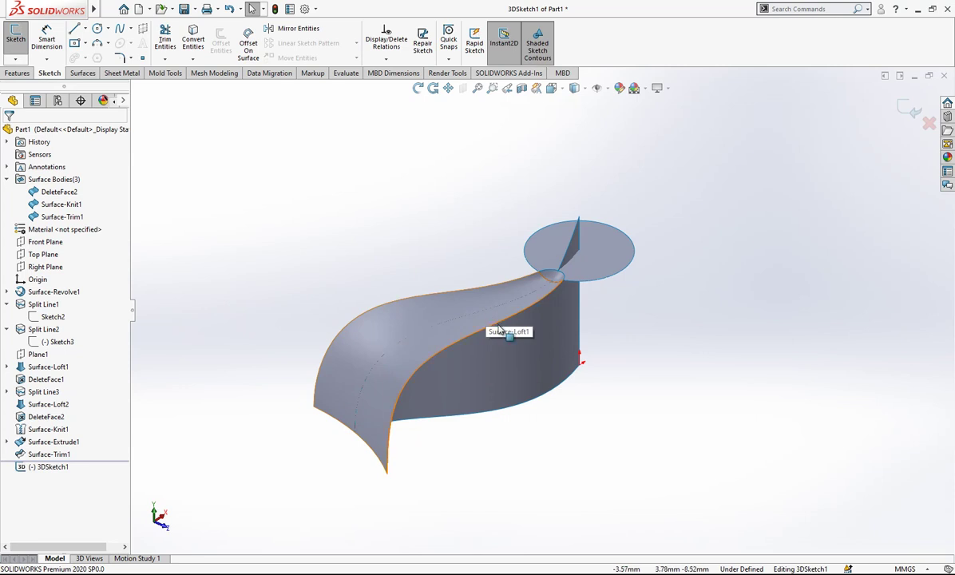
click(63, 191)
click(68, 207)
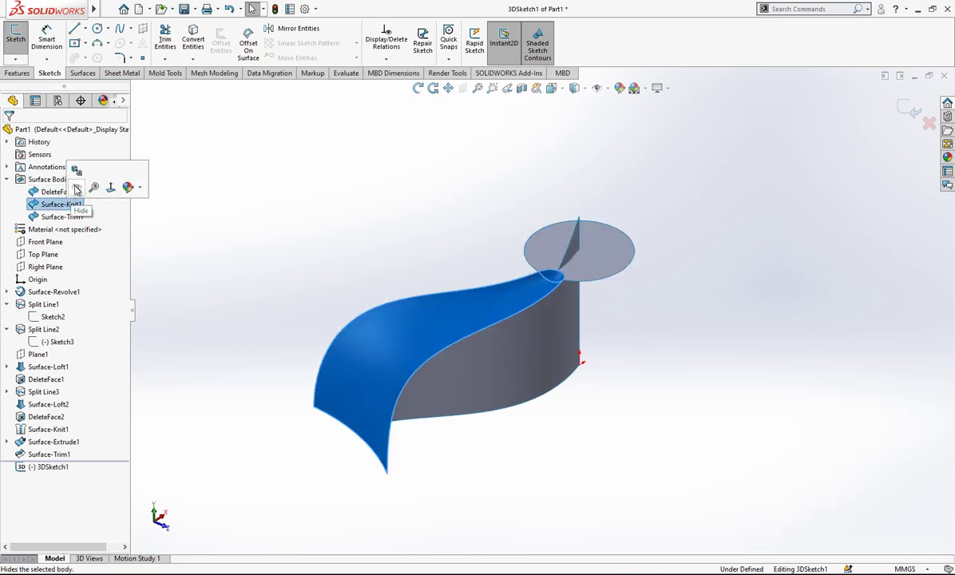
click(78, 188)
- Convert the upper trimmed edge of the extruded surface into a curve in the 3D sketch
scroll(572, 305, down, 1)
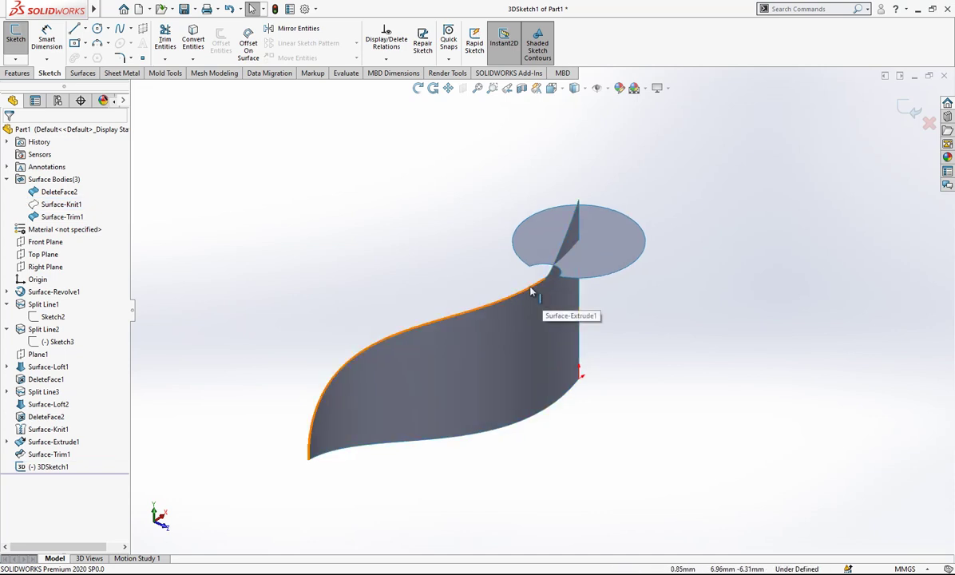
click(533, 292)
scroll(543, 289, up, 3)
scroll(549, 286, down, 2)
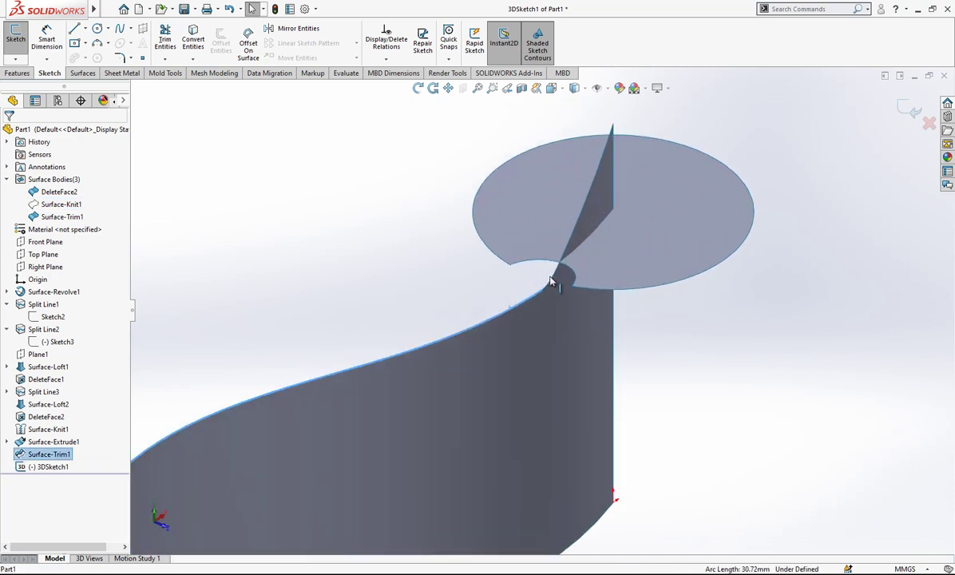
scroll(495, 291, up, 3)
click(203, 41)
scroll(441, 210, down, 1)
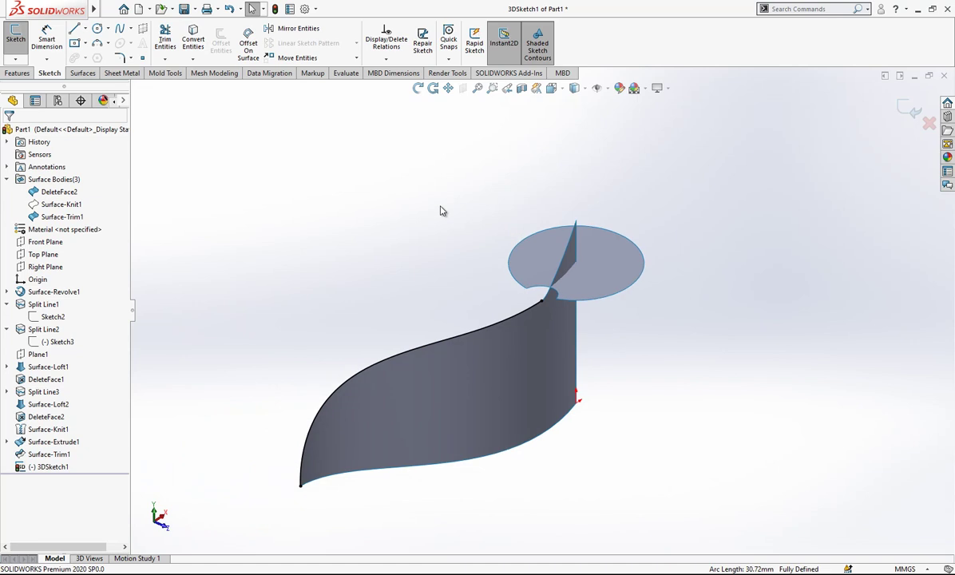
mouse_move(492, 337)
middle_down()
mouse_move(607, 309)
mouse_move(681, 317)
mouse_move(511, 326)
mouse_move(567, 332)
mouse_move(512, 318)
mouse_move(494, 335)
mouse_move(502, 335)
middle_up()
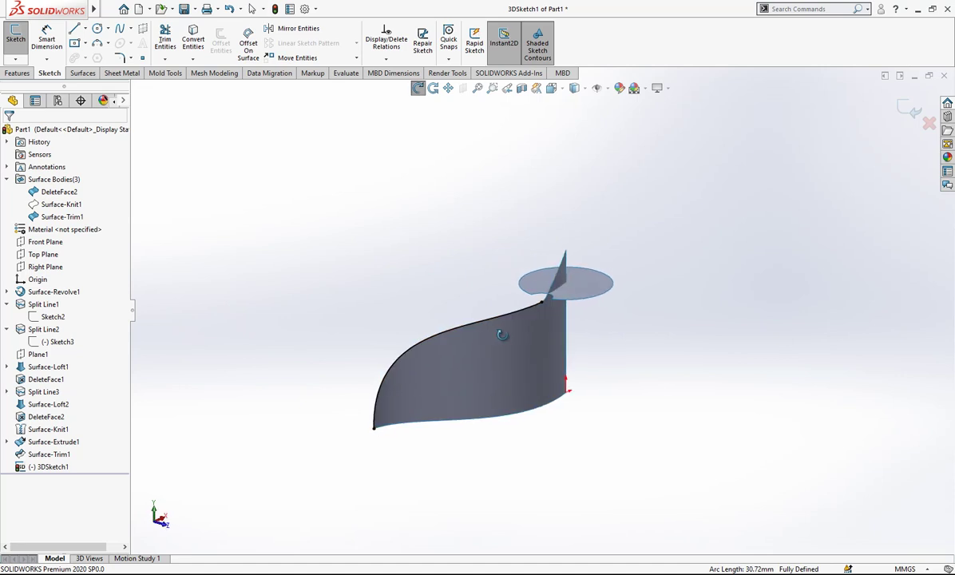
- Hide the trimmed extruded surface body and show the knitted flute body again
click(68, 216)
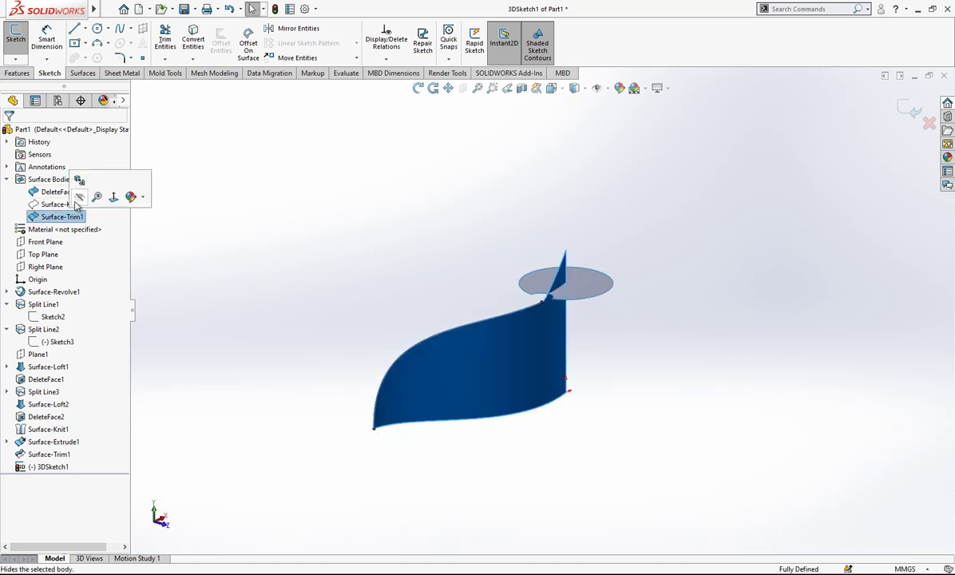
click(90, 184)
click(70, 207)
click(80, 188)
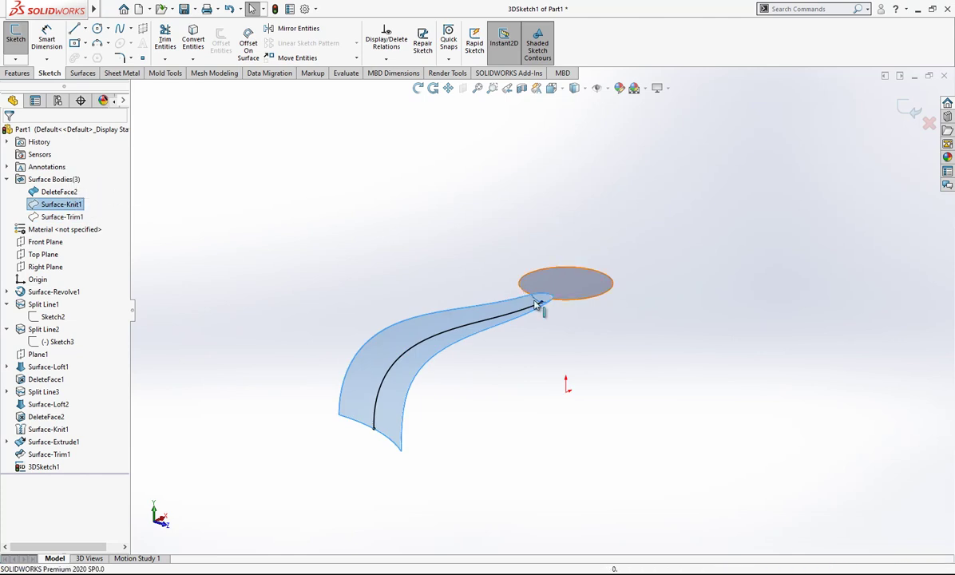
- Examine how the converted centre curve follows the concave flute surface from the wide end to the narrow end
scroll(535, 304, down, 6)
middle_drag(535, 306, 311, 306)
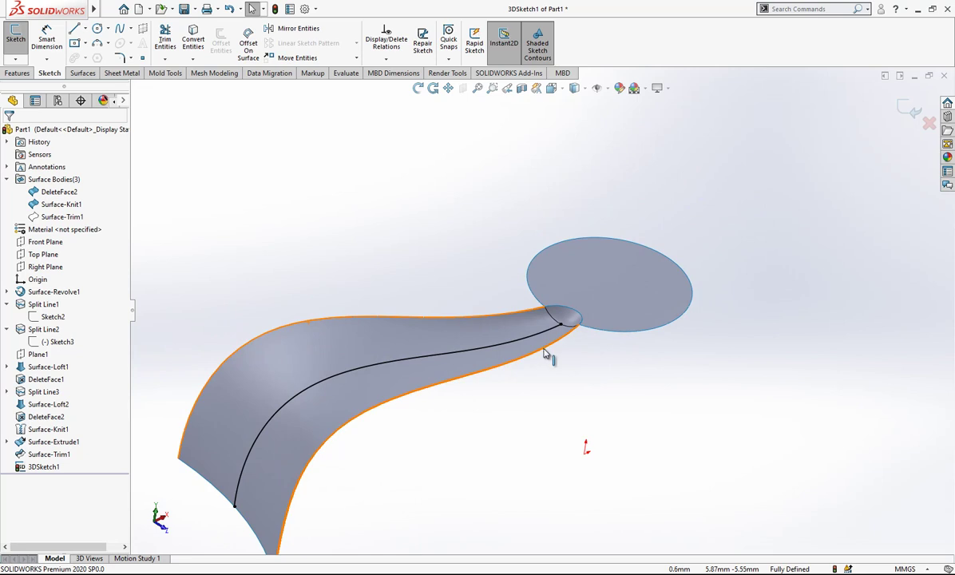
middle_drag(424, 372, 517, 322)
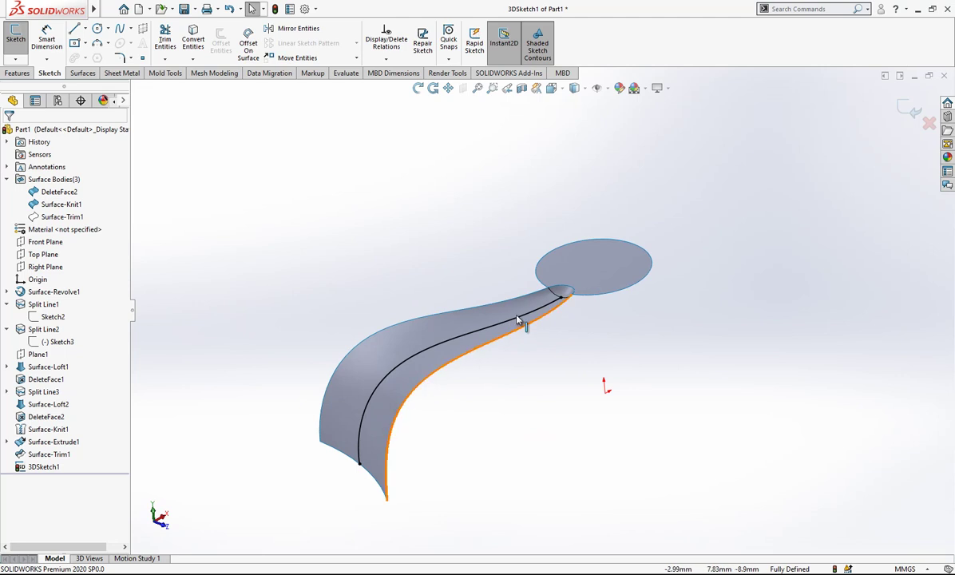
click(519, 320)
click(352, 259)
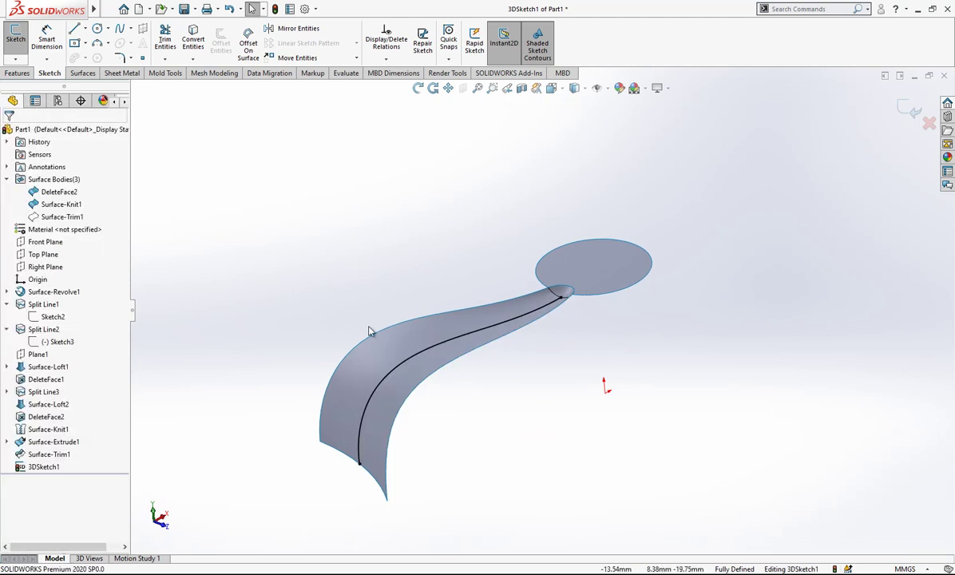
click(389, 413)
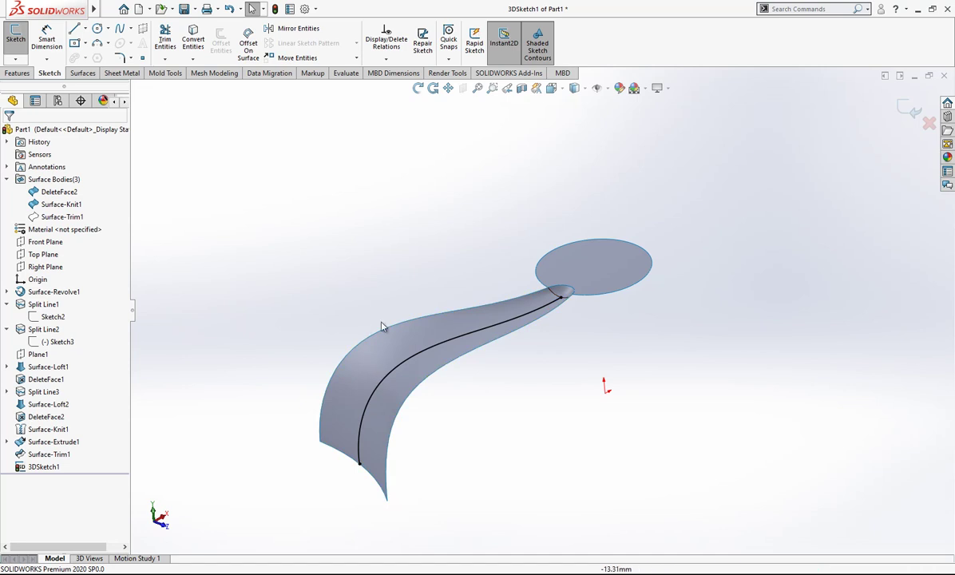
scroll(482, 377, down, 2)
scroll(415, 360, up, 1)
scroll(420, 361, up, 1)
middle_drag(420, 361, 441, 362)
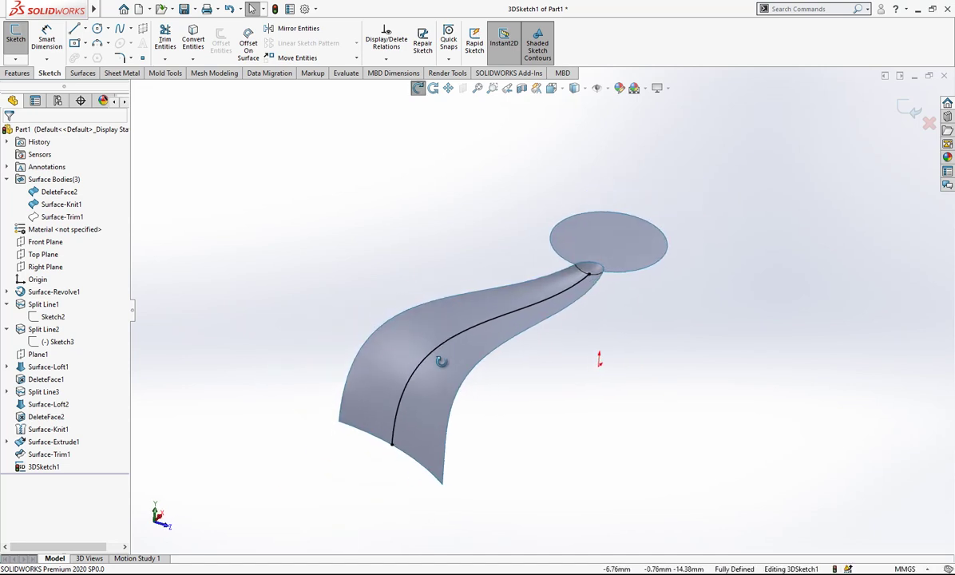
scroll(459, 357, down, 1)
scroll(568, 296, up, 1)
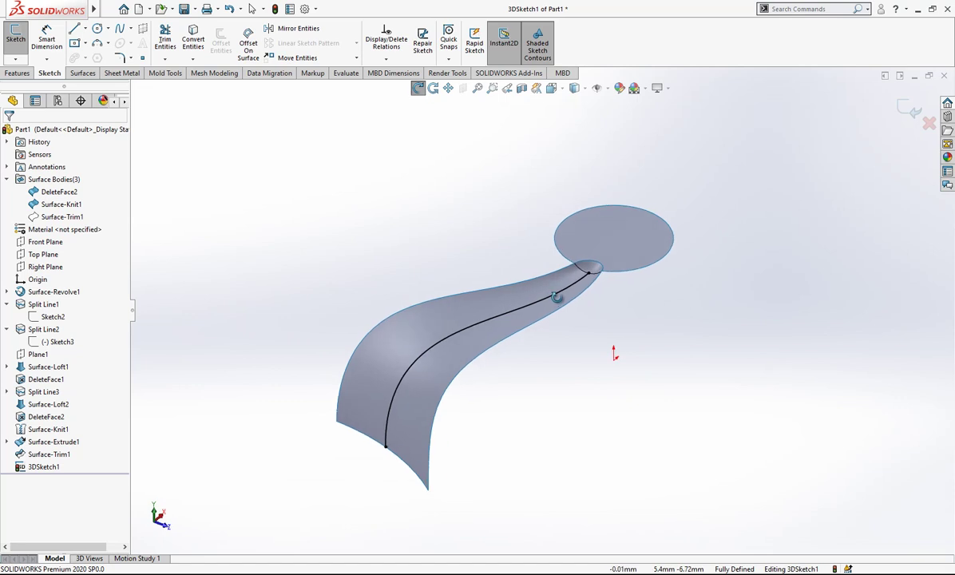
middle_drag(550, 300, 633, 288)
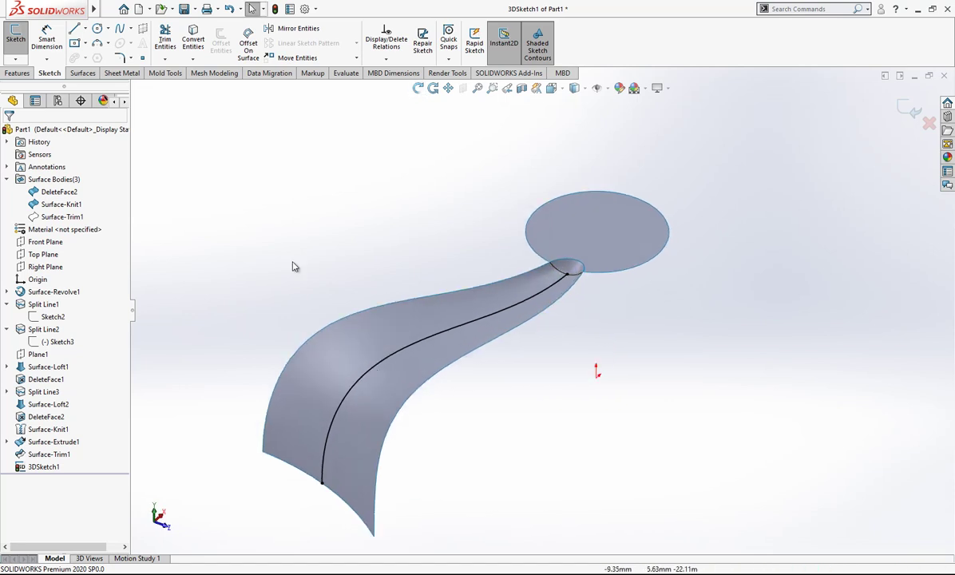
- Segment the converted centre spline with 5 equally spaced sketch points
mouse_move(53, 15)
click(199, 9)
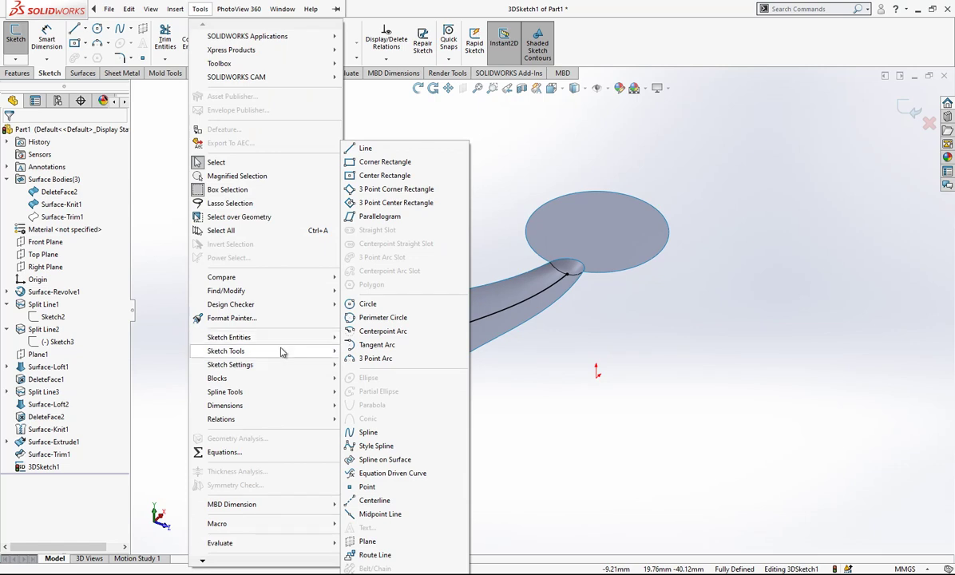
mouse_move(281, 351)
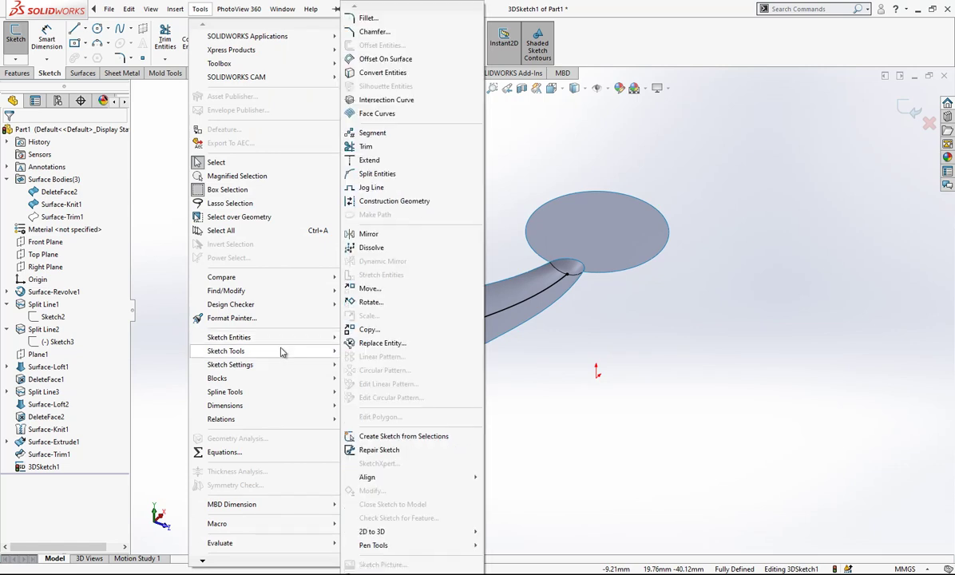
click(372, 132)
click(419, 349)
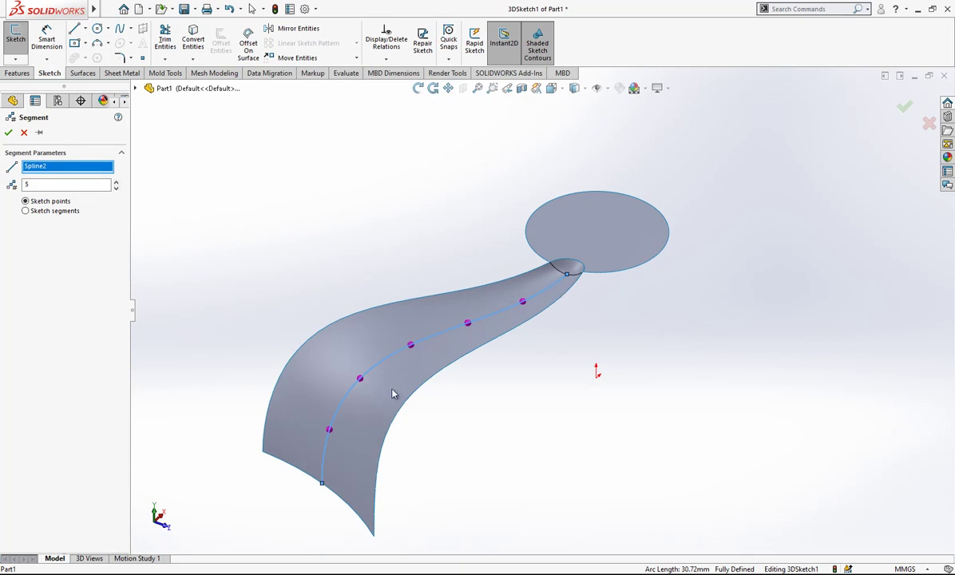
scroll(392, 392, down, 2)
click(7, 134)
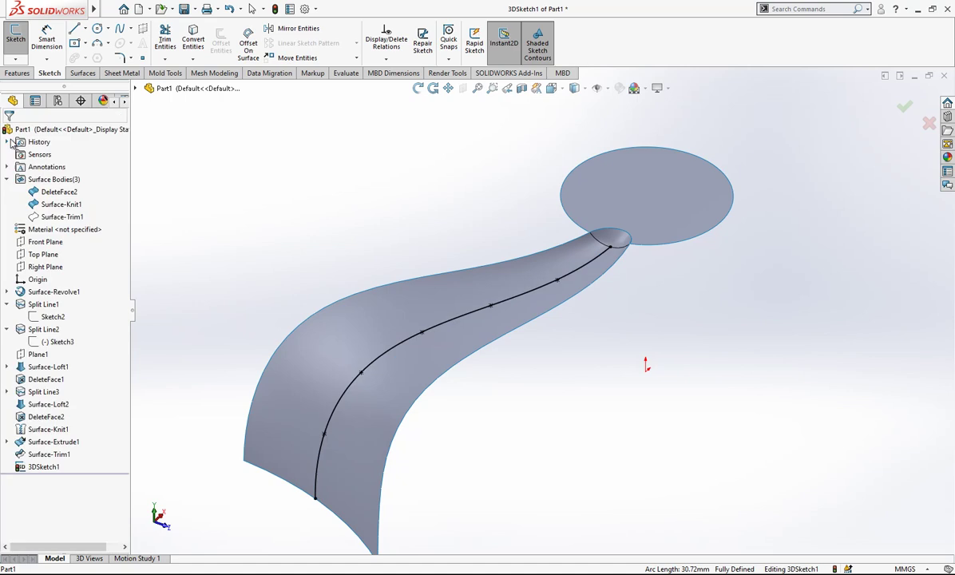
- Check the segment points along the centre curve and exit the 3D sketch
click(361, 373)
click(326, 438)
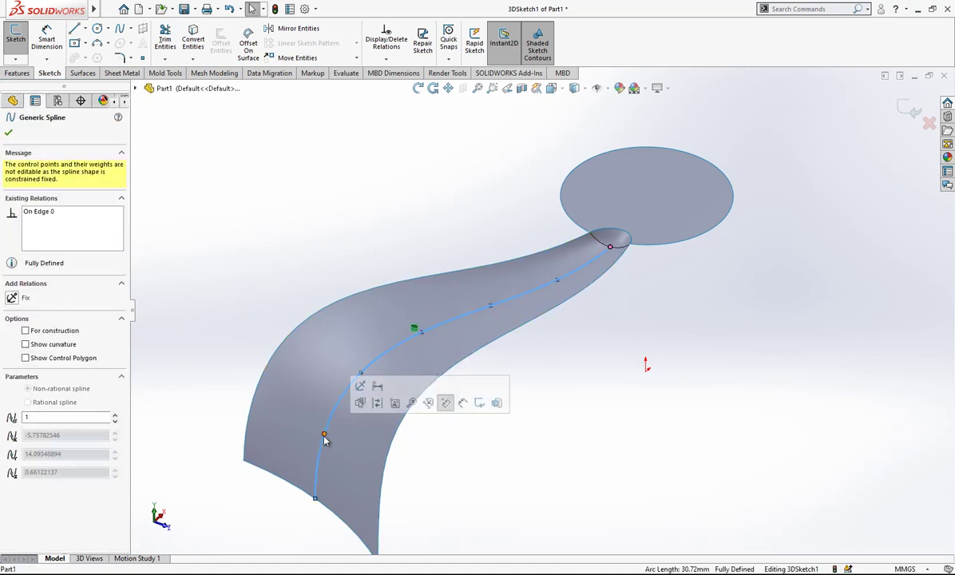
click(324, 434)
click(292, 261)
scroll(496, 266, up, 1)
scroll(546, 300, down, 1)
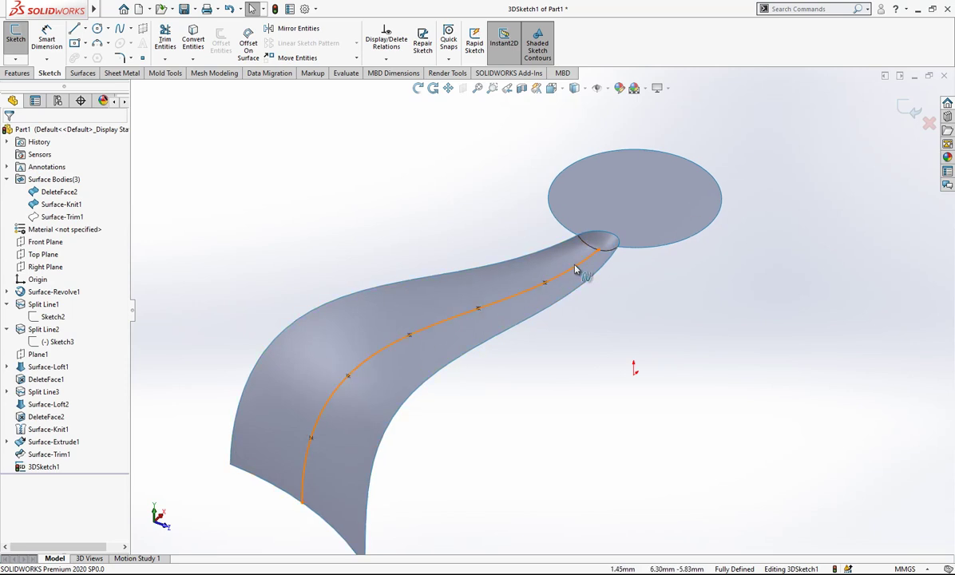
click(914, 110)
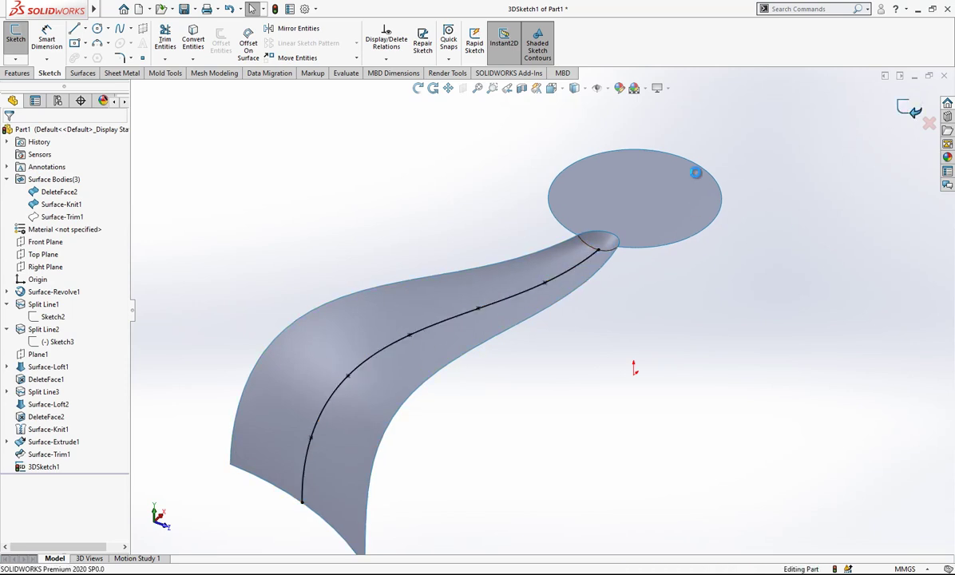
click(567, 274)
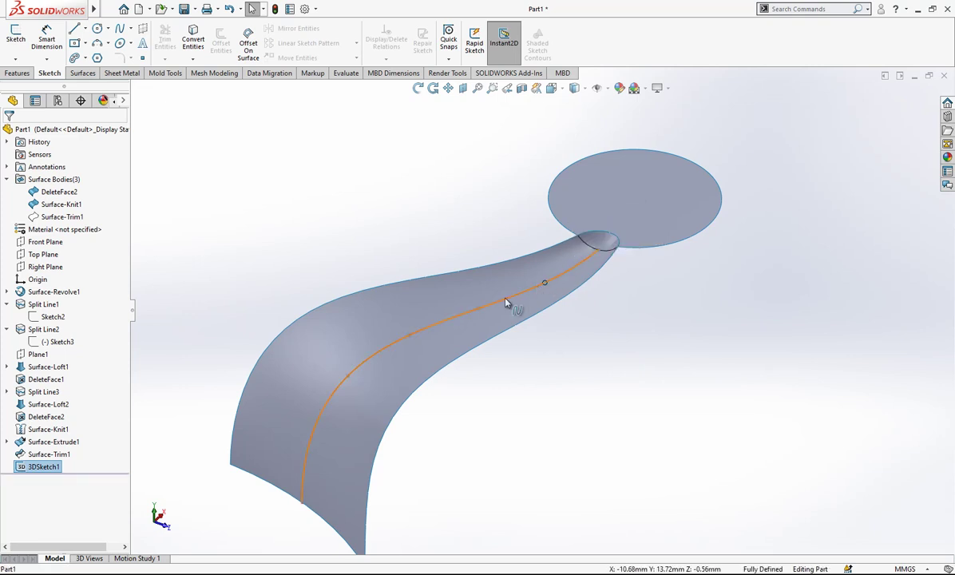
click(516, 348)
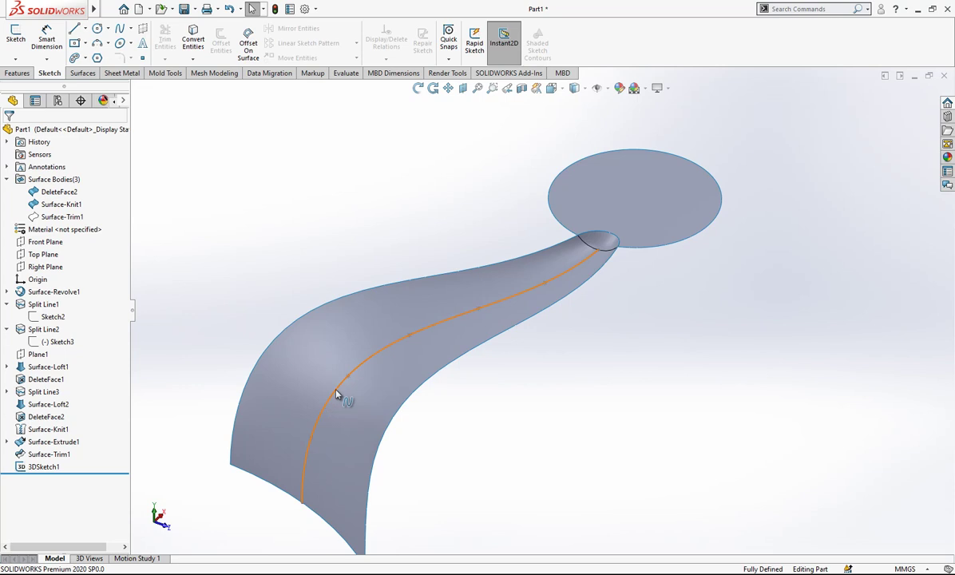
- Create a reference plane tangent to the flute face at the segment point nearest the flute's wide lower end
middle_drag(354, 380, 431, 297)
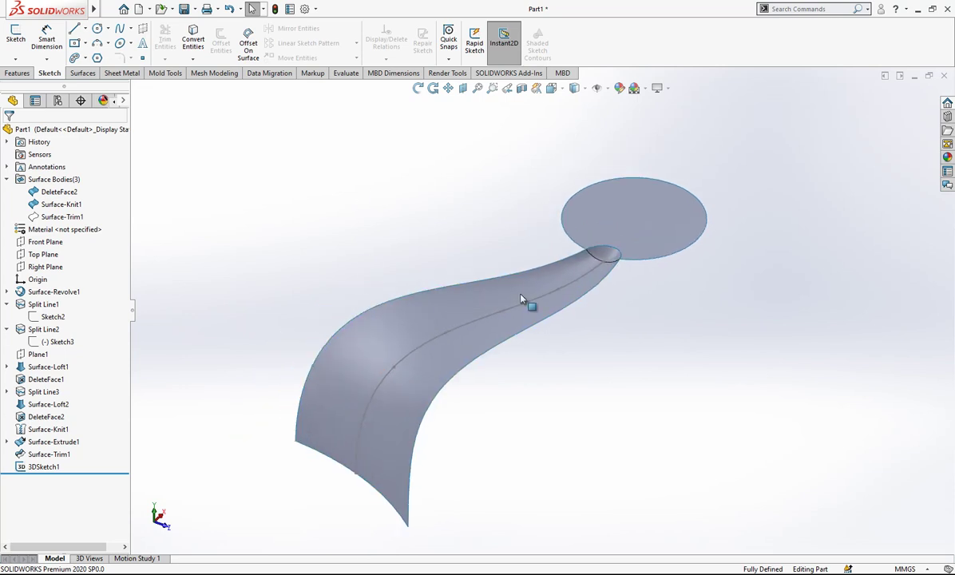
middle_drag(521, 298, 540, 310)
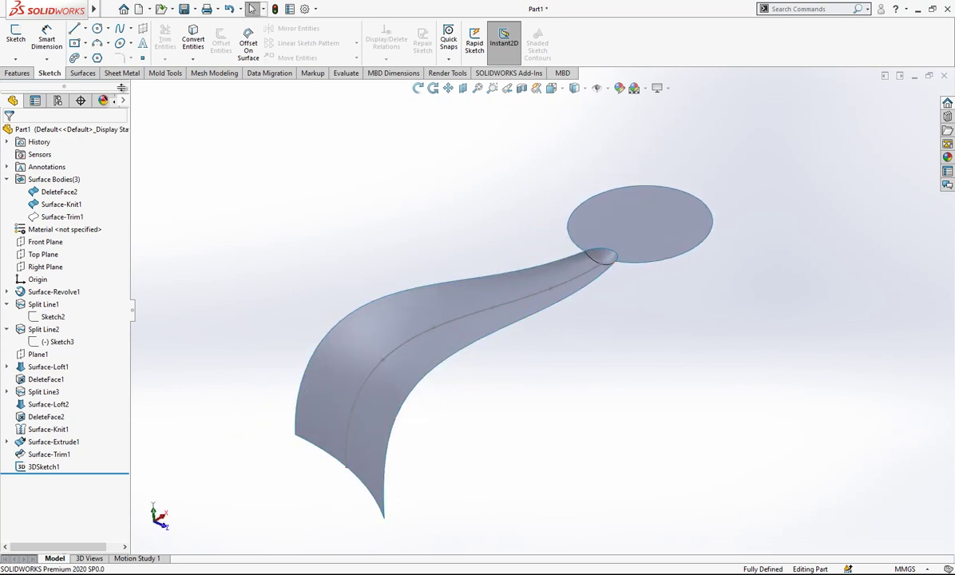
click(84, 74)
click(568, 47)
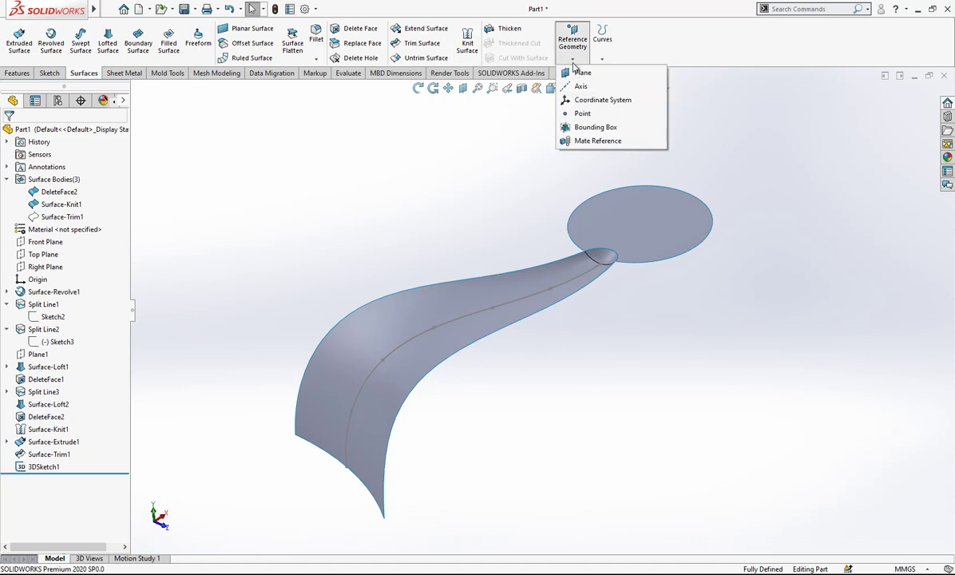
click(580, 72)
click(350, 408)
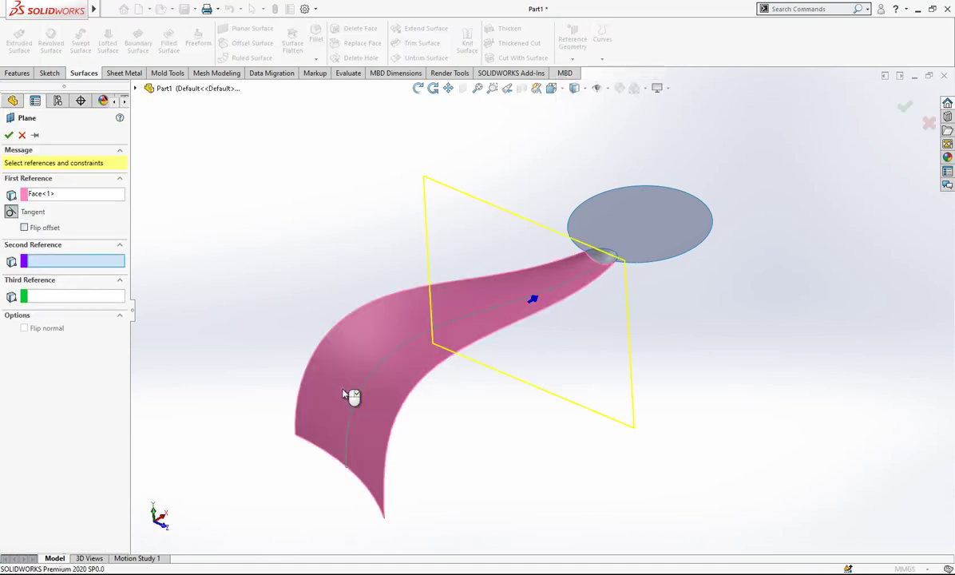
click(354, 413)
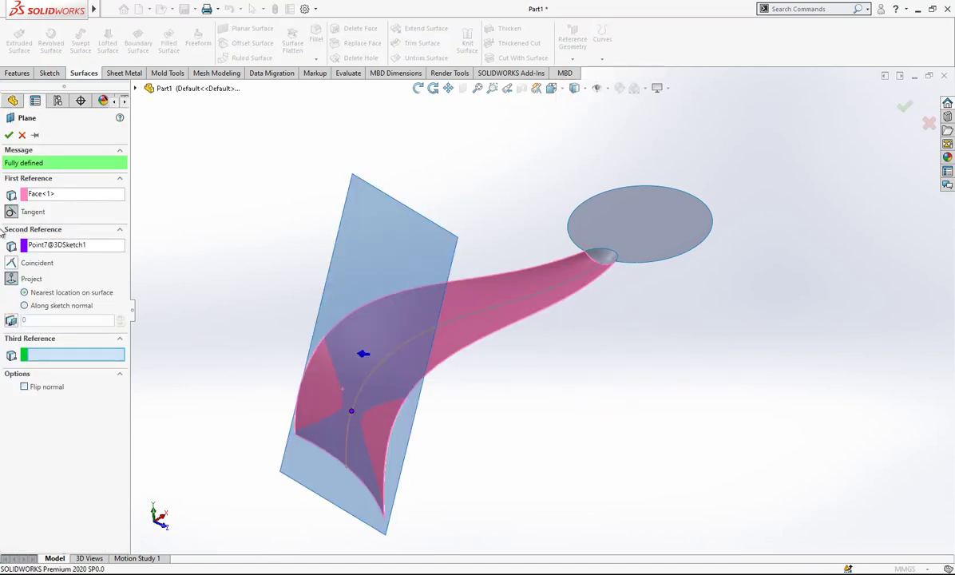
click(9, 135)
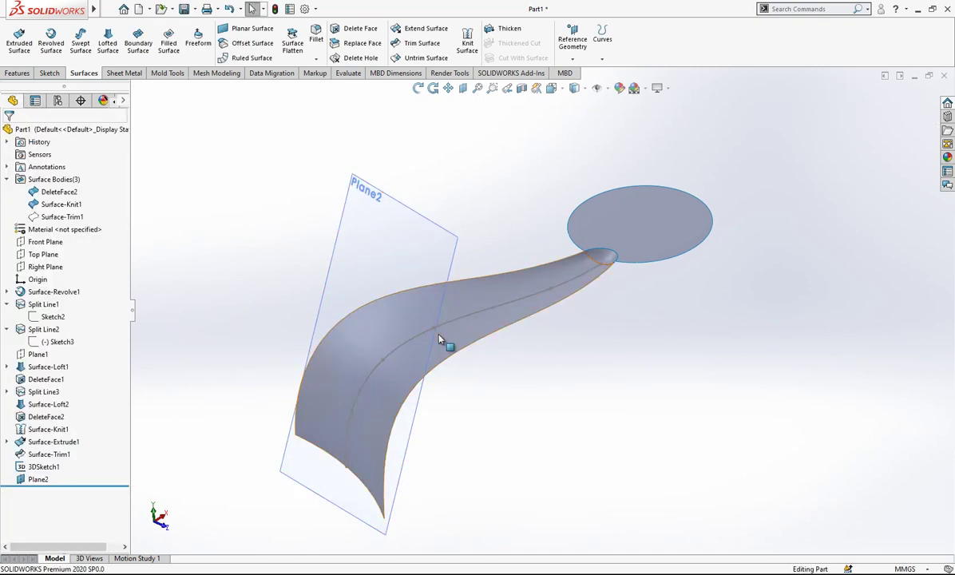
- Create a reference plane tangent to the flute face at the second segment point from the wide lower end
scroll(447, 329, down, 2)
click(572, 40)
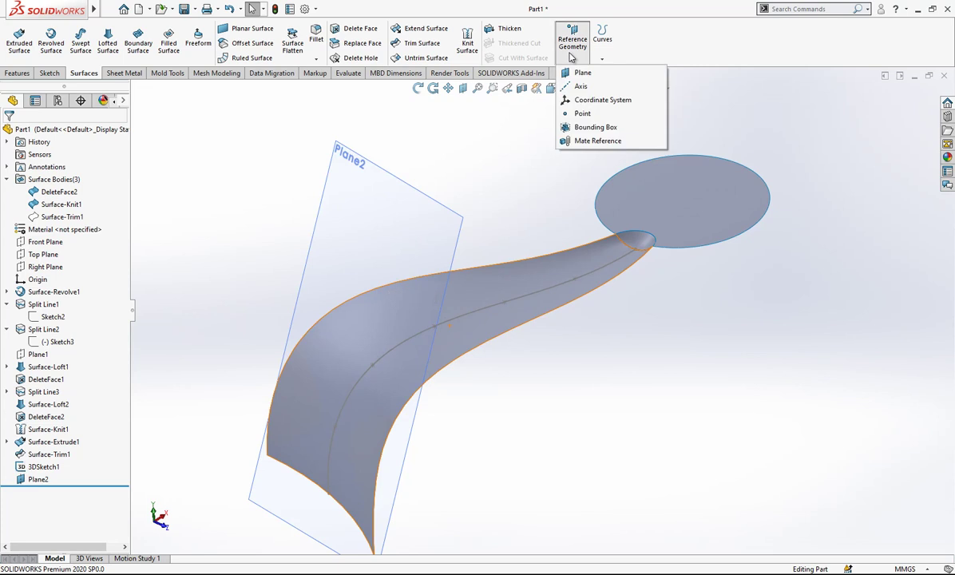
click(581, 74)
click(373, 366)
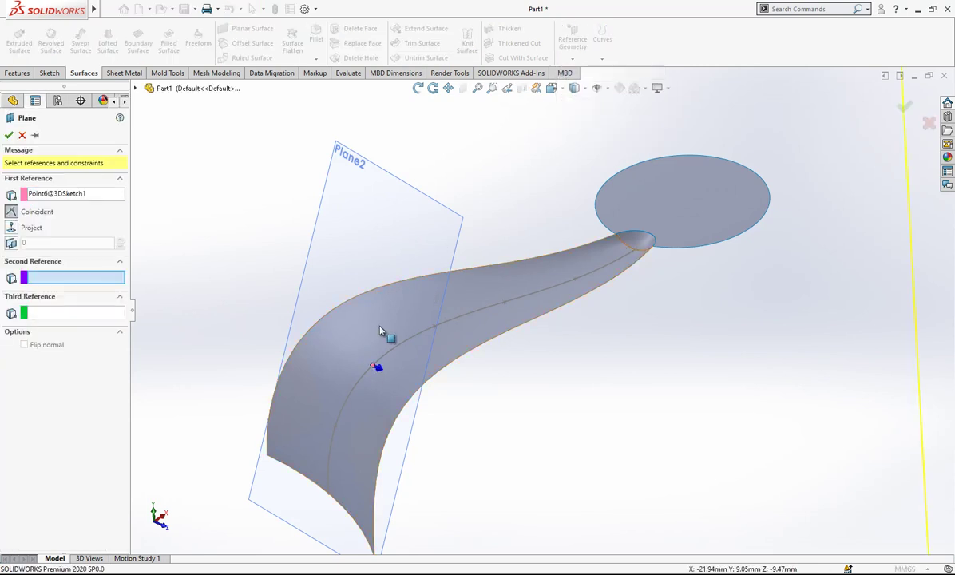
click(359, 316)
click(9, 135)
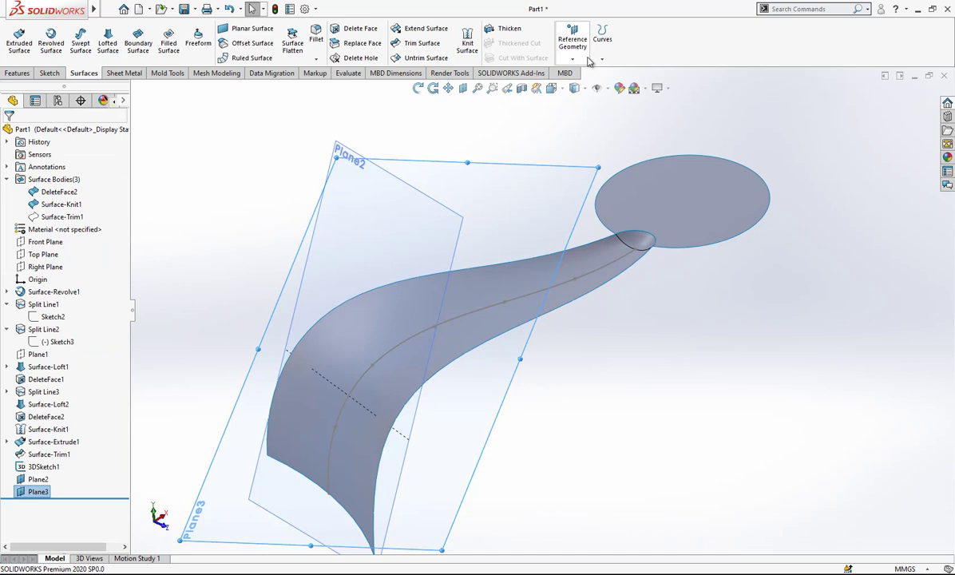
click(573, 58)
click(581, 72)
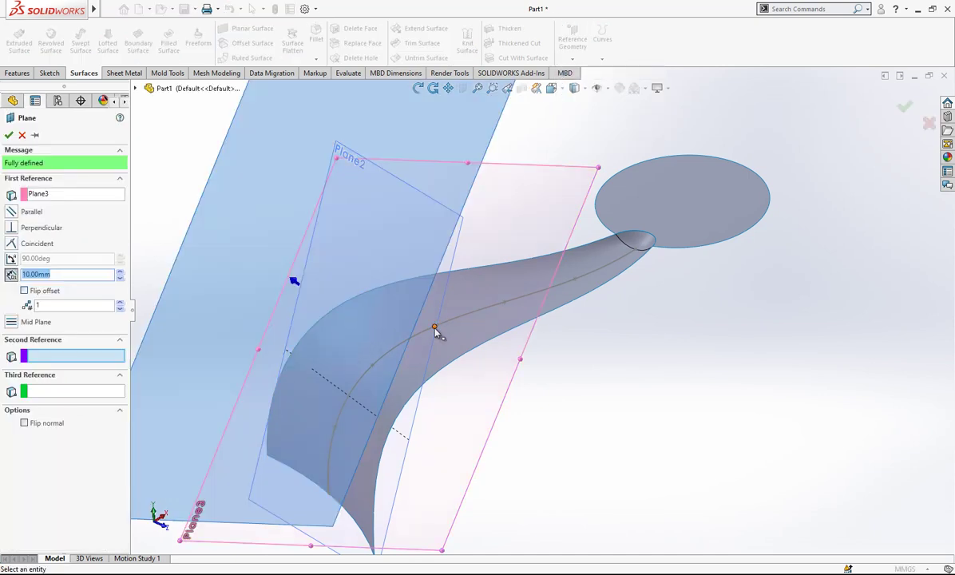
key(Escape)
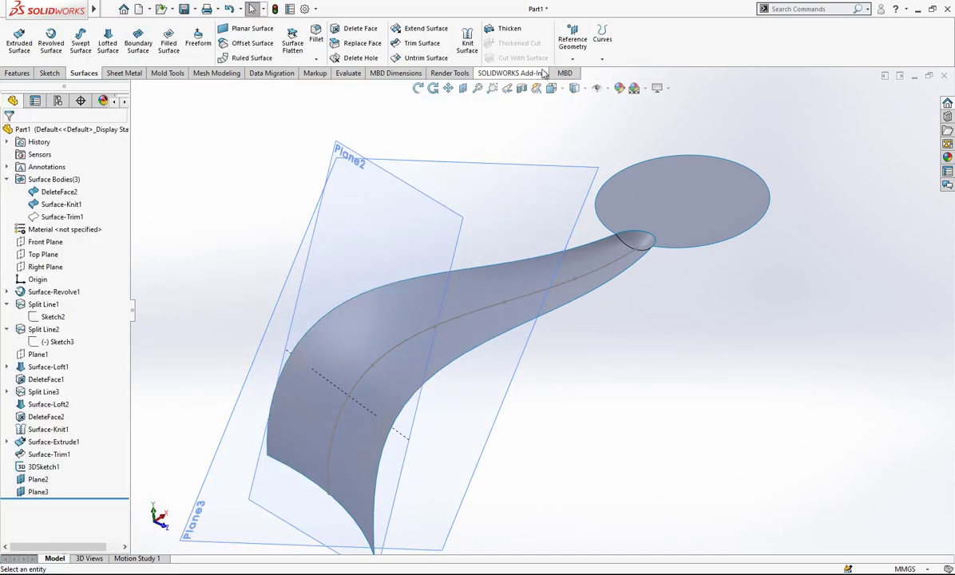
- Create a reference plane tangent to the flute face at the middle segment point of the centre curve
click(572, 59)
click(579, 73)
click(434, 327)
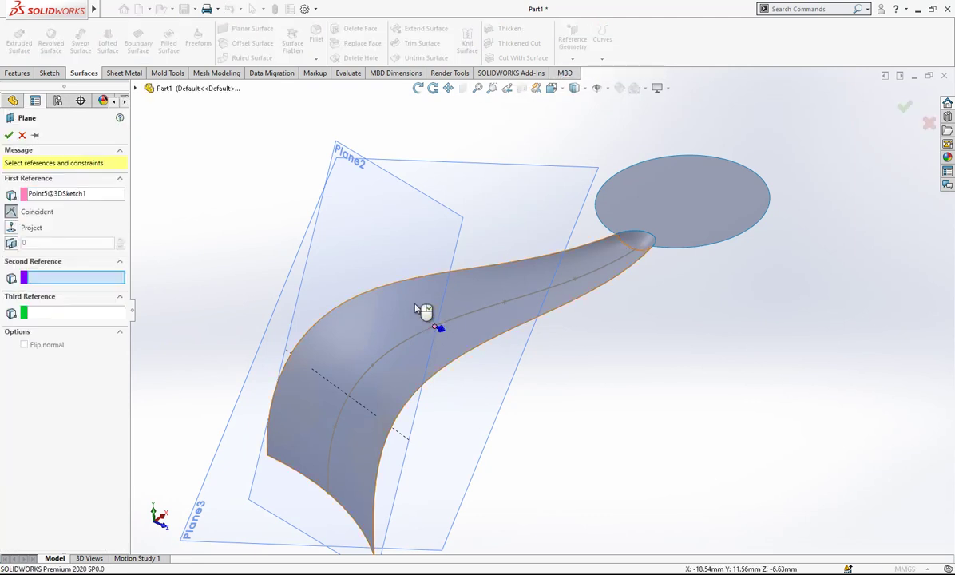
click(382, 301)
click(9, 134)
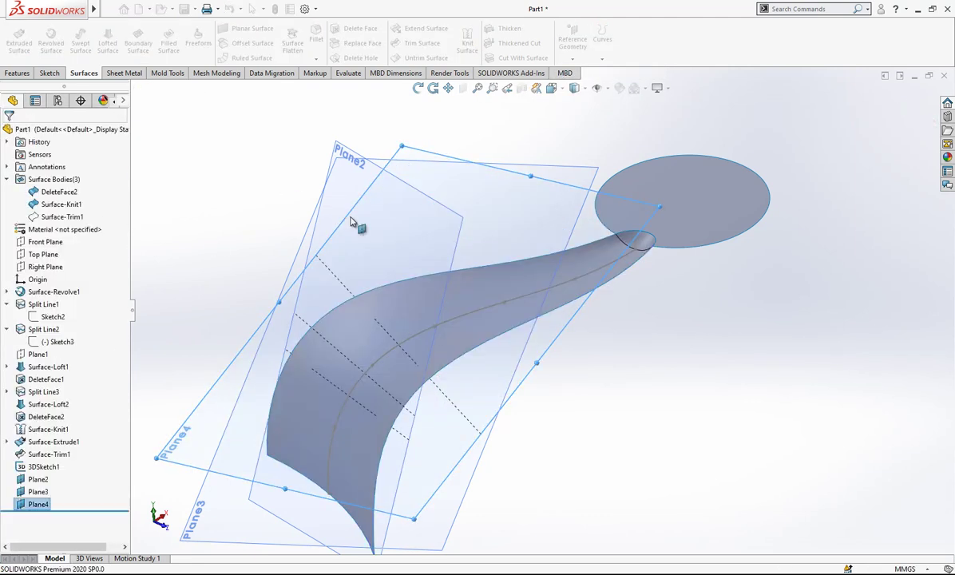
- Create a reference plane tangent to the flute face at the fourth segment point from the wide lower end
middle_drag(359, 222, 523, 255)
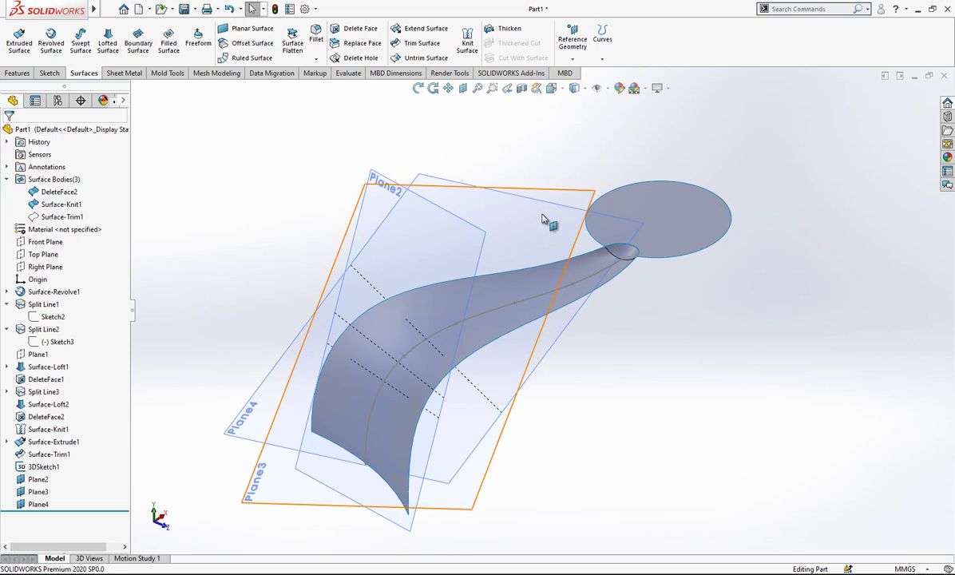
click(573, 59)
click(581, 77)
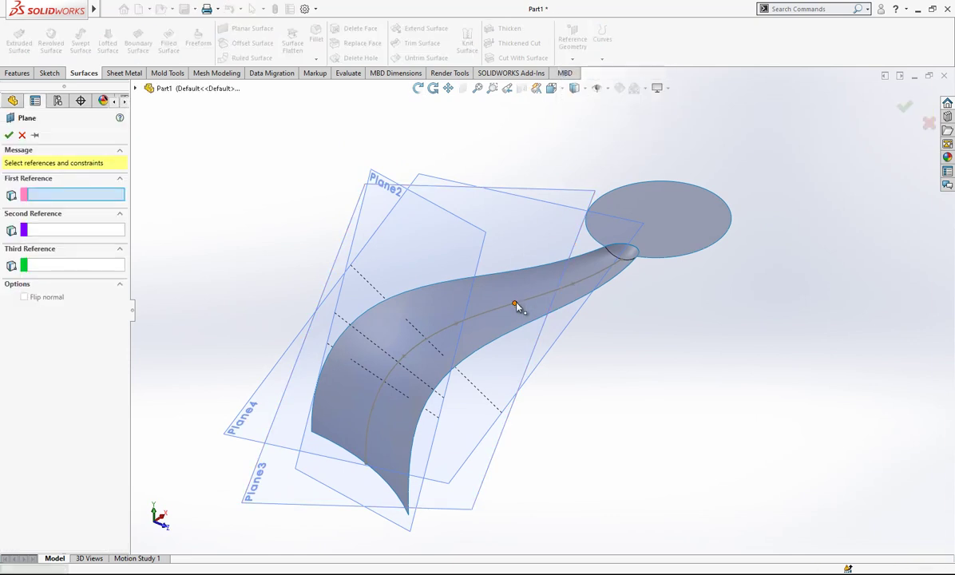
click(515, 303)
click(523, 283)
click(9, 136)
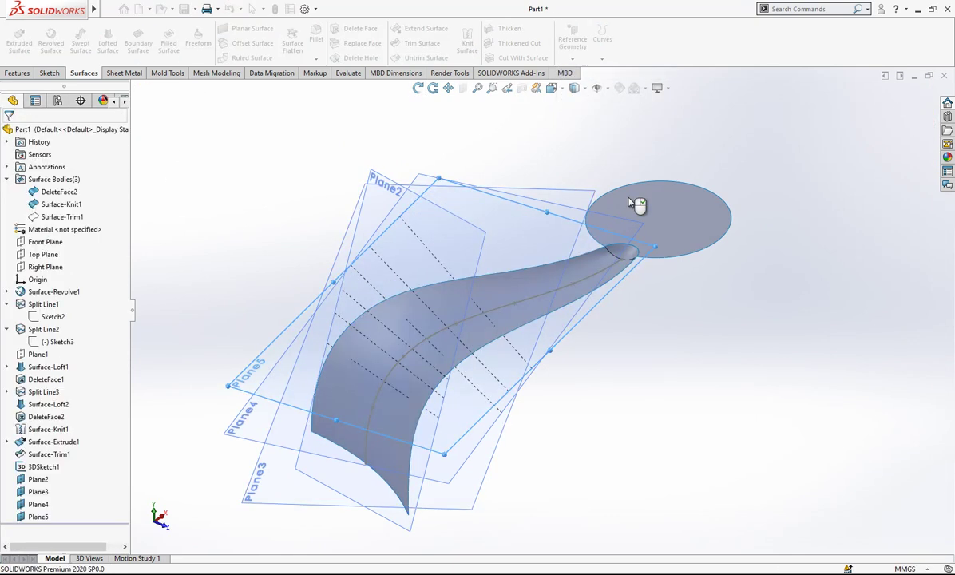
- Create a reference plane tangent to the flute face at the segment point nearest the flute's narrow upper end
scroll(648, 171, down, 1)
click(573, 58)
click(582, 74)
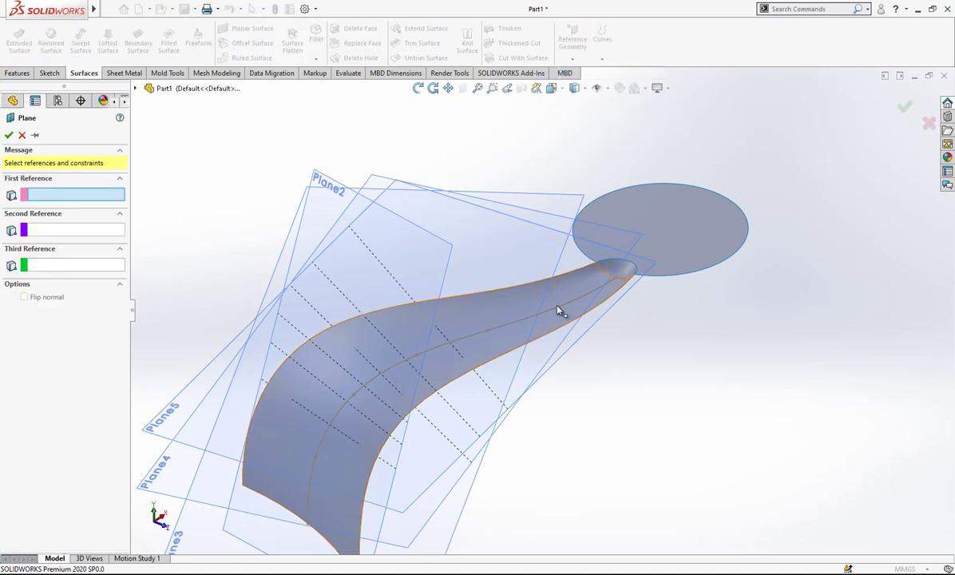
click(558, 306)
click(565, 296)
click(9, 135)
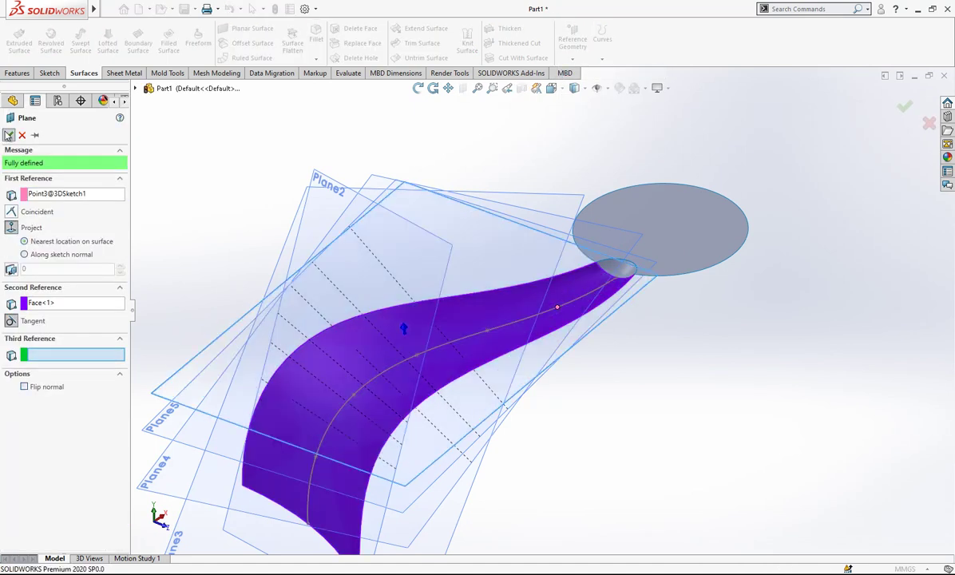
- Collapse the Split Line1 and Split Line2 features in the feature tree
scroll(395, 218, up, 3)
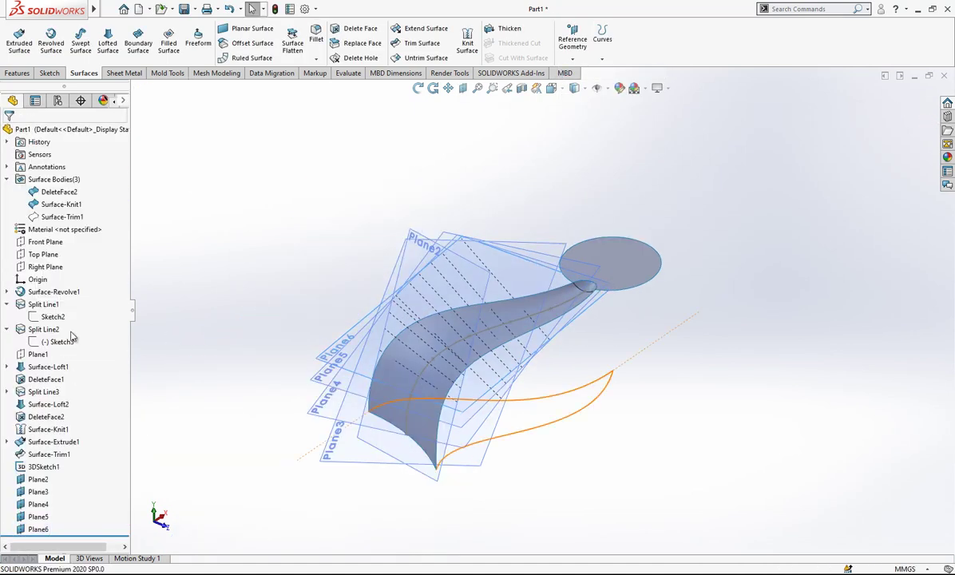
click(8, 305)
click(7, 317)
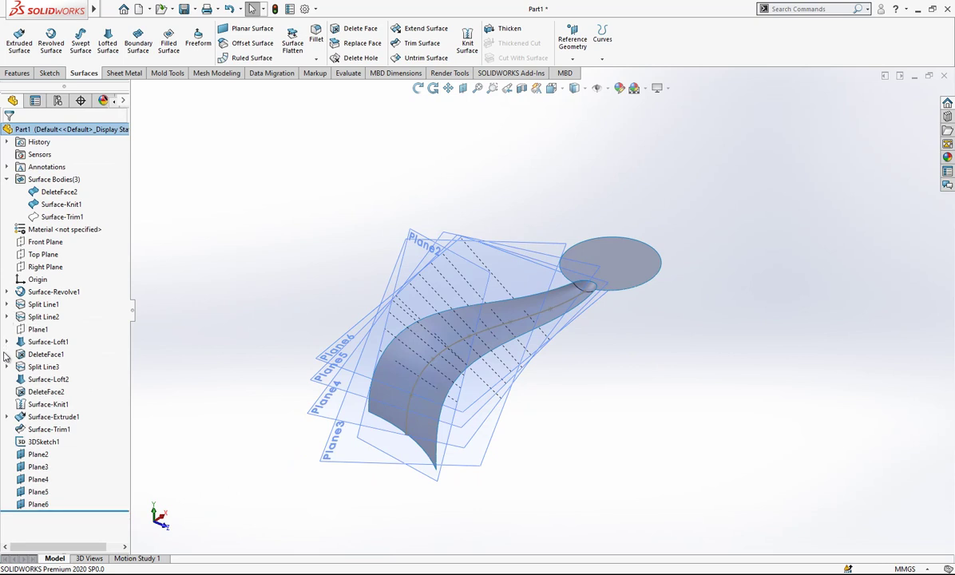
- Start a sketch on Plane2 and draw a circle about 4.6 mm in diameter centred on the sketch origin
scroll(427, 457, down, 1)
middle_drag(434, 455, 431, 389)
click(448, 444)
click(476, 406)
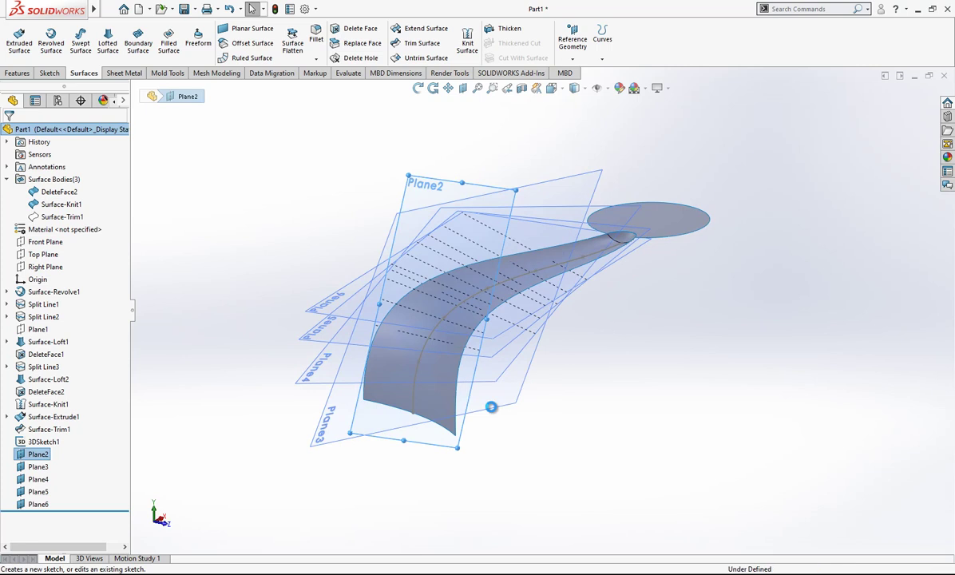
scroll(429, 274, down, 1)
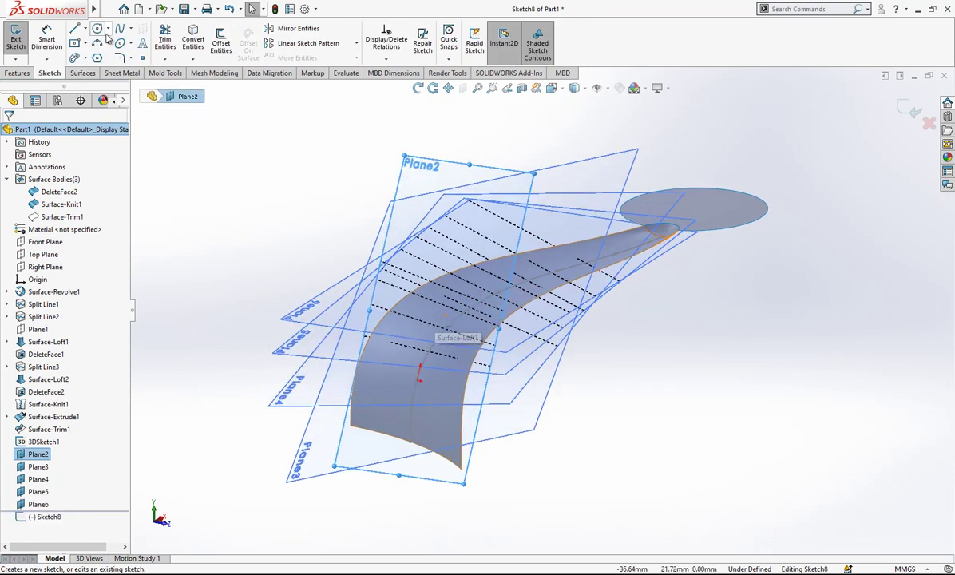
click(97, 30)
click(418, 381)
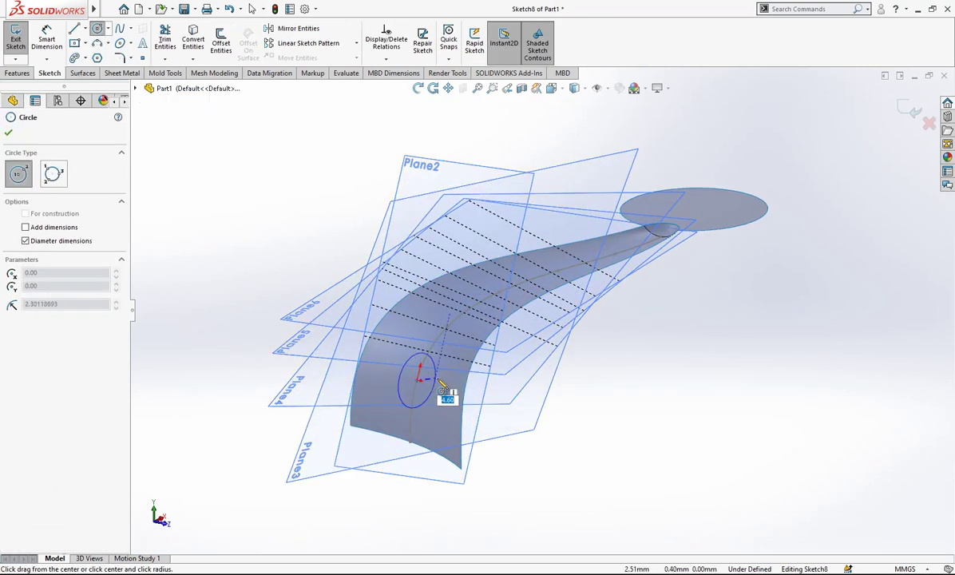
click(437, 384)
key(Escape)
- Dimension the circle's diameter as 4 mm and exit the sketch
click(58, 37)
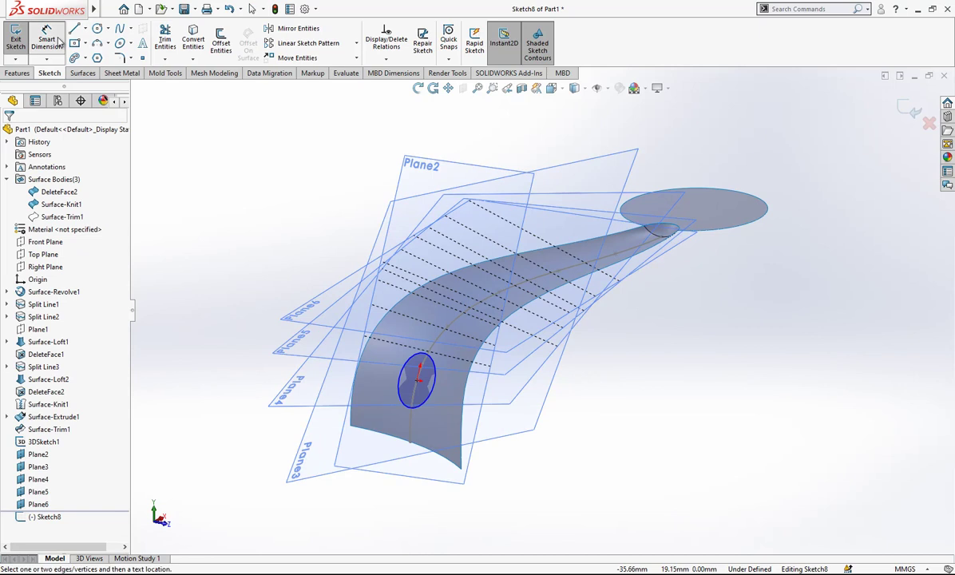
click(436, 394)
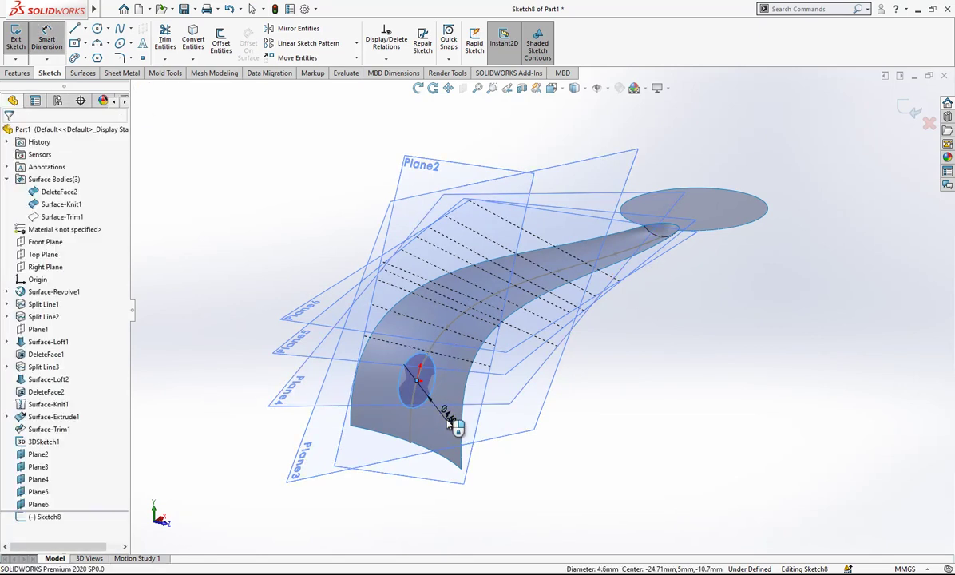
click(450, 417)
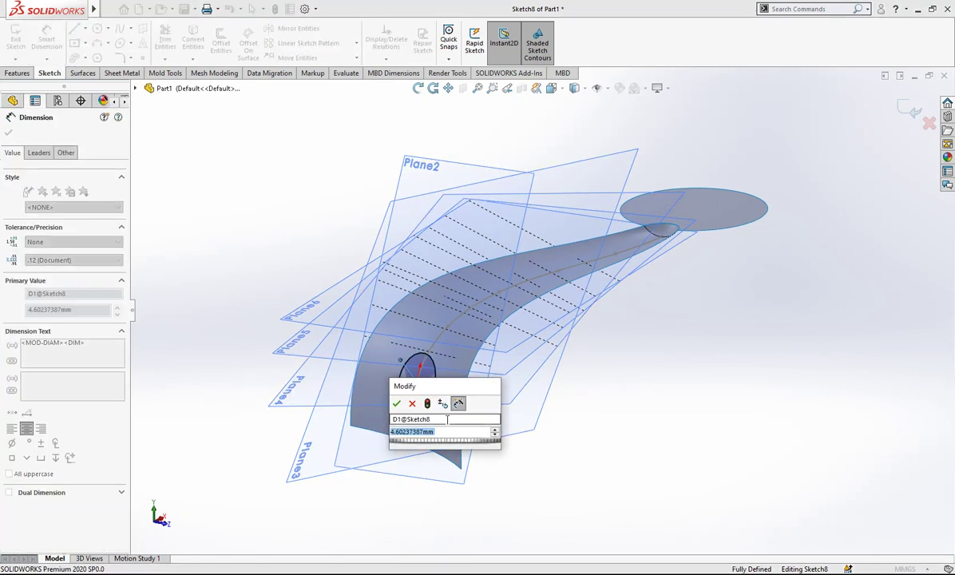
text(4)
key(Return)
key(Escape)
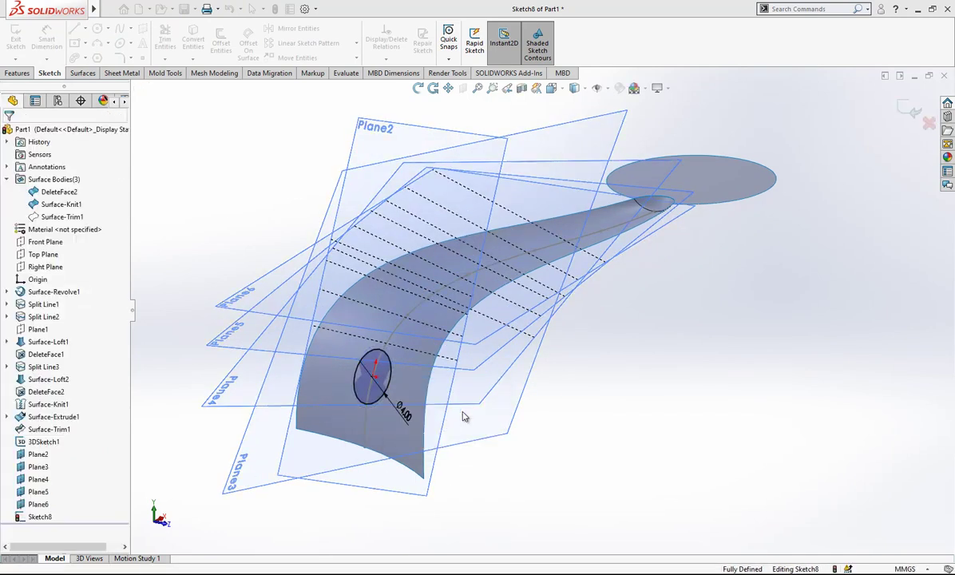
click(910, 106)
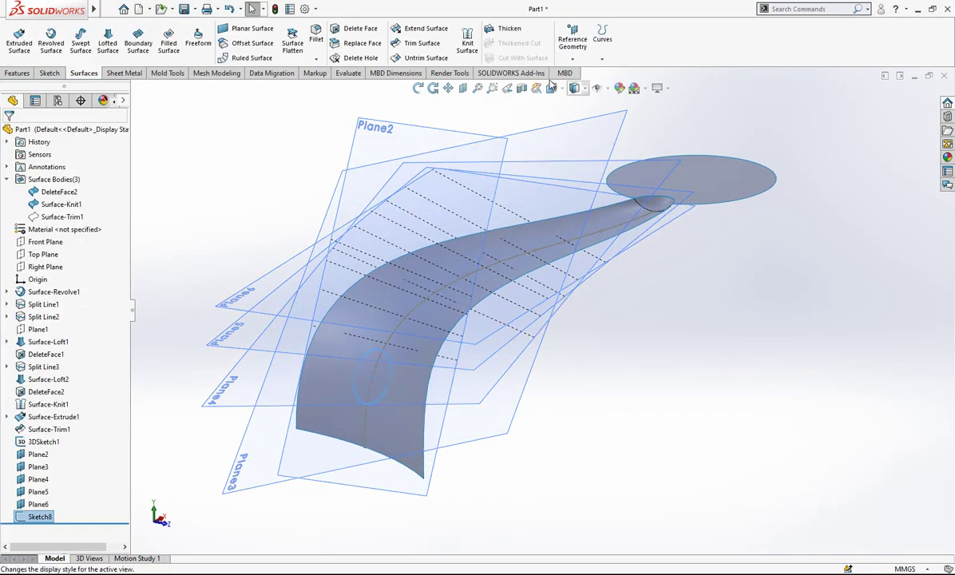
- Split the flute face with a projection split line from the 4 mm circle sketch
click(601, 61)
click(616, 71)
click(404, 424)
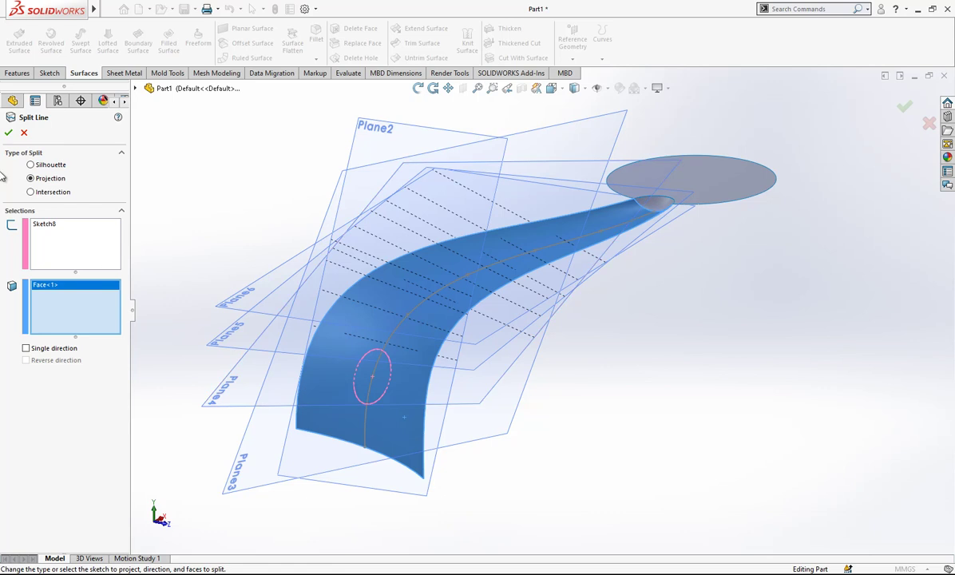
click(8, 133)
- Hide Plane2, the tangent plane nearest the flute's wide lower end
click(250, 188)
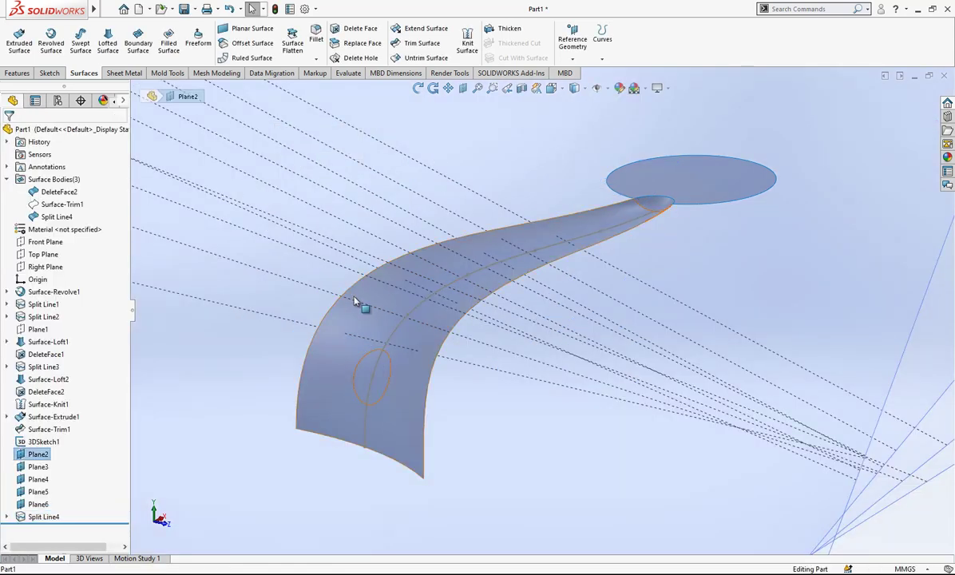
scroll(351, 307, up, 5)
click(39, 454)
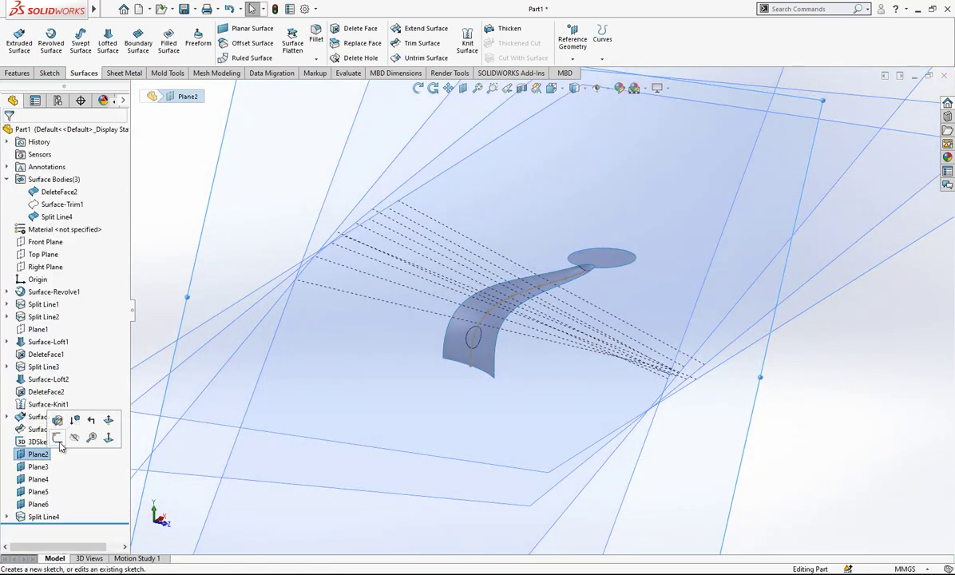
click(75, 439)
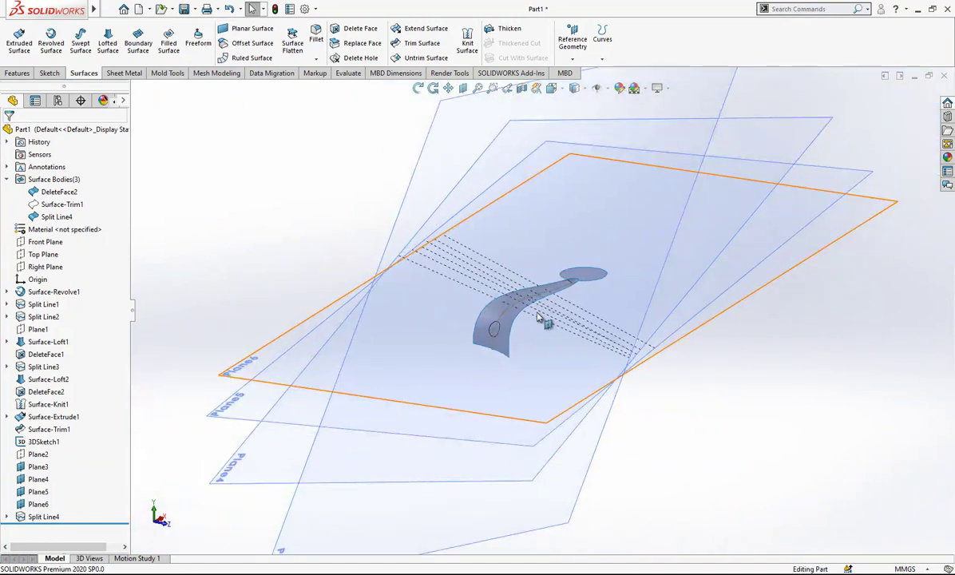
- Start a sketch on Plane3 and draw a circle about 2.7 mm in diameter close to the sketch origin
scroll(478, 289, down, 3)
scroll(468, 286, up, 3)
click(39, 466)
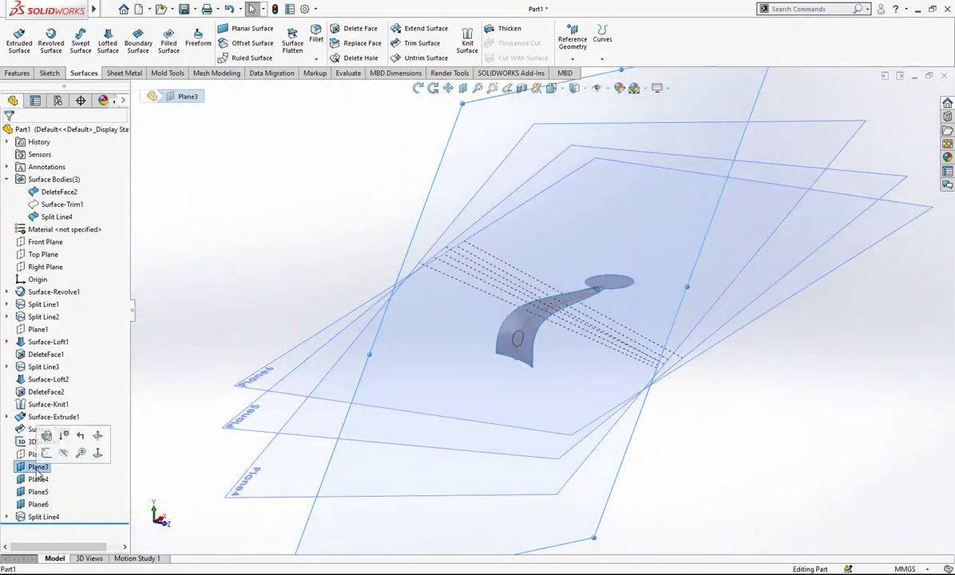
click(46, 452)
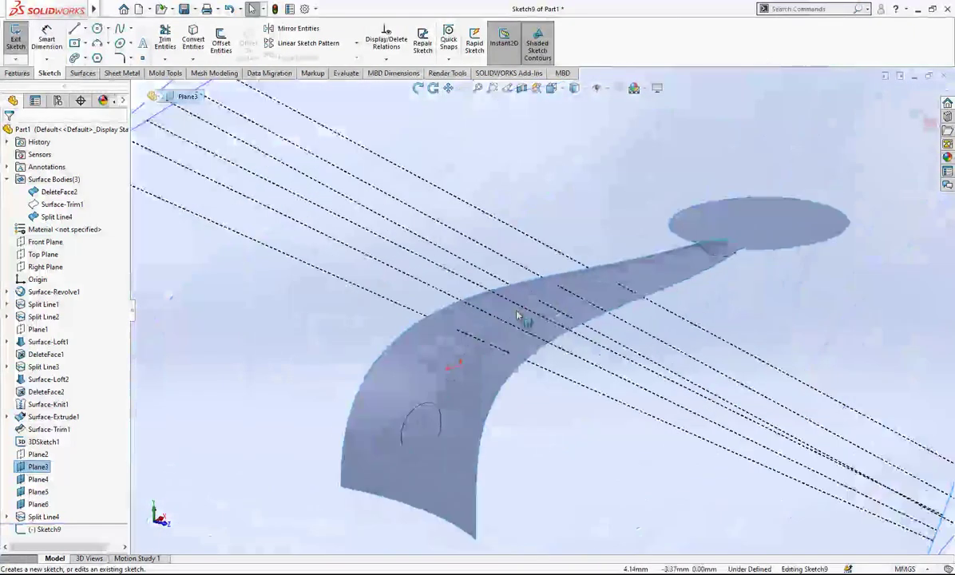
click(97, 29)
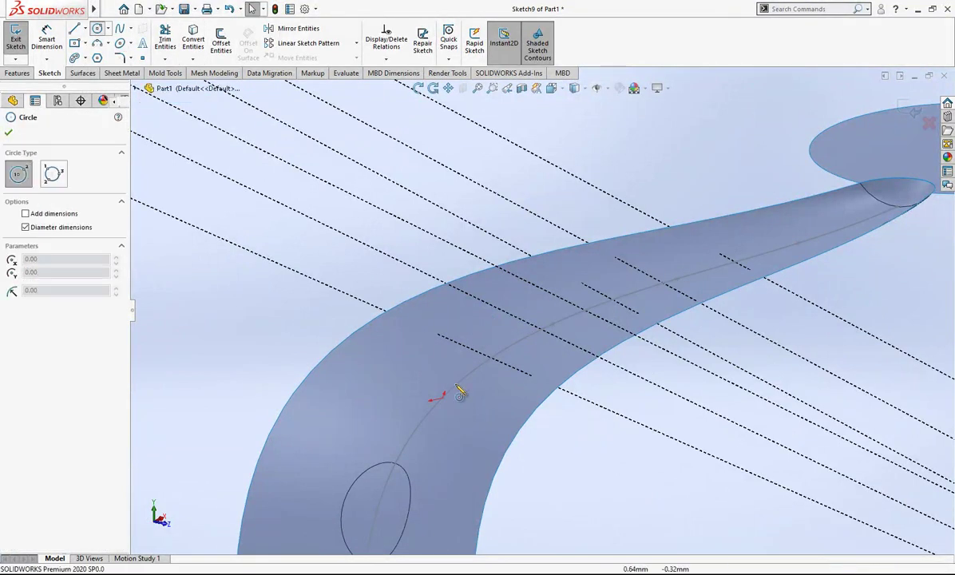
click(444, 400)
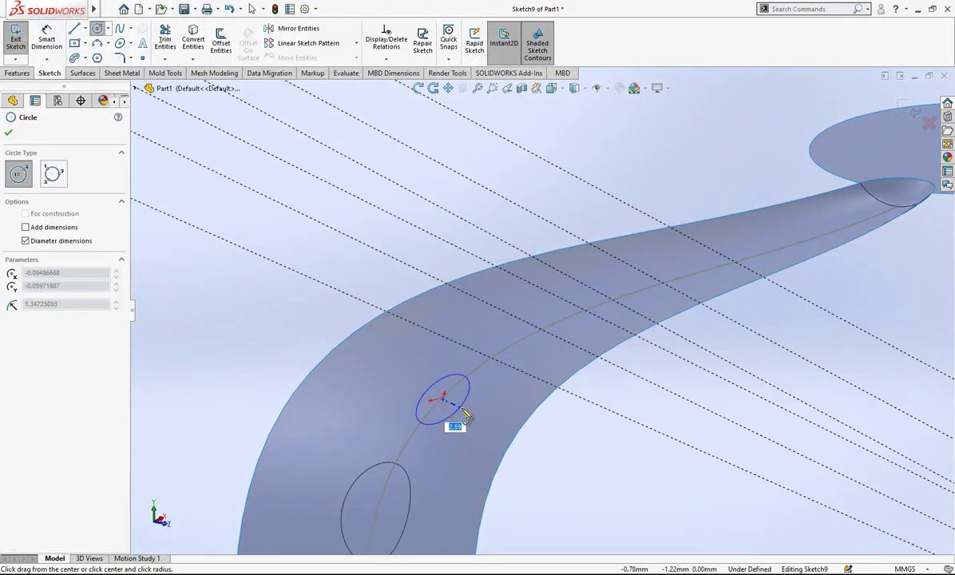
click(459, 410)
key(Escape)
- Move the circle away from the centre curve, then constrain its centre point onto the sketch origin
mouse_move(445, 399)
mouse_down()
mouse_move(464, 383)
mouse_move(441, 398)
mouse_move(422, 385)
mouse_up()
middle_drag(423, 385, 470, 364)
key(Escape)
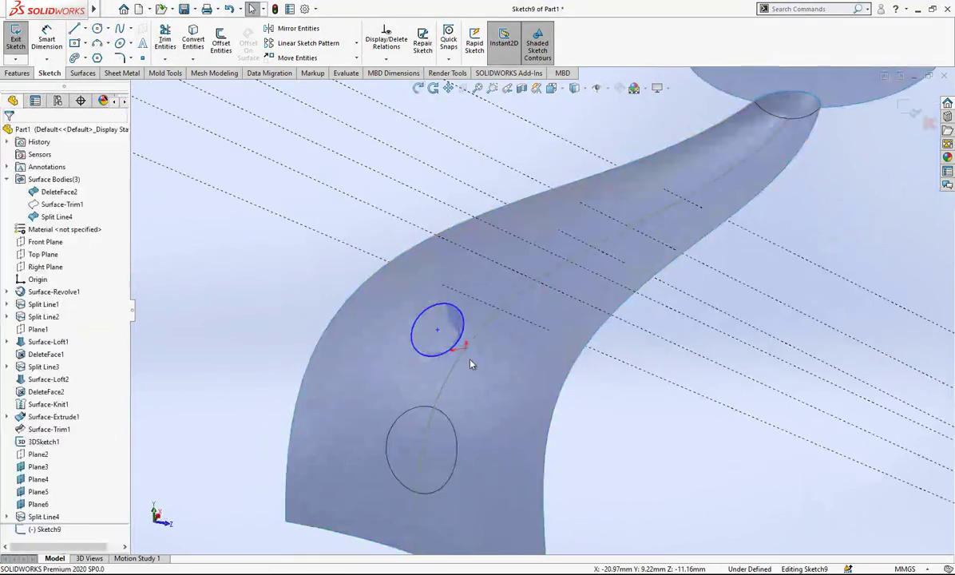
click(437, 330)
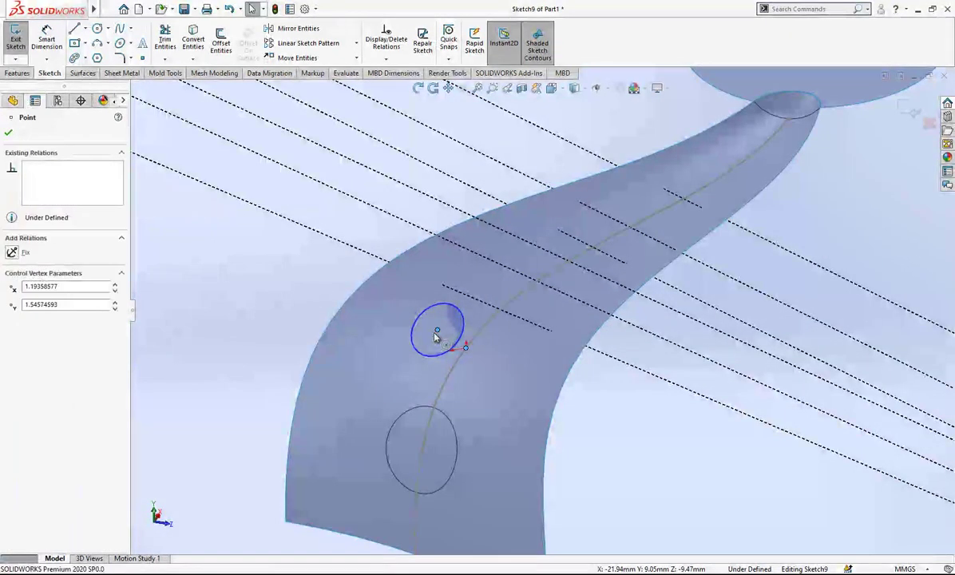
ctrl+click(465, 348)
click(50, 342)
click(243, 310)
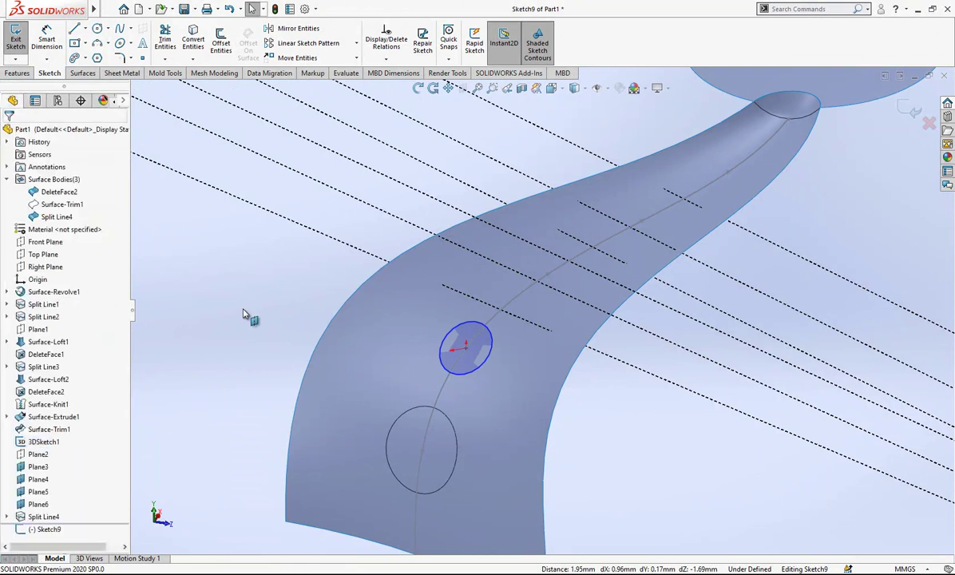
- Dimension the second circle's diameter as 3 mm and exit the sketch
click(54, 48)
click(501, 364)
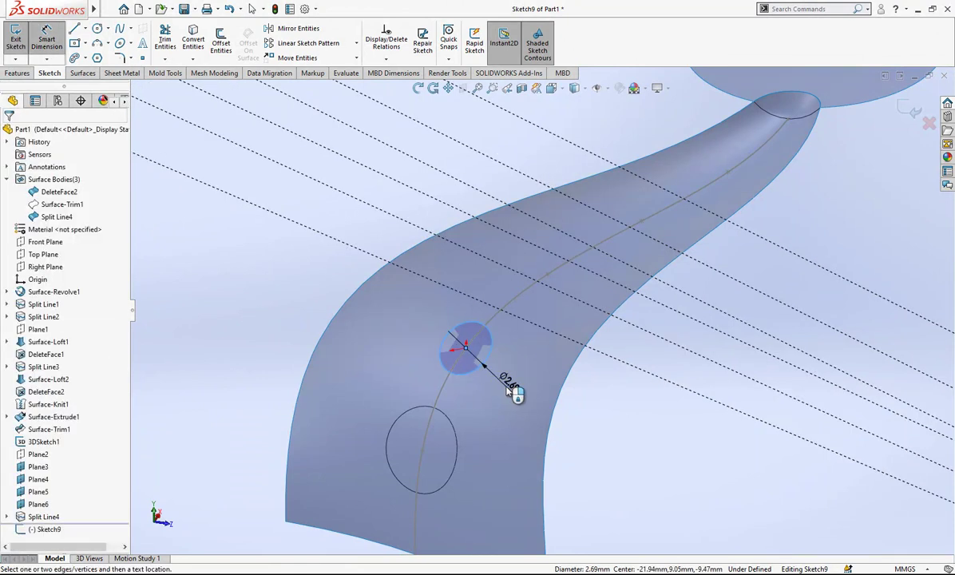
click(511, 391)
text(3)
key(Return)
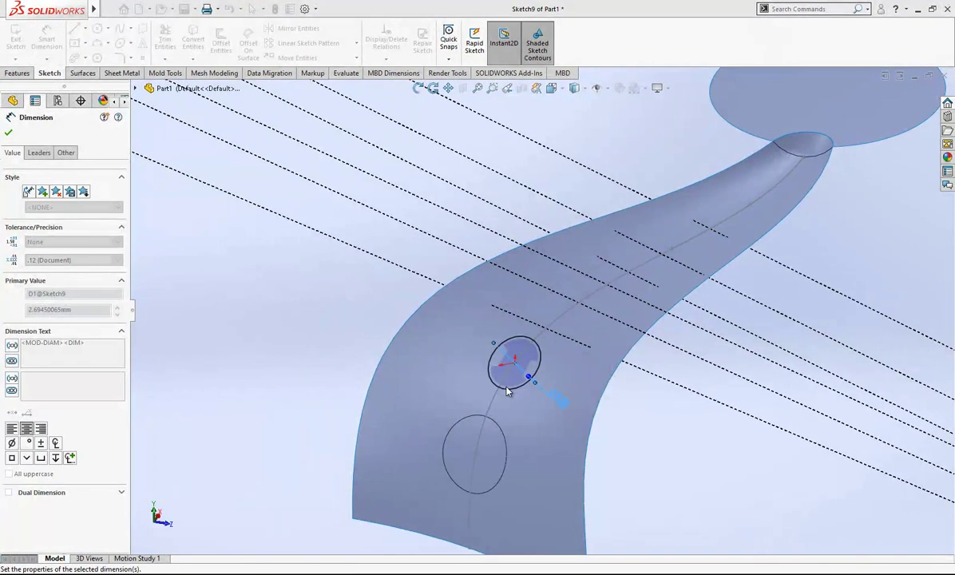
click(284, 280)
scroll(685, 276, up, 2)
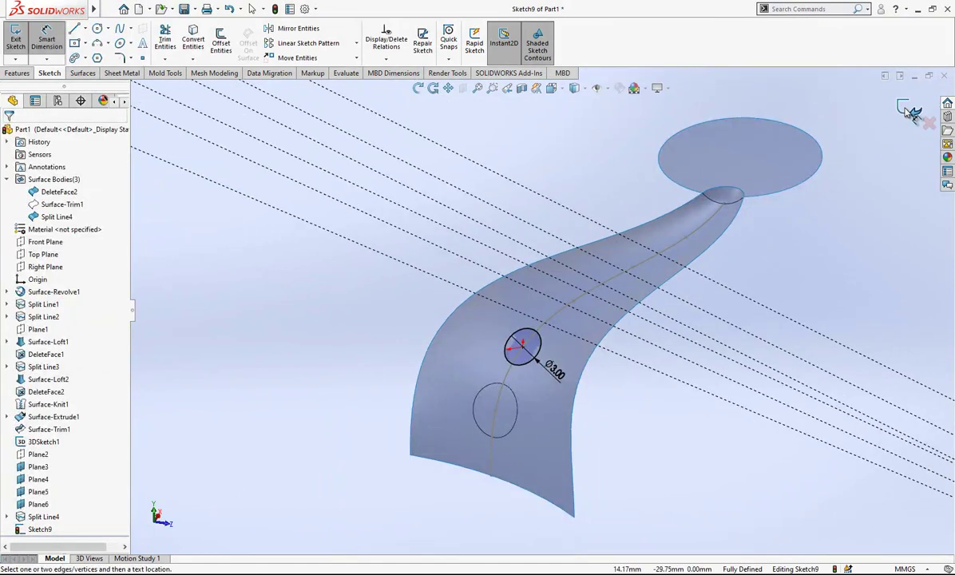
click(905, 111)
- Hide Plane3, the tangent plane carrying the 3 mm circle
scroll(562, 321, down, 2)
click(545, 321)
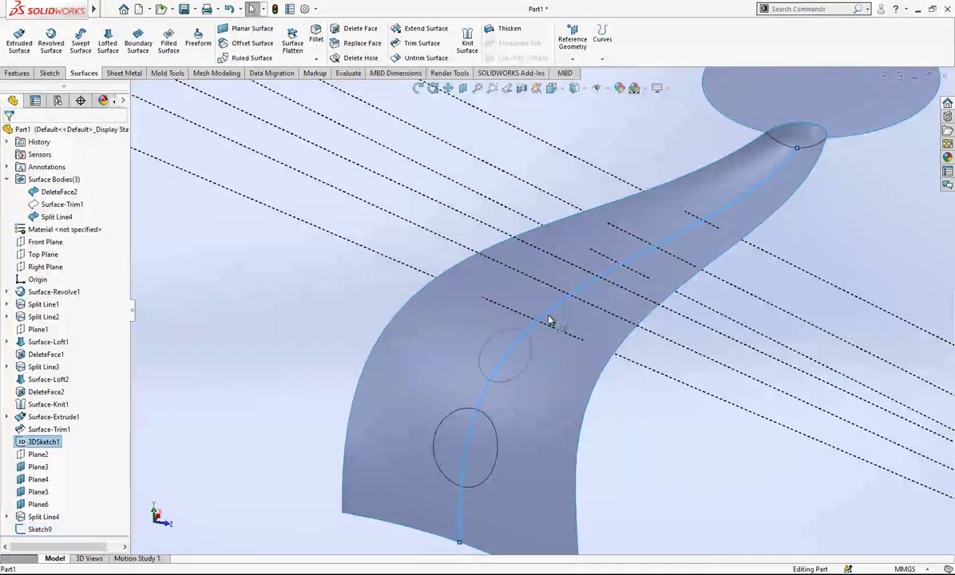
scroll(551, 320, up, 5)
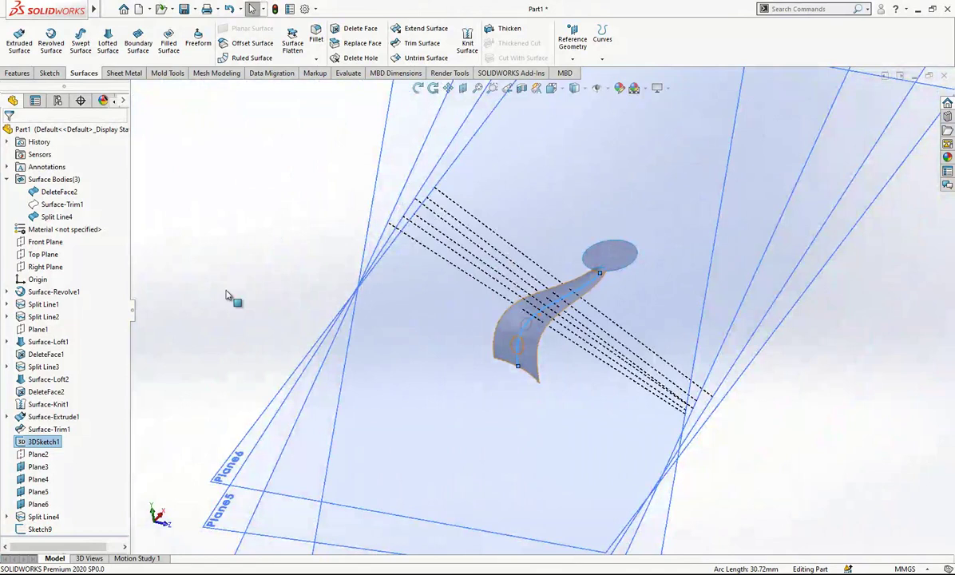
click(48, 441)
click(48, 417)
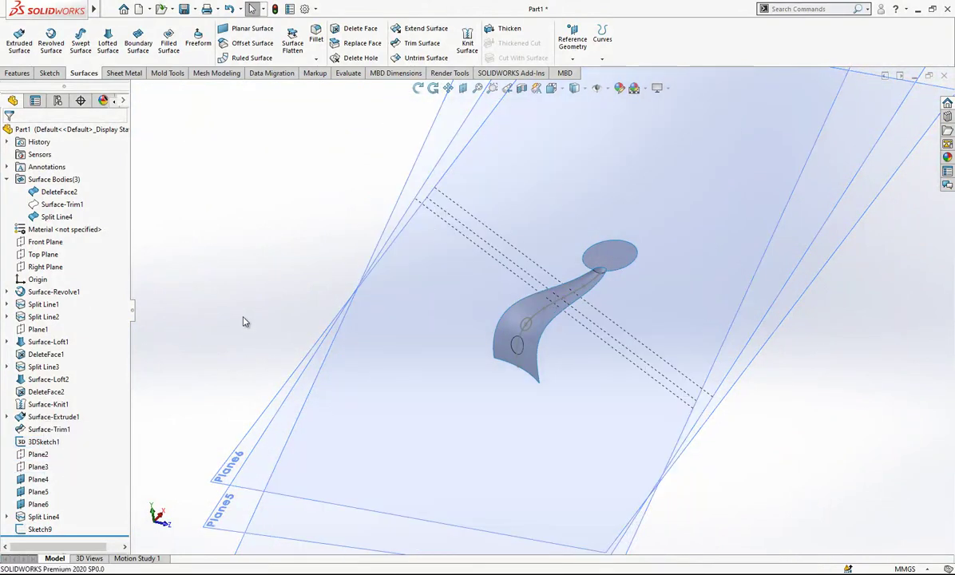
- Split the flute face with a projection split line from the 3 mm circle sketch
scroll(512, 309, up, 2)
scroll(550, 319, down, 4)
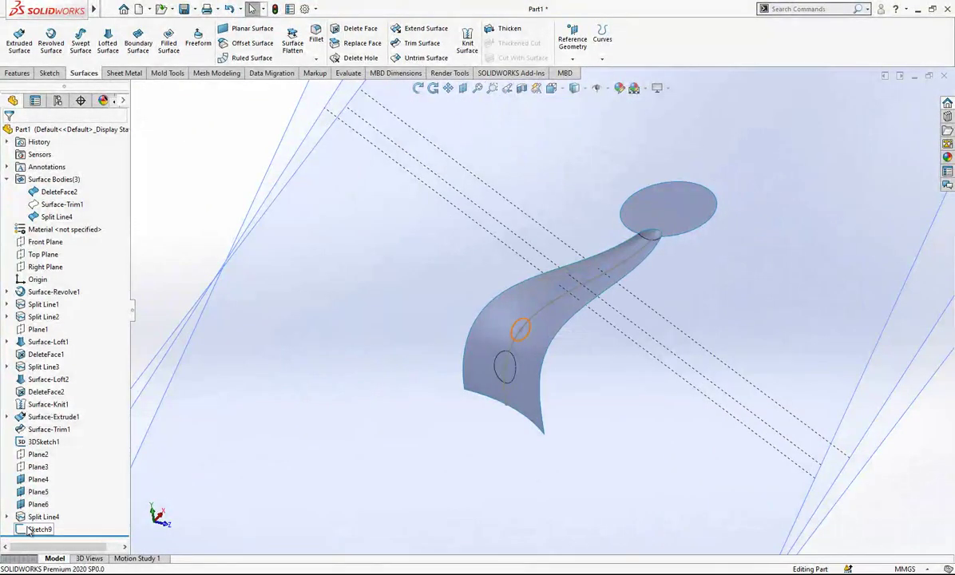
click(29, 529)
click(602, 39)
click(616, 70)
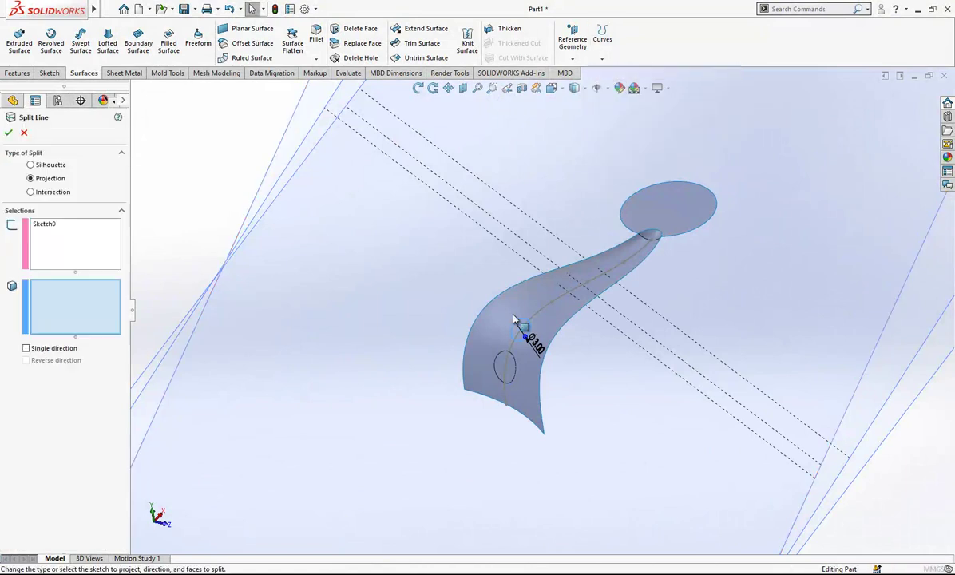
click(513, 318)
click(8, 133)
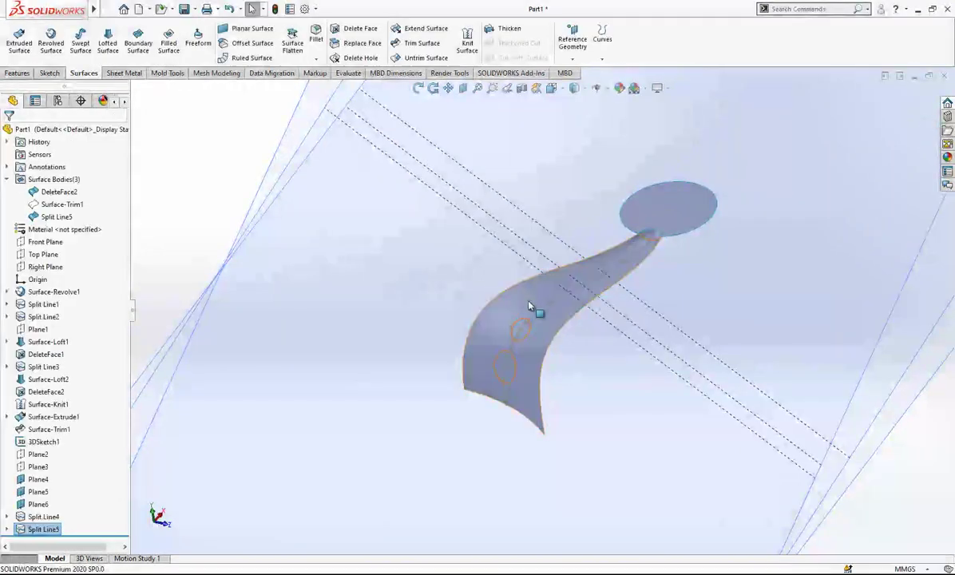
- Open a new sketch on Plane4, the next tangent plane along the flute's centre curve
scroll(523, 331, down, 3)
scroll(515, 338, up, 2)
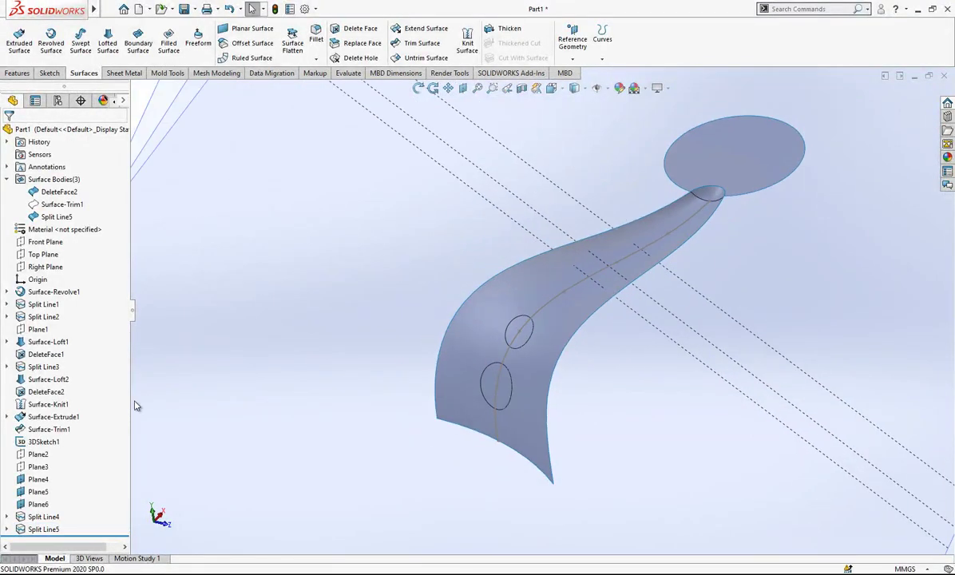
click(39, 479)
scroll(403, 345, up, 3)
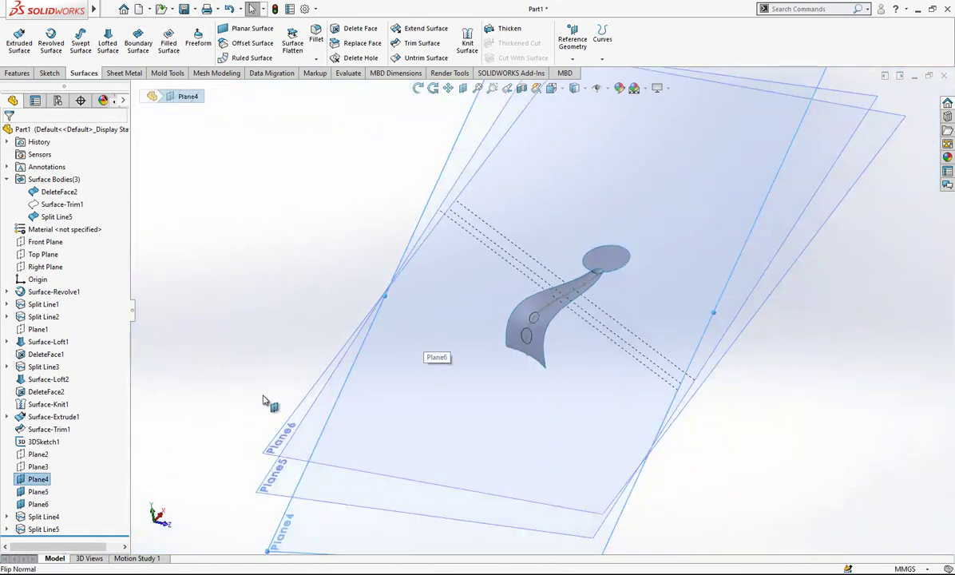
right_click(46, 479)
click(58, 324)
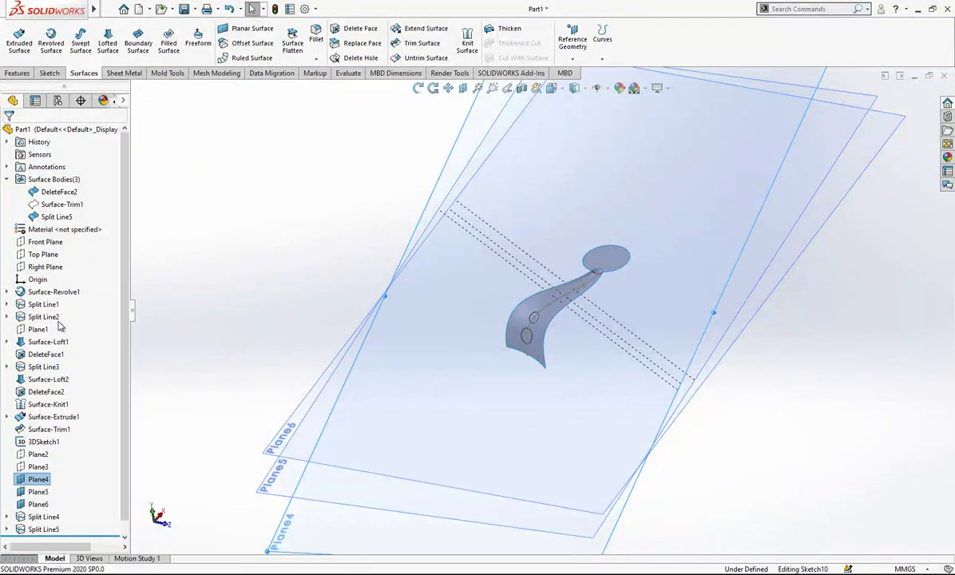
scroll(598, 271, down, 6)
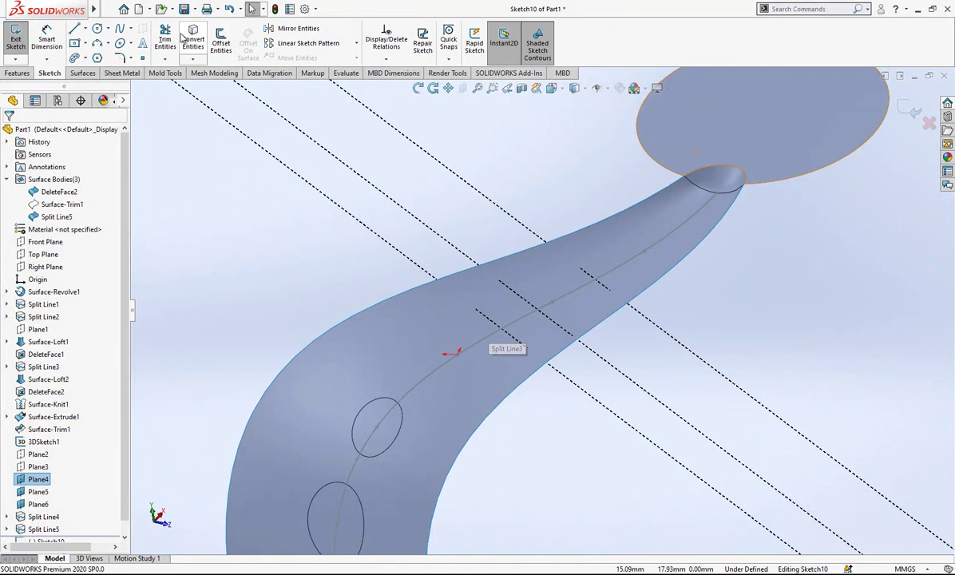
- Sketch a circle about 4.8 mm in diameter near the sketch origin and move its centre point onto the origin
click(97, 28)
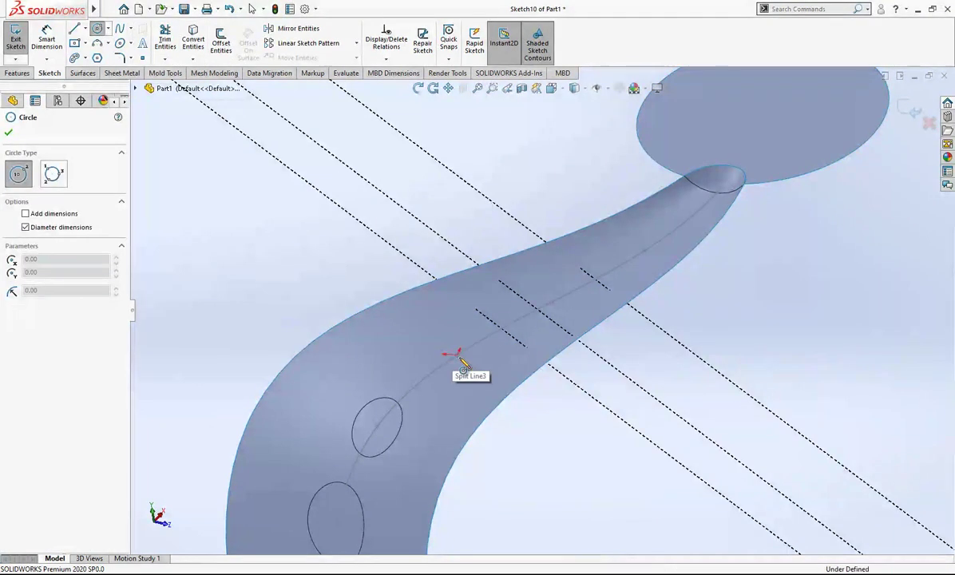
click(458, 354)
click(484, 386)
key(Escape)
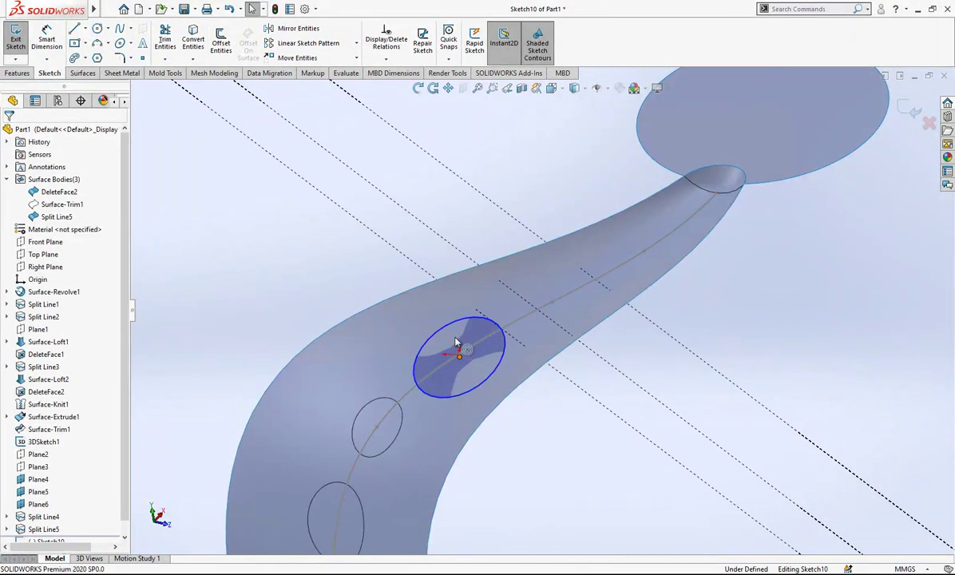
click(459, 356)
drag(461, 359, 458, 352)
- Dimension the diameter of the circle on Plane4 and exit the sketch
click(47, 40)
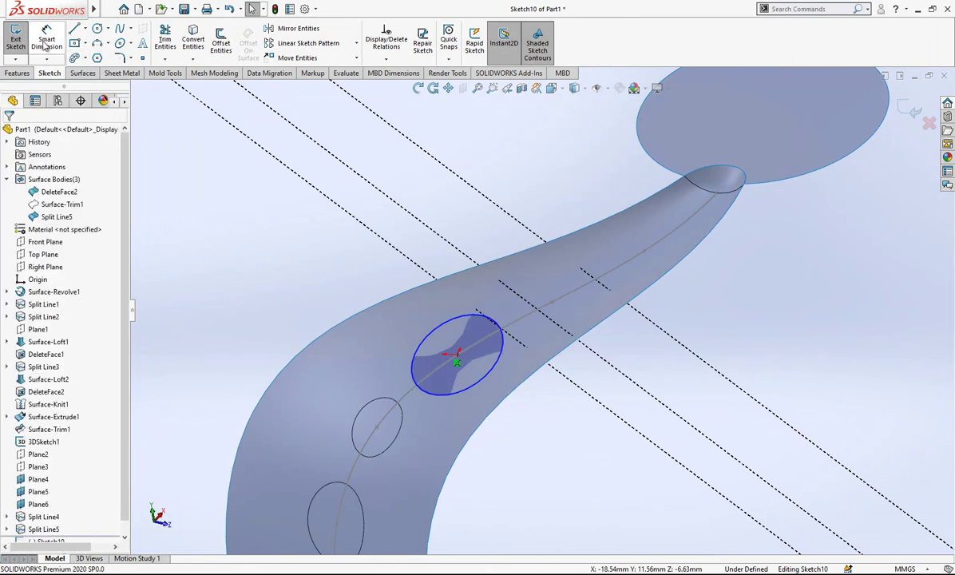
click(483, 388)
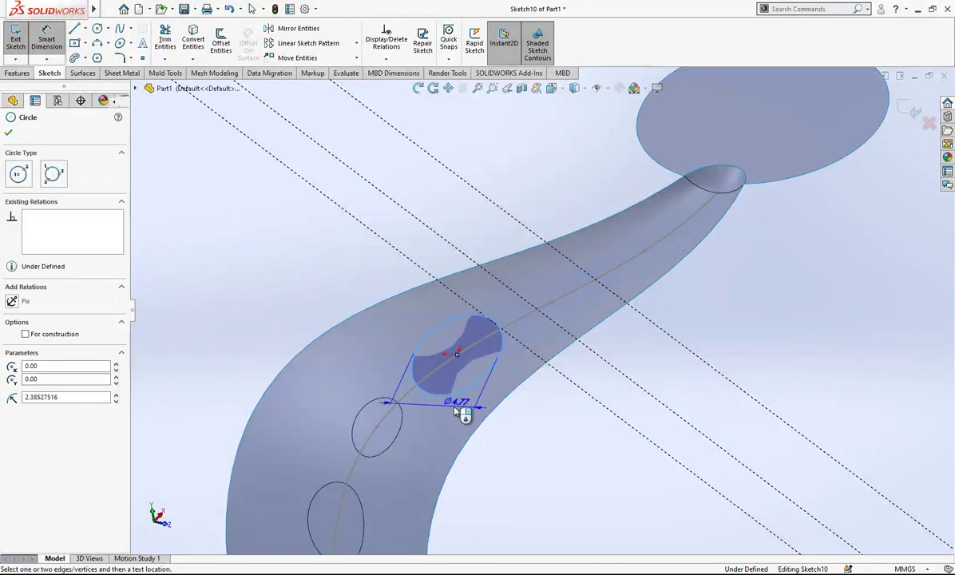
click(452, 408)
key(Return)
scroll(452, 409, down, 5)
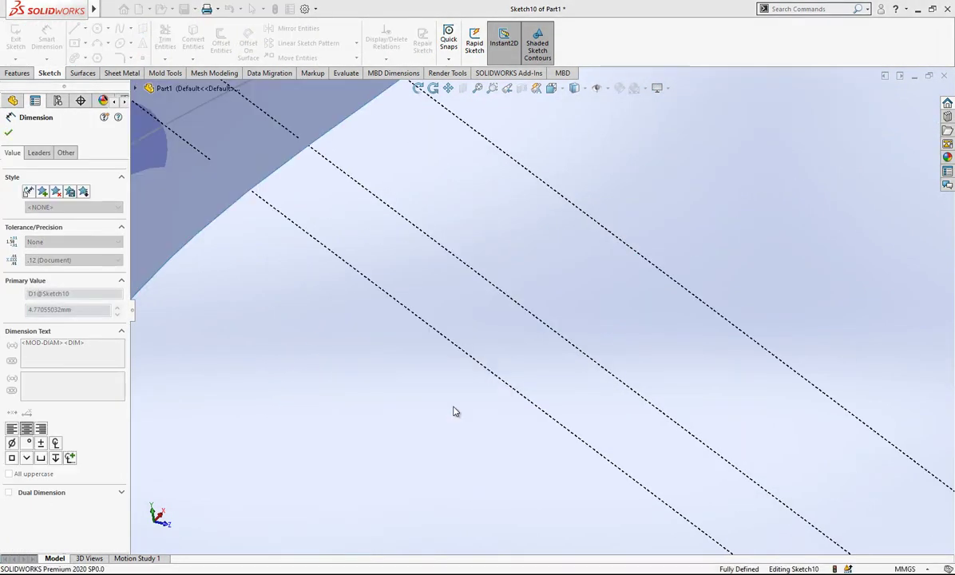
scroll(459, 413, up, 8)
click(908, 110)
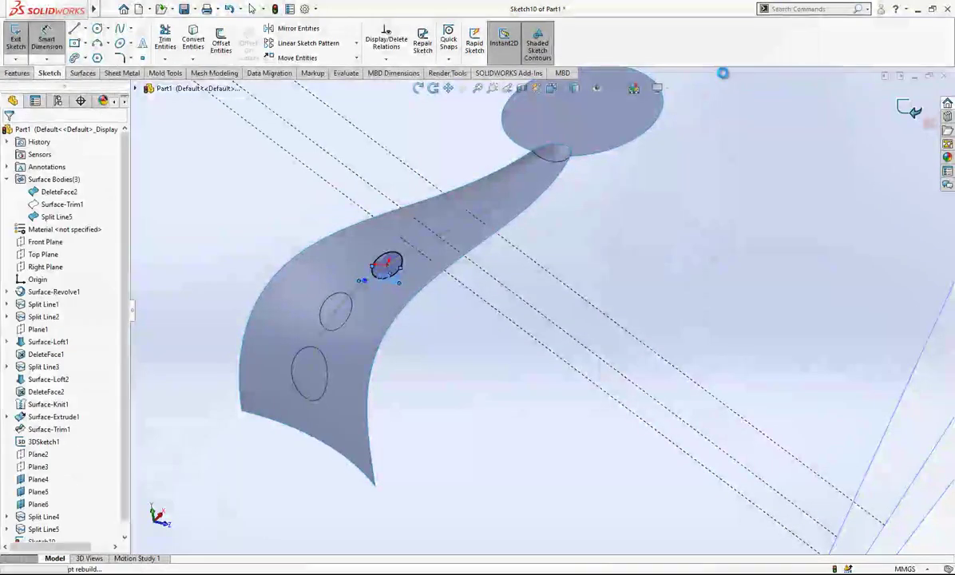
- Split the flute face with a projection split line from the circle sketched on Plane4
click(602, 60)
click(622, 73)
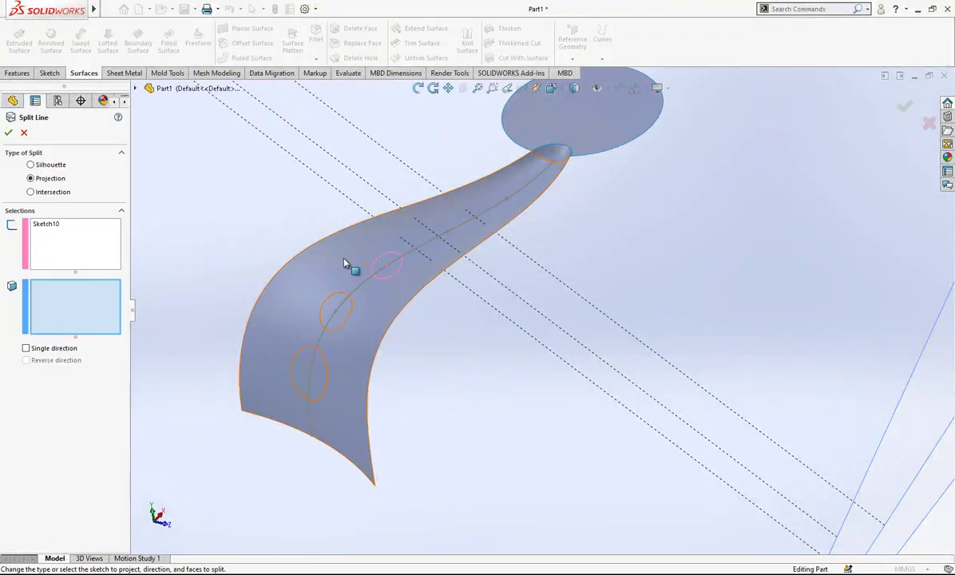
click(317, 240)
key(Return)
scroll(481, 362, up, 3)
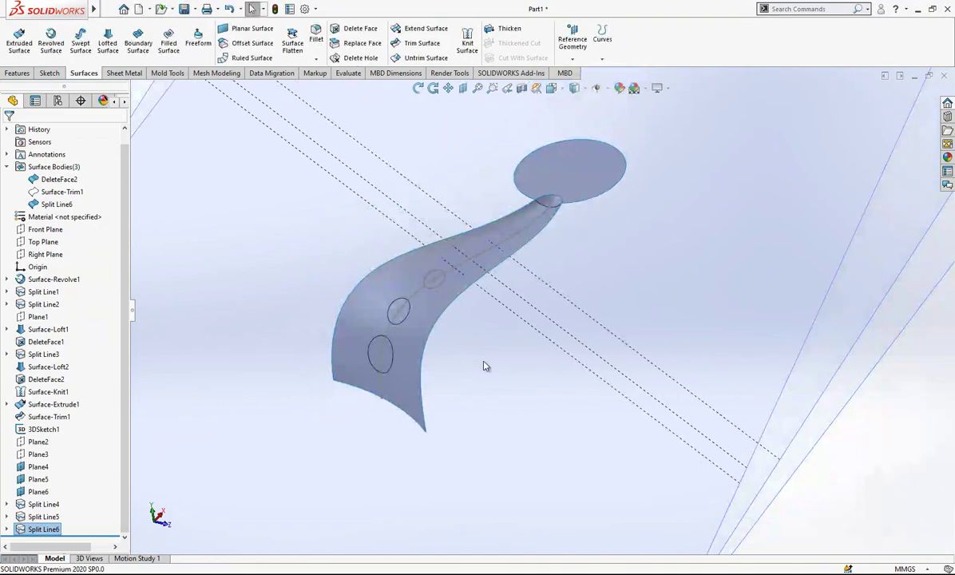
- Hide Plane4, the tangent plane carrying the third circle
click(485, 351)
scroll(484, 349, up, 4)
click(47, 467)
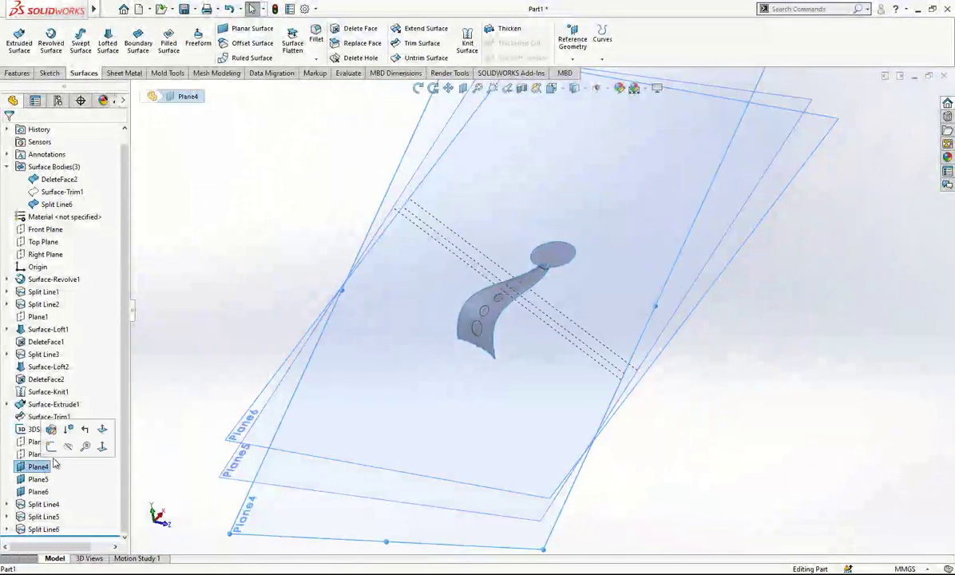
click(69, 448)
scroll(464, 304, up, 1)
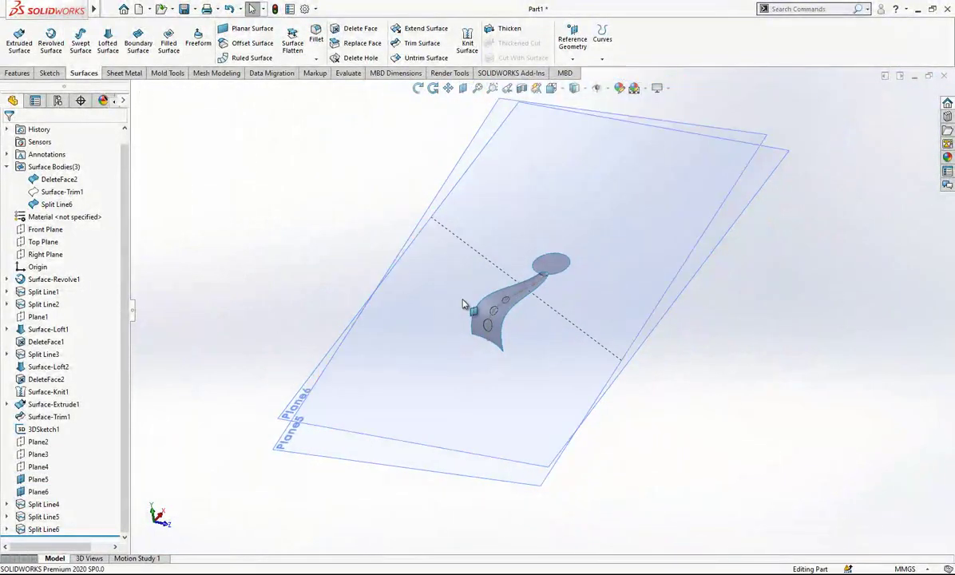
- Open a sketch on Plane5 and draw a circle about 2.3 mm in diameter centred on the sketch origin
click(292, 437)
click(323, 399)
scroll(535, 300, down, 8)
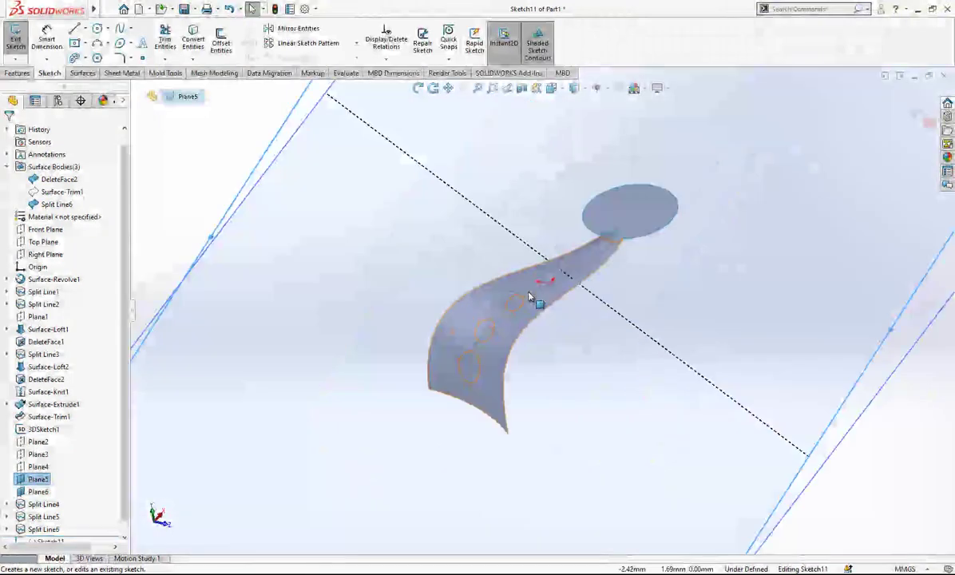
scroll(590, 274, down, 4)
click(98, 29)
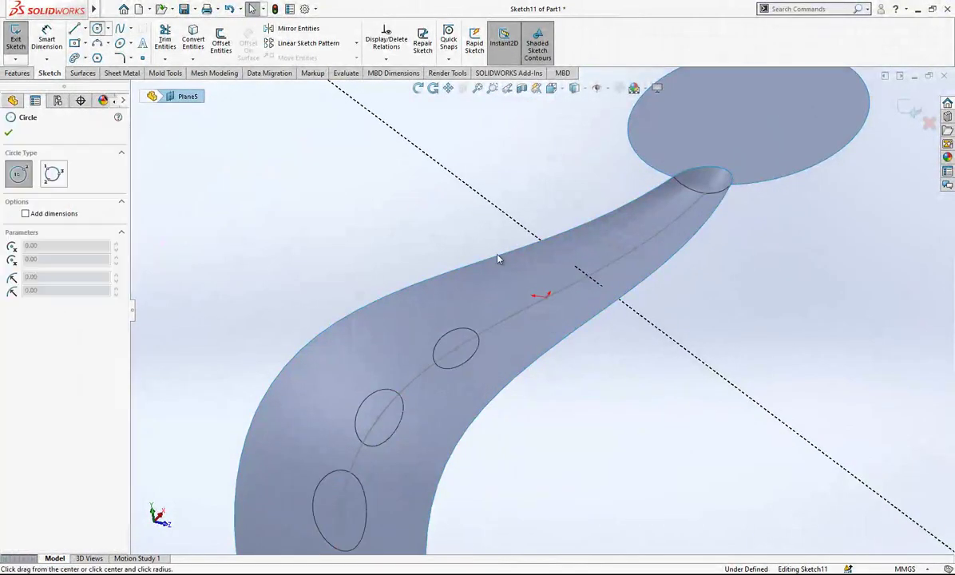
drag(546, 297, 566, 299)
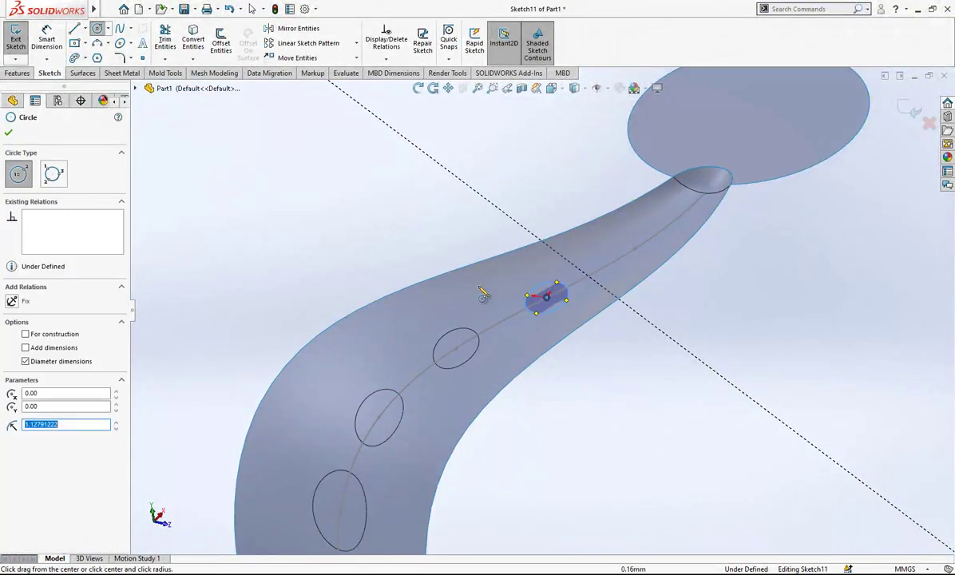
- Dimension the fourth circle's diameter as 2 mm and exit the sketch
click(46, 40)
click(550, 293)
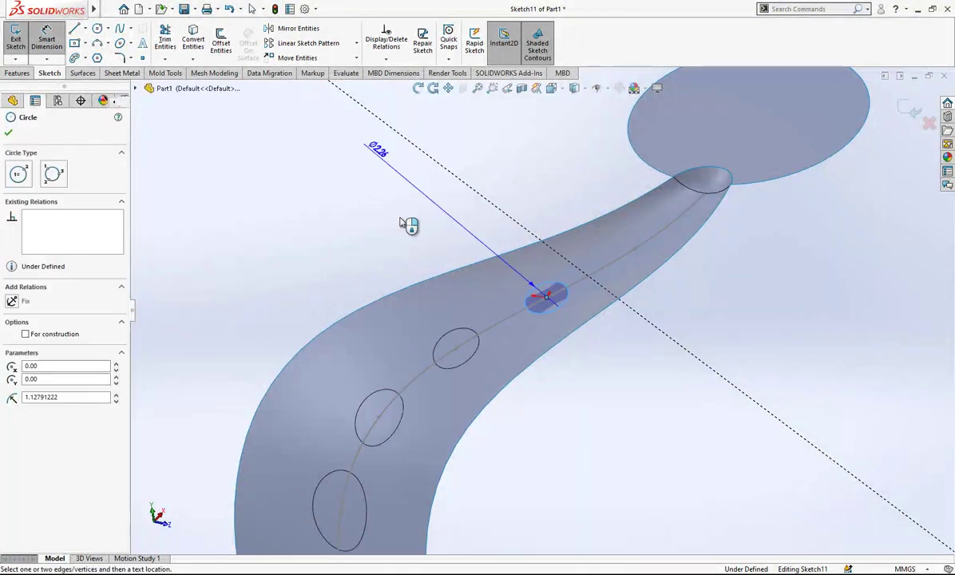
click(407, 224)
text(2)
key(Return)
scroll(391, 214, up, 3)
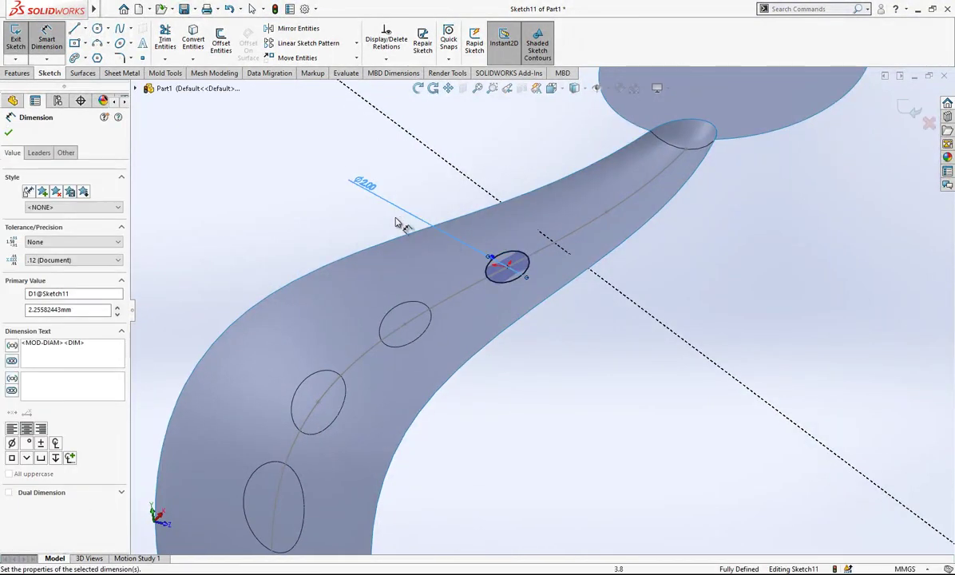
click(913, 111)
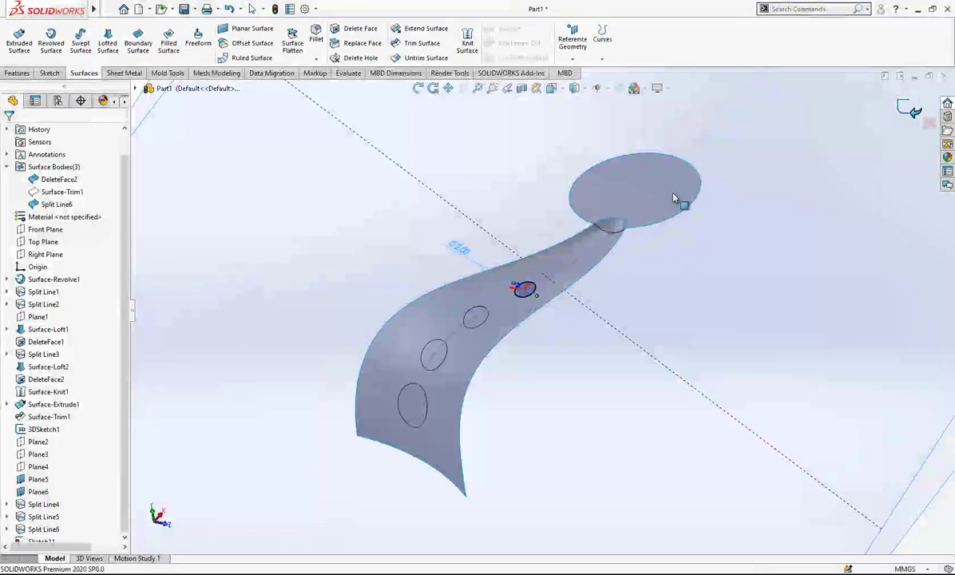
- Split the flute face with a projection split line from the 2 mm circle sketch
click(601, 60)
click(631, 72)
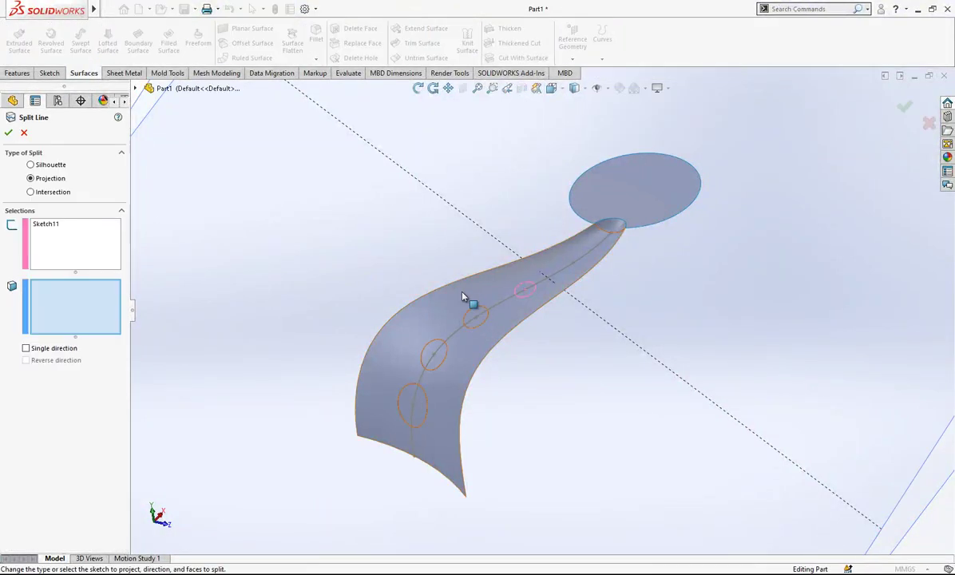
click(463, 295)
- Hide Plane5, the tangent plane carrying the 2 mm circle
scroll(431, 279, up, 5)
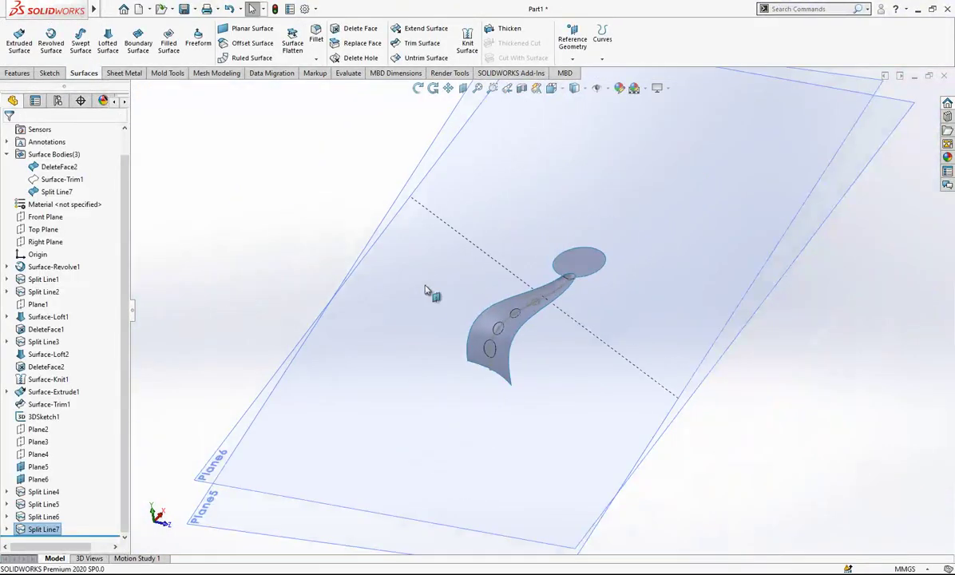
click(37, 467)
click(62, 440)
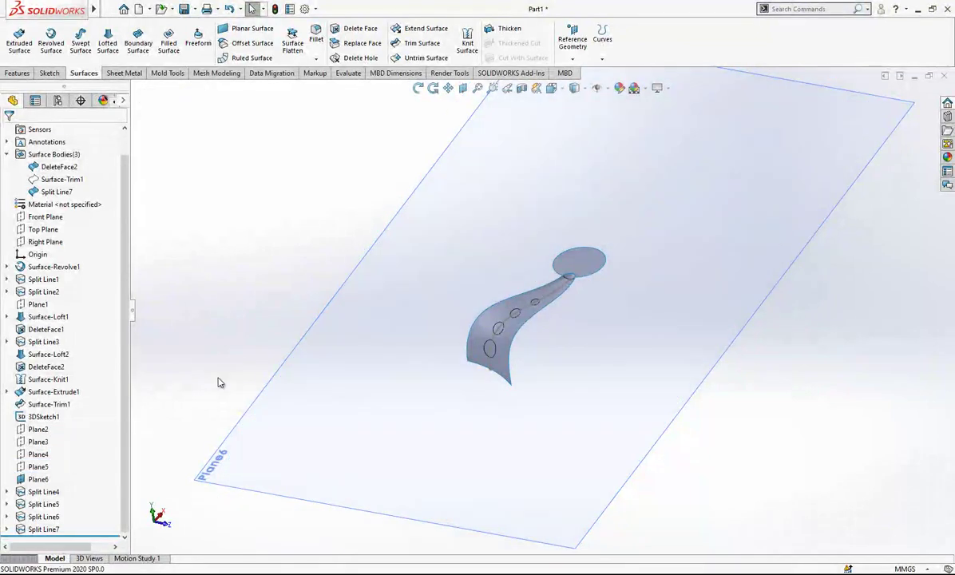
- Open a sketch on Plane6 and start a centre-point circle at the sketch origin on the flute's centre curve
click(37, 479)
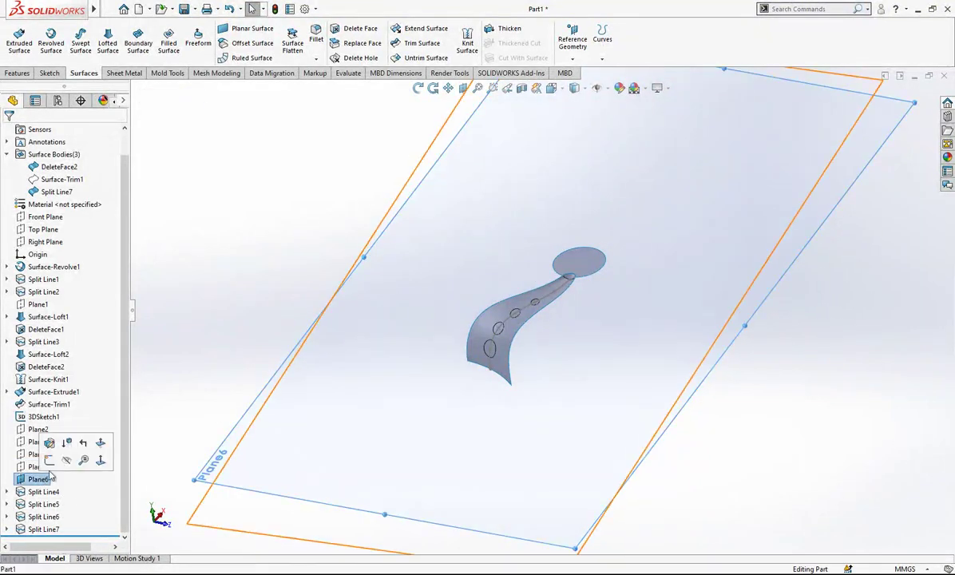
click(60, 452)
click(96, 29)
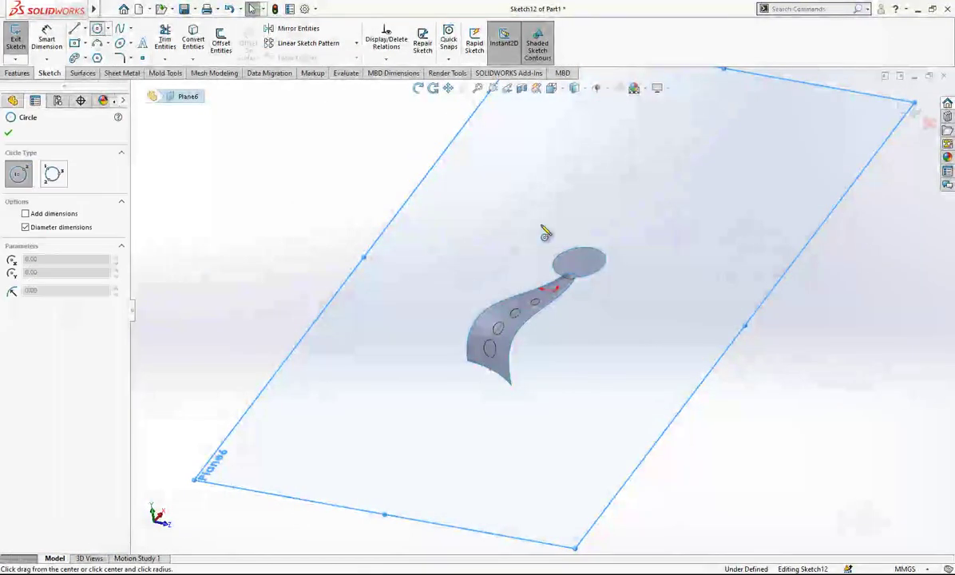
scroll(559, 313, down, 5)
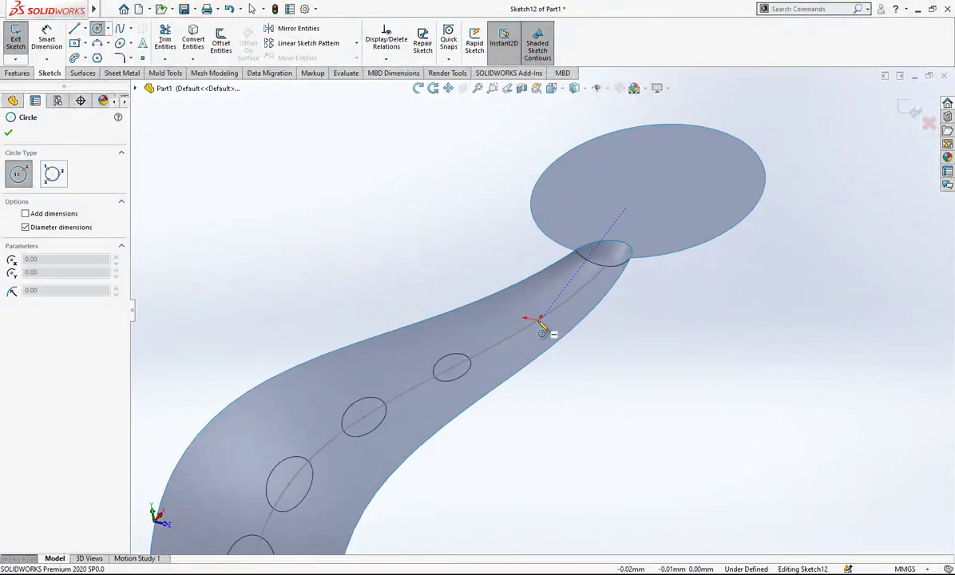
- Sketch a circle about 3.4 mm in diameter near the guide curve's last point, towards the narrow end of the arm
click(535, 321)
click(558, 341)
scroll(547, 328, down, 3)
key(Escape)
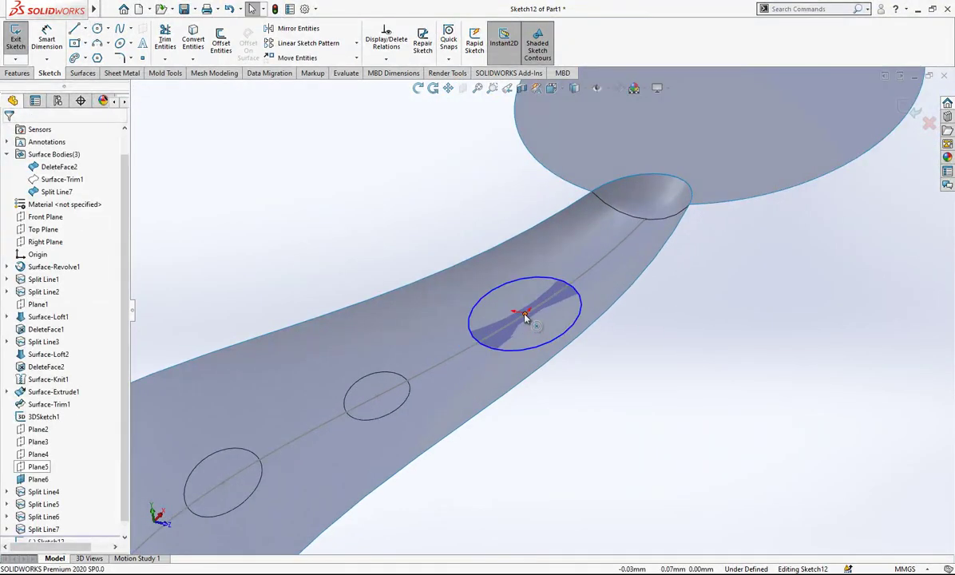
- Make the circle's centre coincident with the 3D sketch point on the guide curve
mouse_move(525, 317)
mouse_down()
mouse_move(539, 318)
mouse_move(526, 318)
mouse_up()
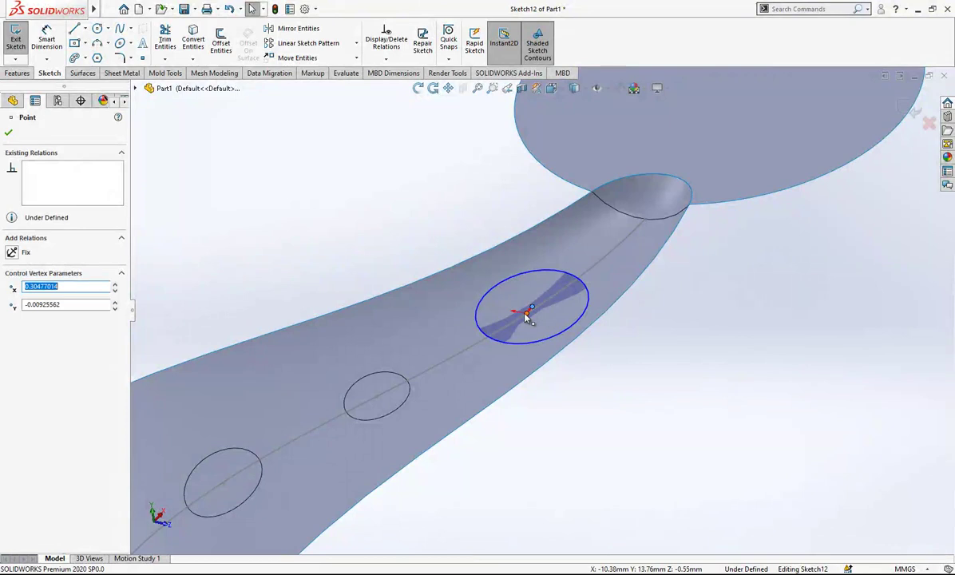
ctrl+click(526, 313)
click(50, 343)
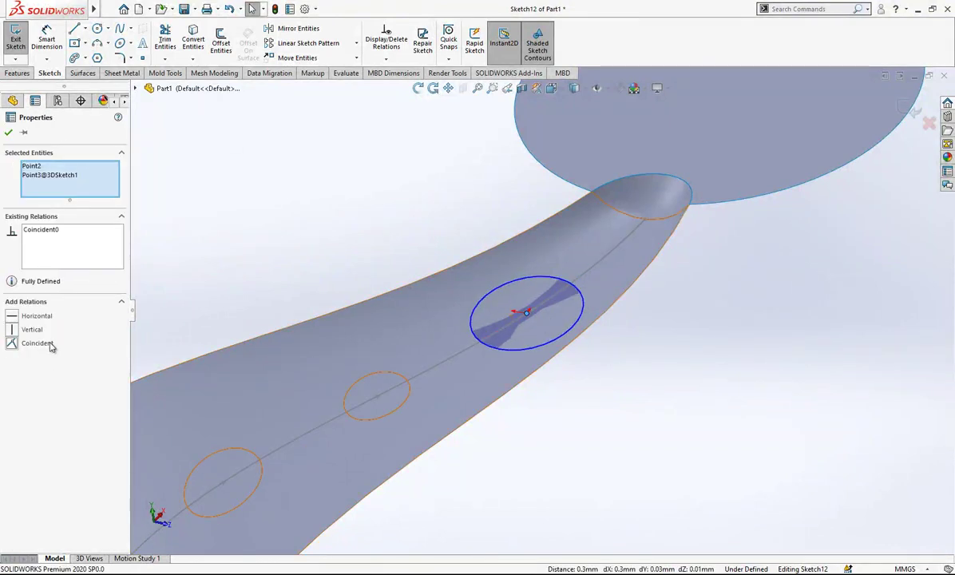
click(177, 184)
- Dimension the circle's diameter to 1.5 mm and exit the sketch
click(46, 40)
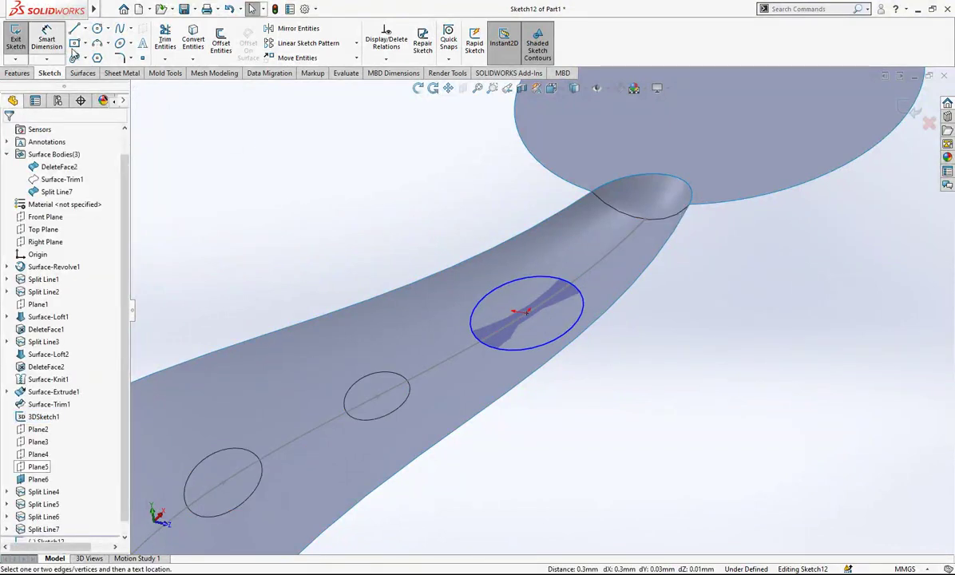
click(563, 265)
click(565, 260)
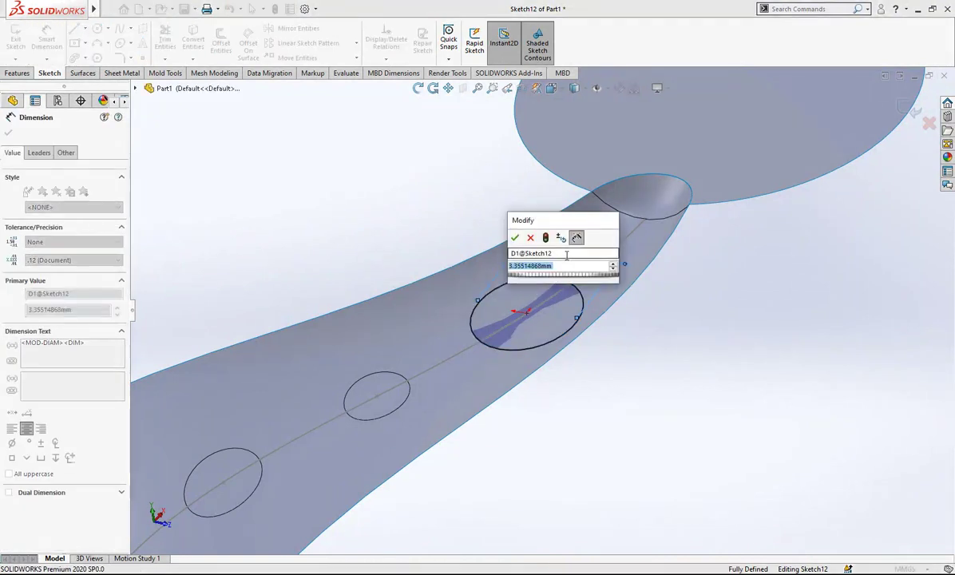
text(1.5)
key(Return)
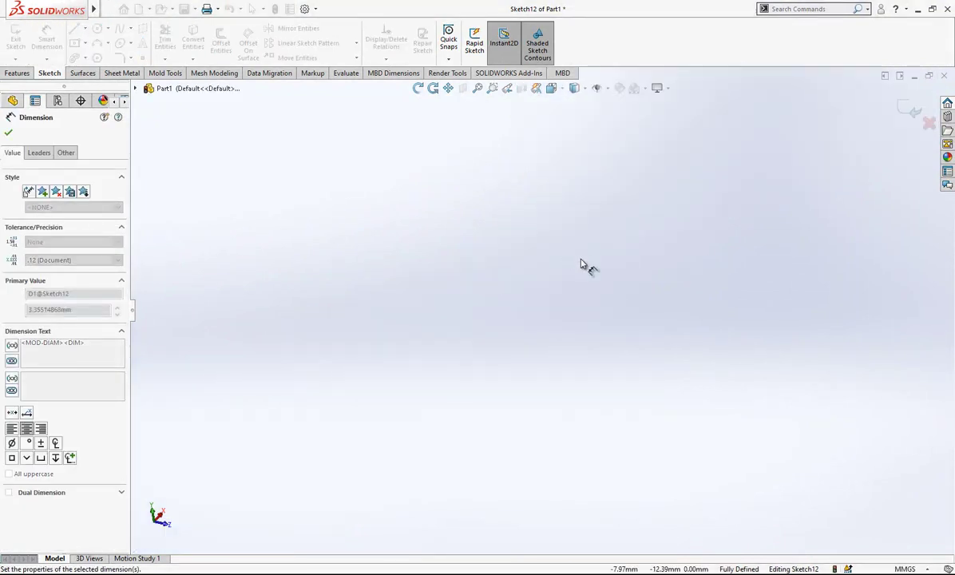
scroll(583, 294, up, 5)
key(Escape)
scroll(479, 207, down, 3)
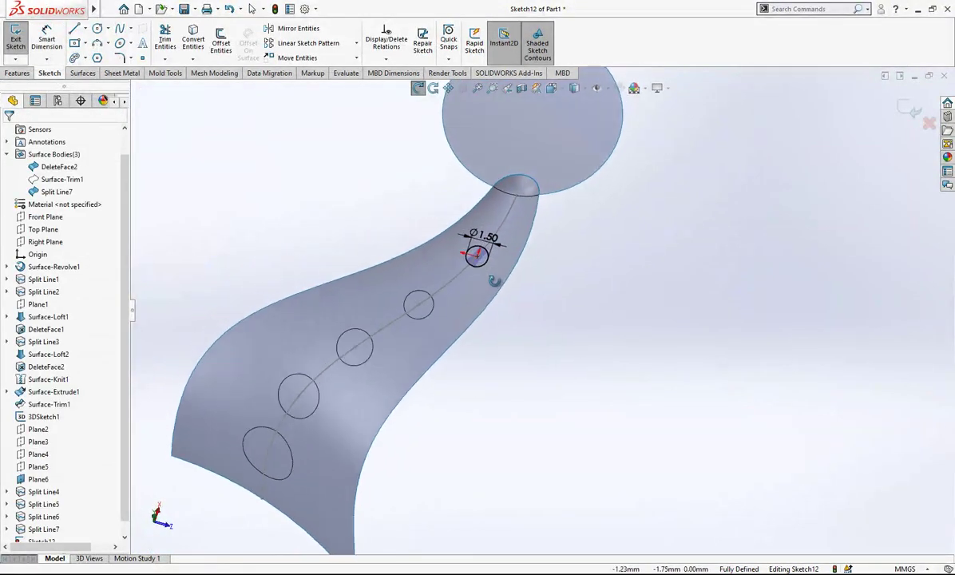
middle_drag(491, 258, 500, 265)
scroll(546, 294, up, 2)
click(910, 99)
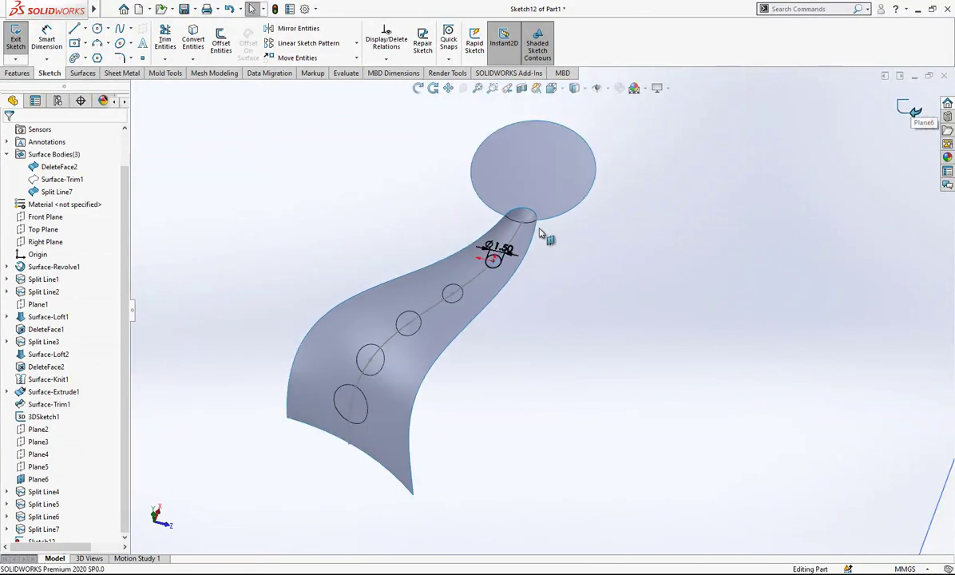
- Split the curved arm surface with the 1.5 mm circle sketch using Split Line
click(602, 40)
click(723, 74)
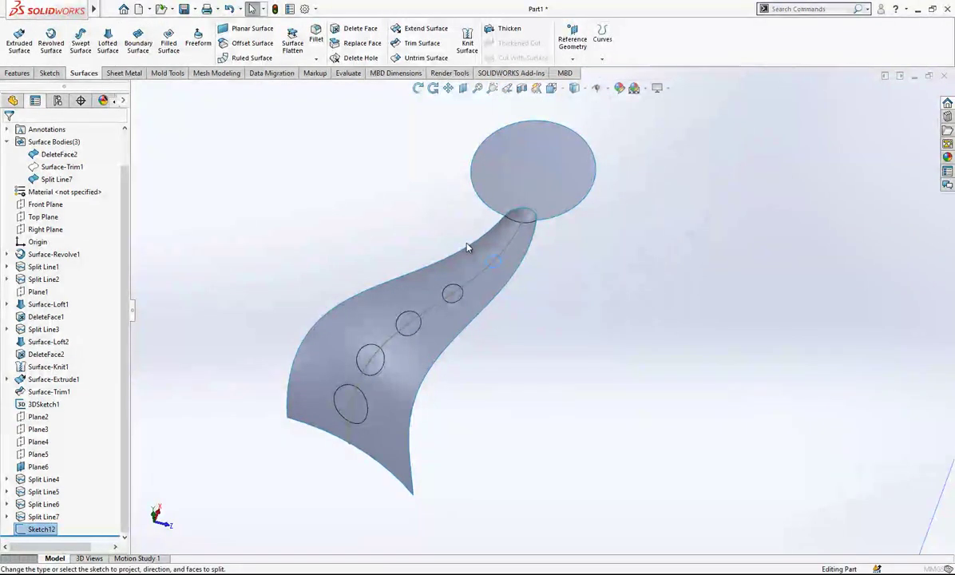
click(470, 269)
right_click(471, 271)
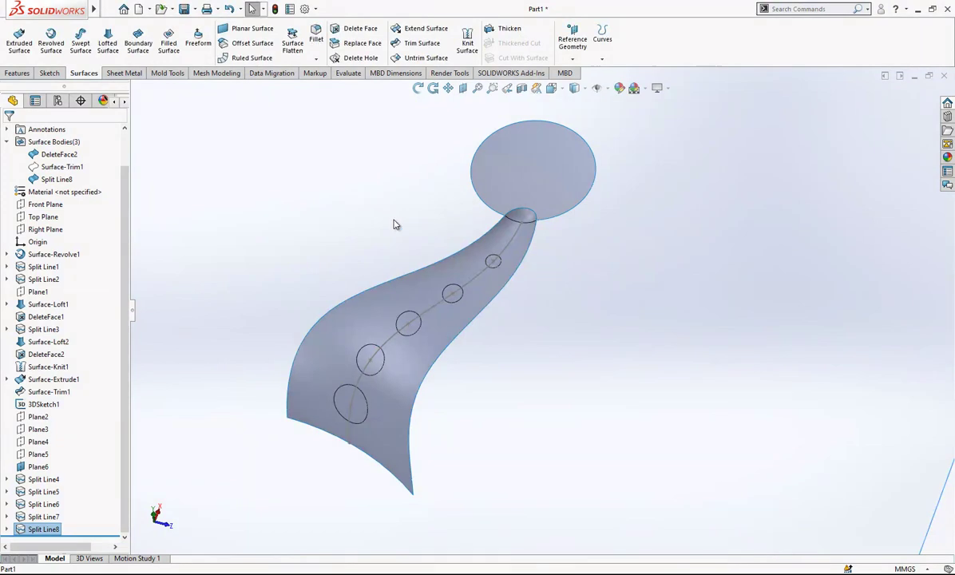
- Hide the 3D guide curve and the reference plane Plane6
click(489, 271)
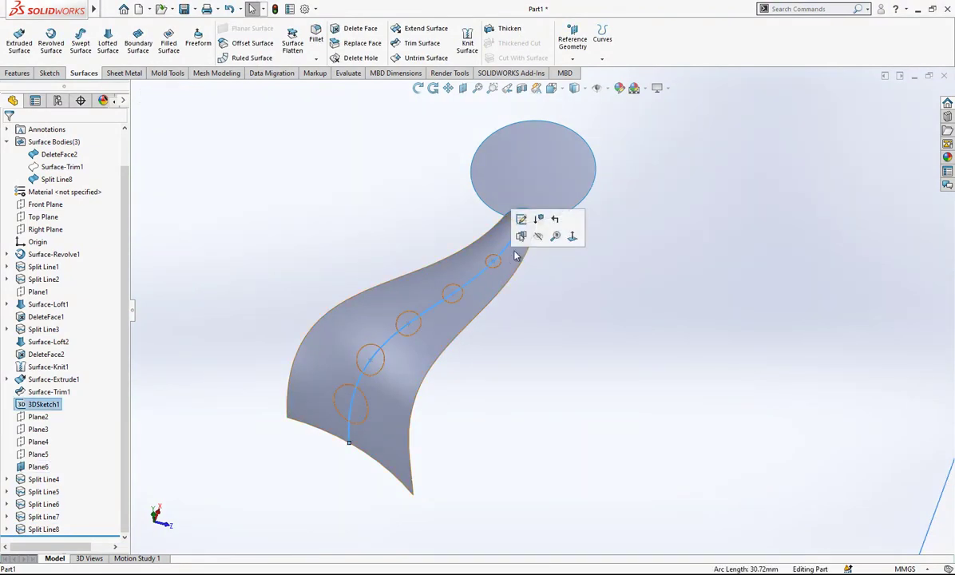
click(538, 237)
middle_drag(464, 297, 464, 220)
scroll(465, 220, up, 5)
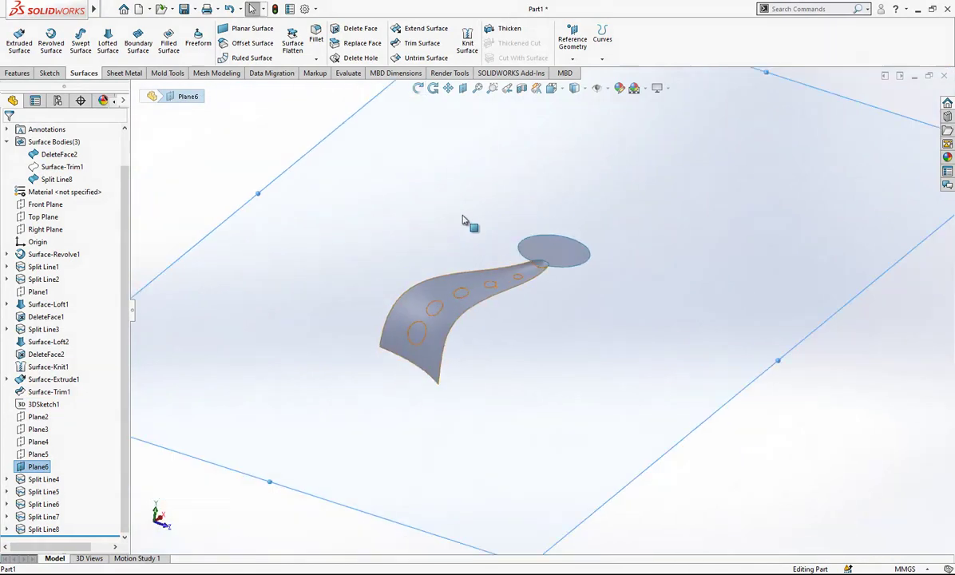
click(499, 201)
click(563, 164)
scroll(545, 310, down, 5)
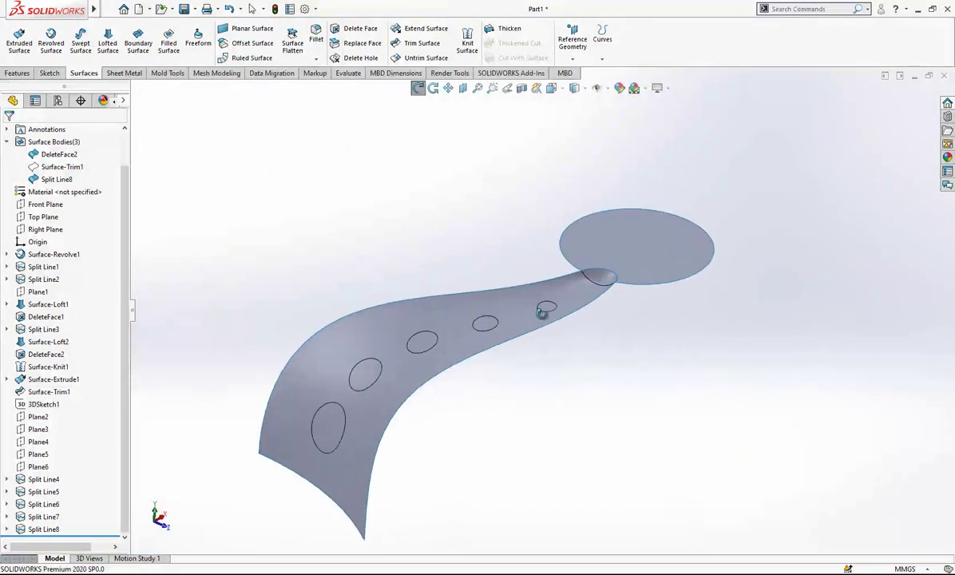
mouse_move(545, 310)
middle_down()
mouse_move(503, 329)
mouse_move(567, 304)
mouse_move(550, 329)
middle_up()
scroll(560, 307, up, 2)
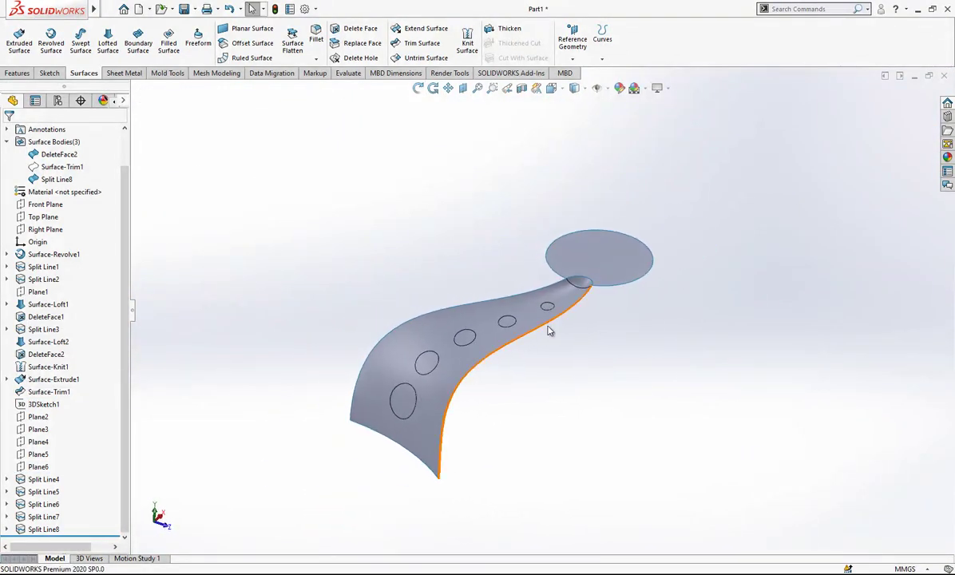
- Delete the five circular split faces along the arm with Delete Face, using the Delete option
scroll(523, 331, down, 1)
click(353, 31)
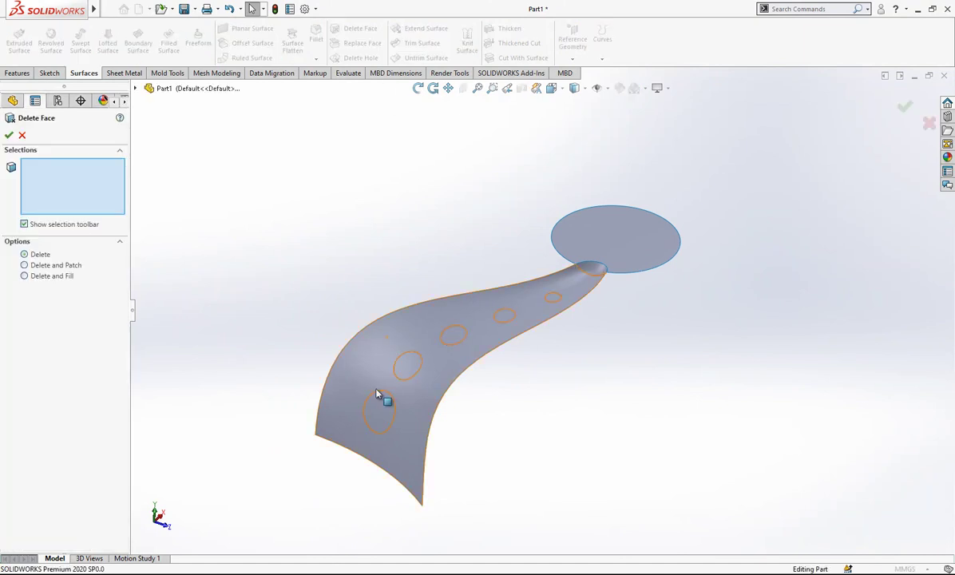
click(380, 407)
click(408, 364)
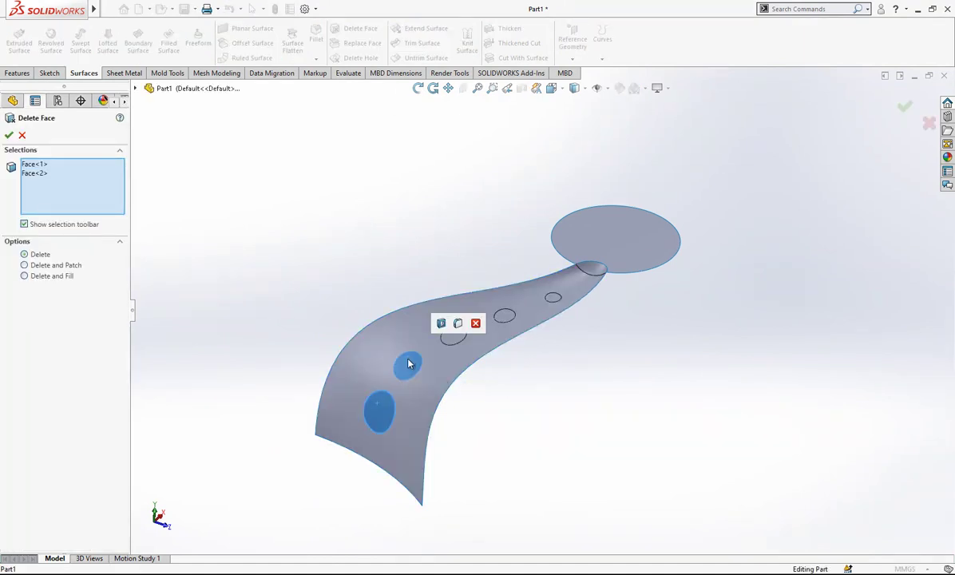
click(449, 340)
click(553, 298)
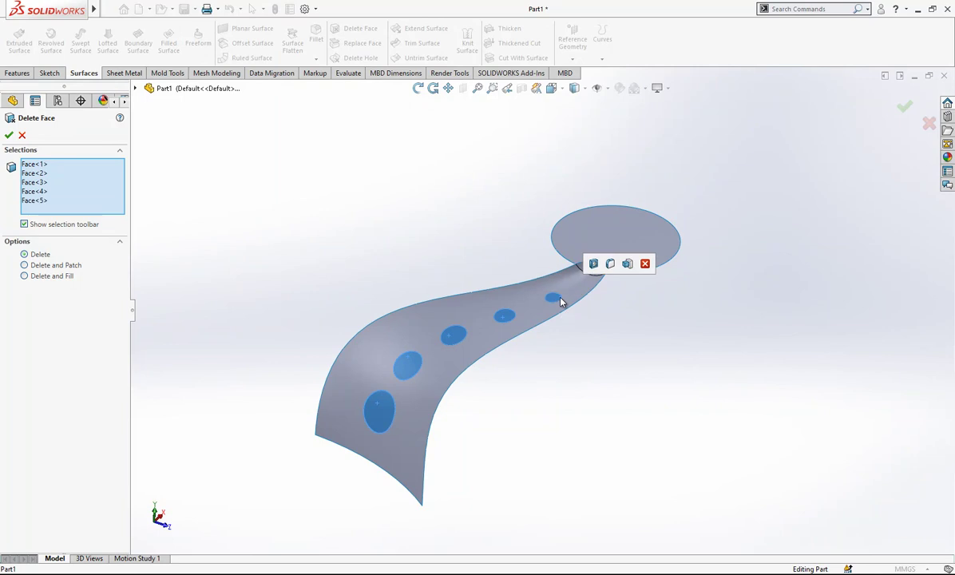
click(9, 136)
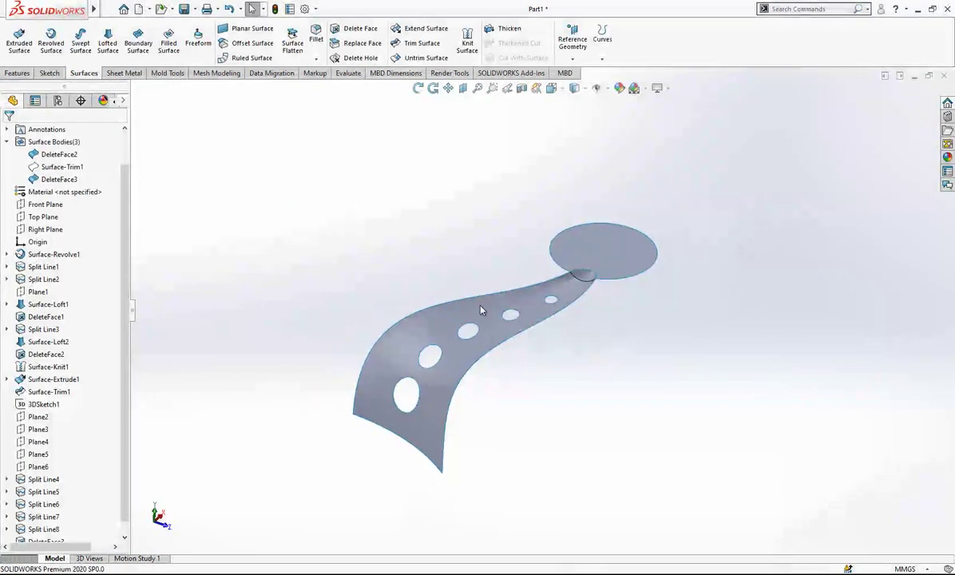
click(246, 57)
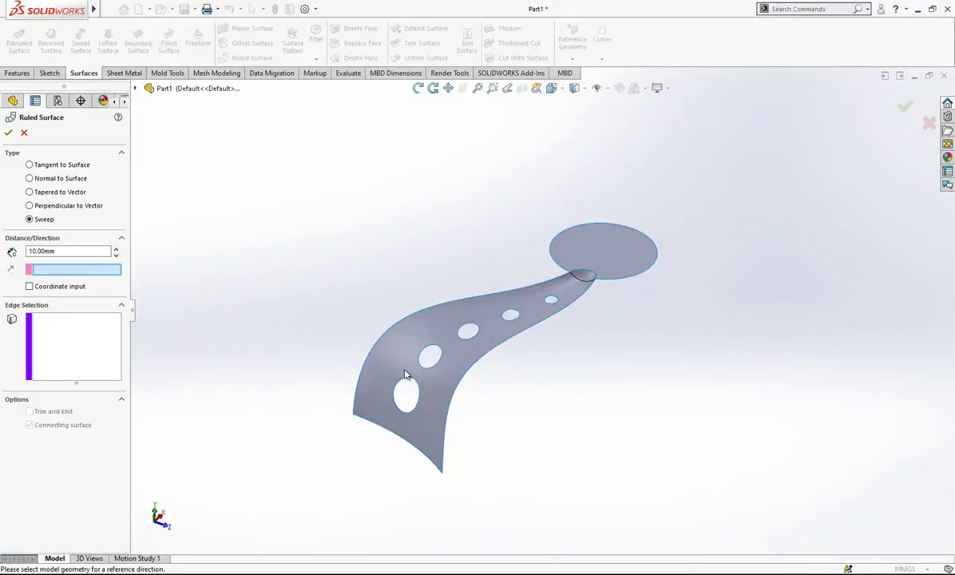
click(70, 207)
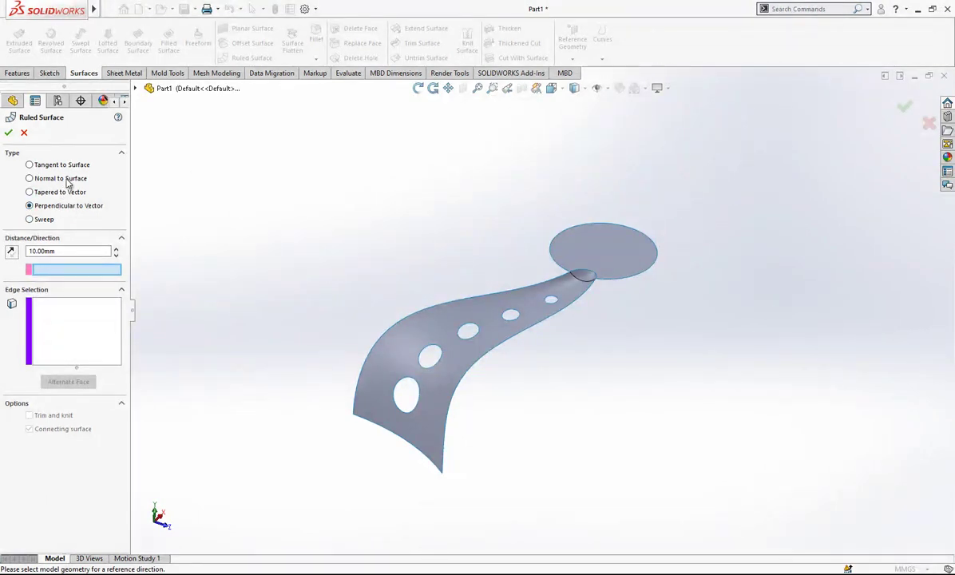
click(63, 179)
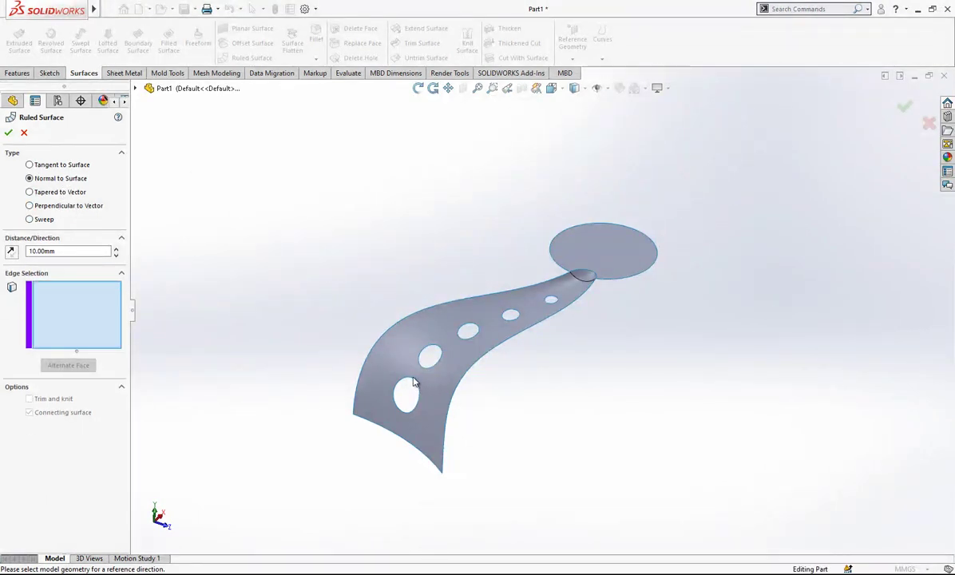
scroll(410, 378, down, 2)
key(Escape)
click(434, 375)
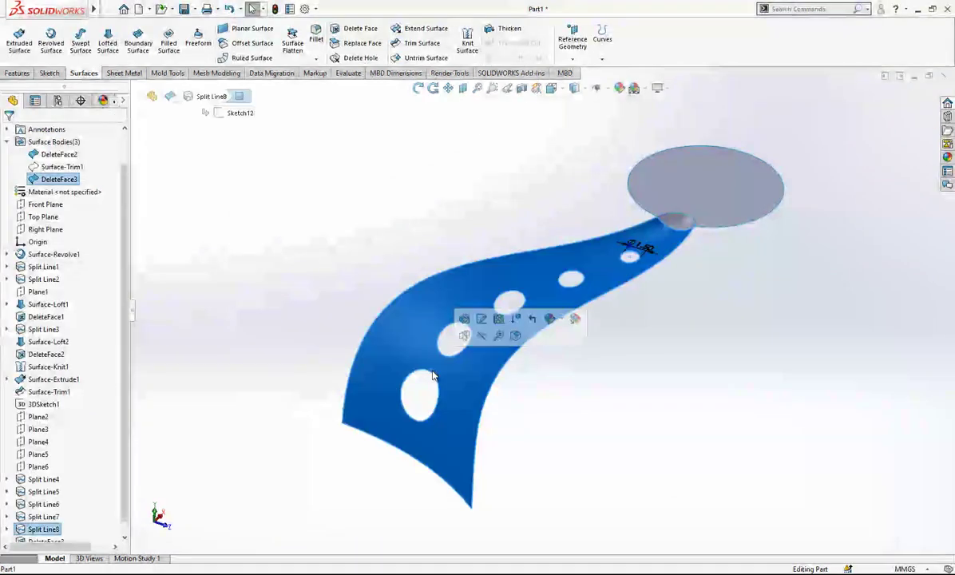
click(430, 375)
click(496, 194)
click(257, 45)
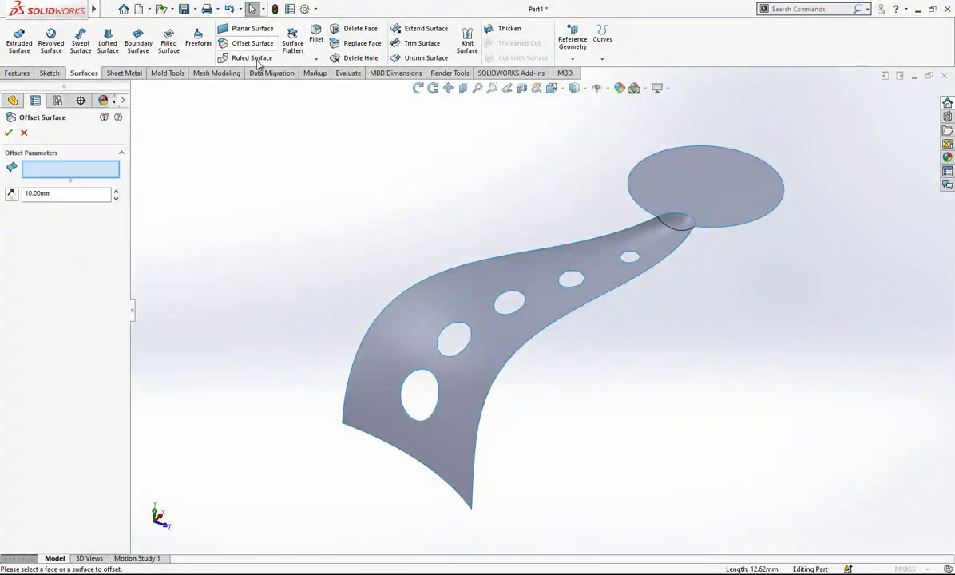
click(257, 60)
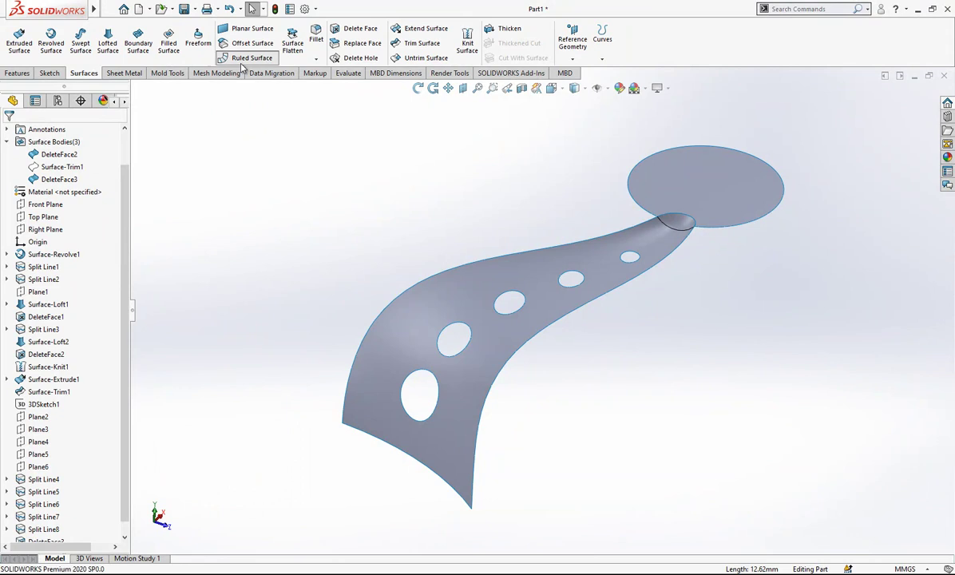
- Create a Normal to Surface ruled surface from the largest hole's edge, 2 mm long with its direction reversed
click(252, 58)
click(62, 203)
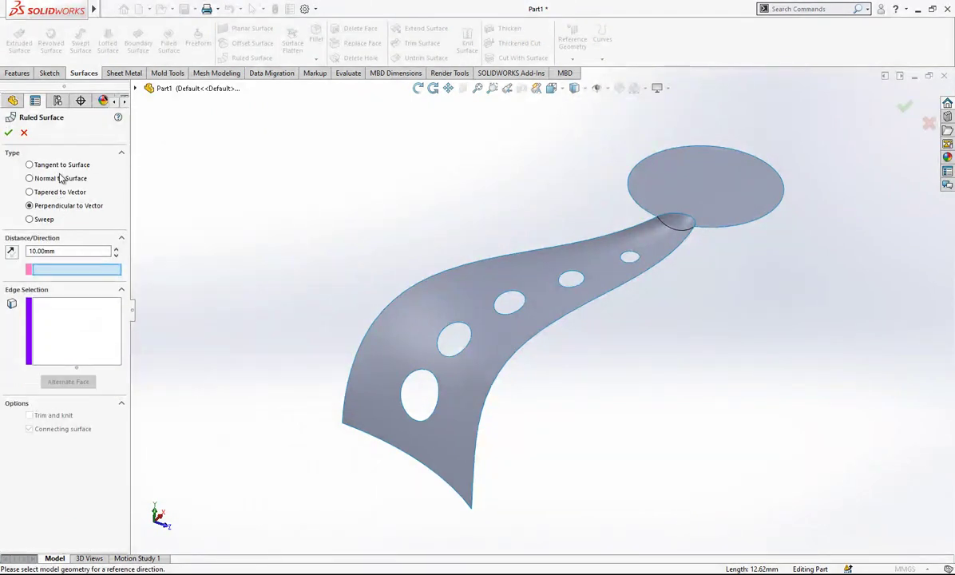
click(60, 178)
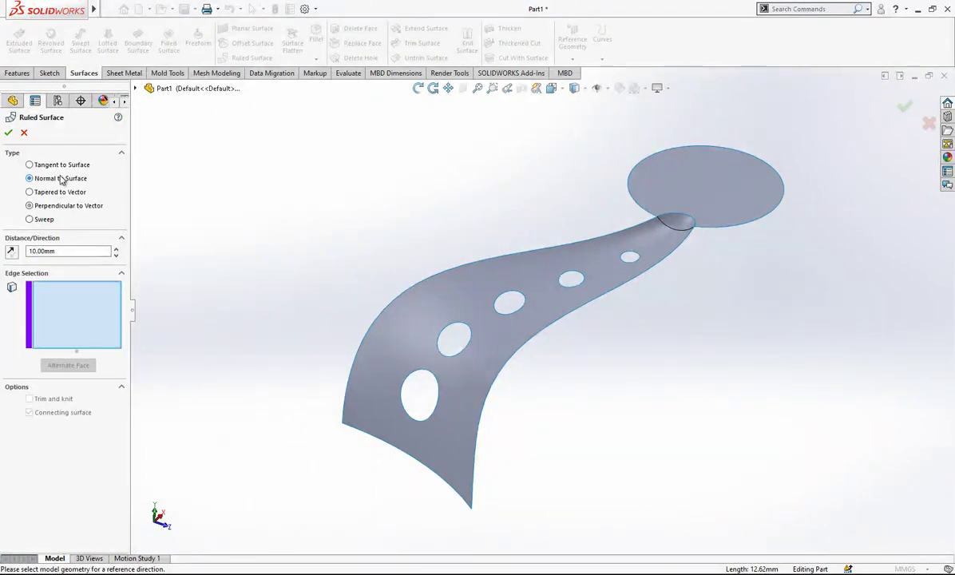
click(424, 376)
click(12, 251)
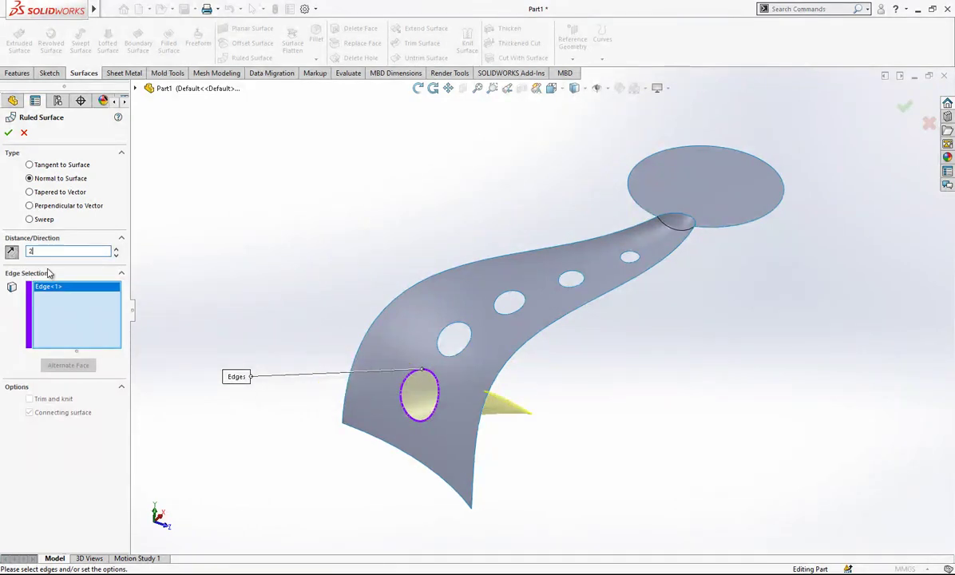
key(Return)
key(Return)
- Create reversed 2 mm ruled surfaces, normal to the arm, from the edges of the second and third largest holes
key(Return)
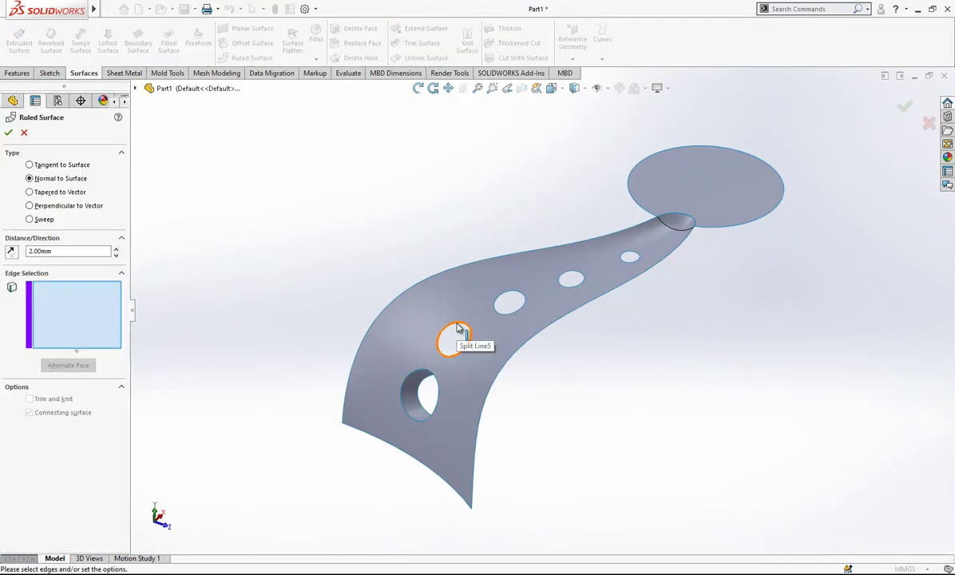
click(459, 328)
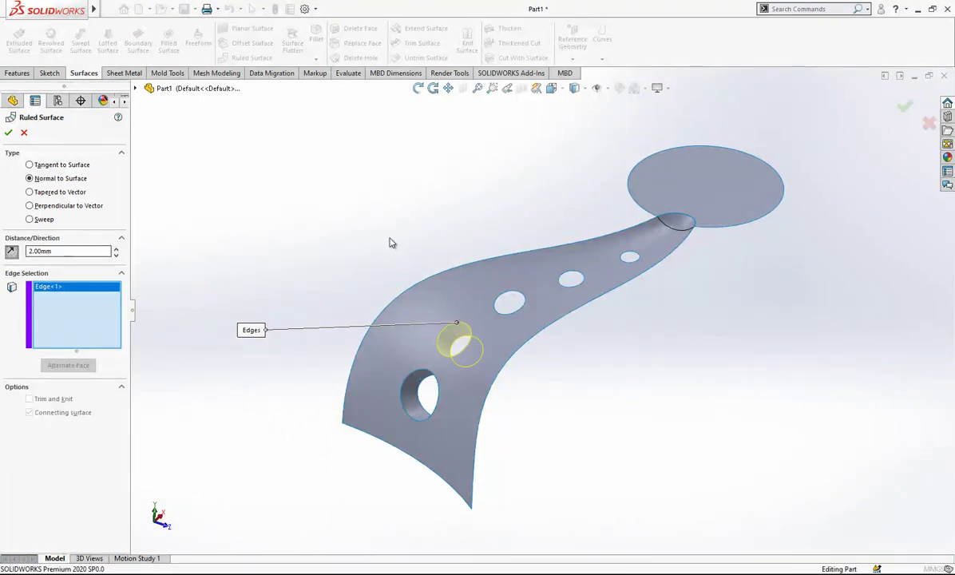
key(Return)
key(Return)
click(516, 297)
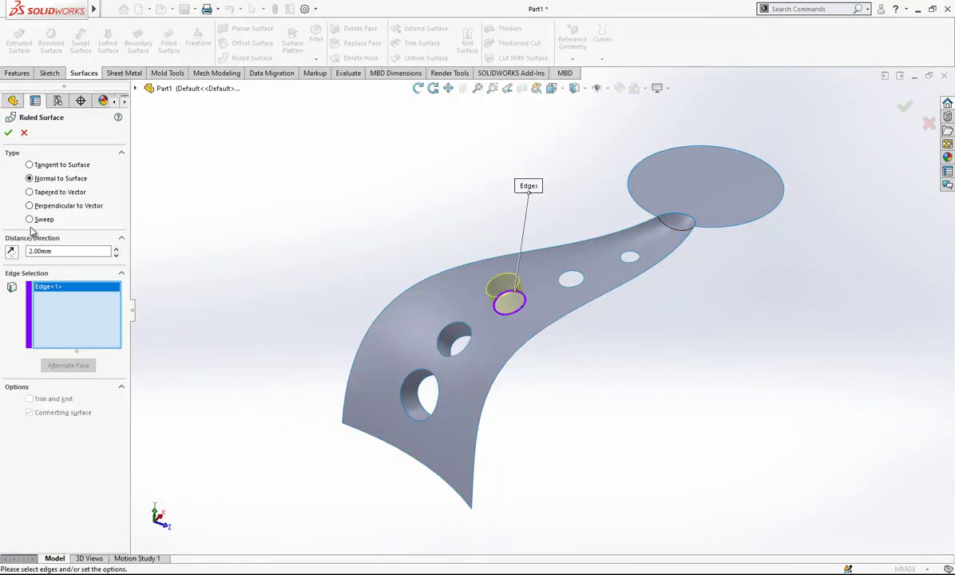
click(12, 251)
key(Return)
- Create reversed 2 mm ruled surfaces, normal to the arm, from the edges of the two smallest holes
key(Return)
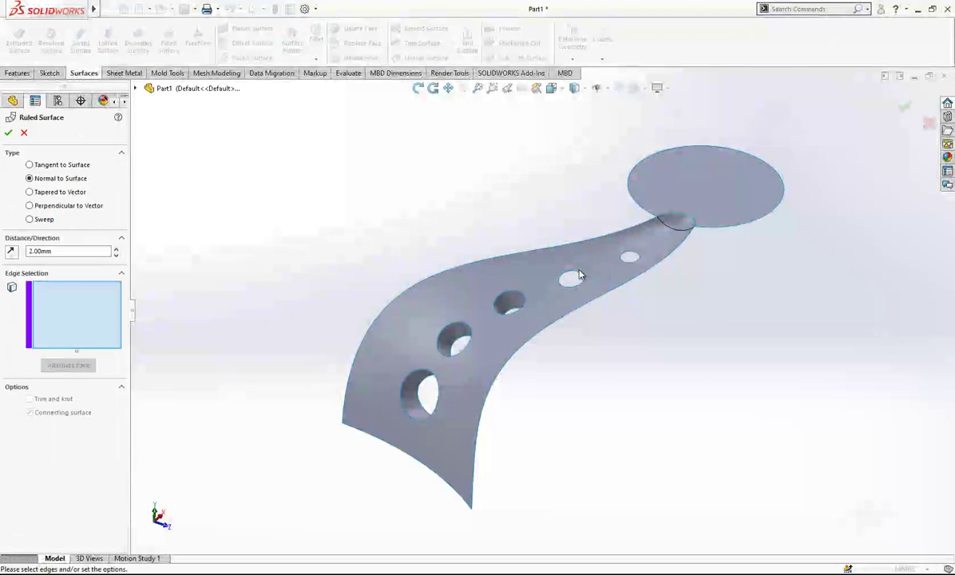
click(572, 279)
click(11, 251)
key(Return)
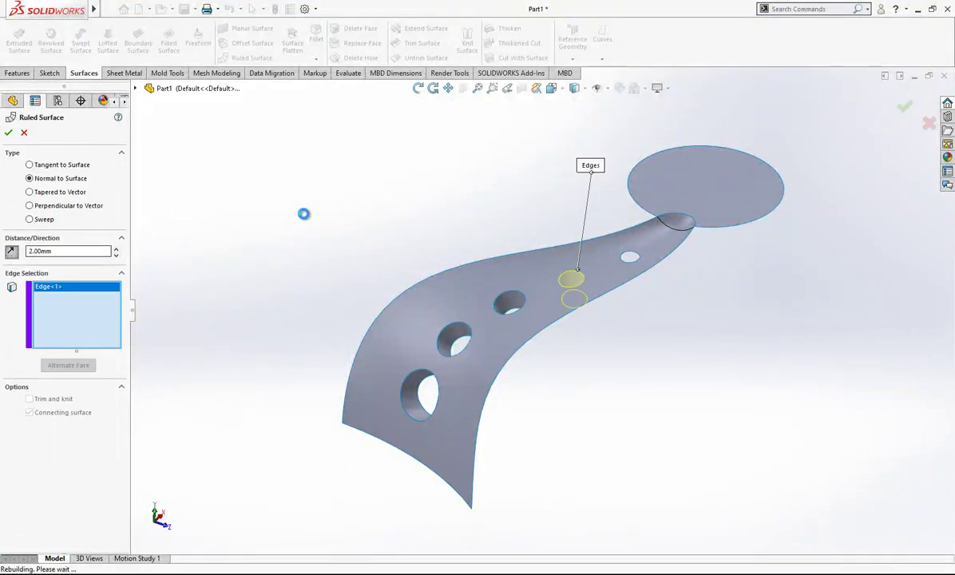
key(Return)
click(629, 257)
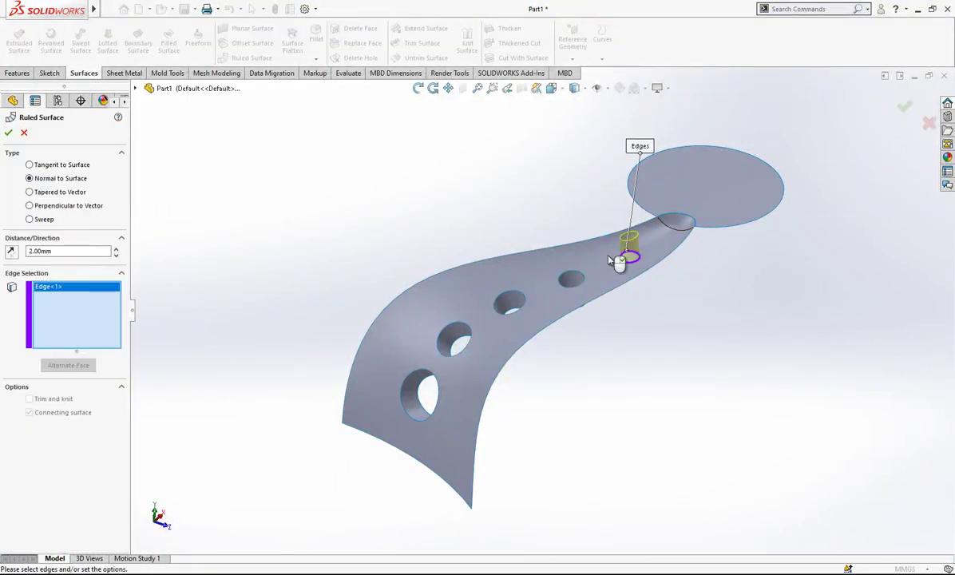
click(12, 251)
key(Return)
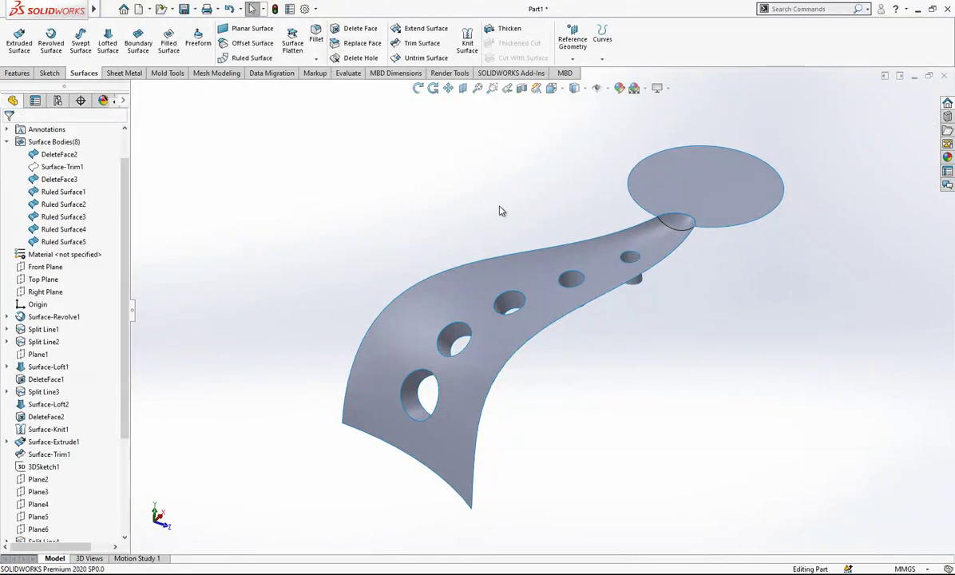
- Hide the perforated arm surface body, leaving the ruled surfaces and disc displayed
middle_drag(503, 209, 588, 249)
click(545, 278)
click(580, 247)
scroll(588, 249, up, 1)
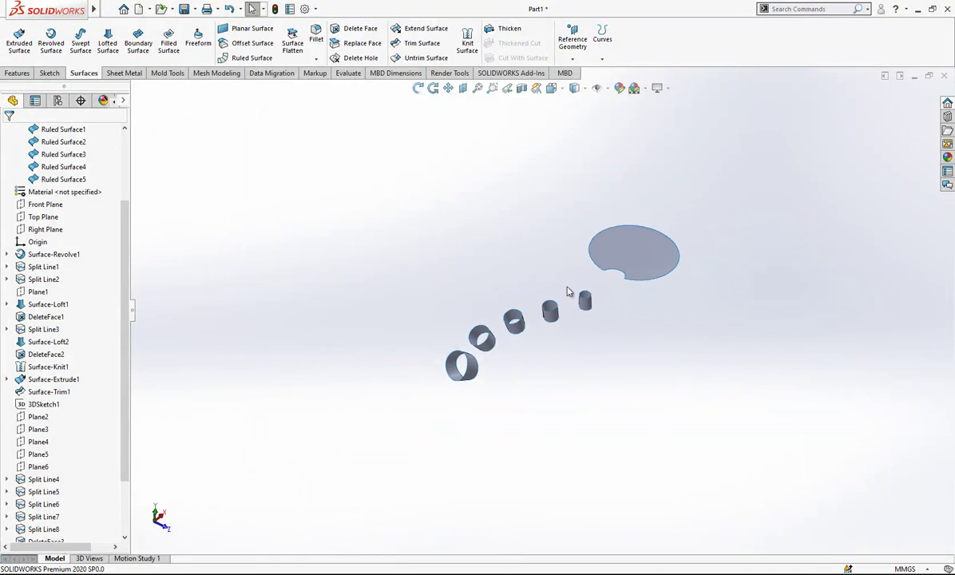
- Show the extruded surface body that passes lengthwise through the five ruled surfaces
scroll(594, 305, down, 3)
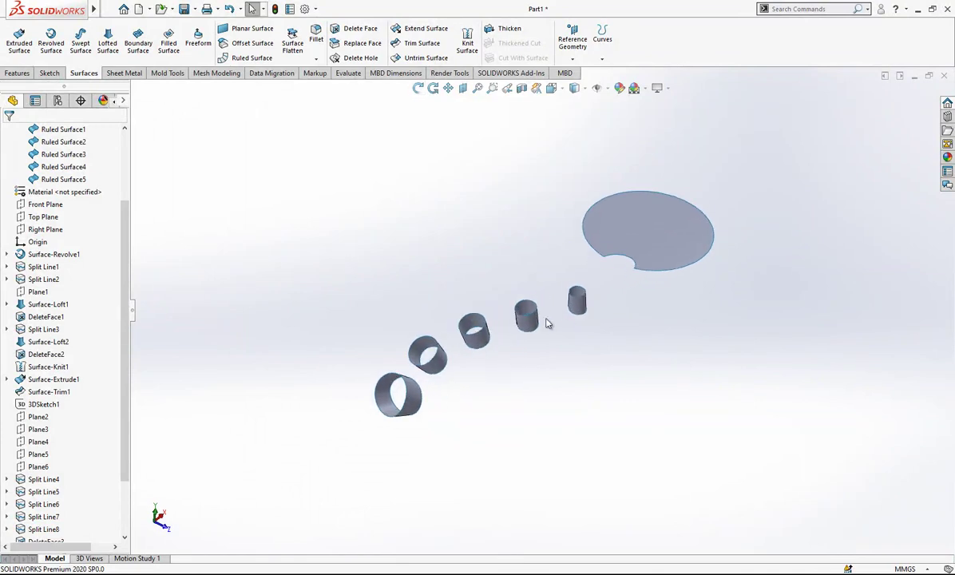
click(54, 383)
click(64, 366)
scroll(536, 304, up, 1)
mouse_move(504, 307)
middle_down()
mouse_move(443, 211)
mouse_move(557, 273)
mouse_move(503, 292)
middle_up()
scroll(513, 321, down, 2)
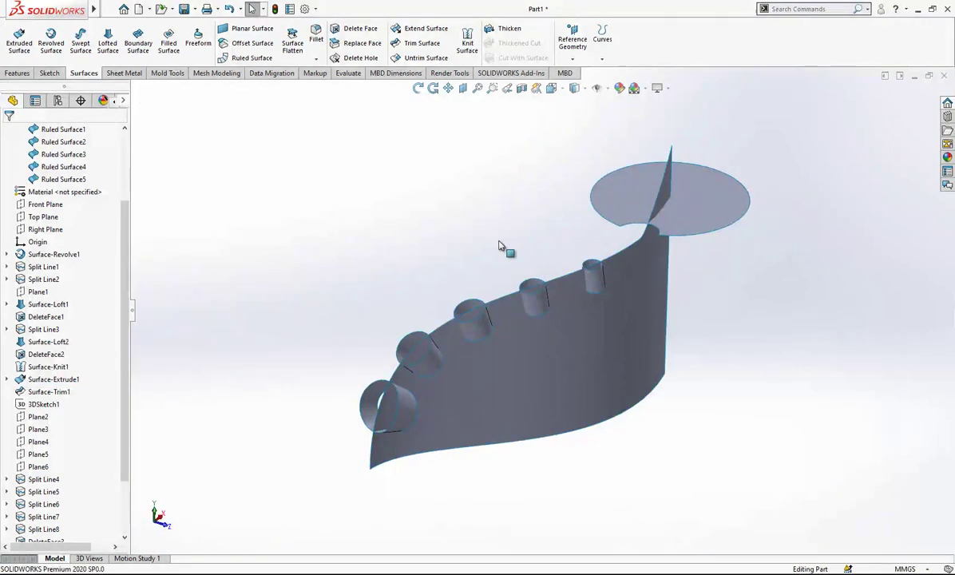
- Split all five ruled surfaces with an Intersection split line, using the extruded surface as the splitting face
click(602, 42)
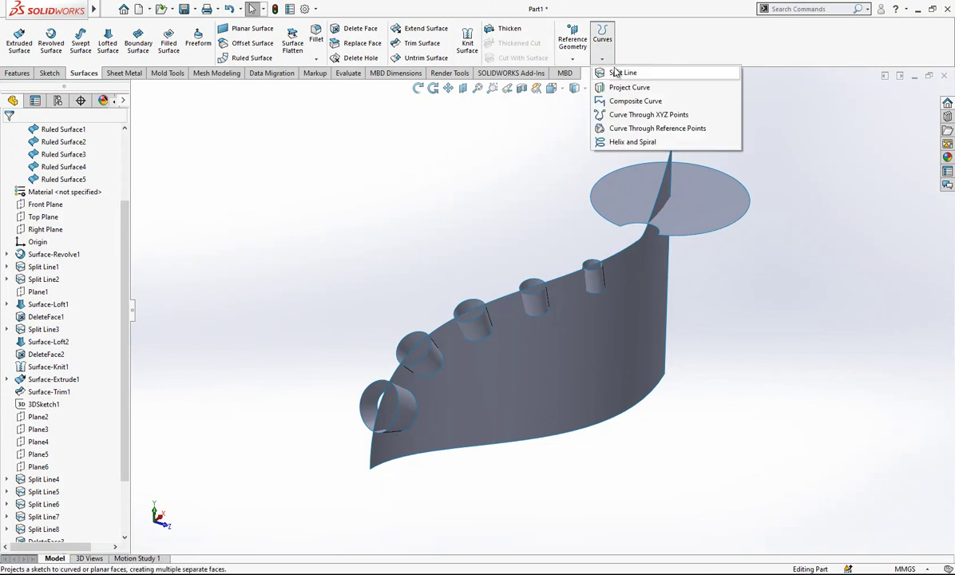
click(630, 70)
click(46, 191)
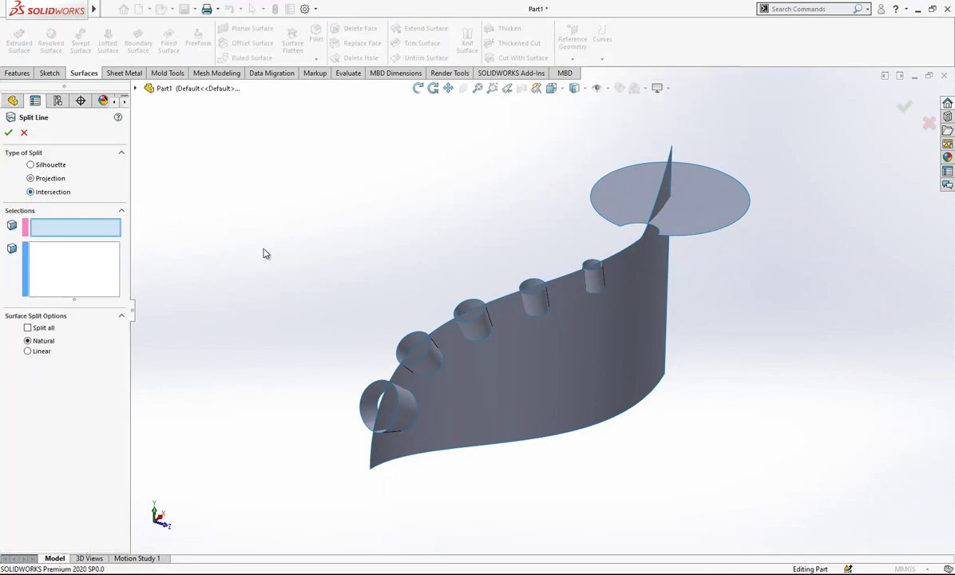
click(505, 323)
click(79, 275)
click(423, 391)
click(409, 416)
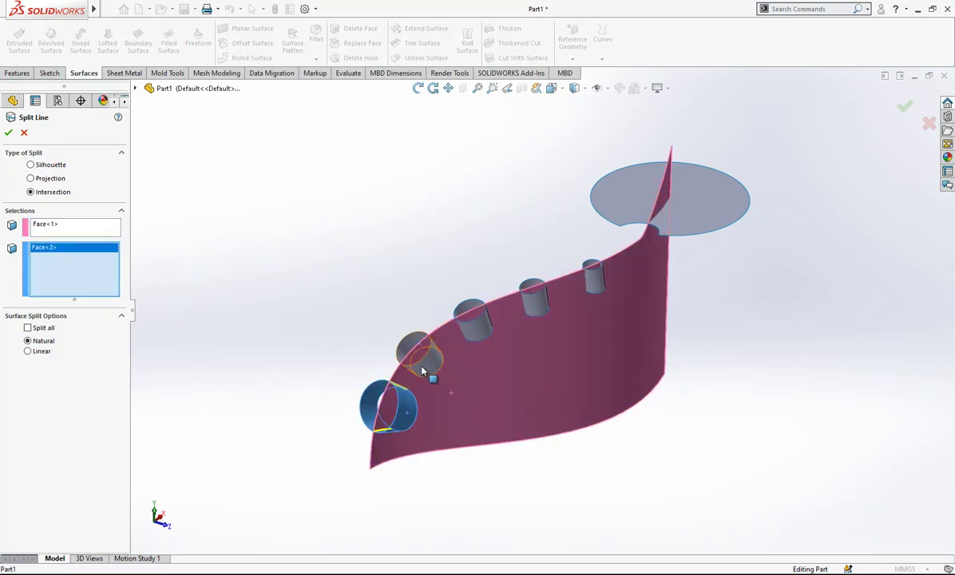
click(417, 352)
click(473, 320)
click(532, 300)
click(601, 289)
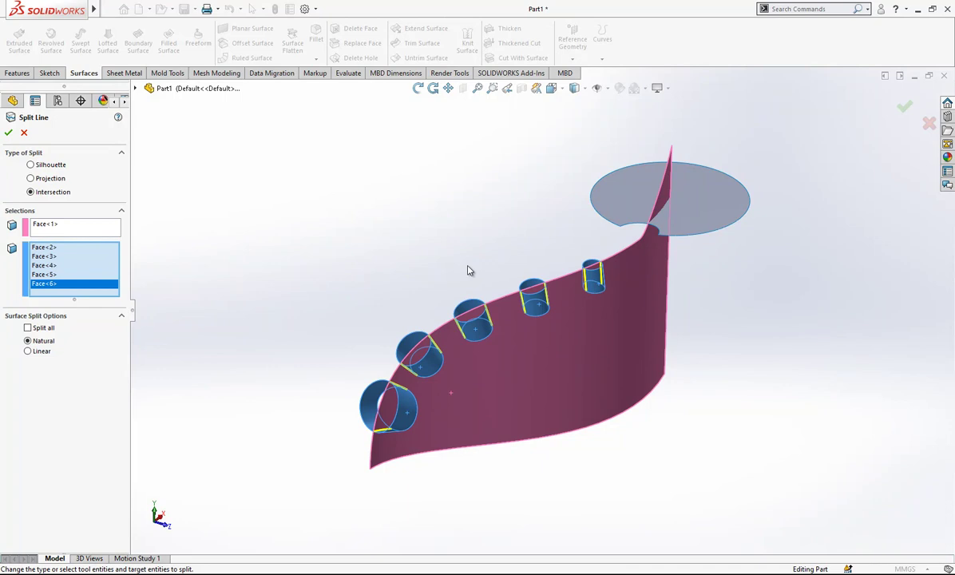
click(12, 132)
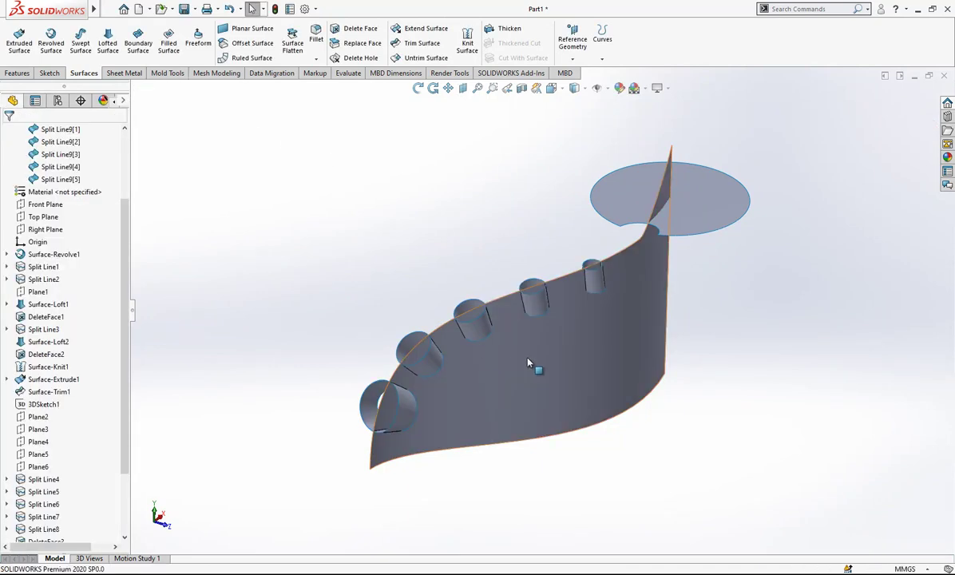
- Hide the extruded surface body, leaving the five split ruled surfaces and the disc displayed
click(511, 343)
click(581, 323)
scroll(546, 291, down, 3)
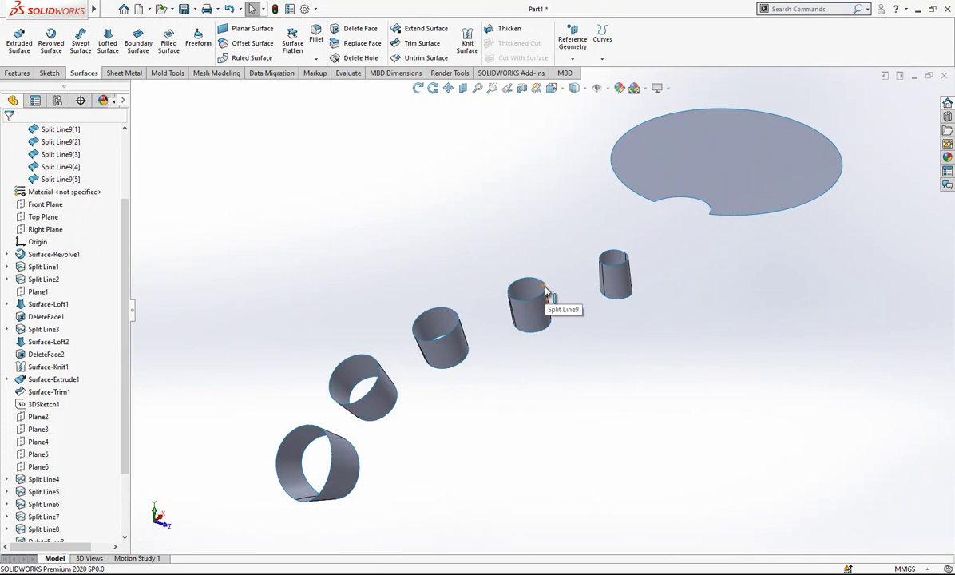
middle_drag(364, 384, 557, 322)
scroll(557, 322, down, 1)
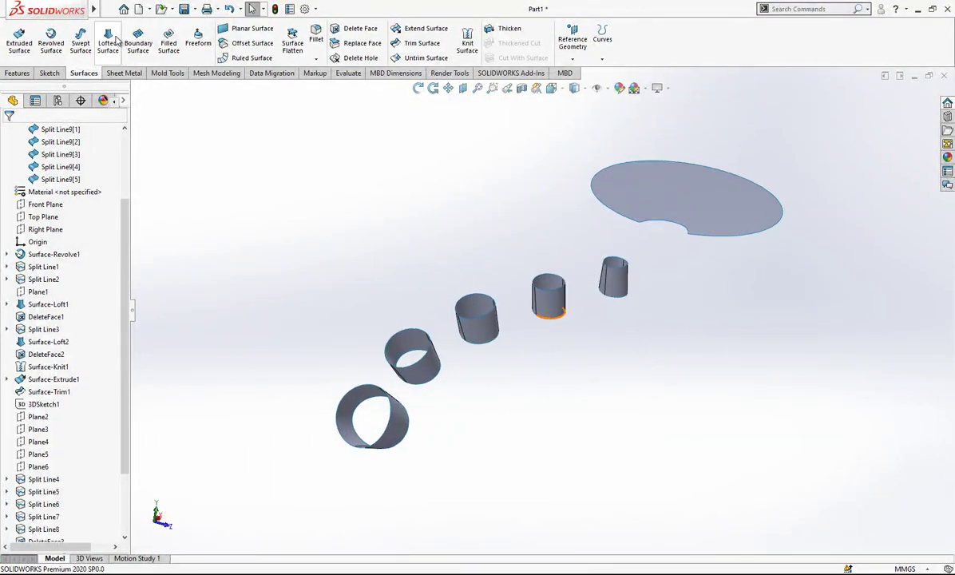
- Cap the upper end of the largest ruled surface with a loft between its two half-edges, both constraints set to Tangency To Face
scroll(383, 414, down, 1)
middle_drag(392, 409, 375, 386)
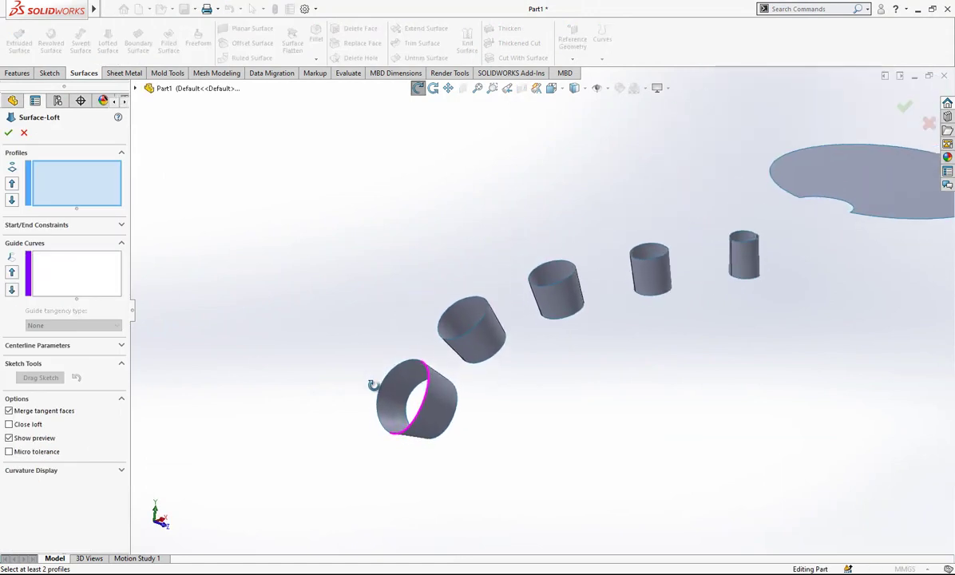
scroll(375, 386, down, 1)
click(446, 390)
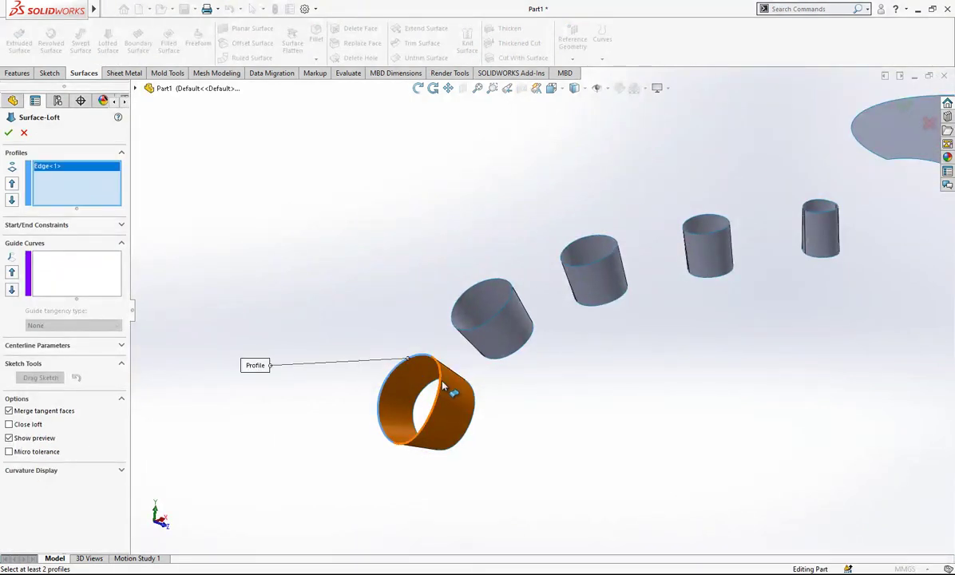
click(440, 389)
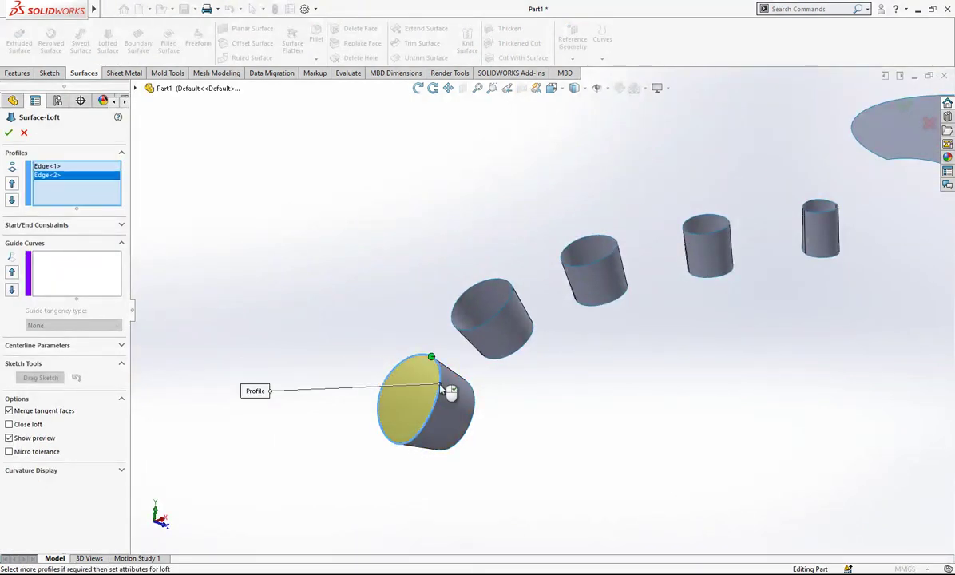
click(66, 227)
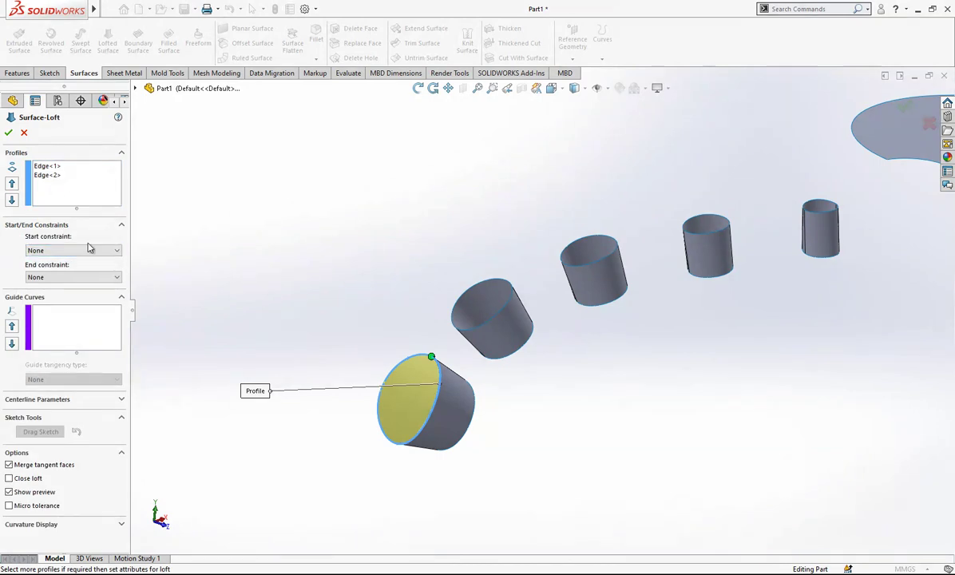
click(89, 250)
click(85, 275)
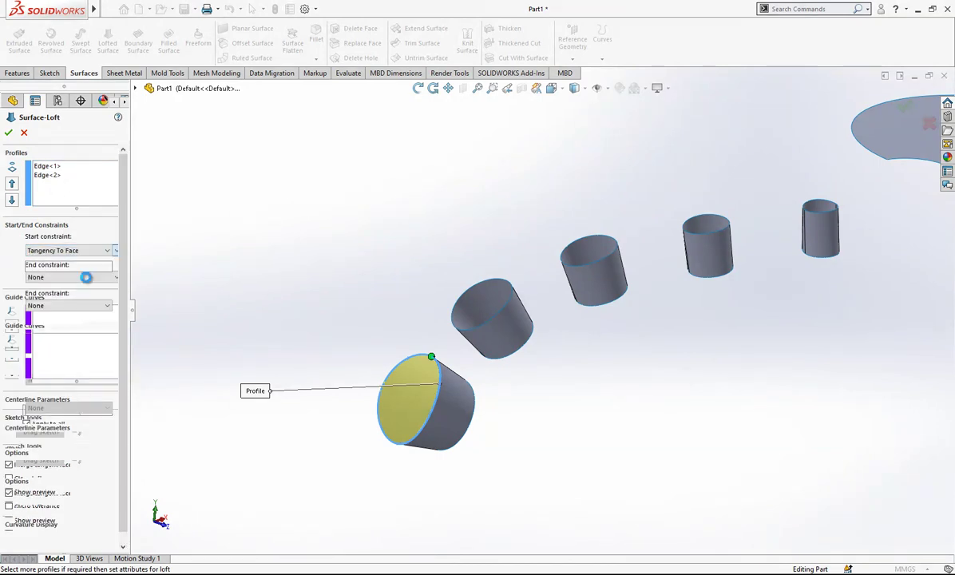
click(103, 305)
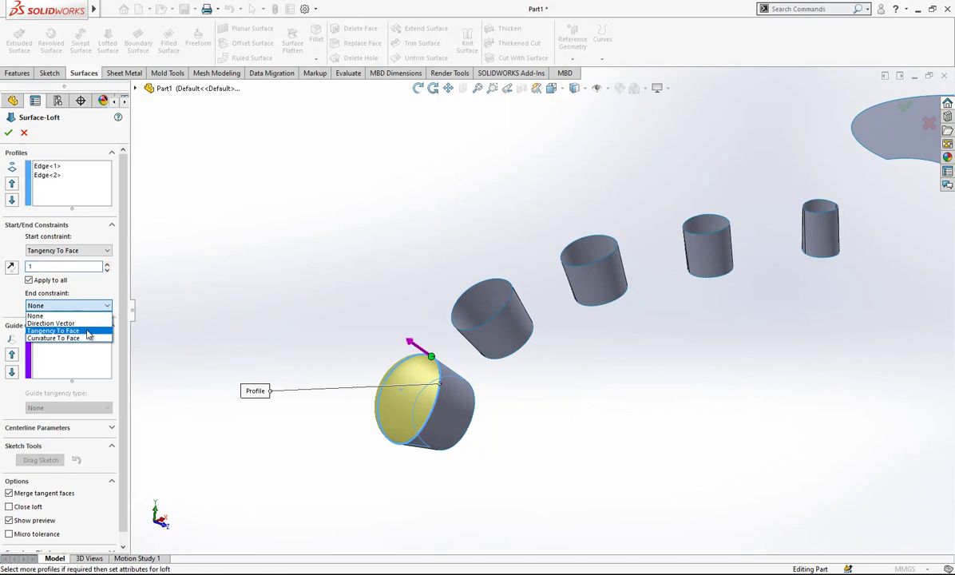
click(85, 331)
scroll(461, 405, down, 2)
middle_drag(455, 406, 415, 363)
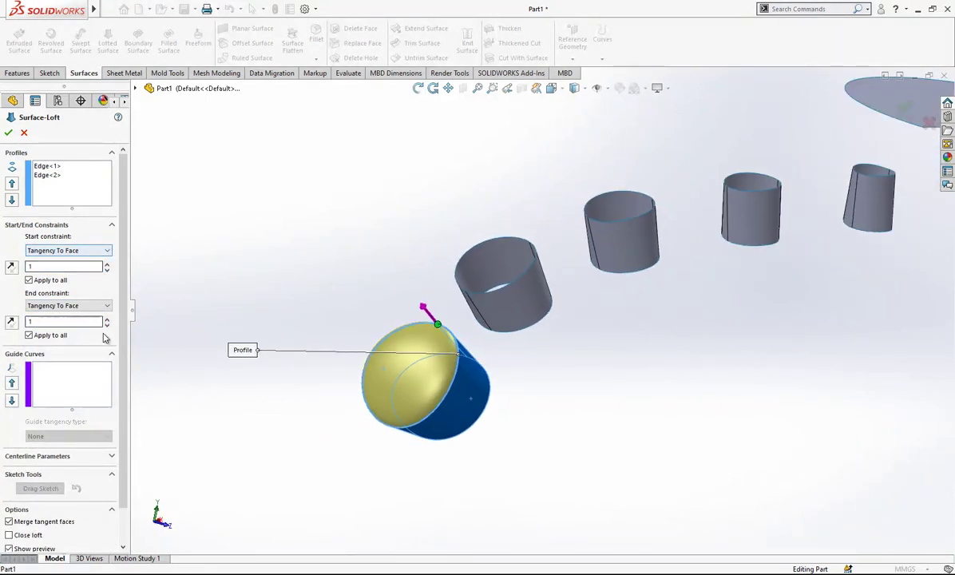
click(8, 132)
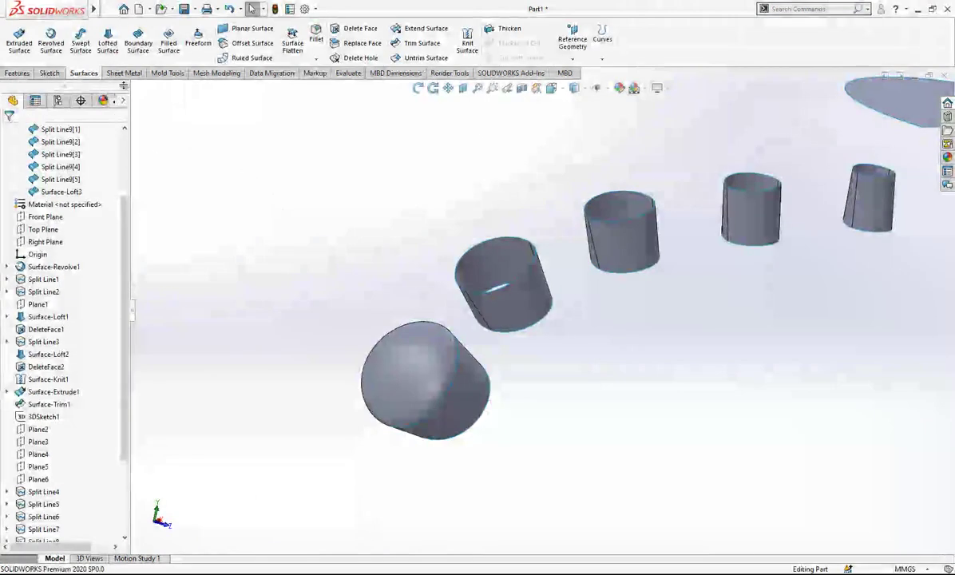
- Loft a cap between the two upper half-edges of the second largest ruled surface, with Tangency To Face at start and end
key(Return)
click(496, 243)
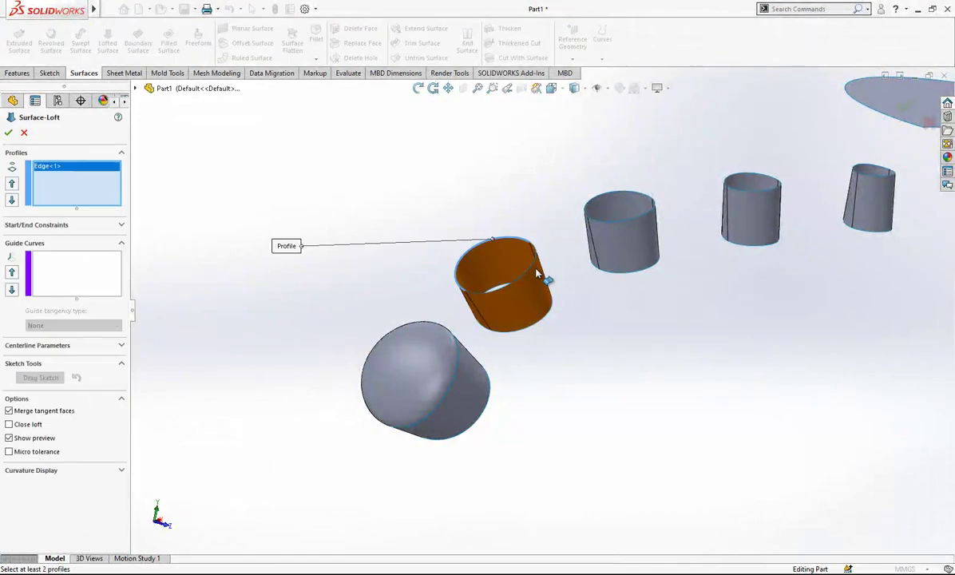
click(529, 274)
click(36, 224)
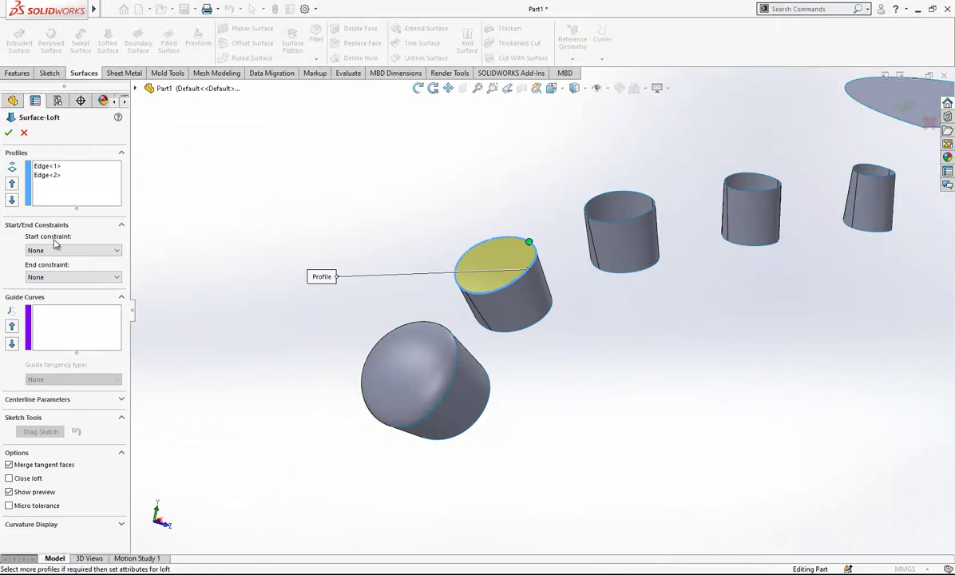
click(64, 250)
click(56, 274)
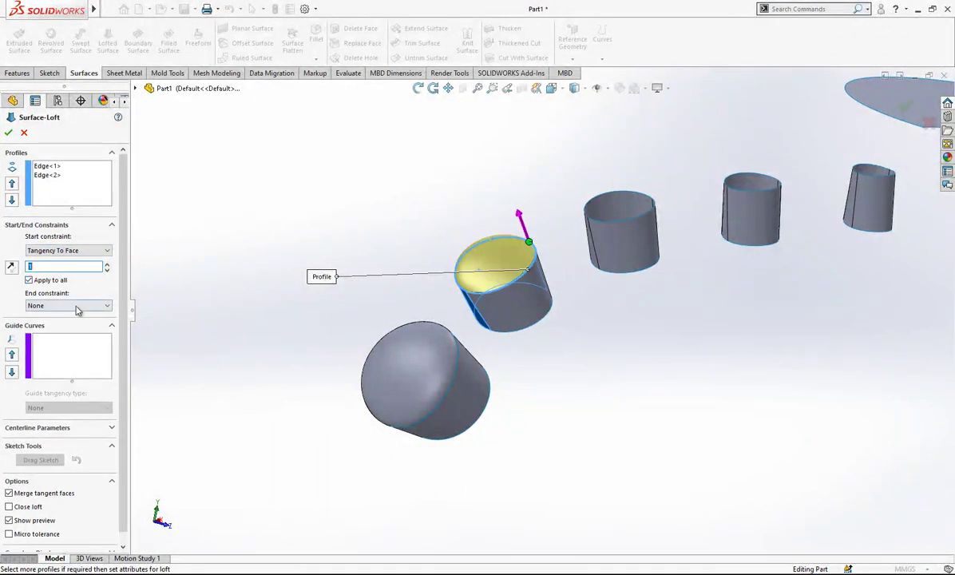
click(78, 306)
click(53, 329)
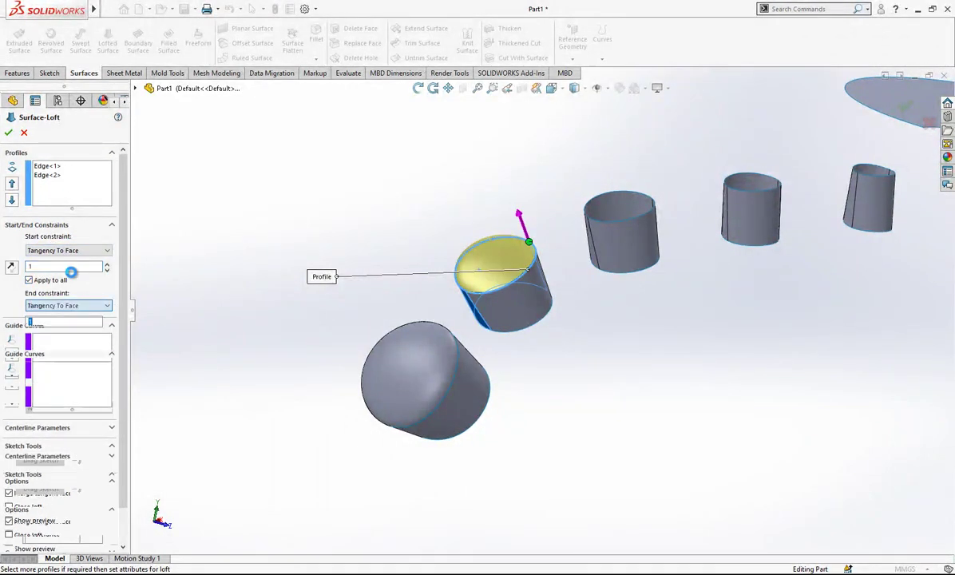
click(8, 132)
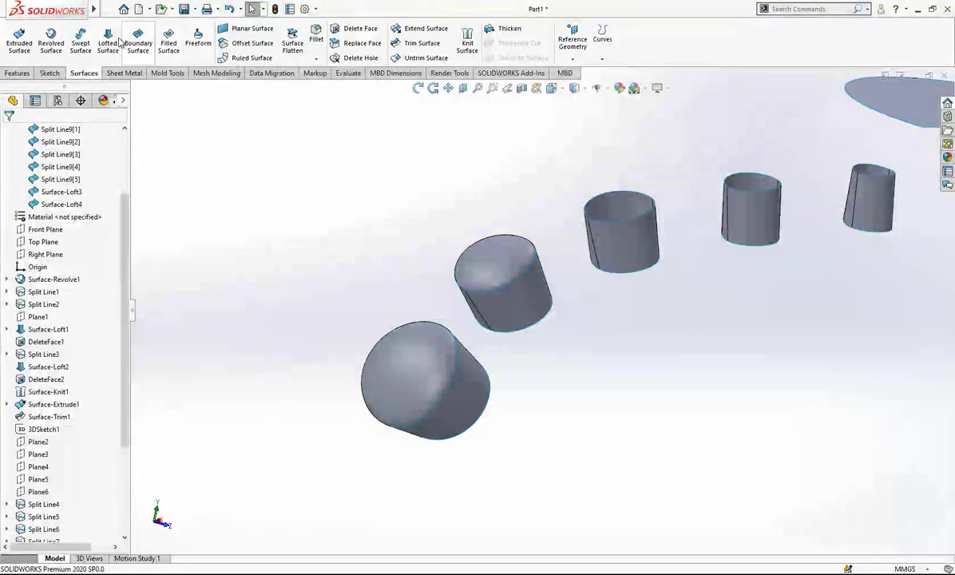
- Loft a cap across the upper half-edges of the third largest ruled surface, using Tangency To Face for start and end constraints
click(627, 199)
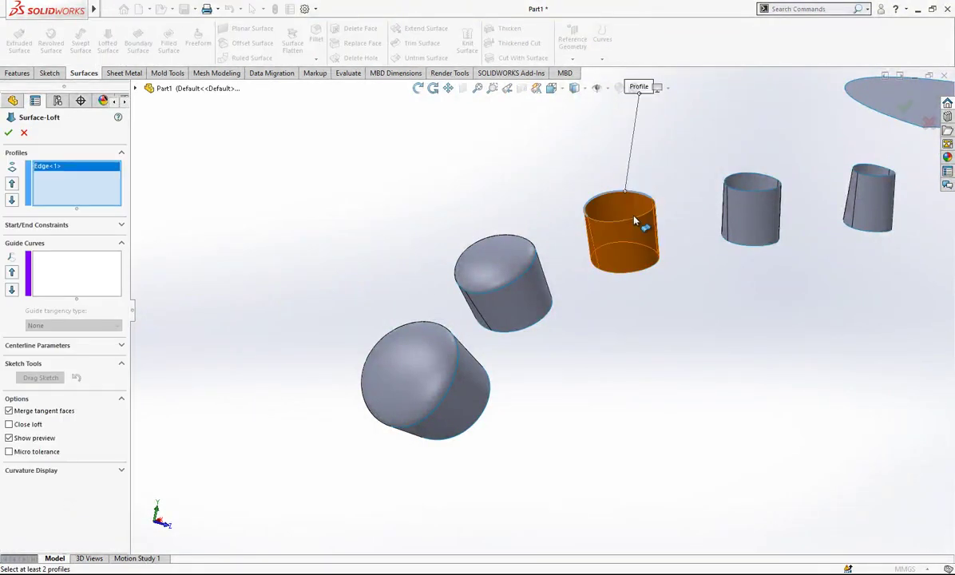
click(633, 220)
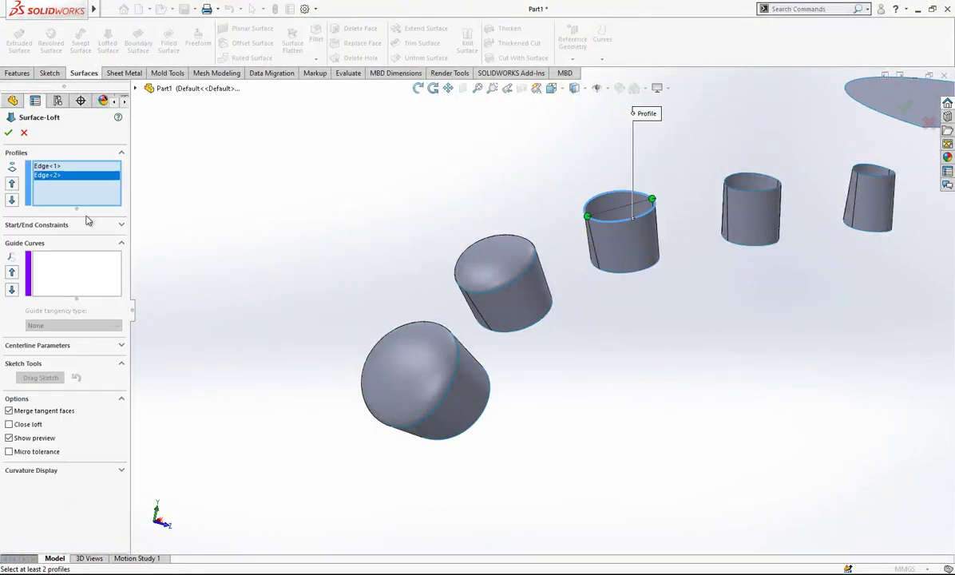
click(84, 222)
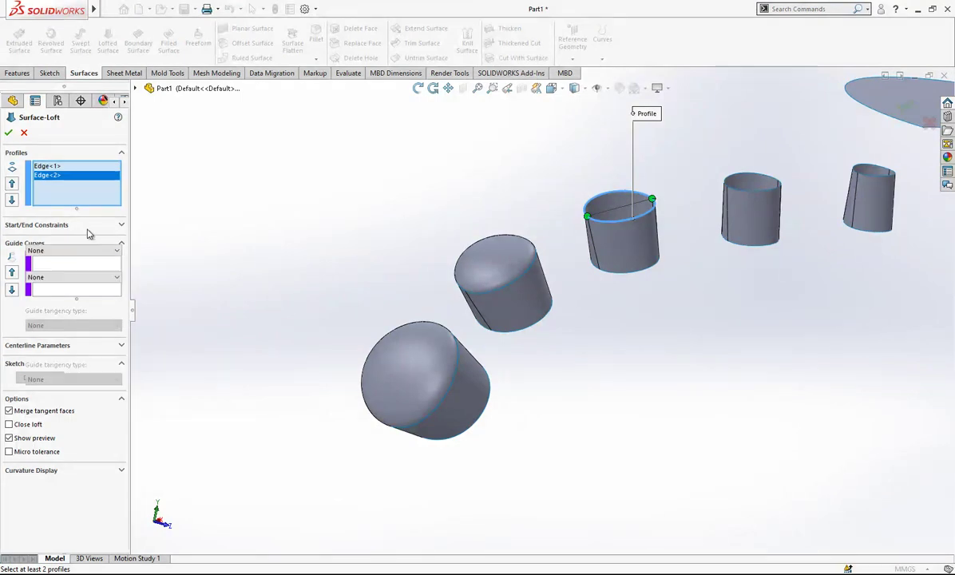
click(83, 252)
click(76, 272)
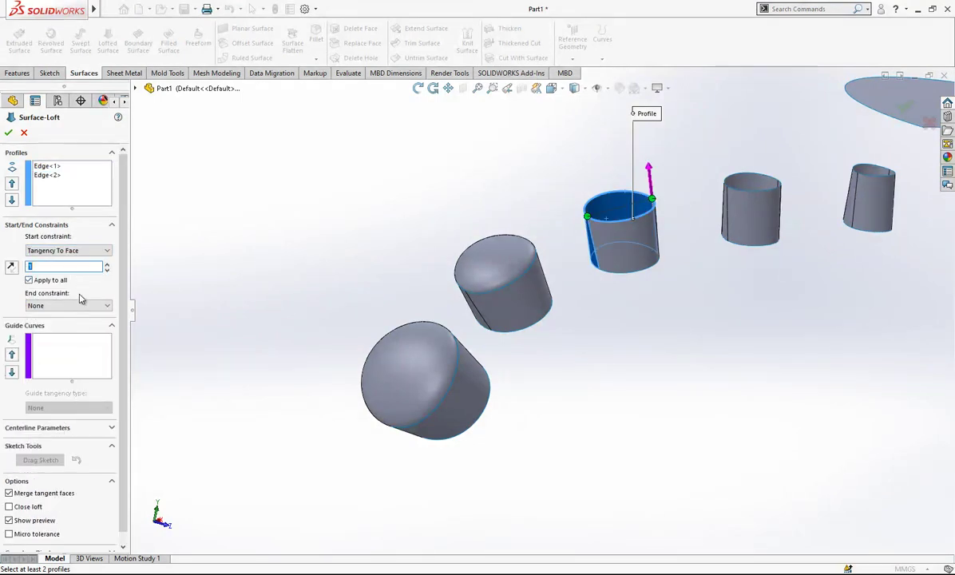
click(78, 306)
click(56, 330)
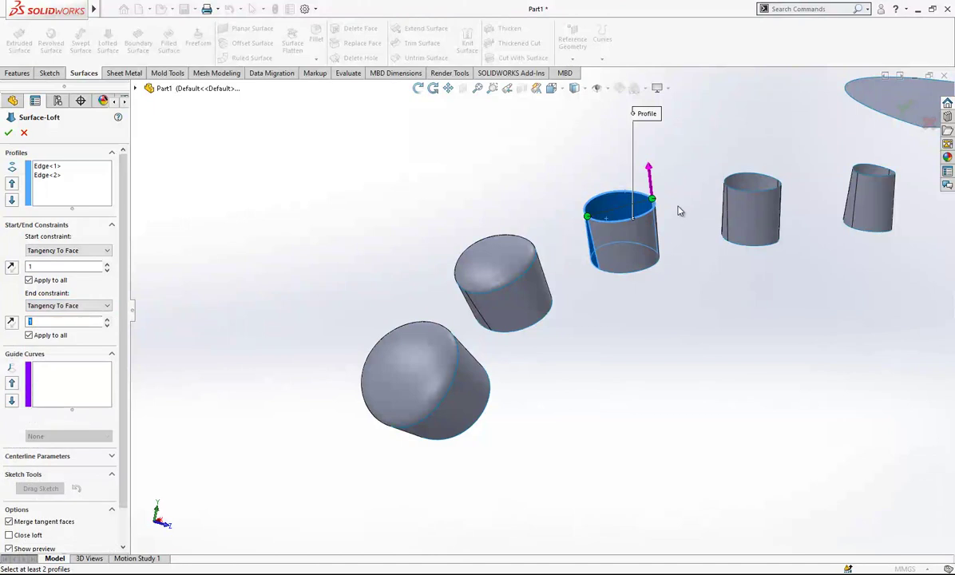
scroll(675, 211, down, 1)
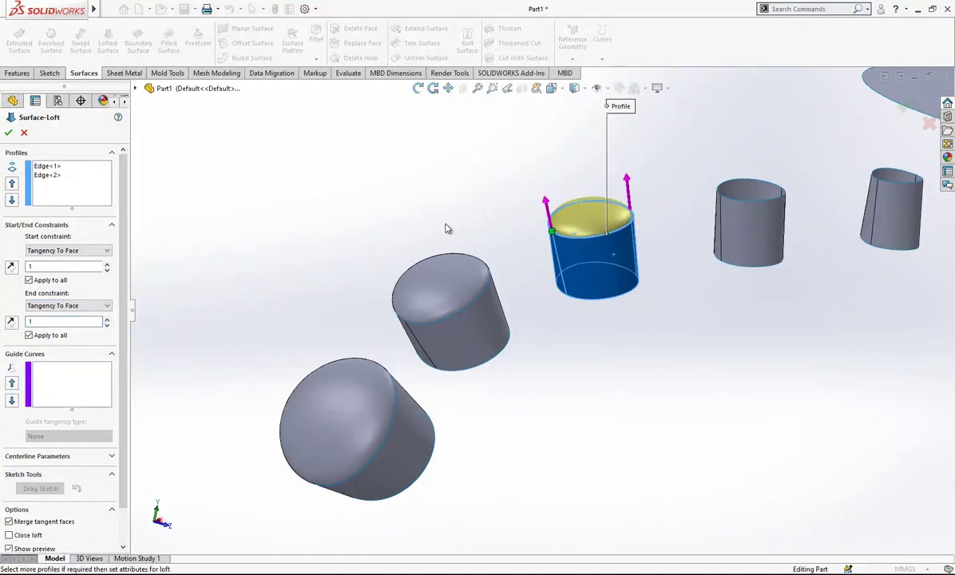
click(7, 132)
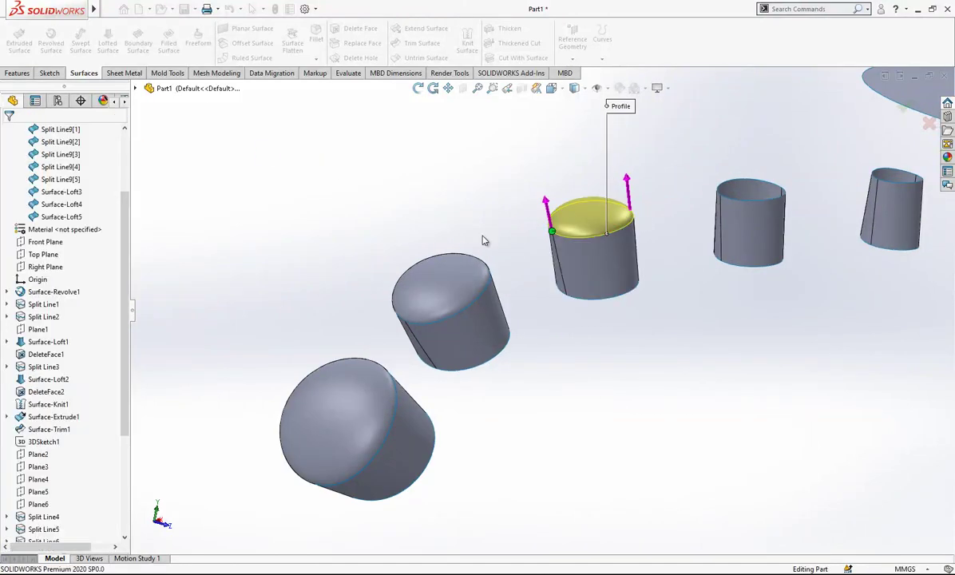
- Loft a cap between the two upper half-edges of the fourth largest ruled surface, with Tangency To Face at start and end
scroll(540, 311, up, 2)
scroll(695, 247, down, 1)
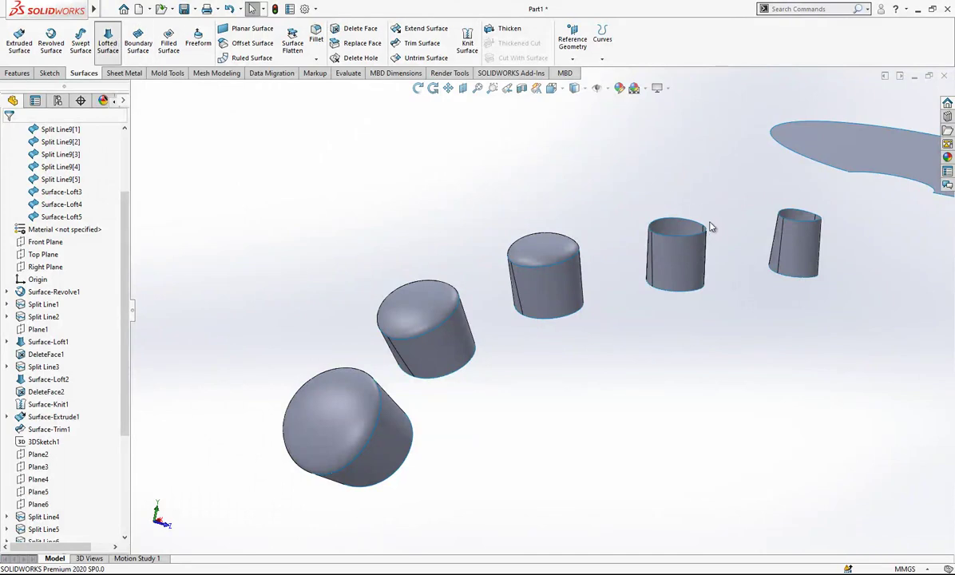
key(Return)
scroll(711, 226, down, 3)
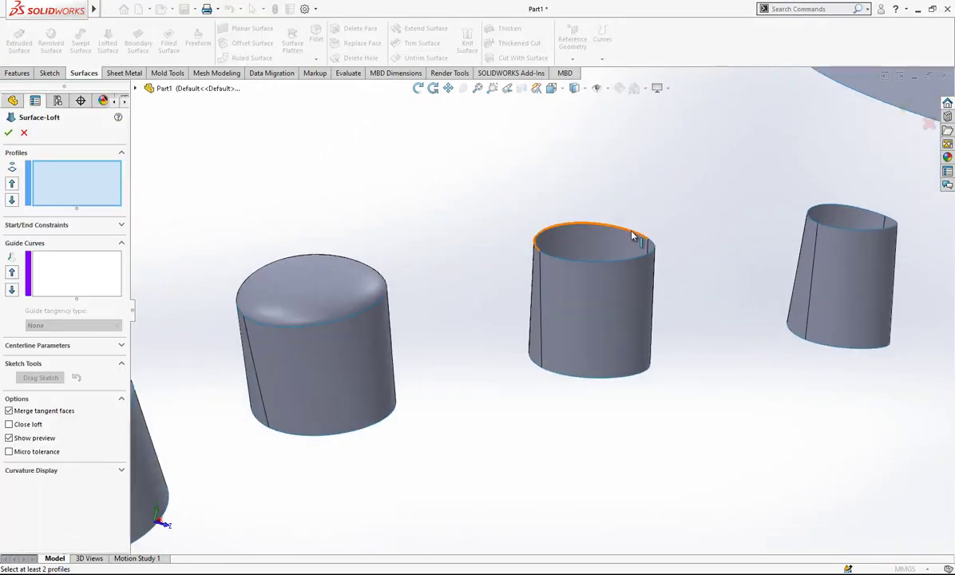
click(632, 237)
click(658, 254)
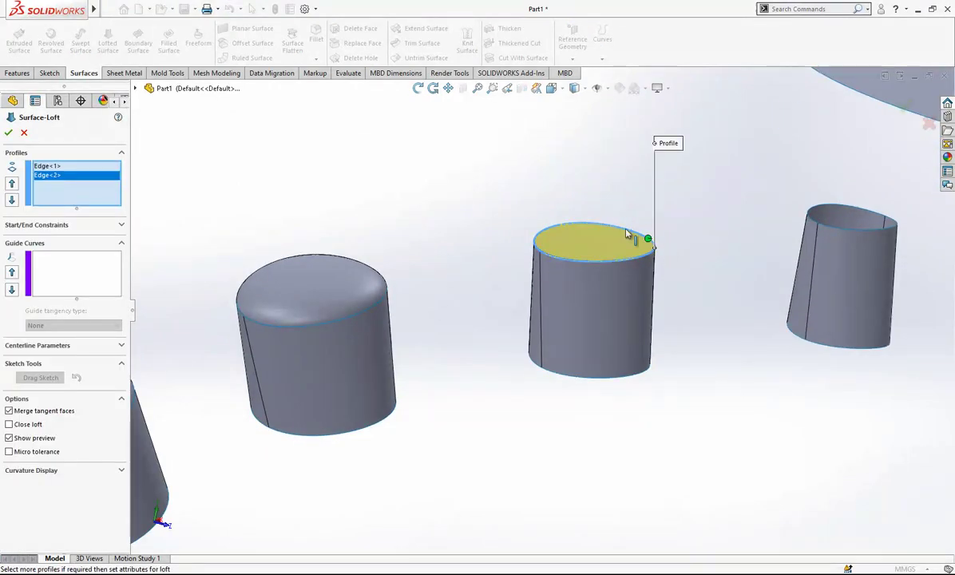
click(62, 226)
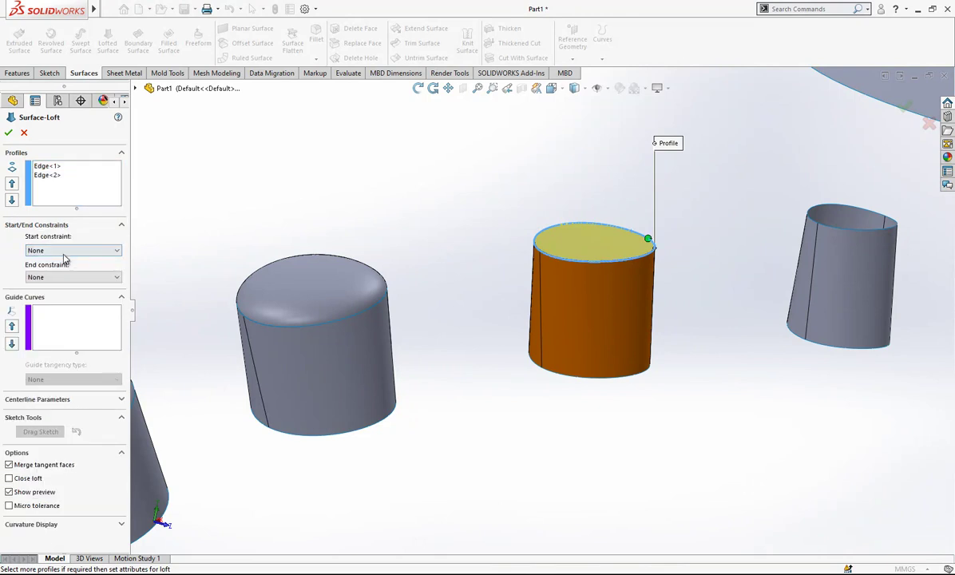
click(64, 252)
click(68, 270)
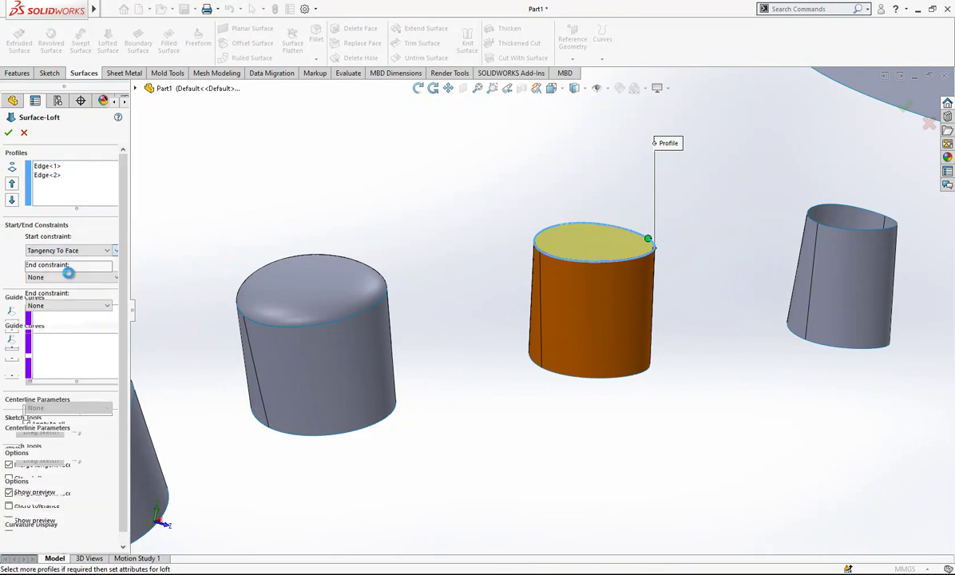
click(78, 308)
click(63, 324)
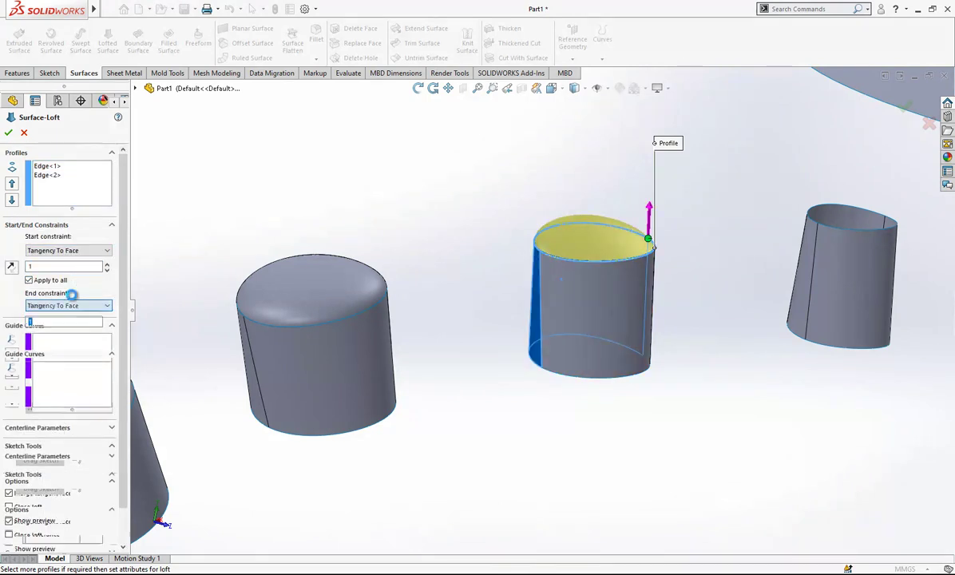
click(8, 132)
- Start a surface loft on the smallest ruled surface with only its two upper half-edges as profiles, removing the mistakenly picked surface body
scroll(471, 204, up, 3)
middle_drag(695, 299, 675, 326)
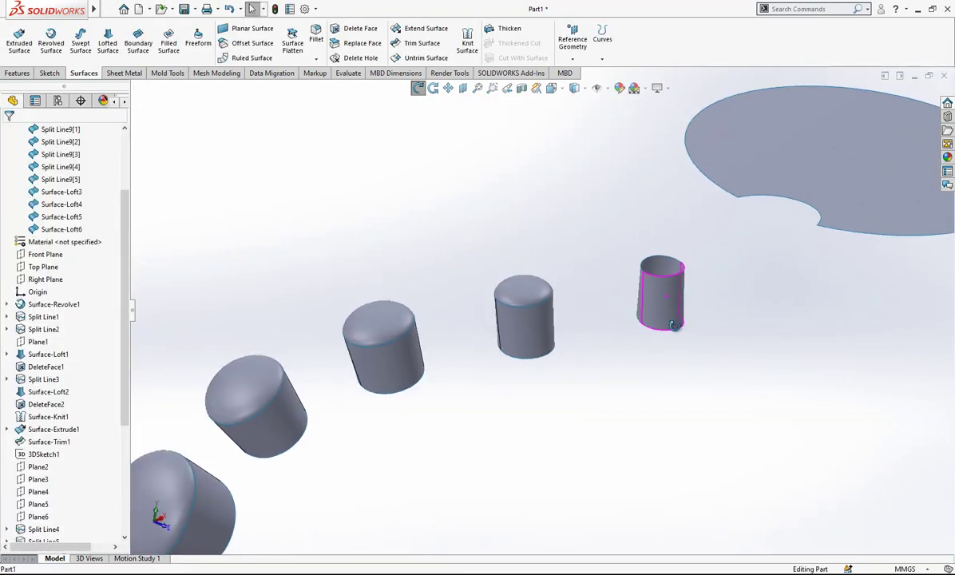
click(110, 40)
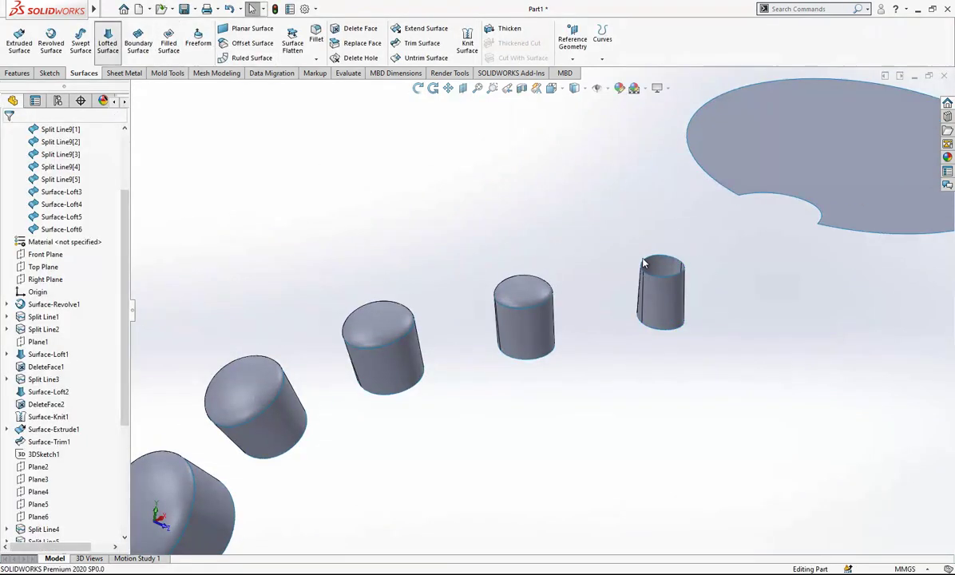
scroll(668, 260, down, 1)
click(666, 260)
scroll(669, 268, down, 2)
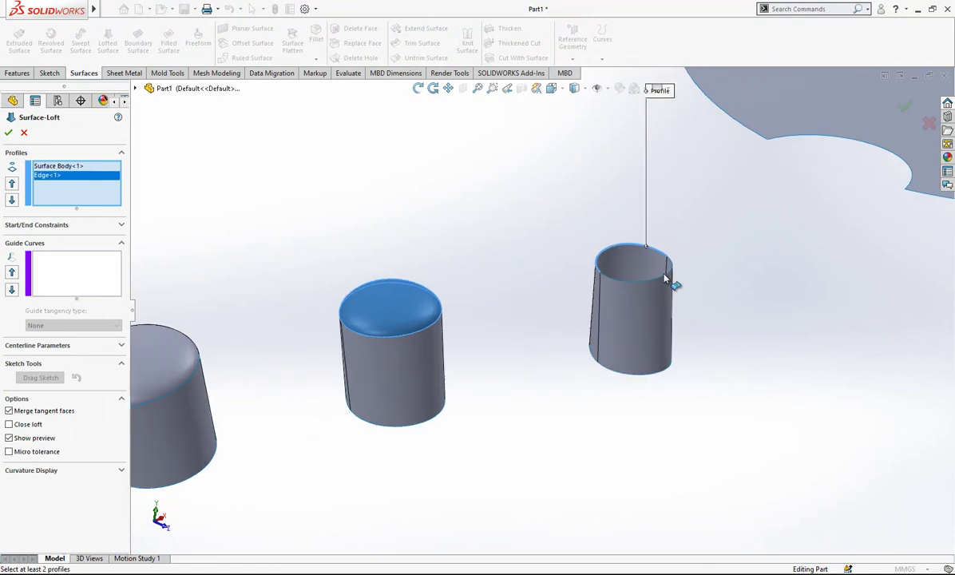
click(71, 165)
right_click(78, 181)
click(91, 186)
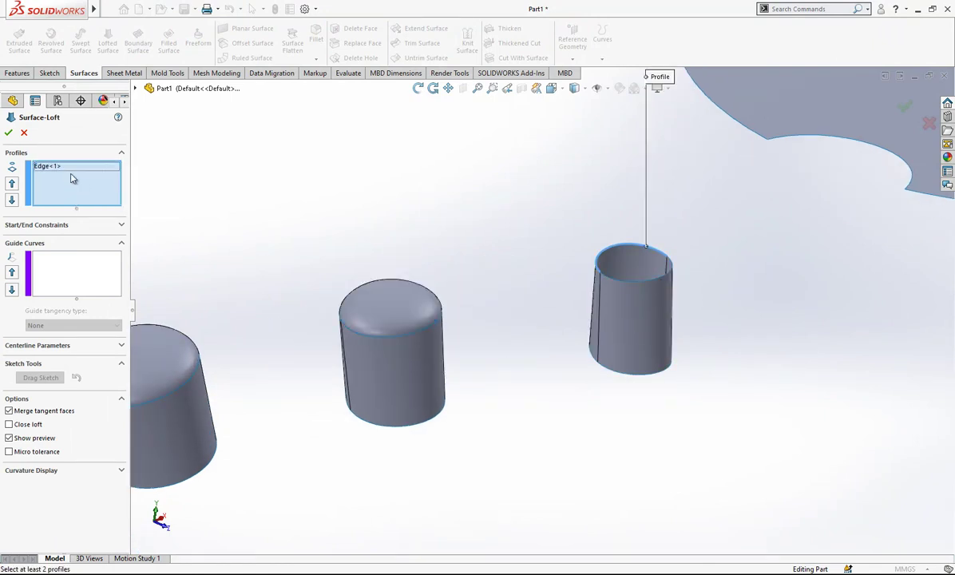
click(638, 289)
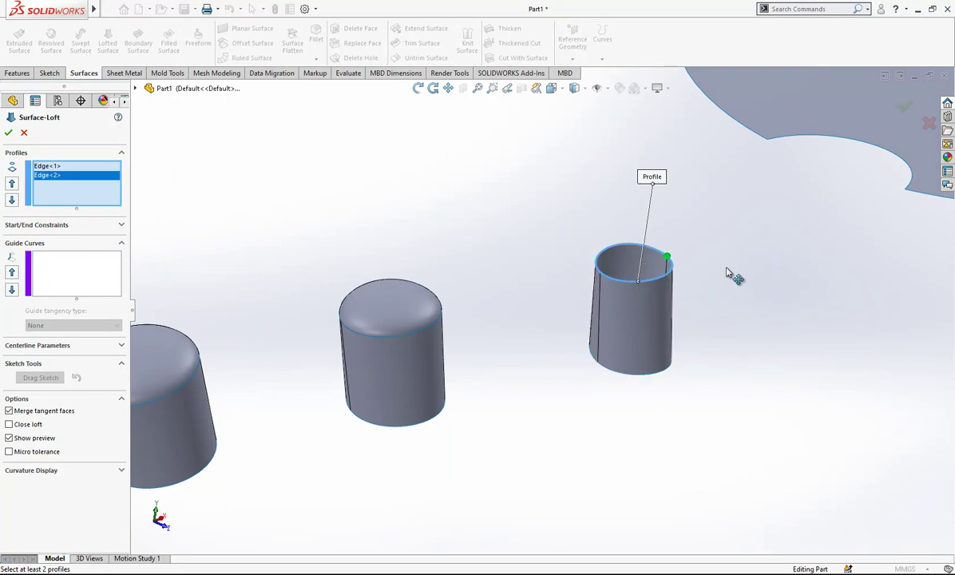
- Set the start and end constraints to Tangency To Face and create the smallest cap's loft
click(83, 225)
click(65, 249)
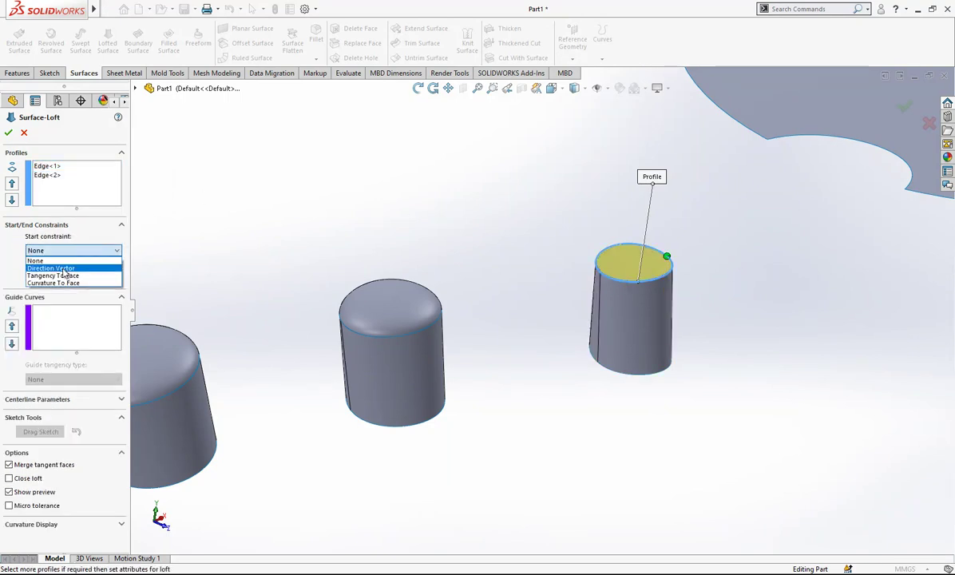
click(62, 275)
click(62, 306)
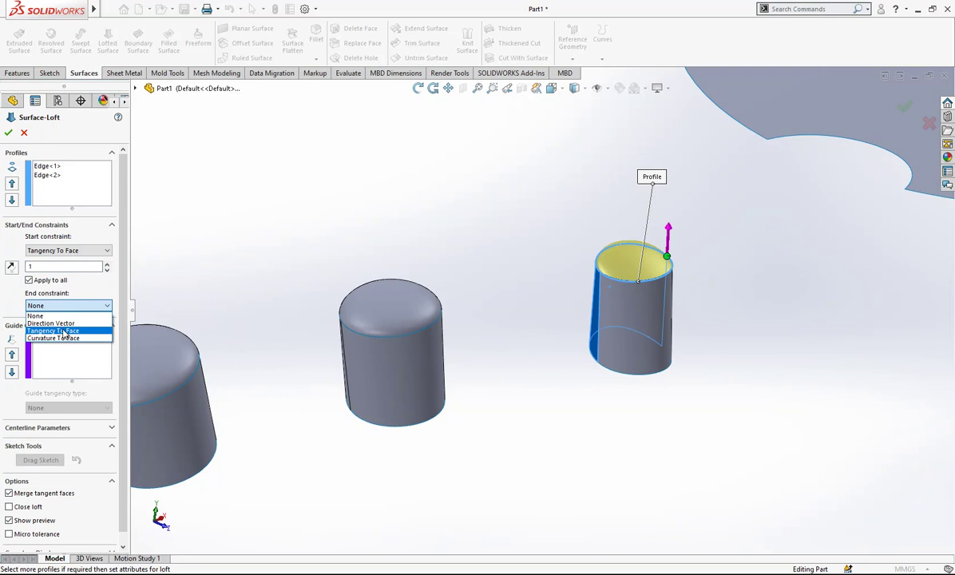
click(62, 330)
middle_drag(264, 302, 427, 308)
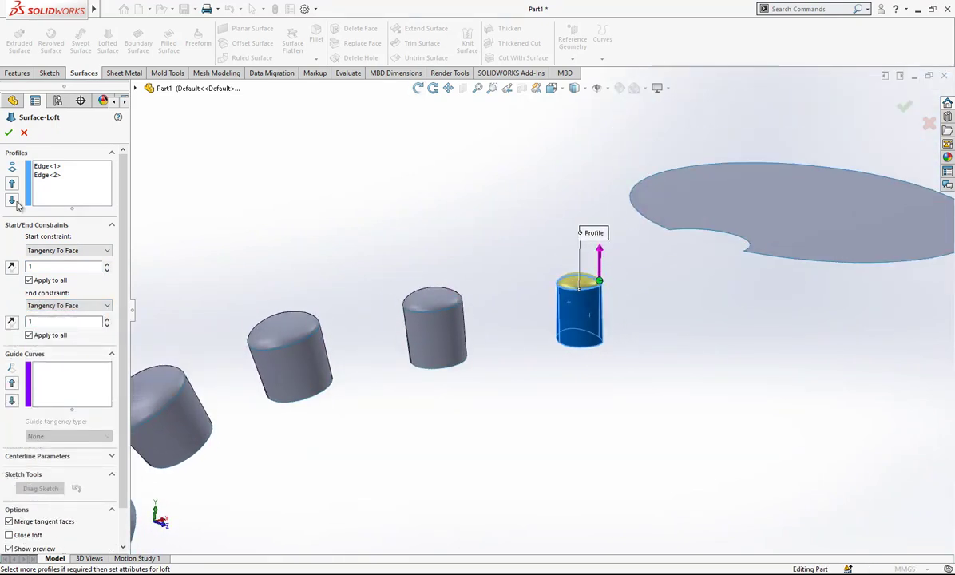
click(7, 132)
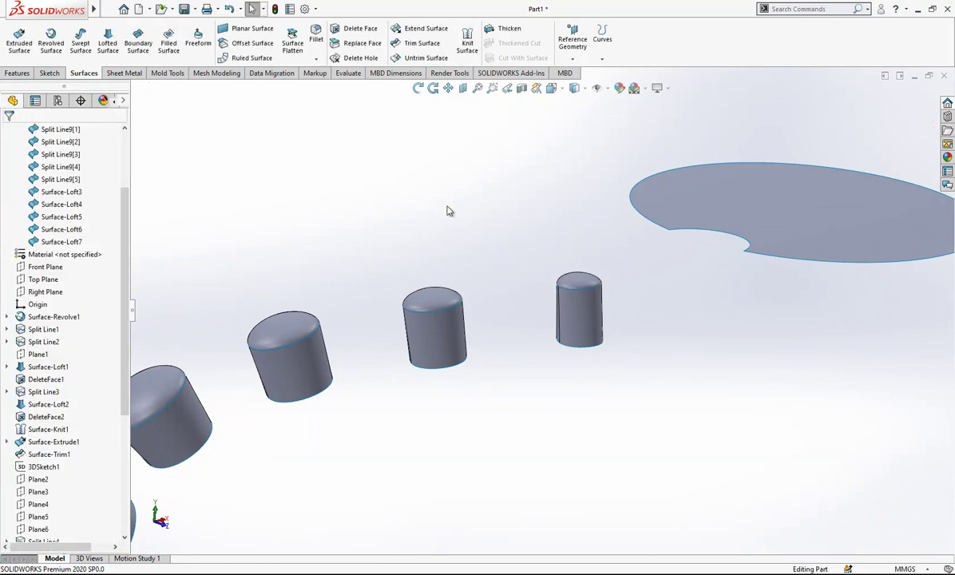
- Delete the five split ruled surface bodies, keeping the lofted caps
middle_drag(448, 209, 231, 237)
scroll(112, 177, up, 3)
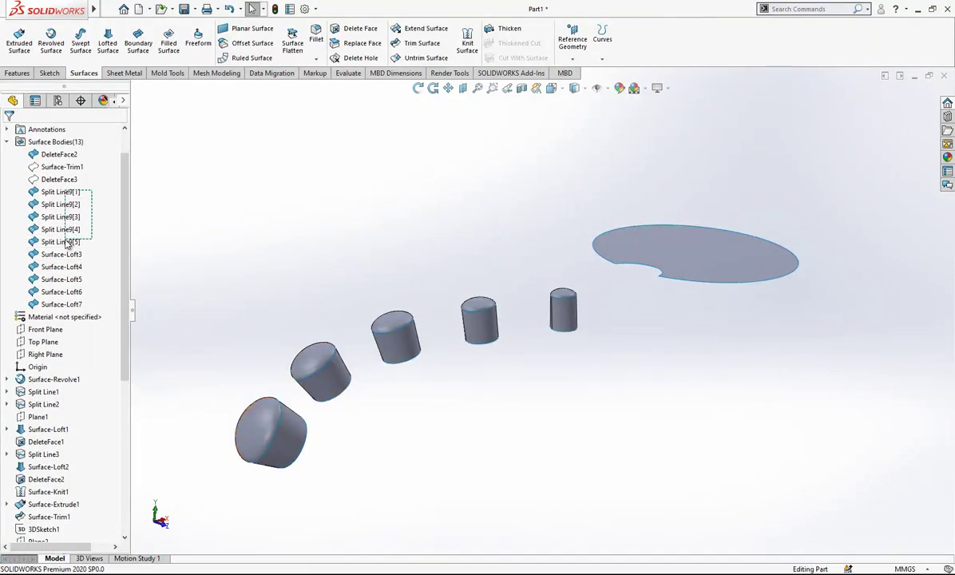
drag(67, 241, 67, 241)
right_click(67, 242)
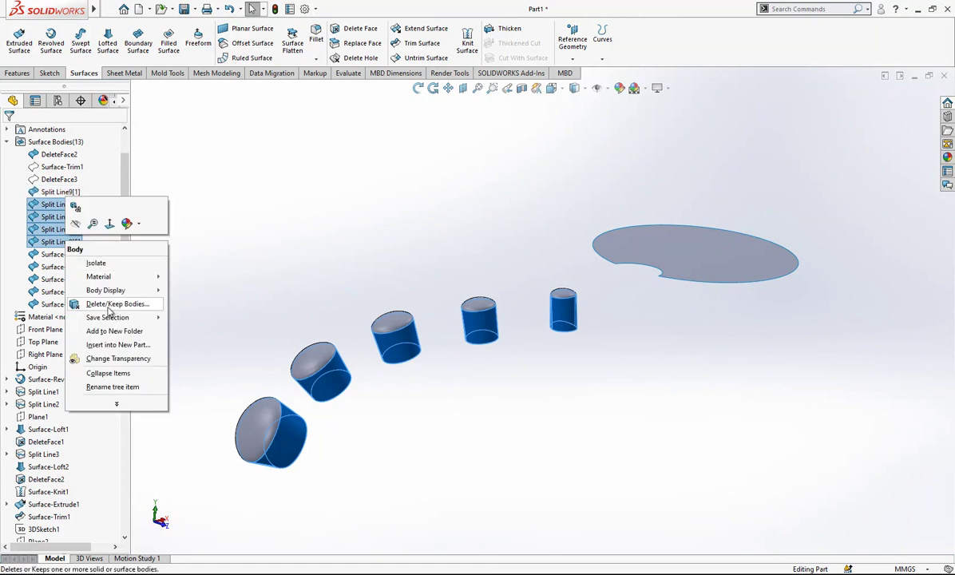
click(110, 306)
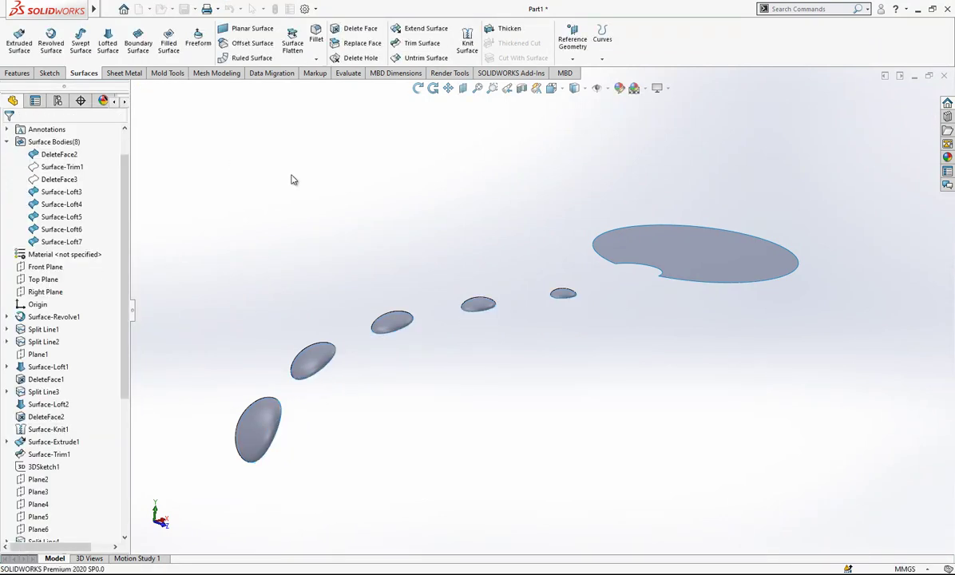
- Show the hidden DeleteFace3 arm surface body around the lofted caps
scroll(295, 192, up, 3)
click(53, 183)
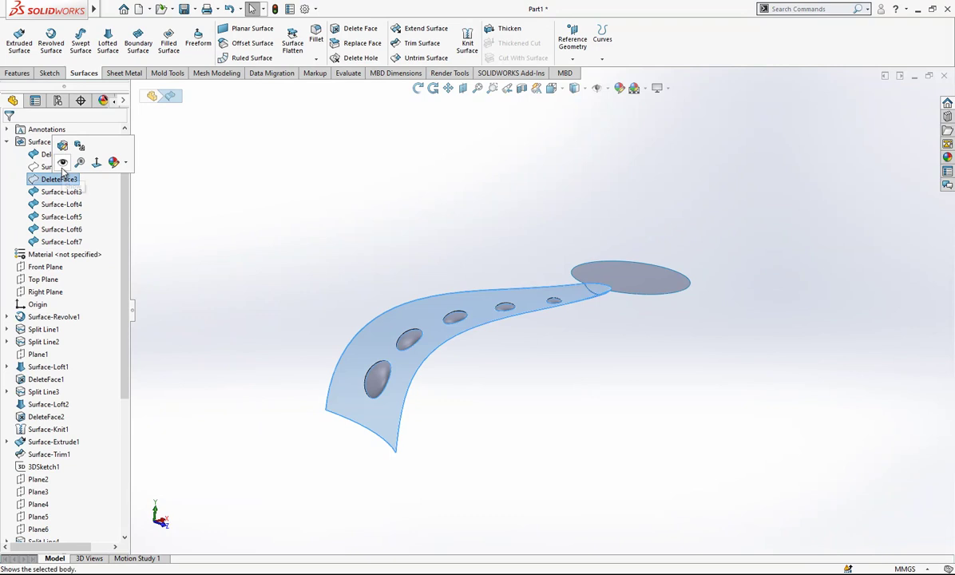
click(316, 226)
- Knit the five lofted caps and the curved arm surface into one surface body
middle_drag(315, 226, 508, 288)
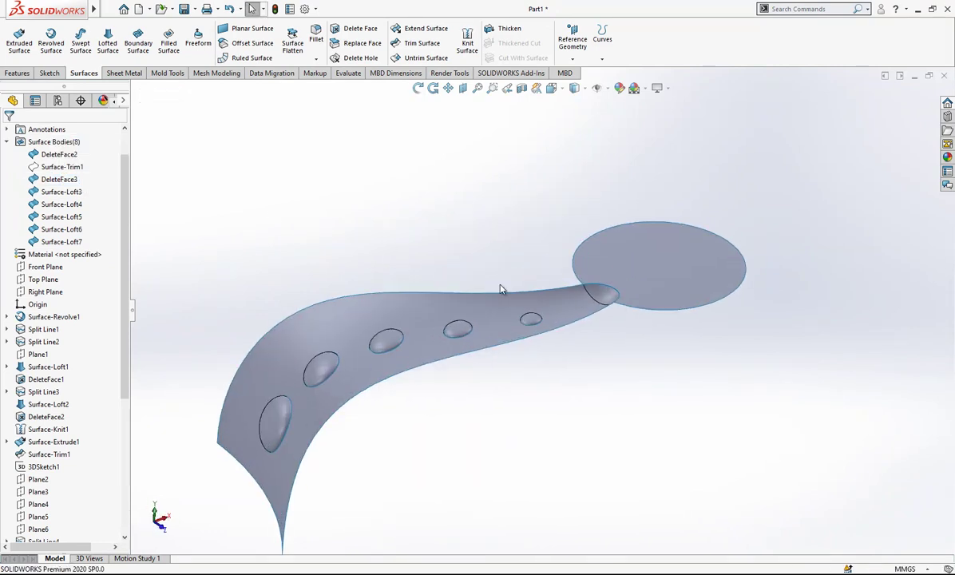
middle_drag(471, 261, 537, 330)
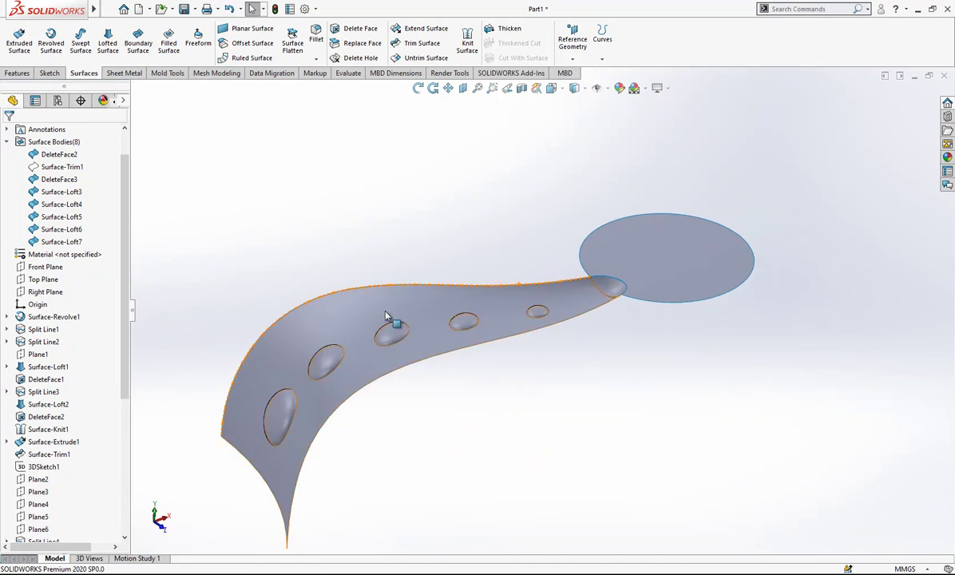
click(466, 45)
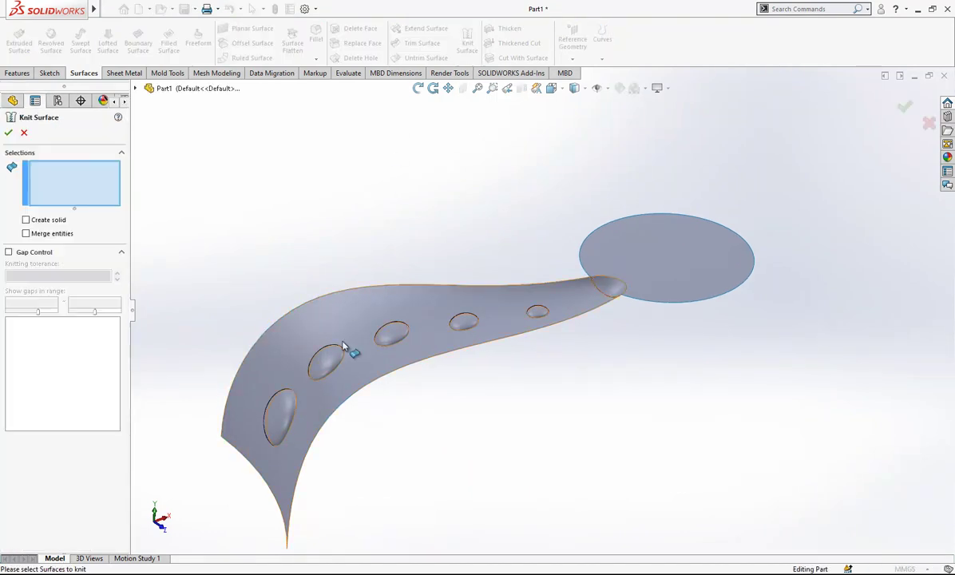
click(281, 414)
click(327, 363)
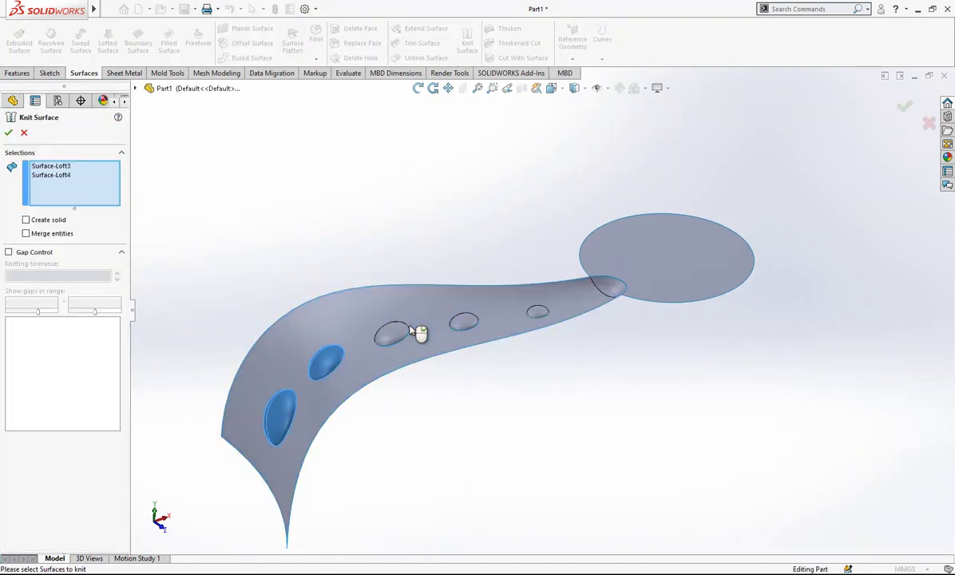
click(399, 332)
click(463, 322)
click(539, 314)
click(519, 301)
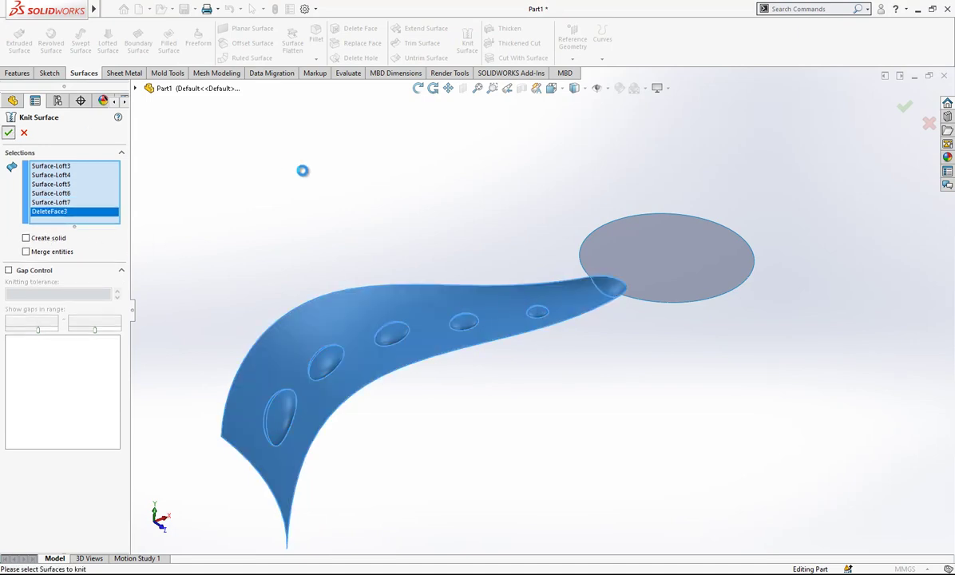
- Start a symmetric fillet on the edge around the largest cap with a 1 mm radius
scroll(407, 287, up, 1)
middle_drag(423, 300, 421, 278)
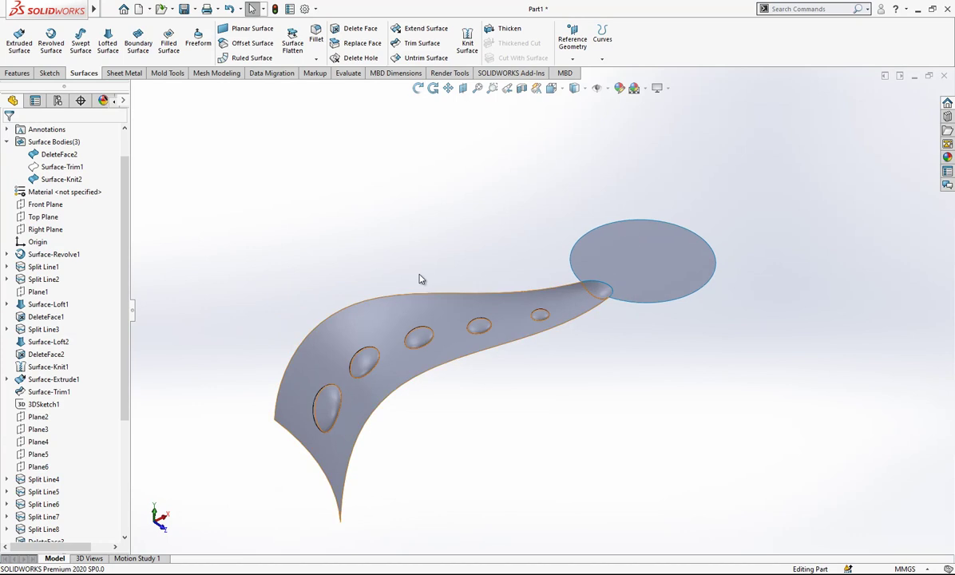
scroll(421, 279, up, 1)
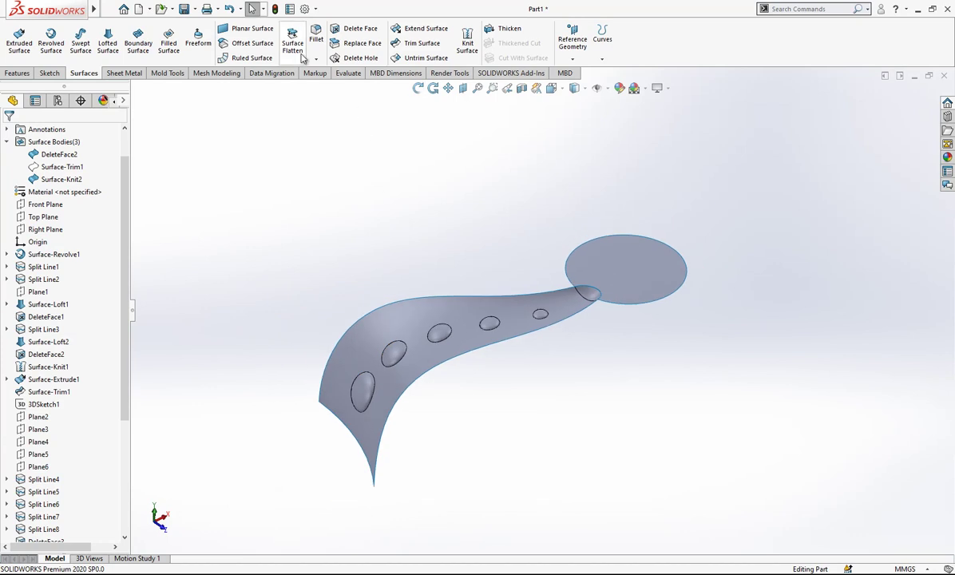
click(375, 385)
scroll(383, 381, down, 2)
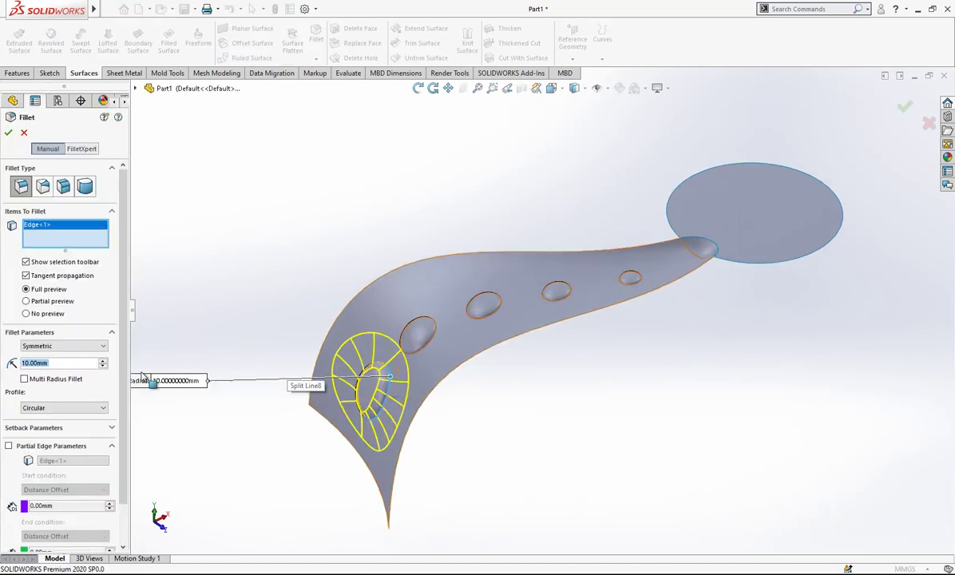
text(1)
key(Return)
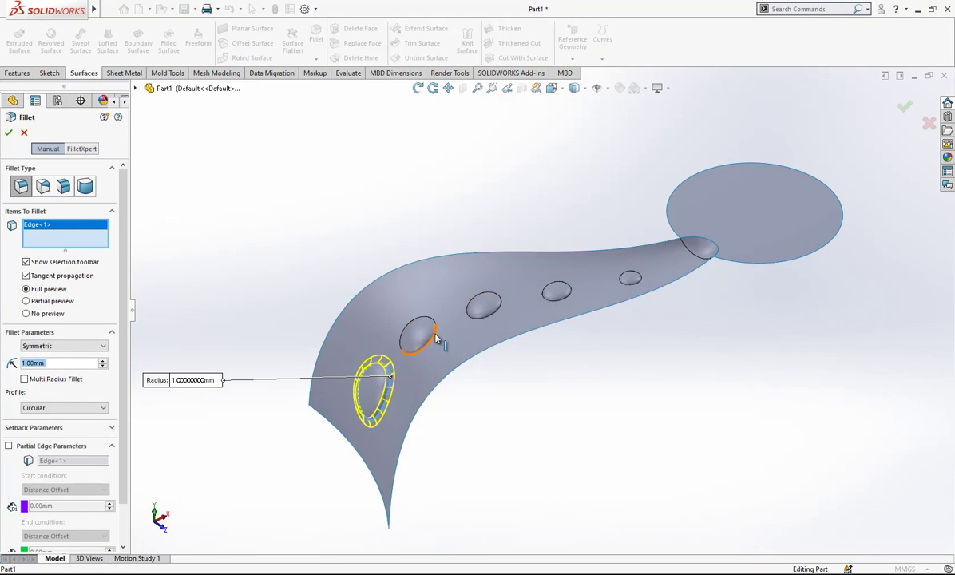
- Add the edges of the other four caps to the fillet, set the radius to 0.75 mm and create it
click(435, 333)
click(500, 311)
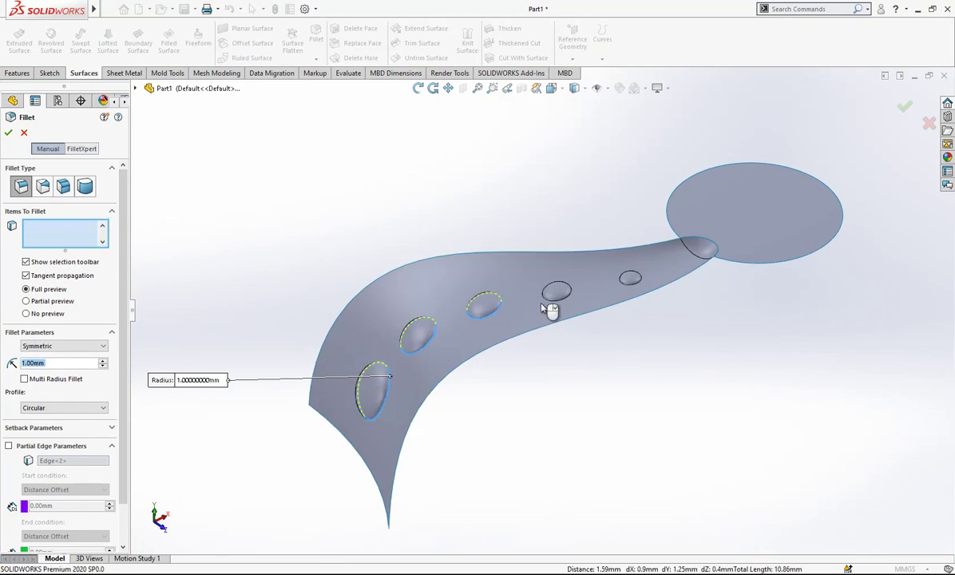
click(567, 296)
click(629, 284)
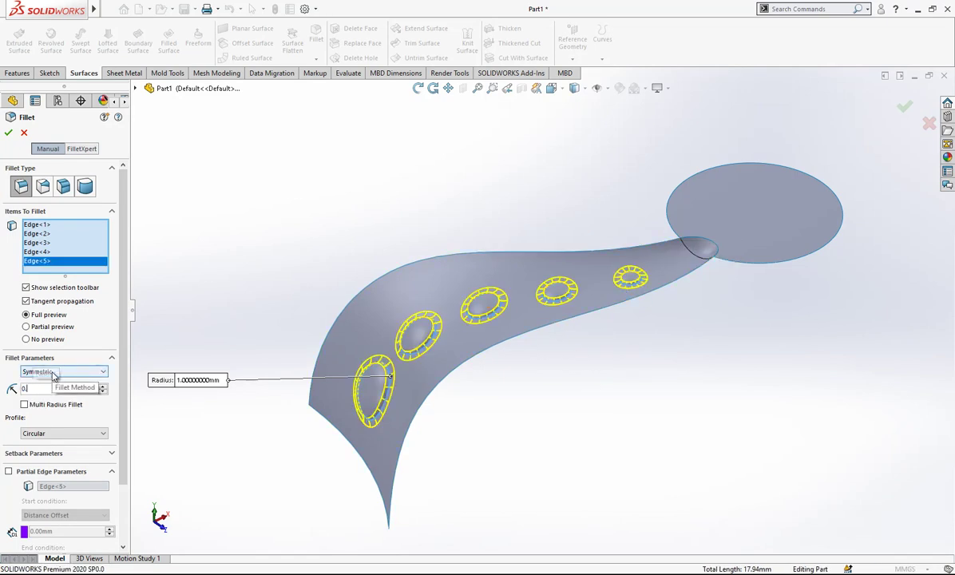
text(0.75mm)
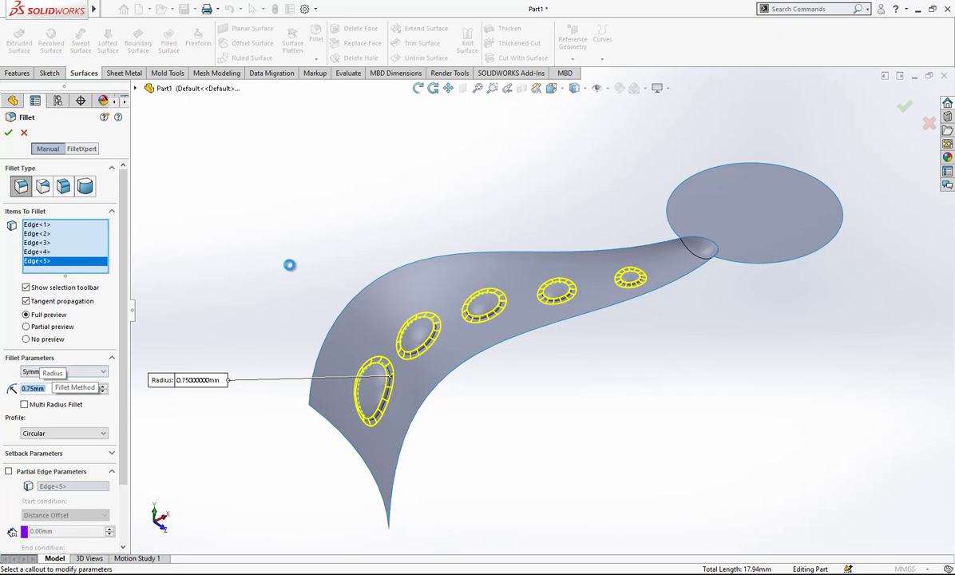
key(Return)
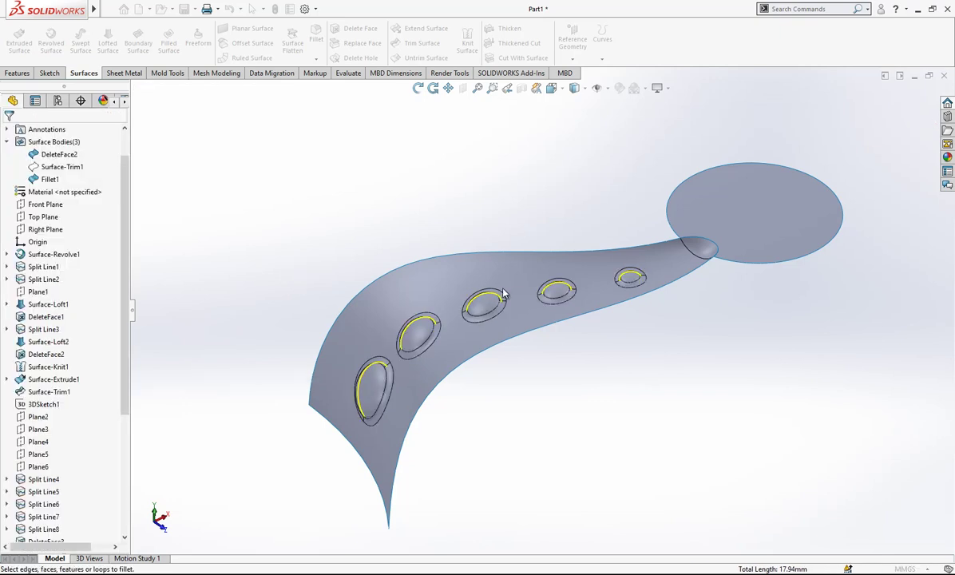
- Create a reference axis through the origin and normal to the Top Plane
scroll(344, 286, up, 4)
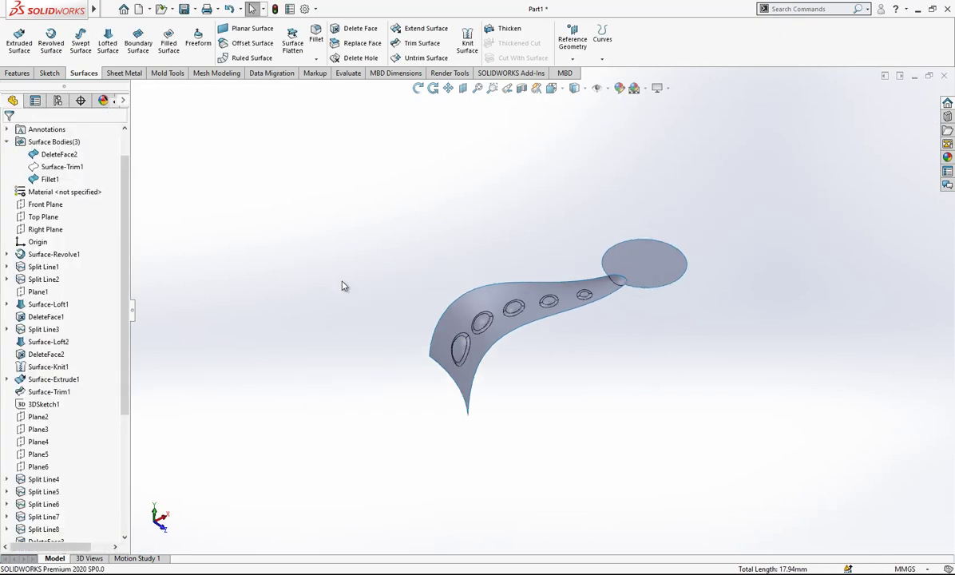
click(40, 242)
click(572, 37)
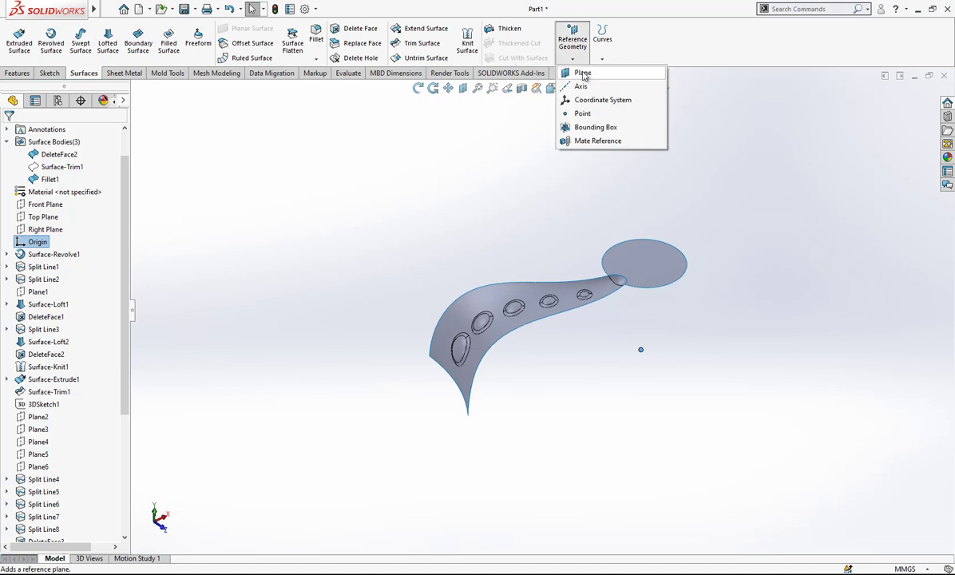
click(580, 85)
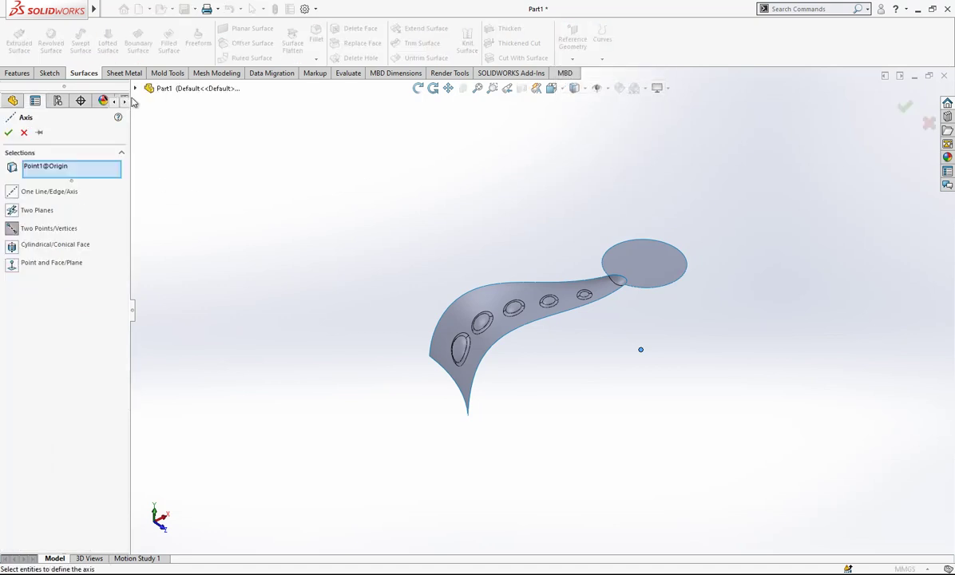
click(79, 173)
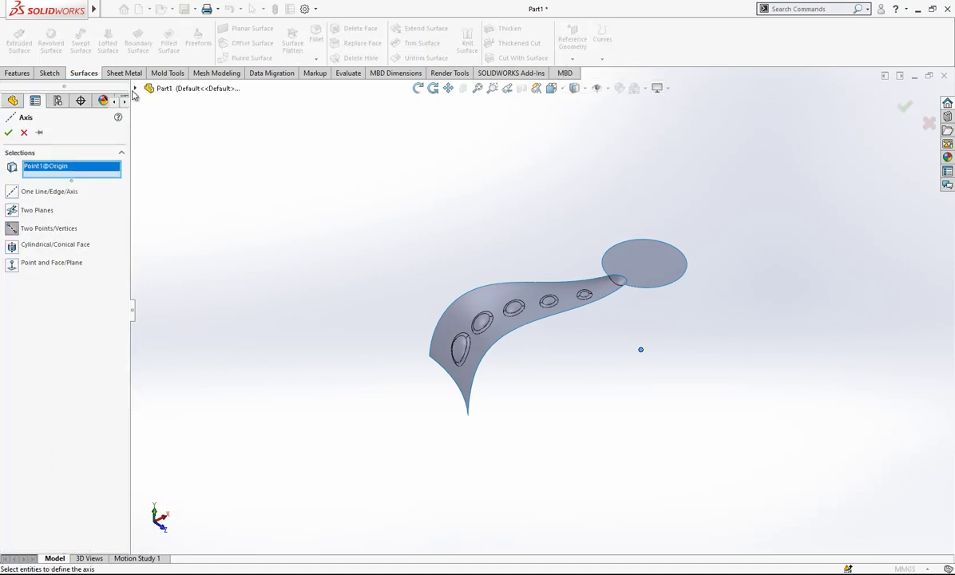
click(135, 89)
click(196, 214)
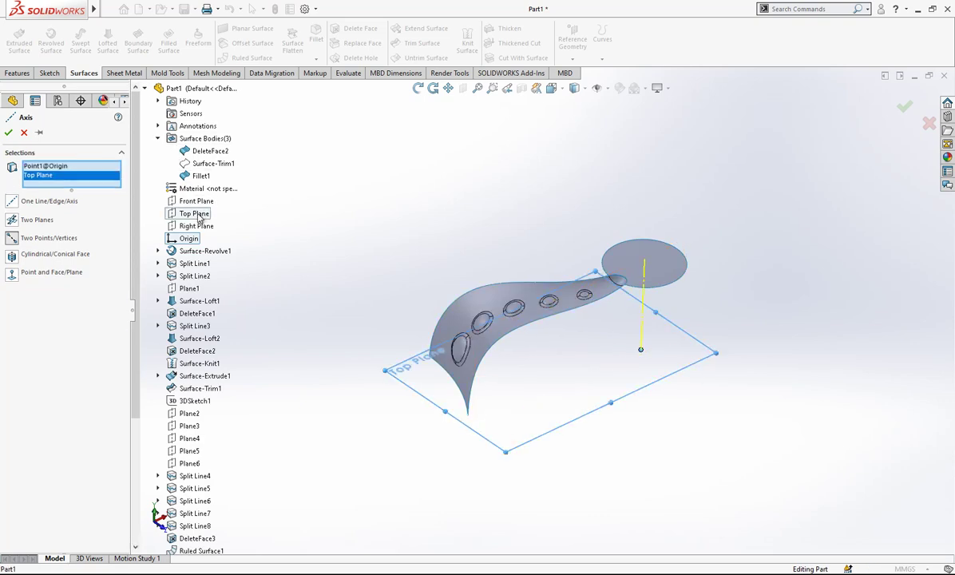
scroll(654, 336, up, 5)
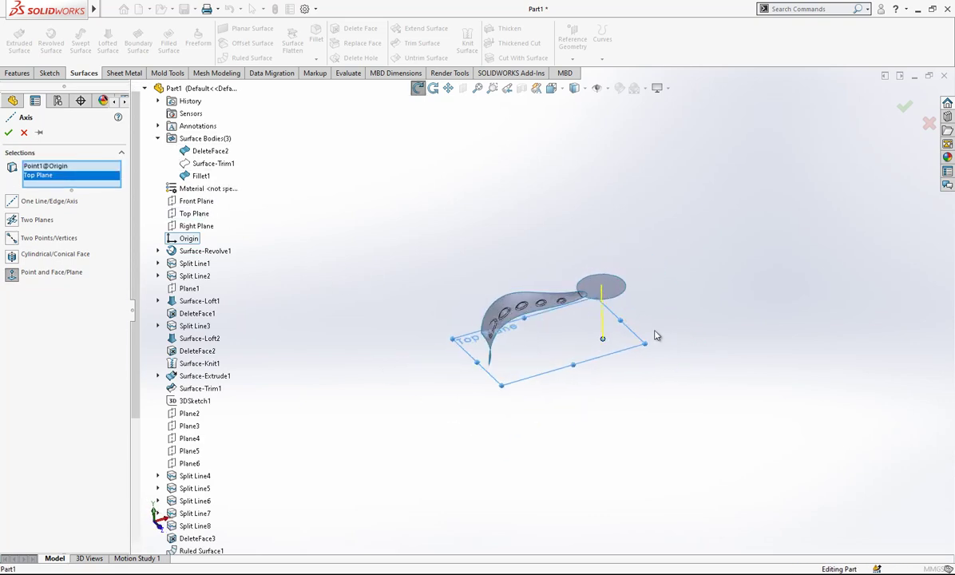
click(8, 132)
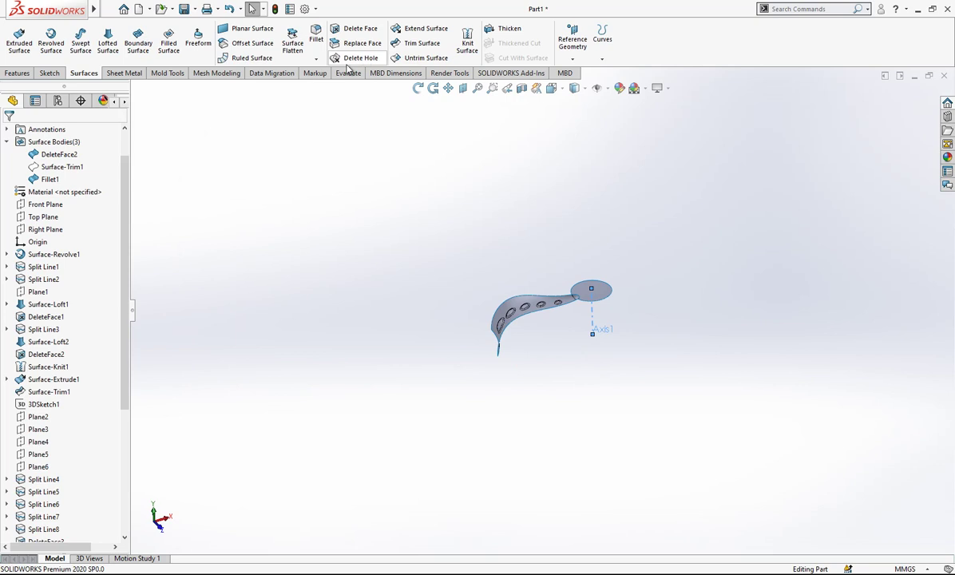
- Circular-pattern the filleted arm surface body around the new axis with 12 equally spaced instances over 360 degrees
click(17, 73)
click(339, 60)
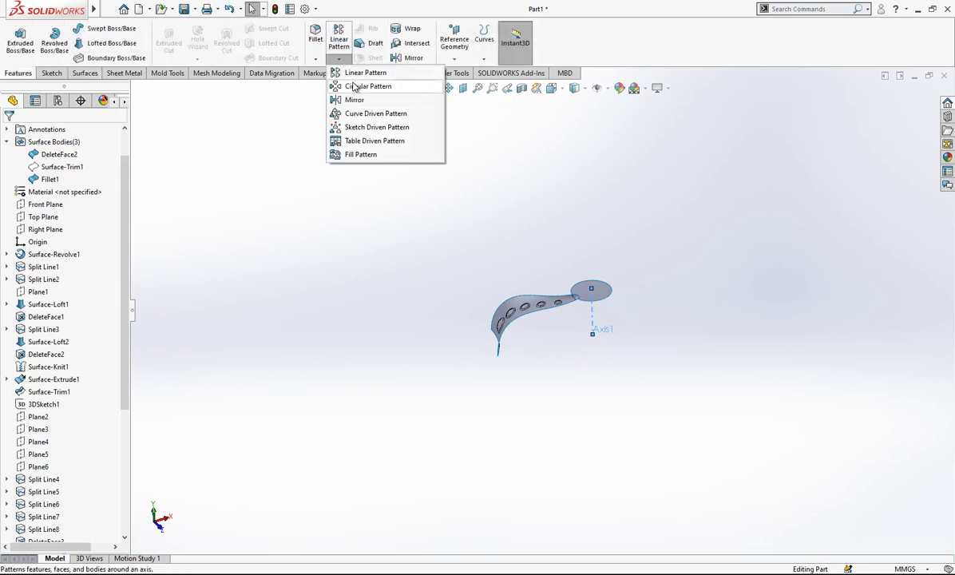
click(352, 83)
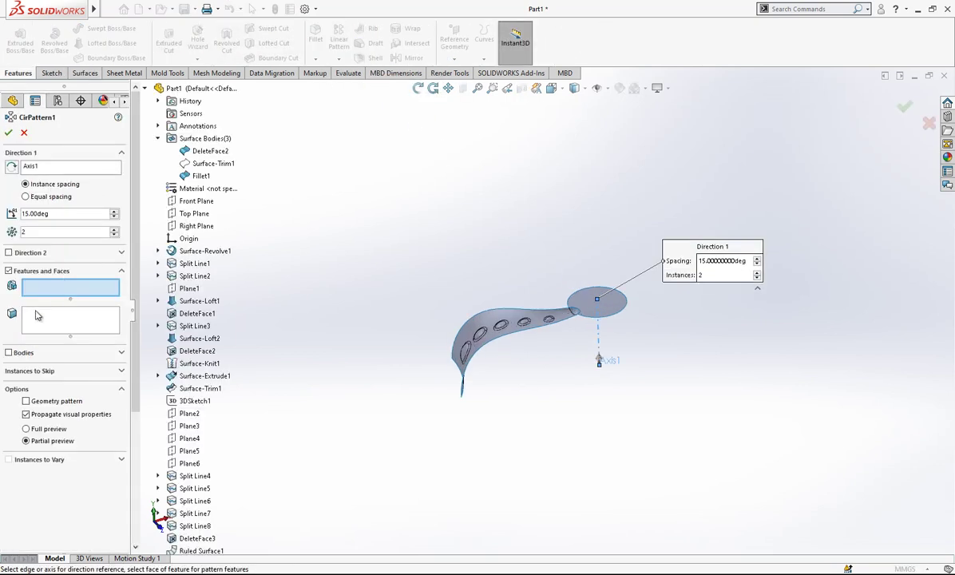
click(29, 353)
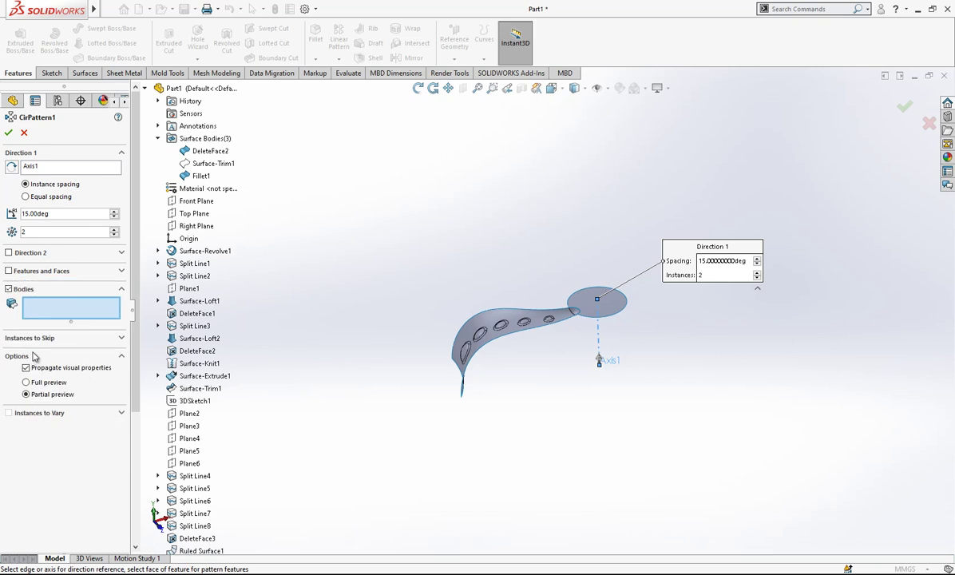
click(514, 311)
scroll(581, 316, down, 1)
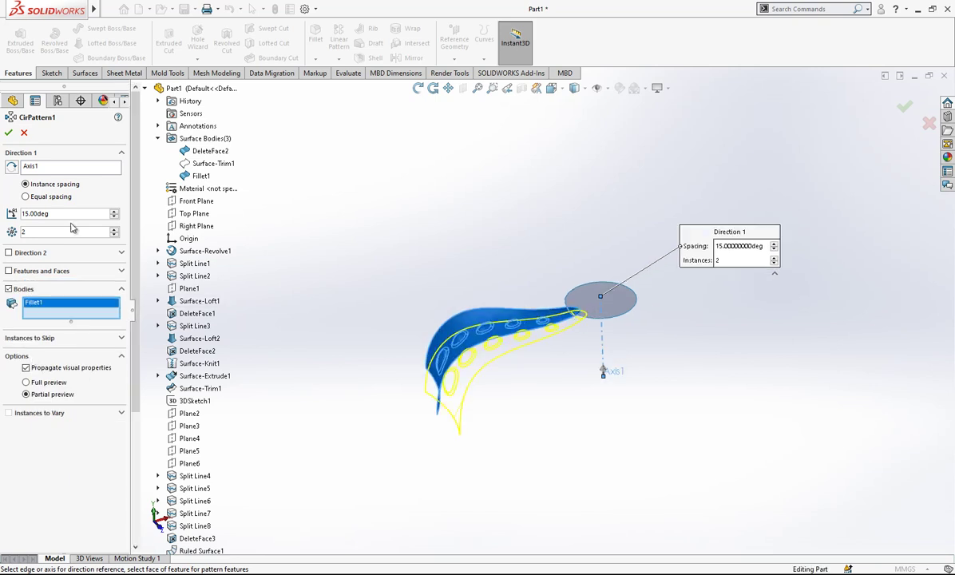
click(57, 199)
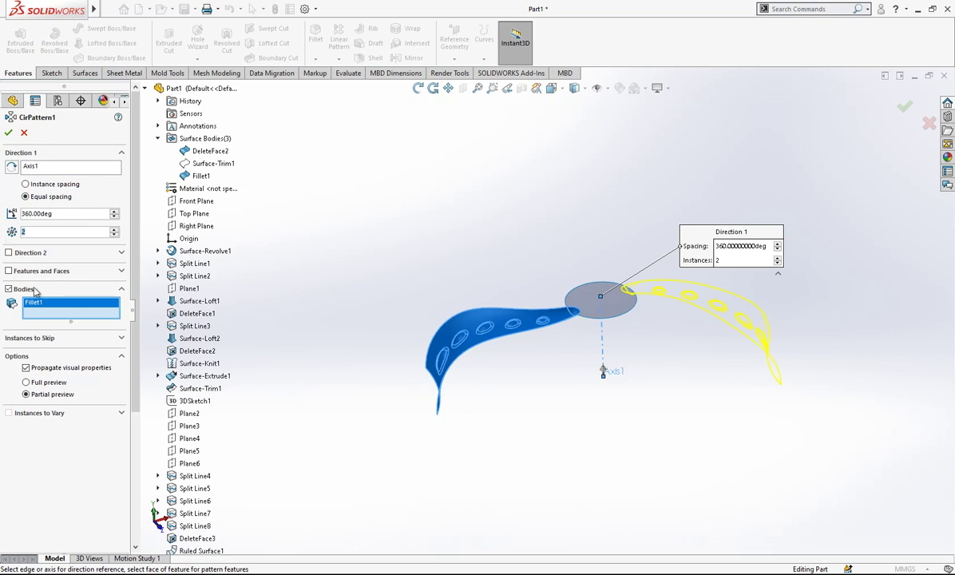
key(Return)
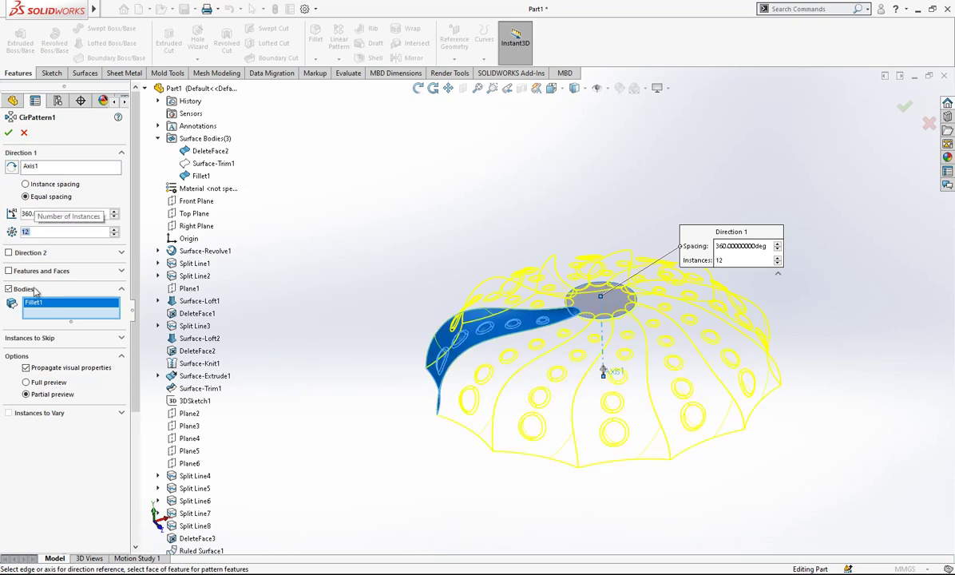
click(9, 133)
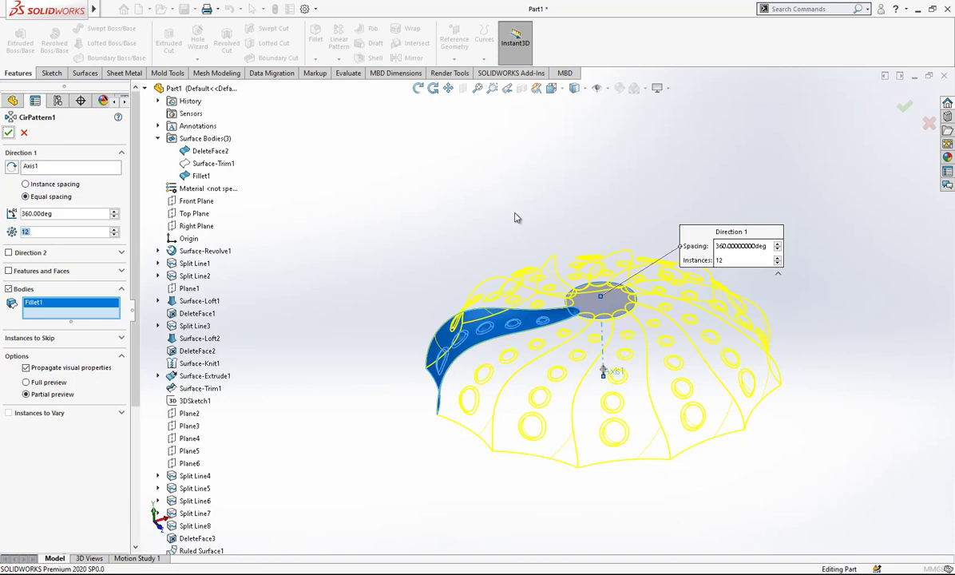
- Start a mutual surface trim and select all twelve arm surface bodies around the disc as trimming surfaces
scroll(627, 311, down, 8)
middle_drag(601, 295, 569, 348)
scroll(567, 349, up, 1)
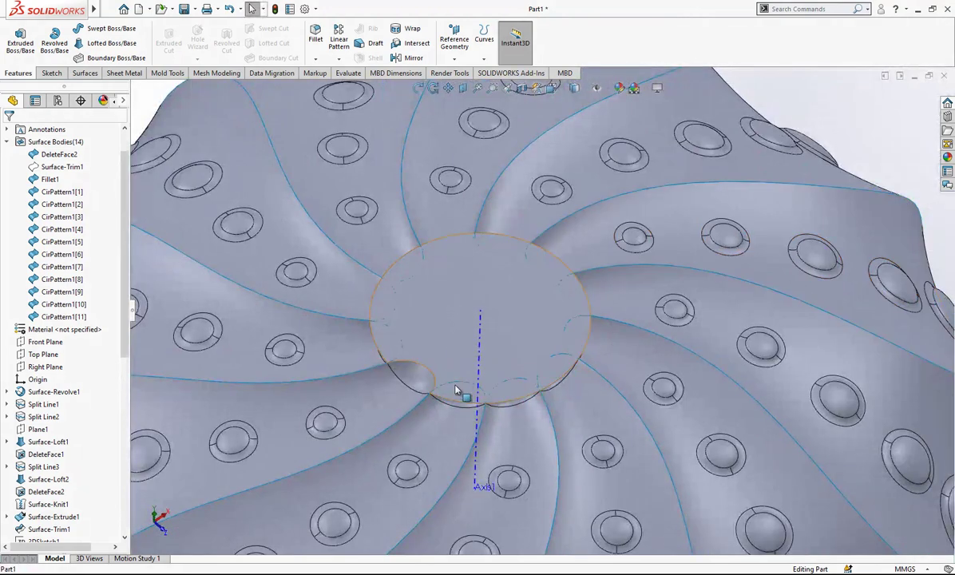
scroll(421, 281, up, 2)
click(84, 73)
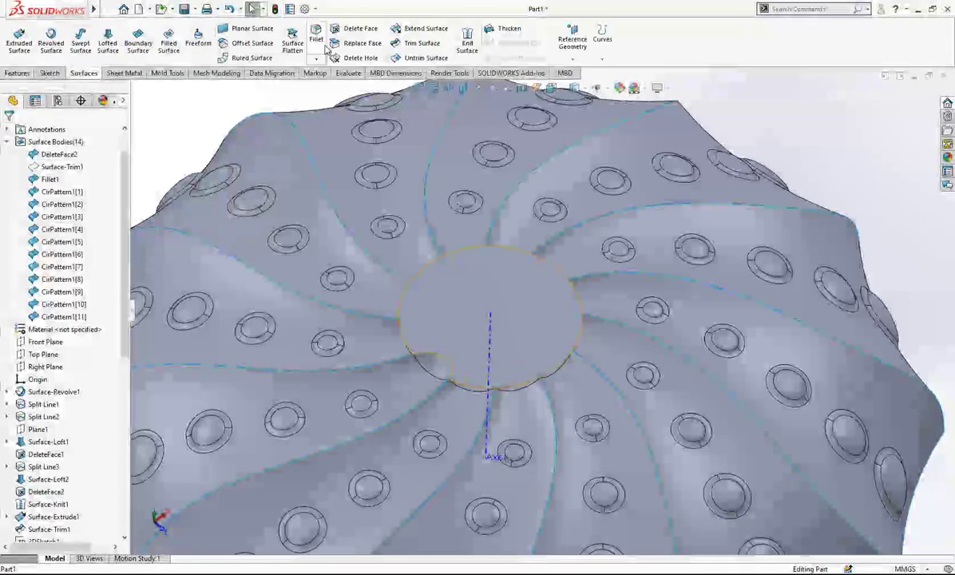
click(421, 41)
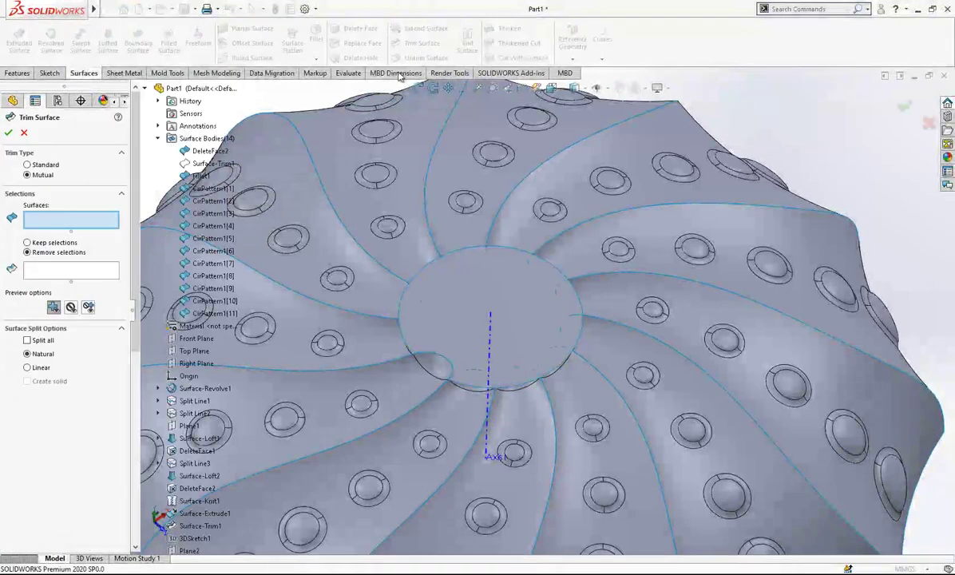
scroll(467, 262, up, 2)
click(473, 257)
click(397, 201)
click(374, 240)
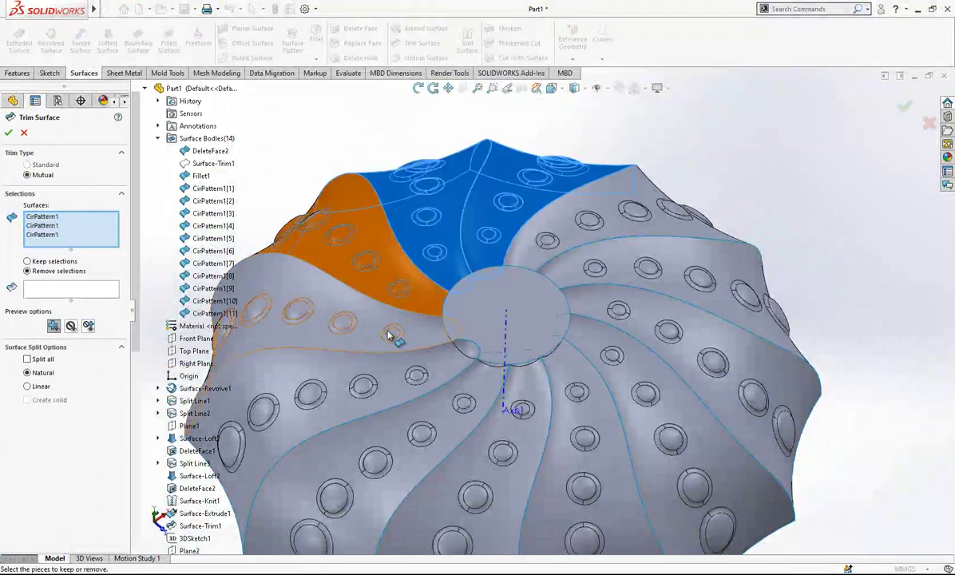
click(395, 330)
click(411, 379)
click(459, 405)
click(532, 434)
click(582, 434)
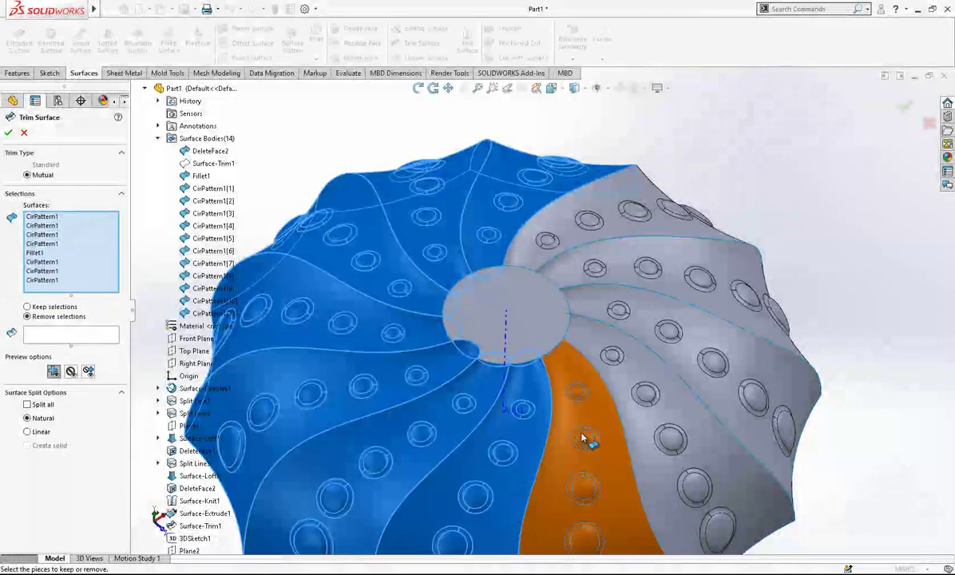
click(644, 379)
click(649, 382)
click(624, 292)
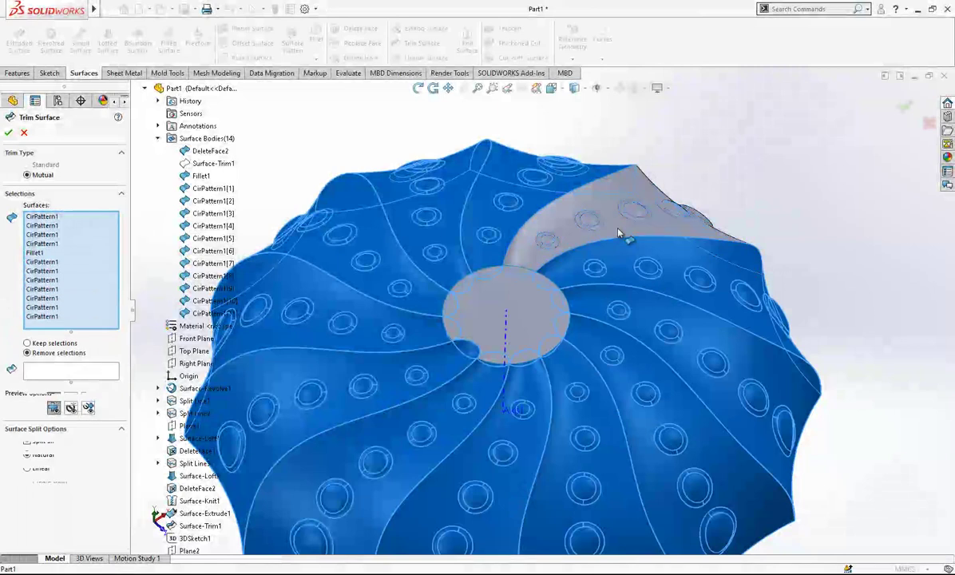
click(577, 214)
- Add the central disc to the trim, set it to keep selections, pick the disc's scalloped middle piece and create the trim
click(53, 343)
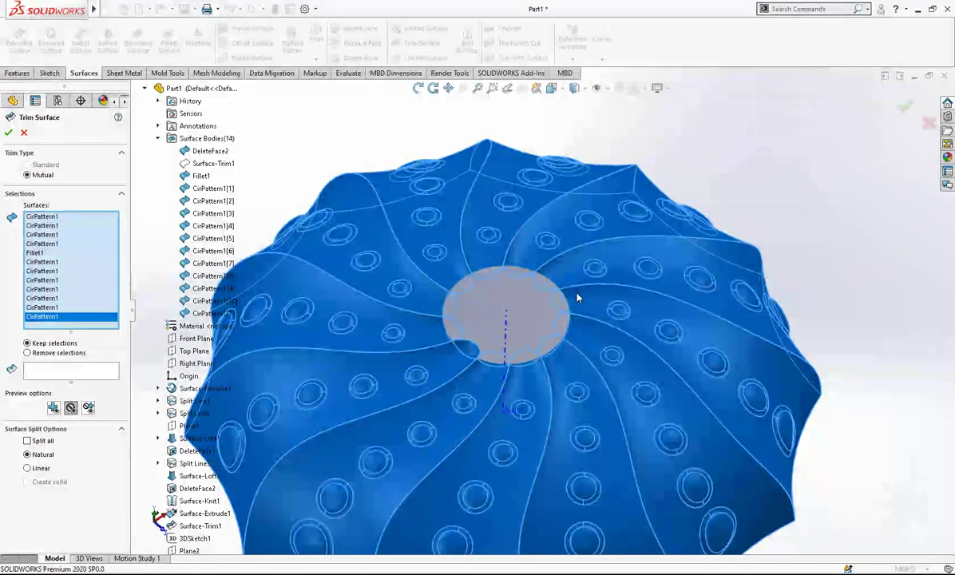
right_click(551, 319)
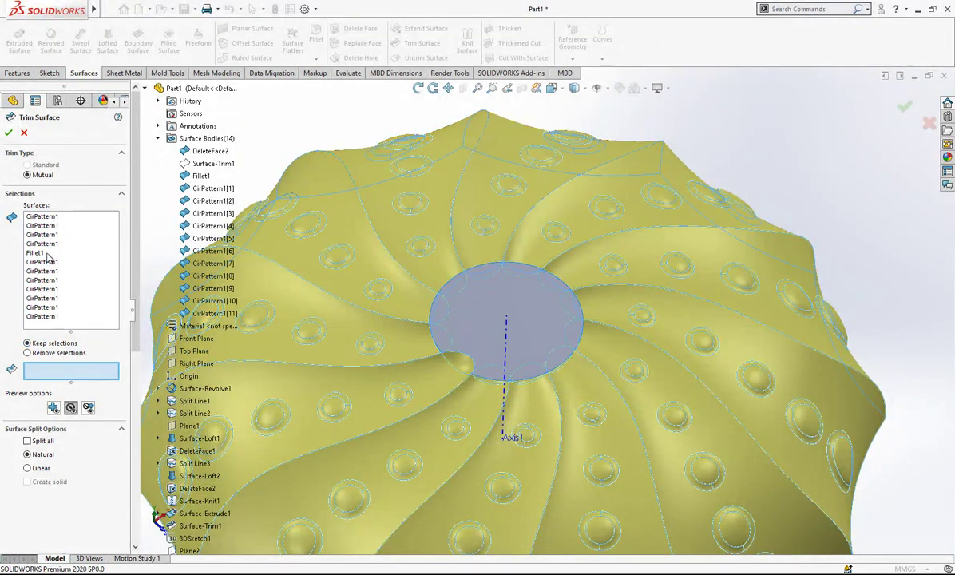
click(71, 263)
click(451, 283)
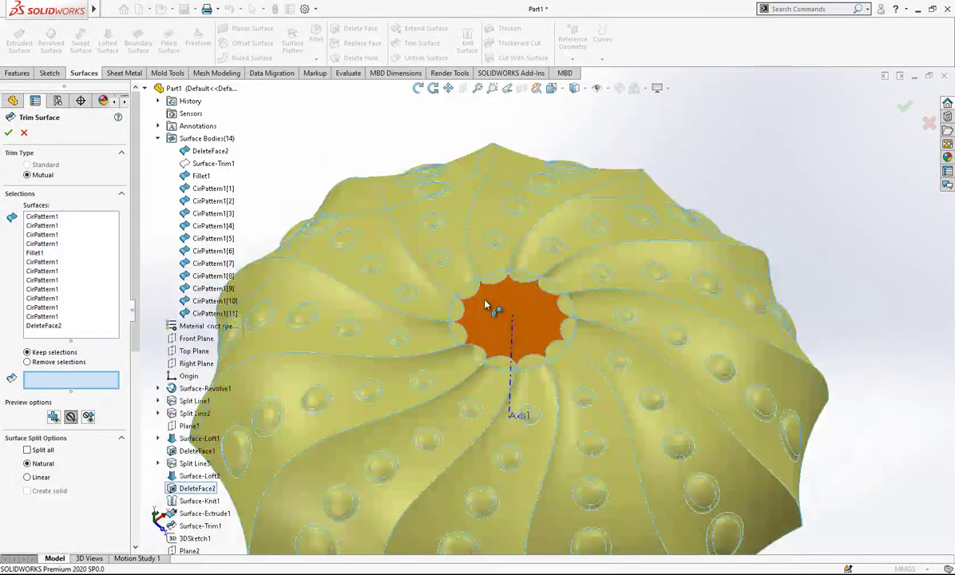
click(492, 309)
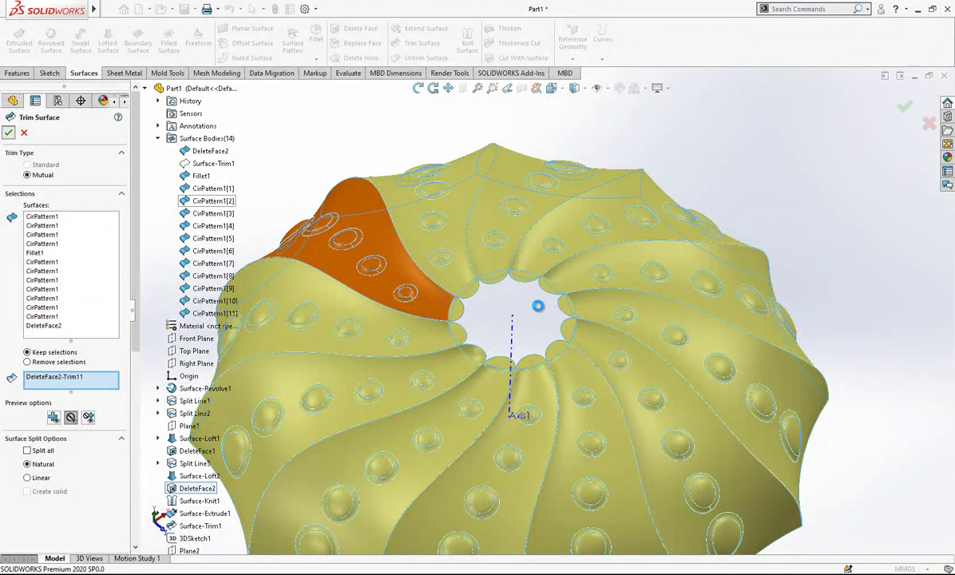
- Knit the trimmed central disc and all twelve arm surfaces into one surface body
scroll(541, 329, down, 5)
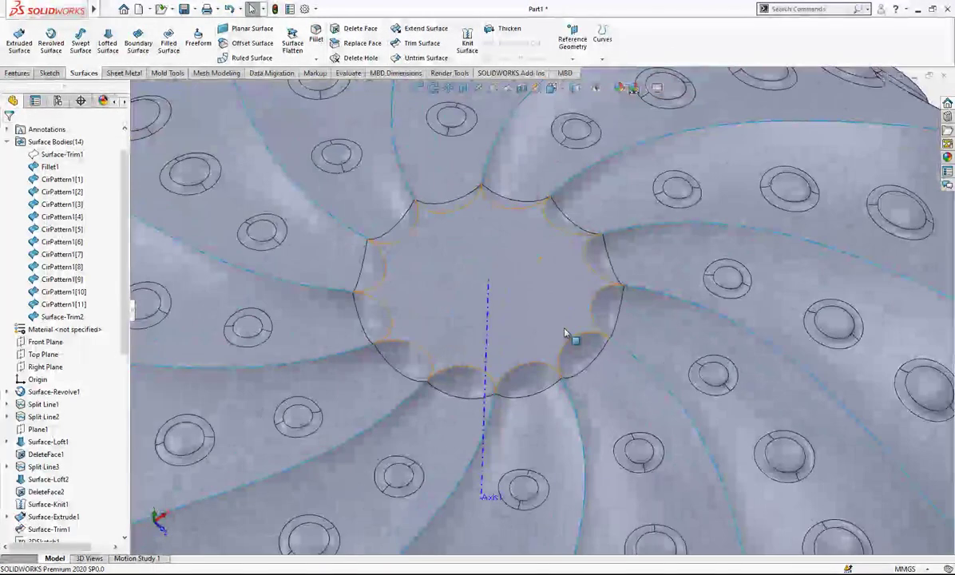
middle_drag(567, 335, 511, 297)
scroll(550, 323, up, 3)
scroll(566, 331, up, 4)
scroll(510, 297, down, 3)
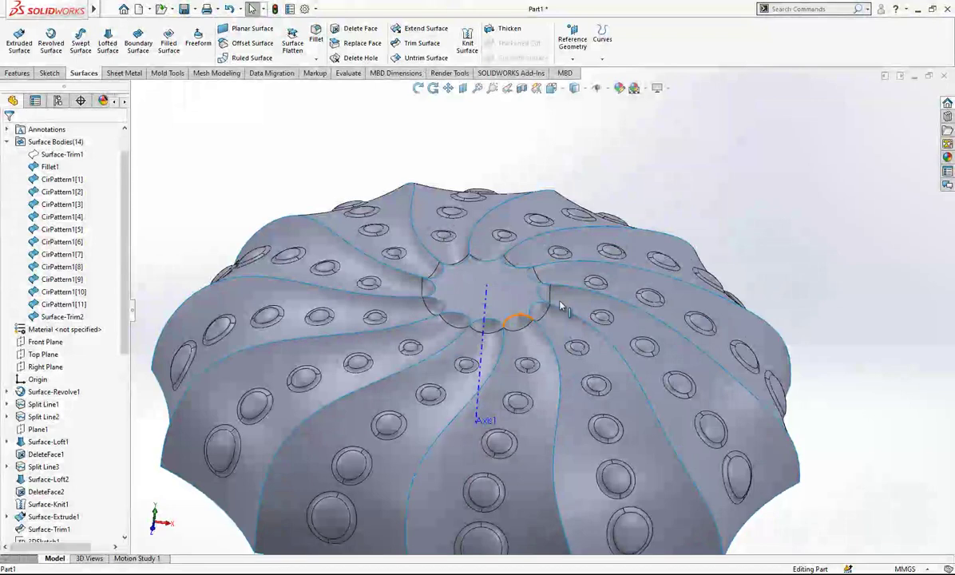
scroll(423, 75, up, 5)
click(467, 40)
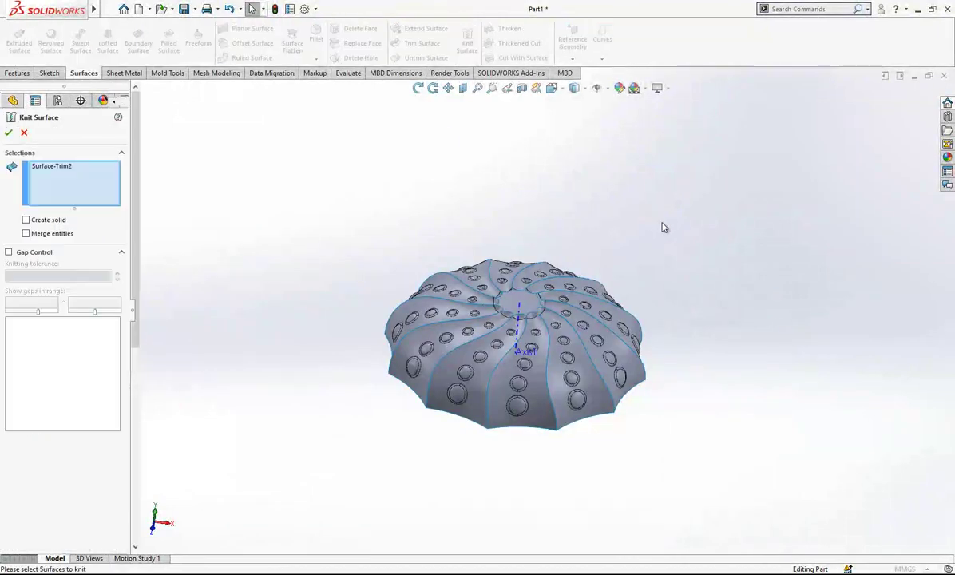
drag(661, 170, 262, 489)
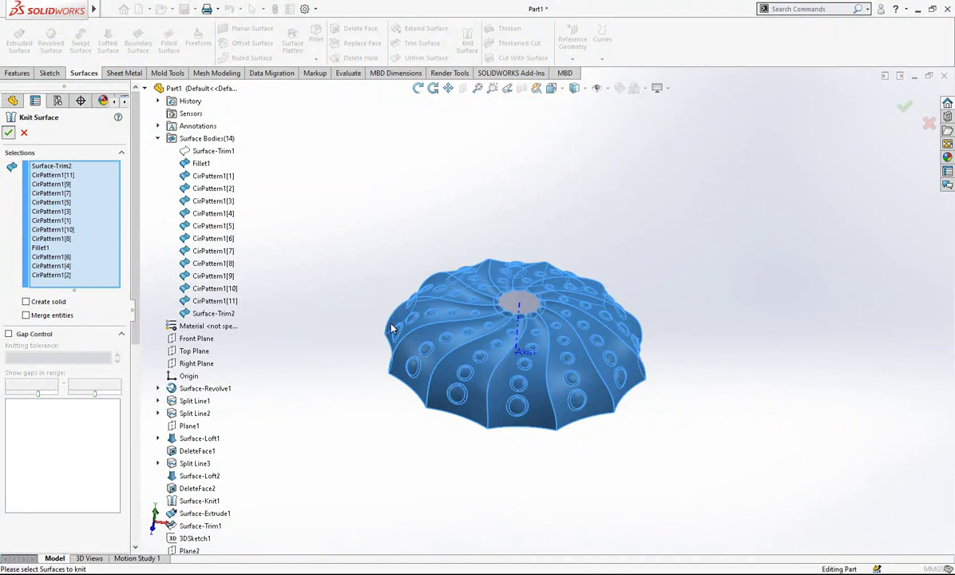
right_click(364, 301)
- Select the open loop of edges around the dome's lower rim and close it with a planar surface
right_click(437, 414)
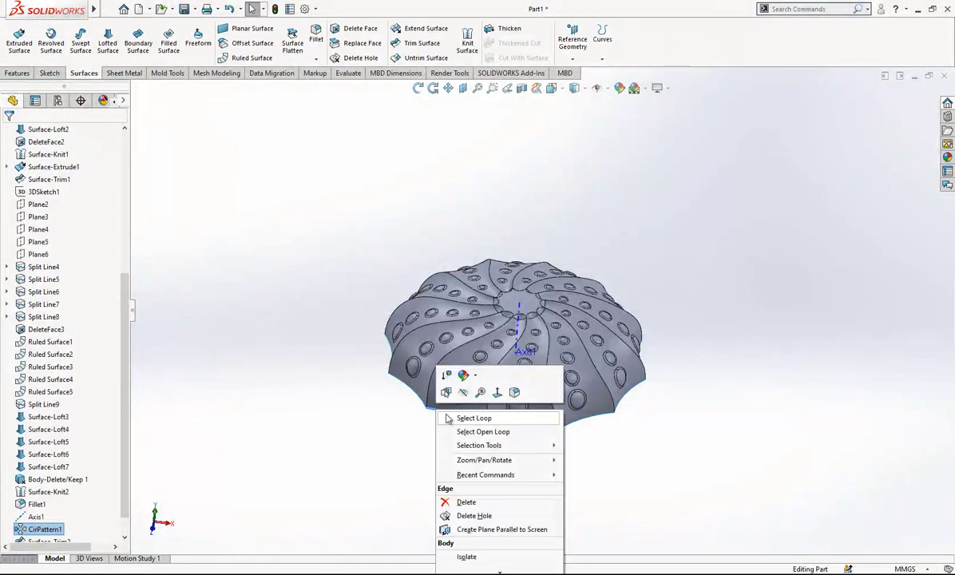
click(479, 429)
scroll(502, 365, down, 1)
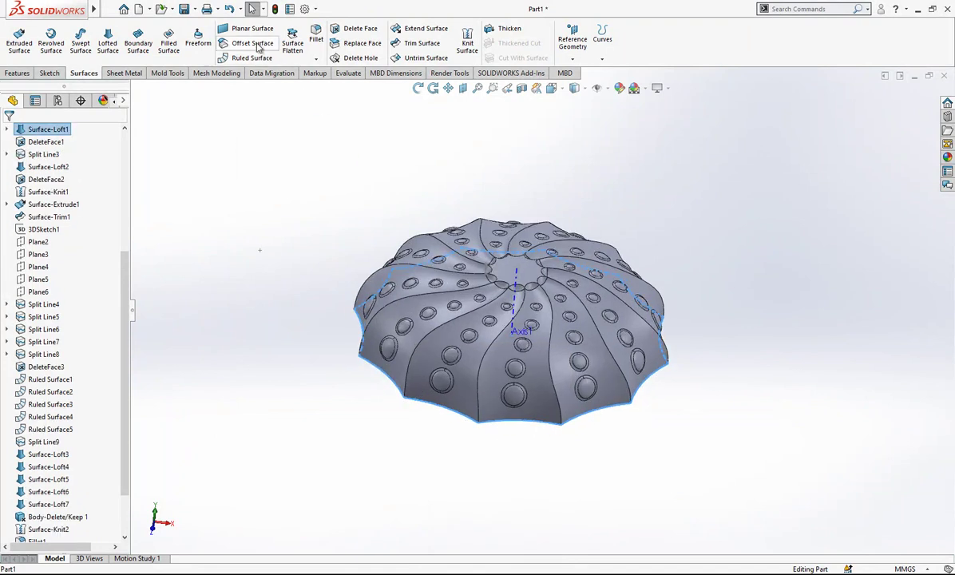
right_click(395, 385)
click(431, 401)
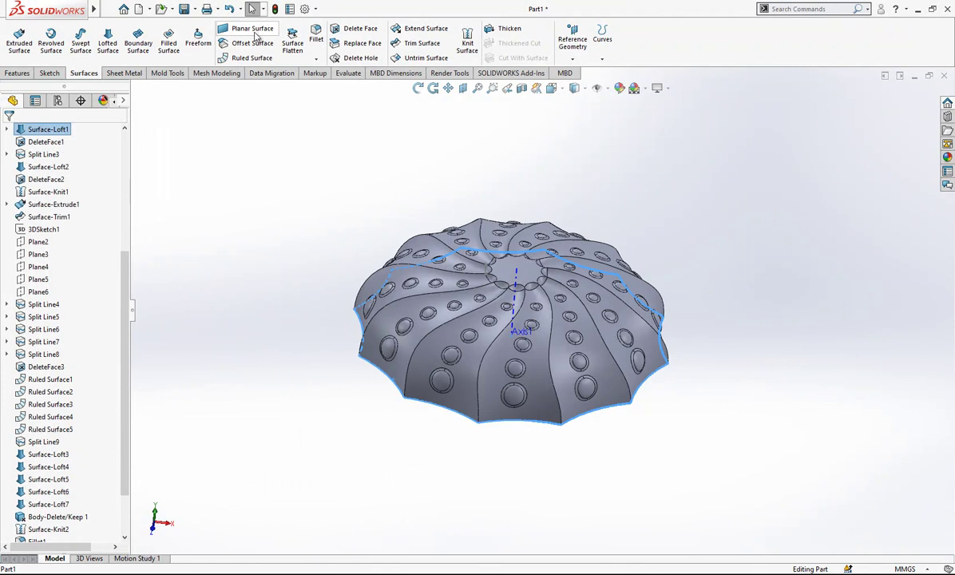
click(252, 28)
middle_drag(556, 357, 520, 182)
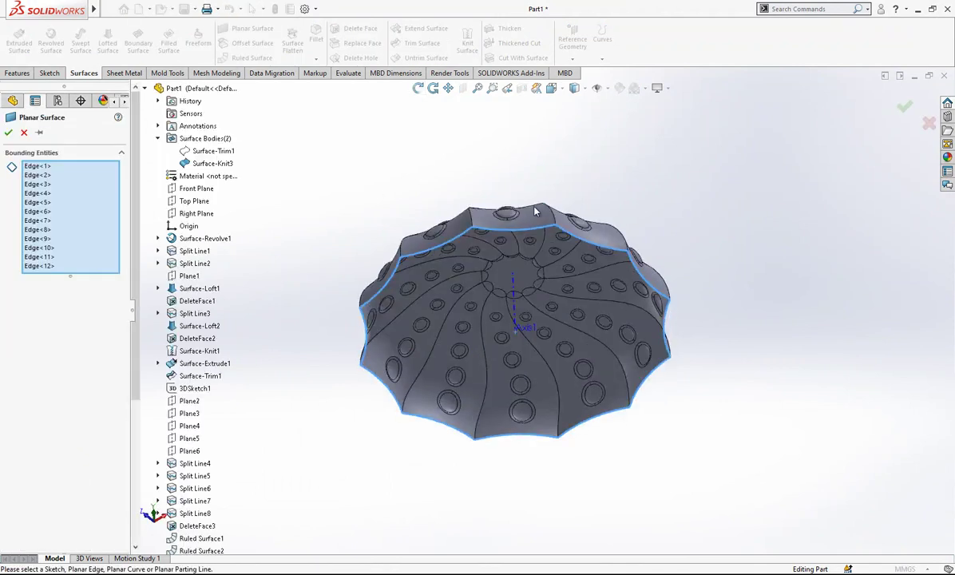
key(Return)
- Knit the dome surface and the planar base surface together
middle_drag(679, 302, 650, 440)
scroll(600, 300, down, 3)
click(466, 44)
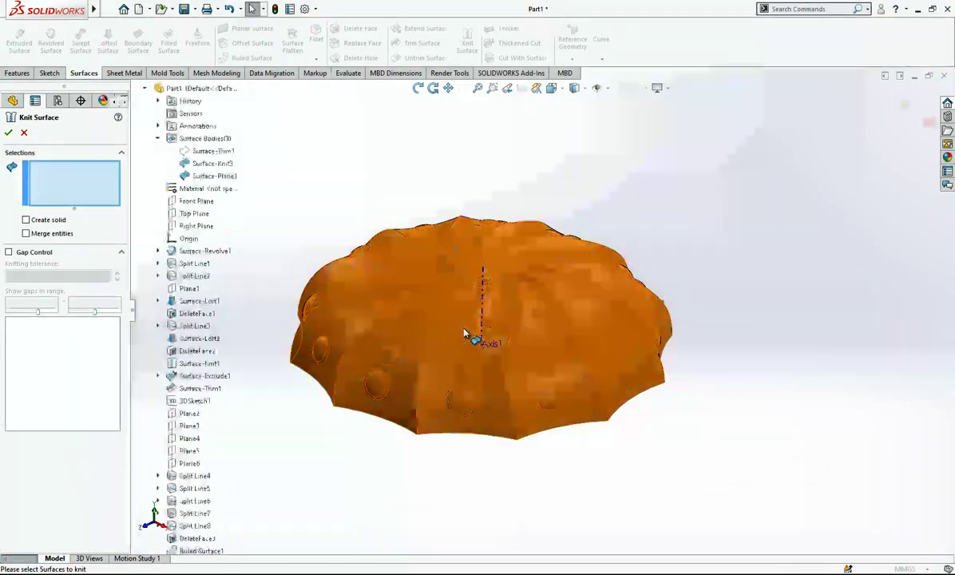
click(472, 386)
middle_drag(472, 387, 455, 324)
click(470, 349)
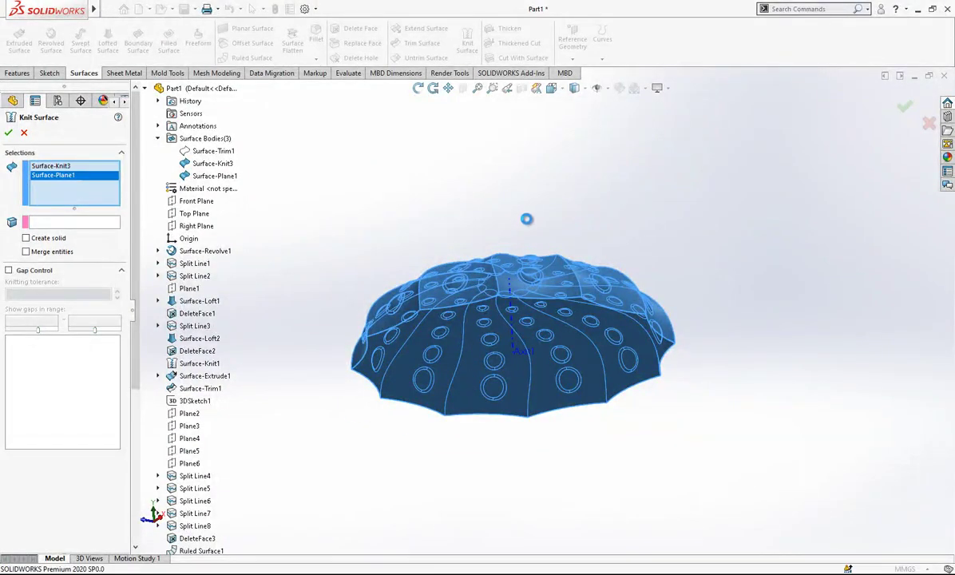
key(Return)
middle_drag(579, 291, 601, 494)
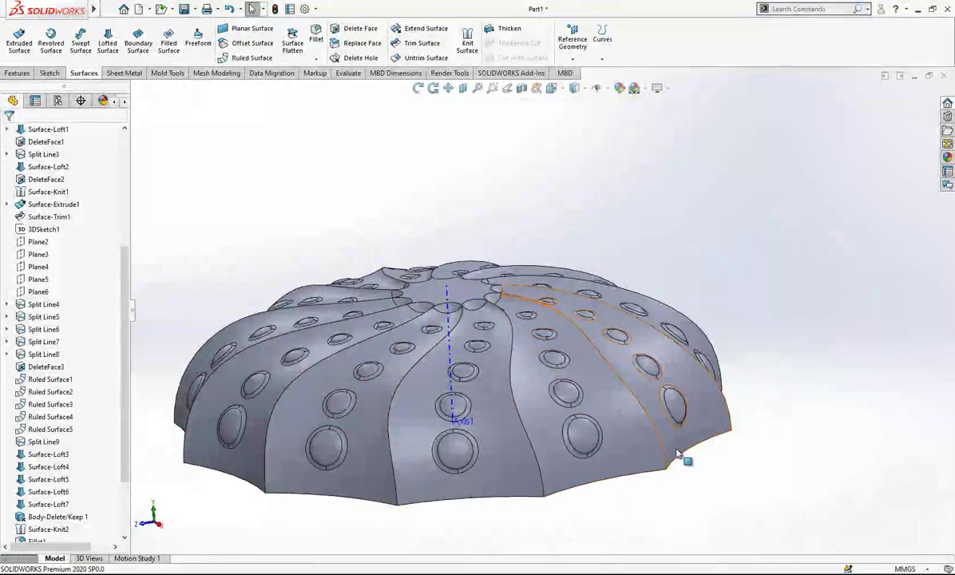
- Fillet the twelve seam edges between the dome's arms with a 0.75 mm radius
scroll(598, 377, up, 3)
middle_drag(599, 376, 628, 499)
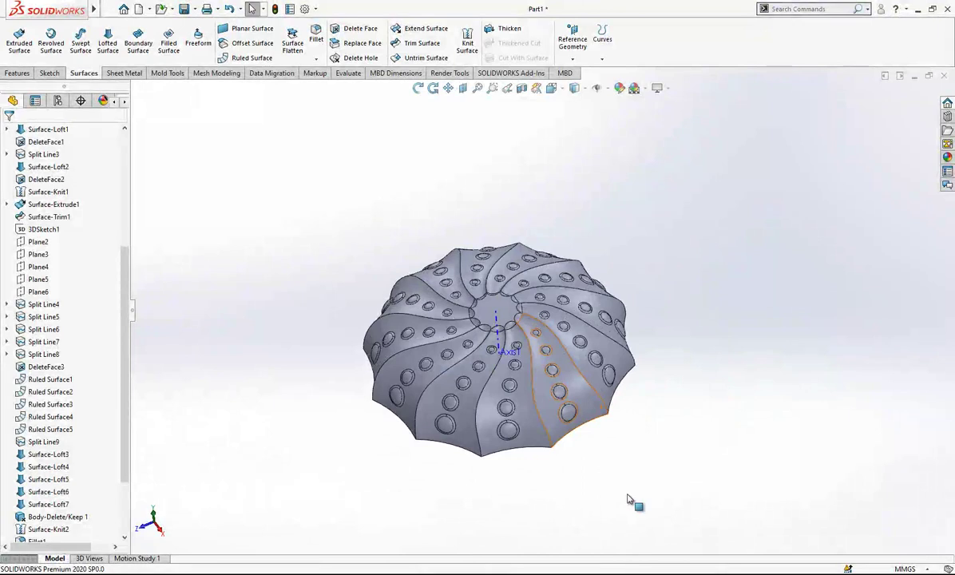
scroll(533, 393, down, 3)
middle_drag(544, 369, 549, 330)
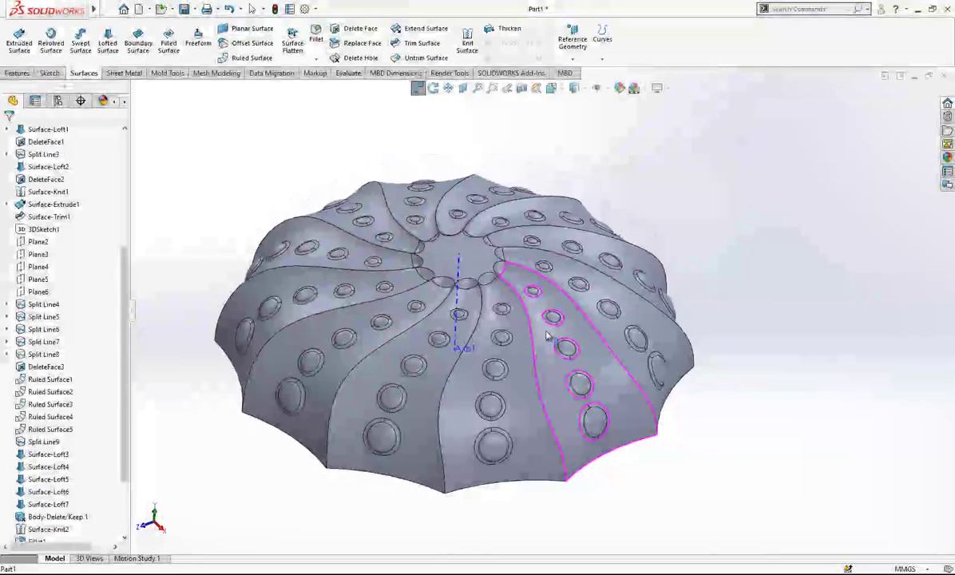
scroll(543, 319, up, 1)
click(317, 36)
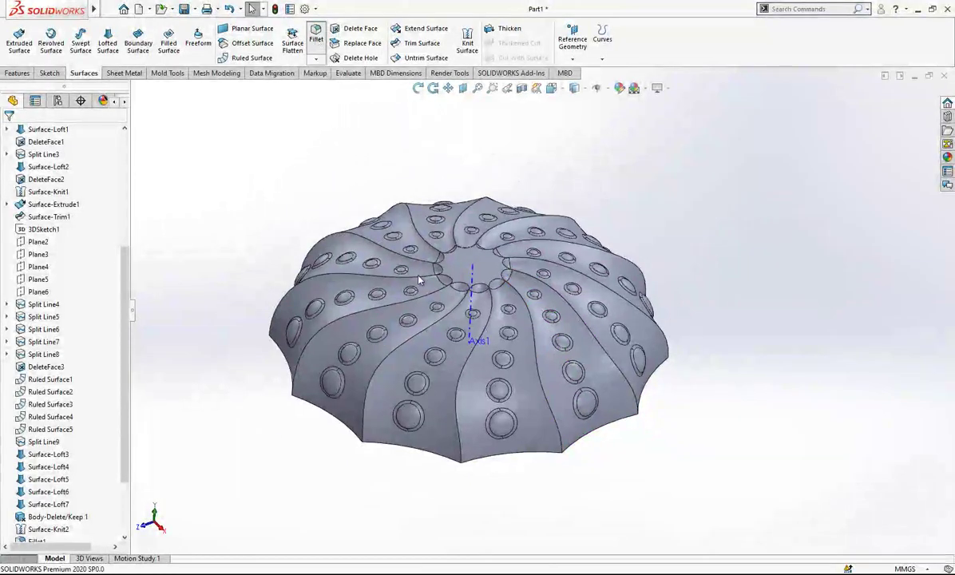
click(381, 368)
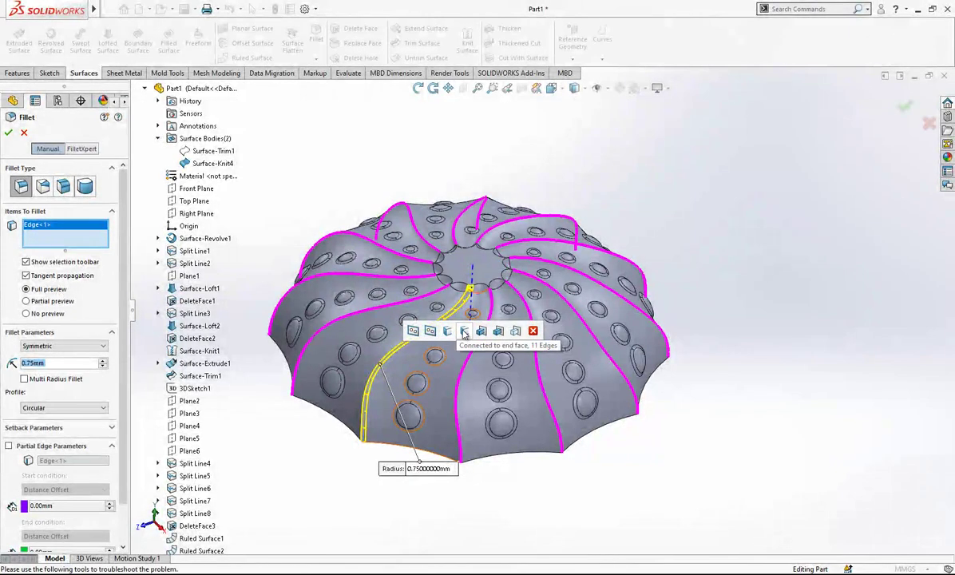
click(464, 332)
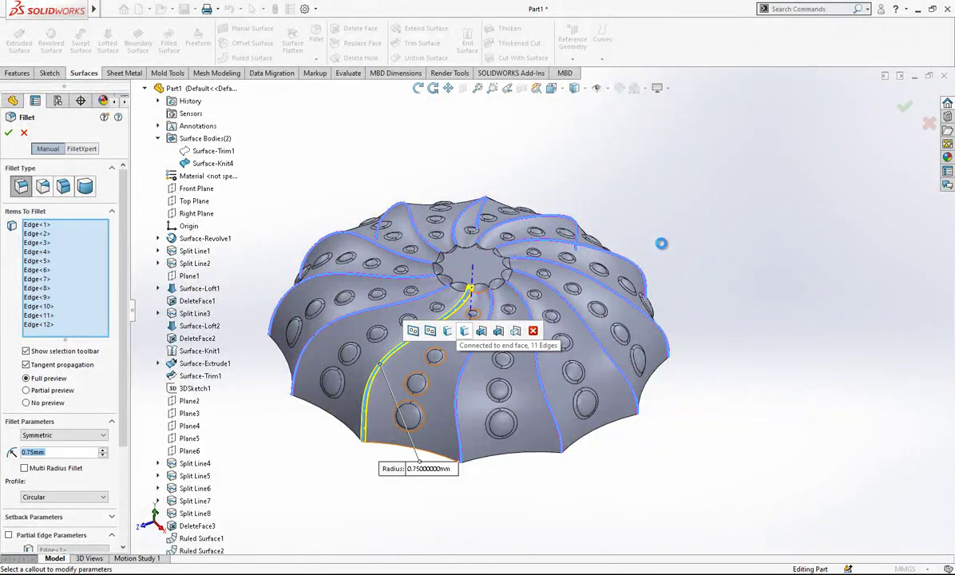
scroll(469, 347, down, 1)
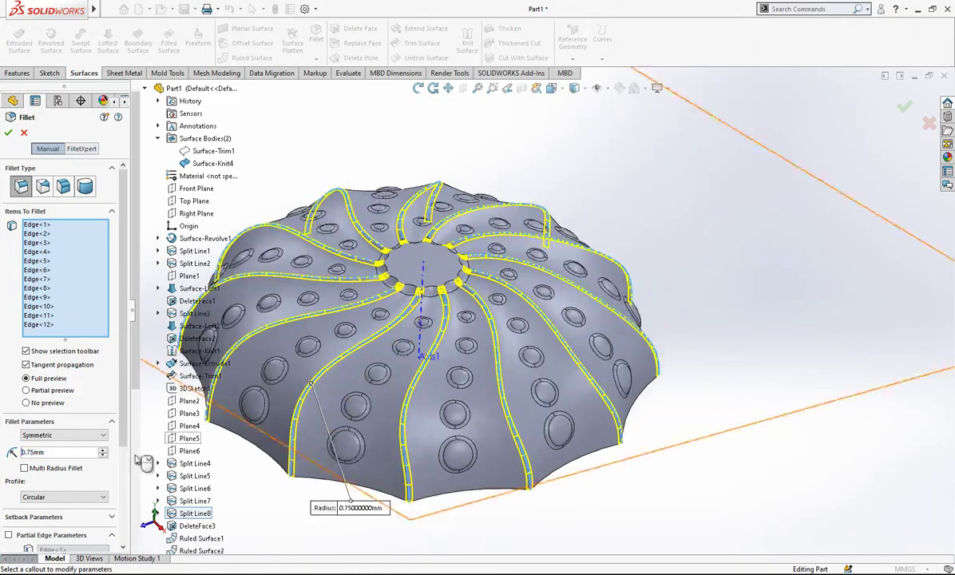
scroll(333, 370, up, 1)
click(7, 133)
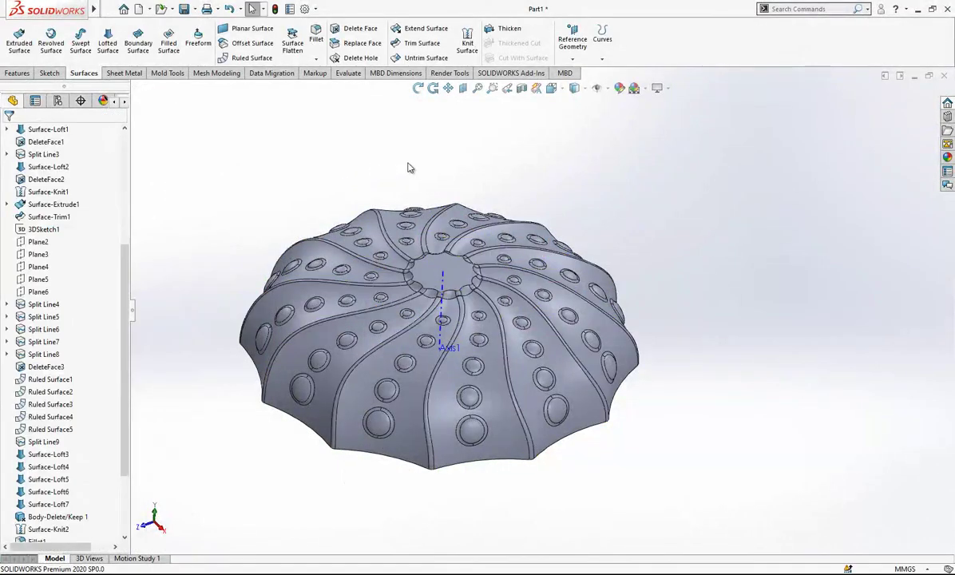
- Fillet the scalloped edge of the dome's central disc with a 0.75 mm radius
scroll(413, 299, down, 5)
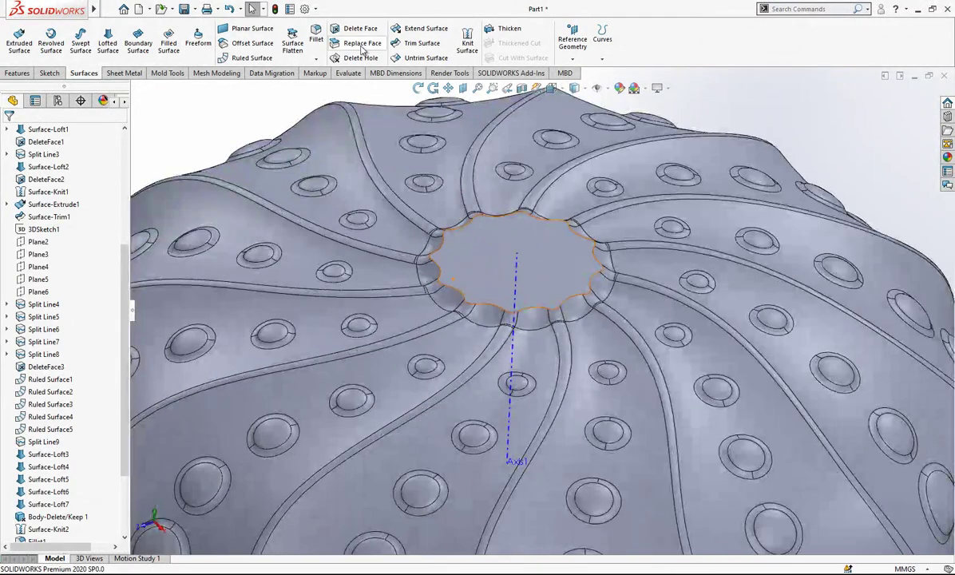
click(319, 47)
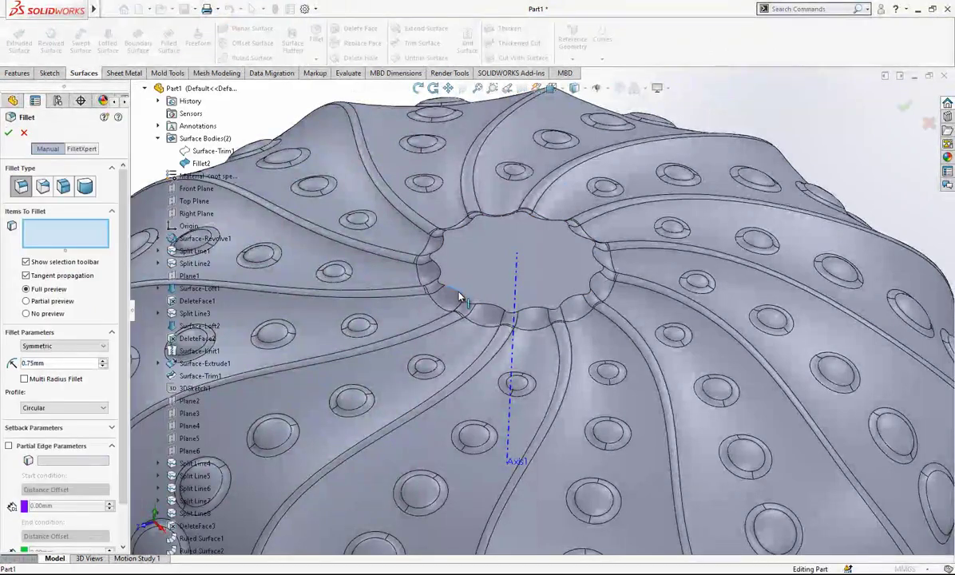
click(456, 292)
scroll(464, 299, up, 3)
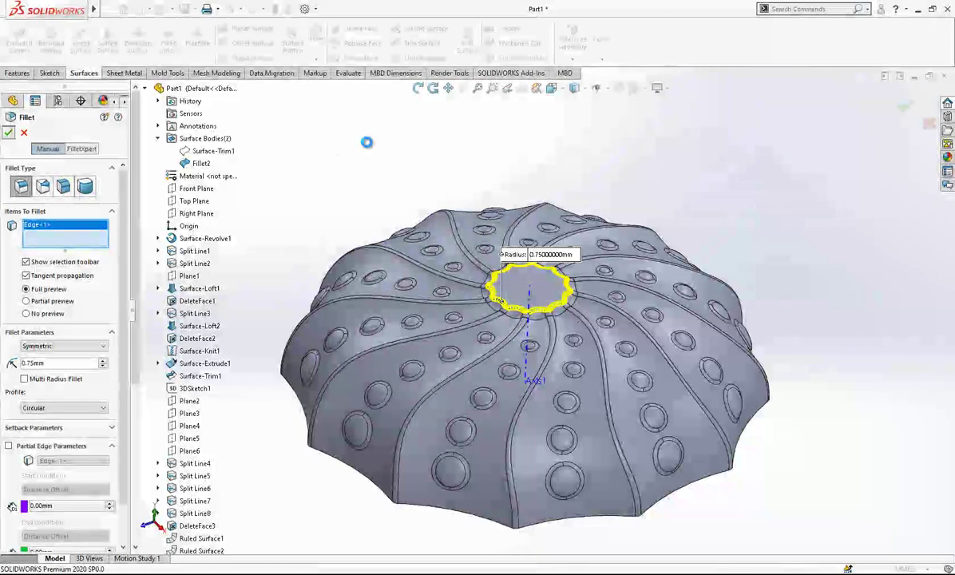
scroll(364, 160, up, 1)
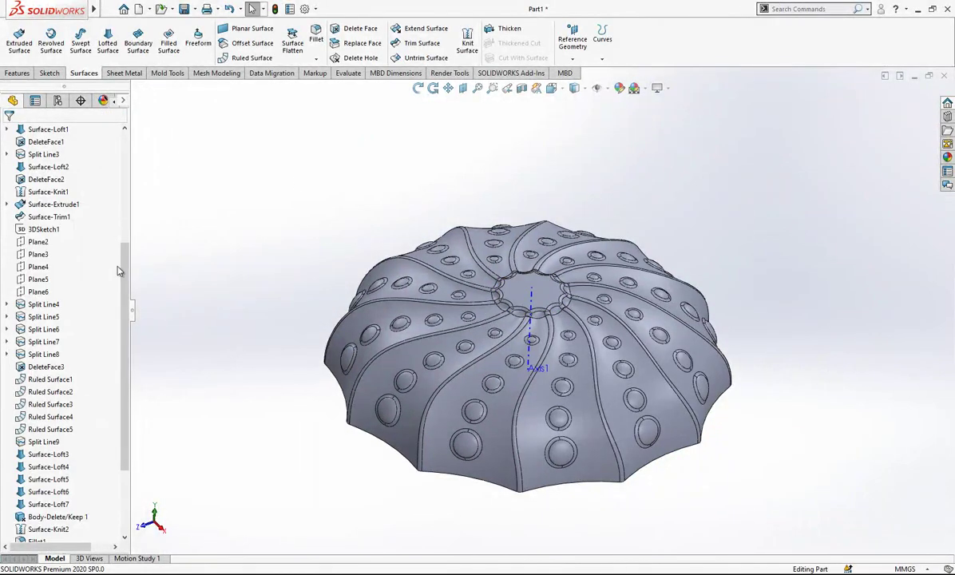
- Mirror the filleted dome surface body about the Top Plane
drag(125, 272, 134, 171)
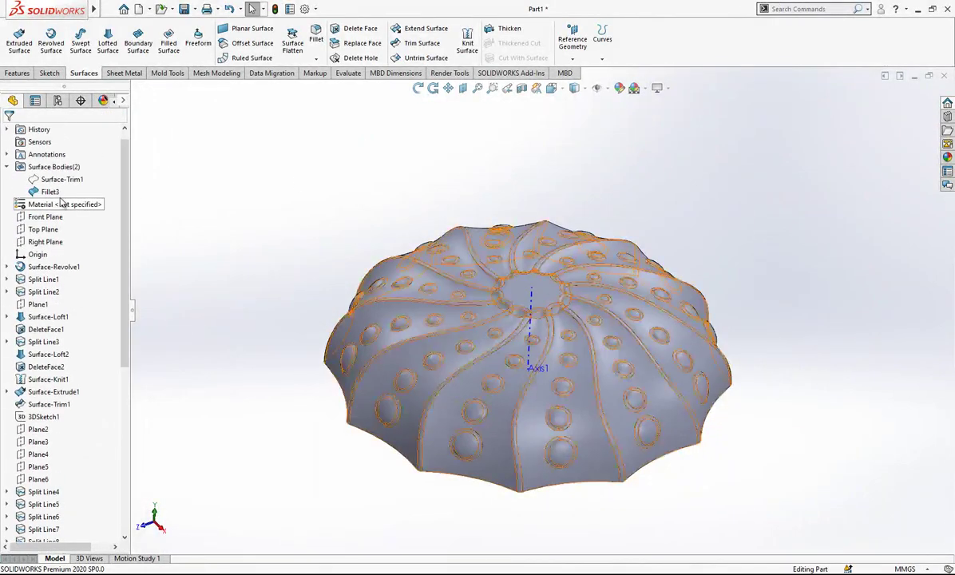
click(8, 166)
click(40, 205)
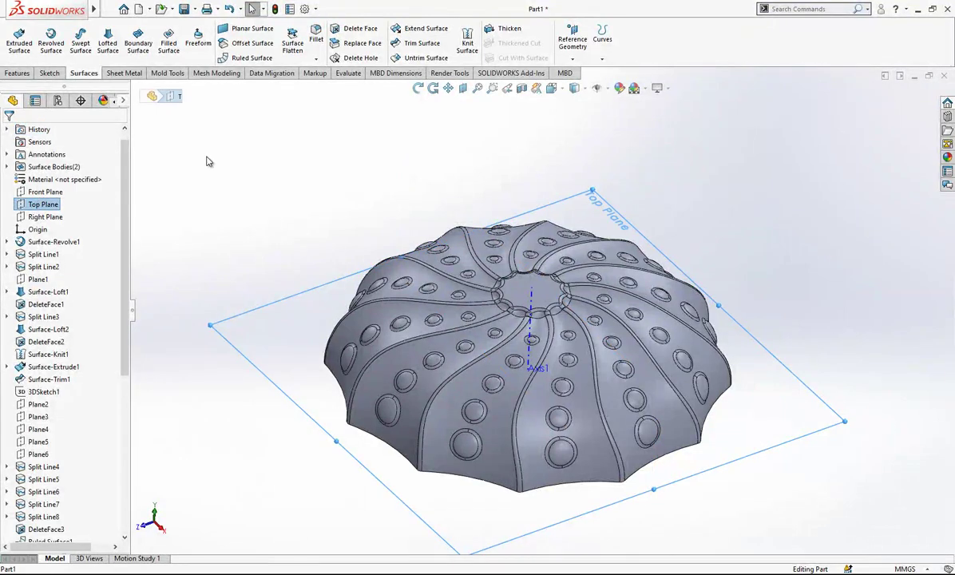
click(18, 73)
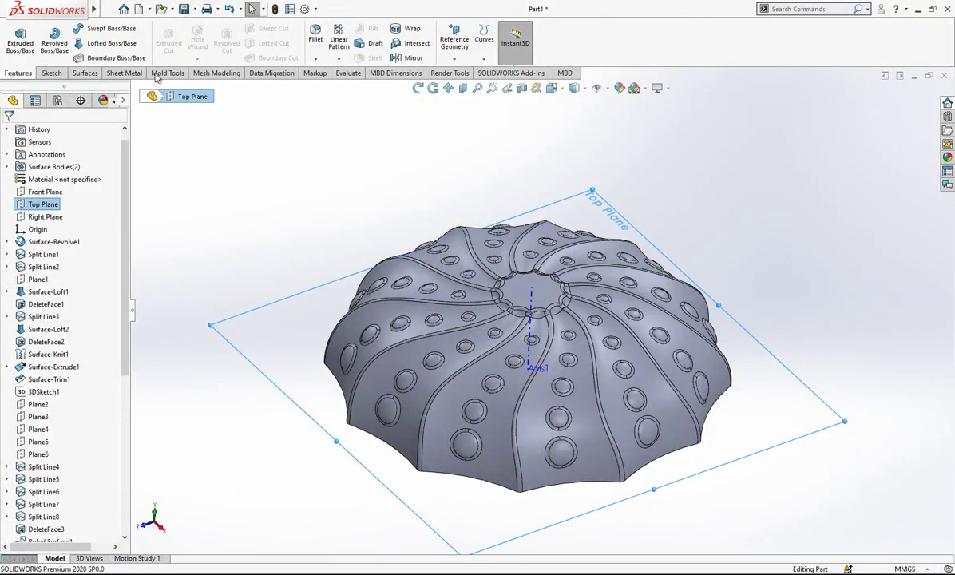
click(409, 58)
click(51, 251)
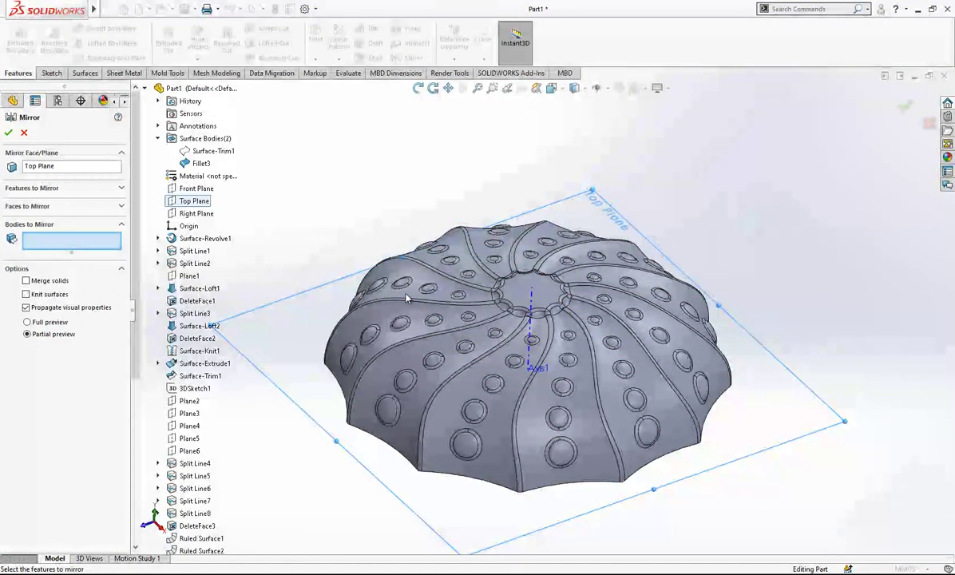
click(463, 317)
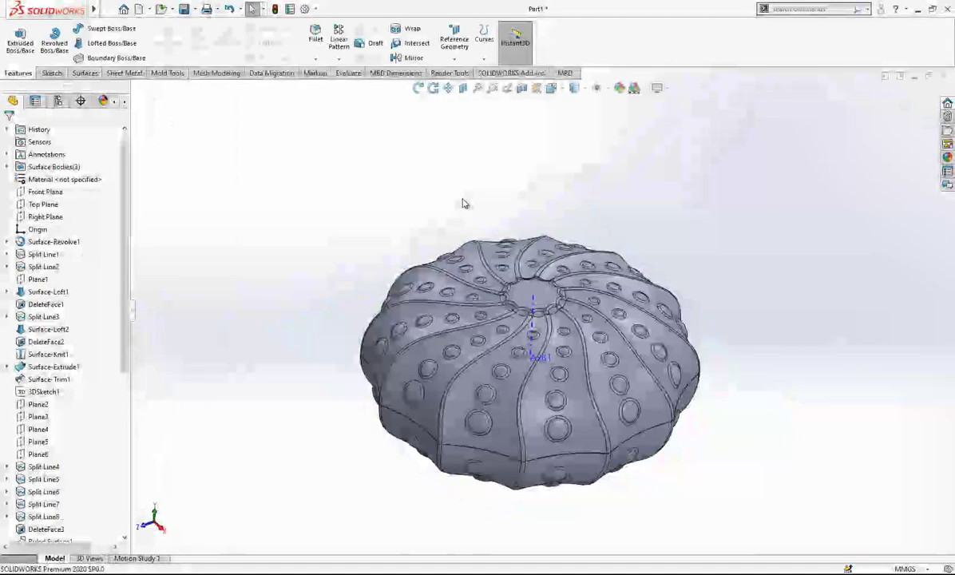
- Start a sketch on the Front Plane and convert the Surface-Revolve1 profile curve from Sketch1 into it
middle_drag(463, 203, 551, 216)
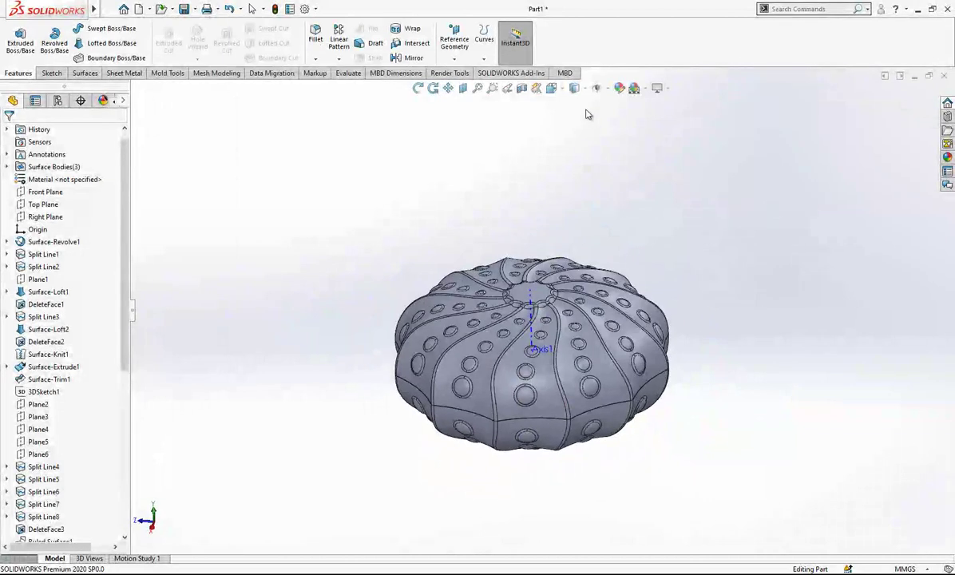
click(551, 88)
click(452, 435)
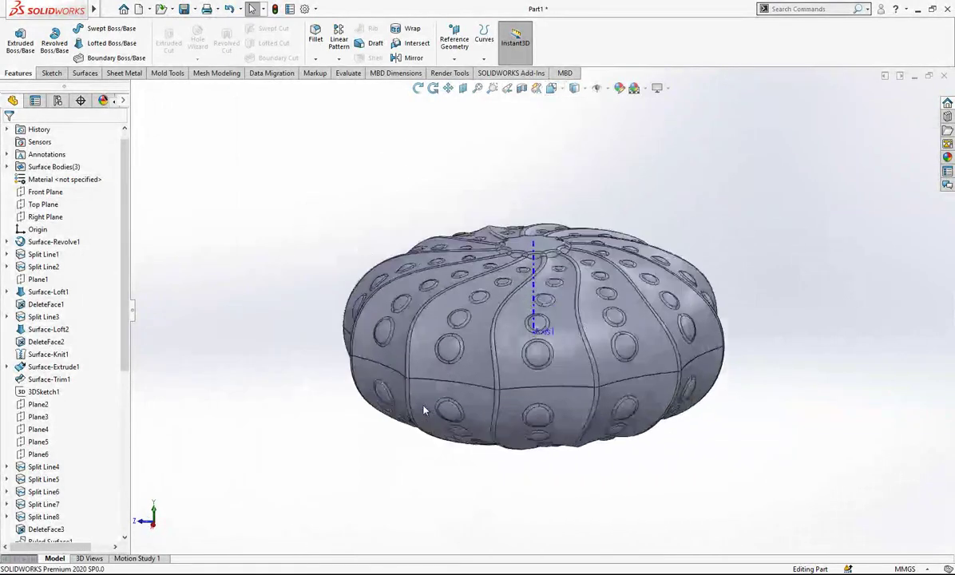
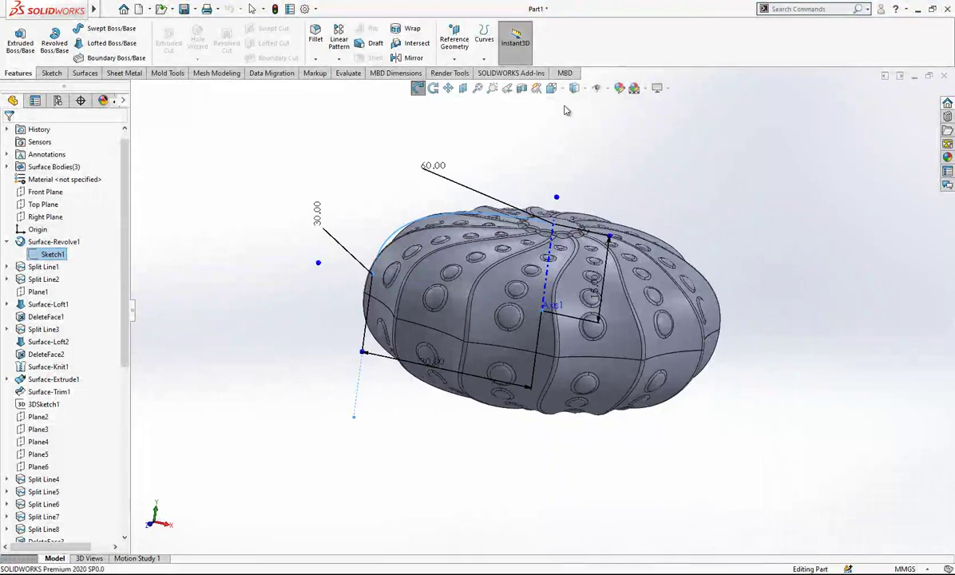
click(338, 318)
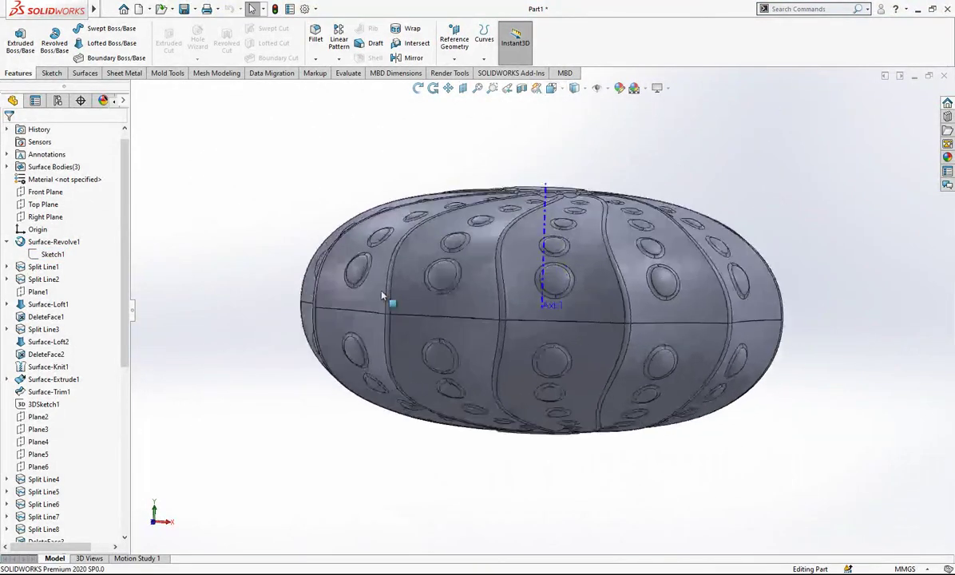
click(46, 192)
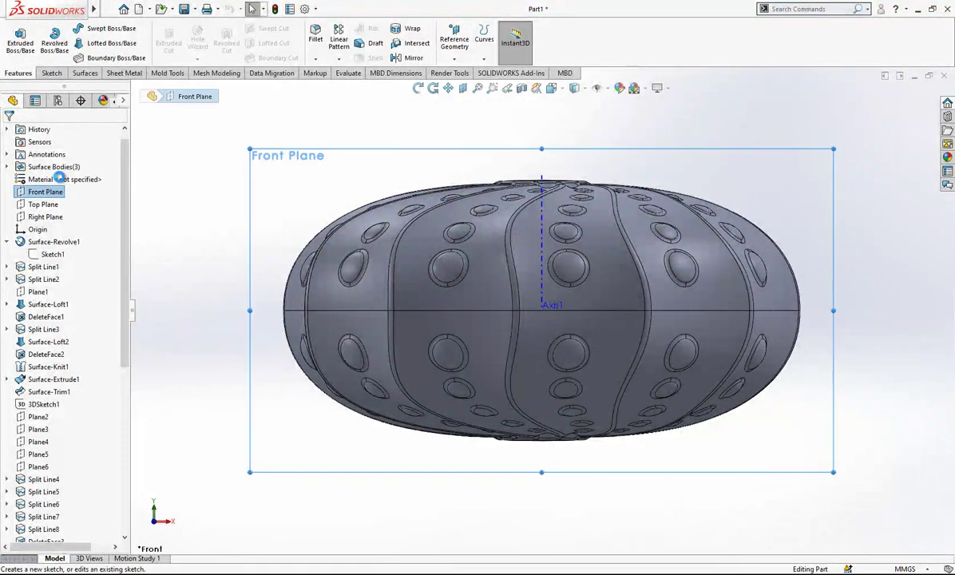
click(58, 176)
click(61, 255)
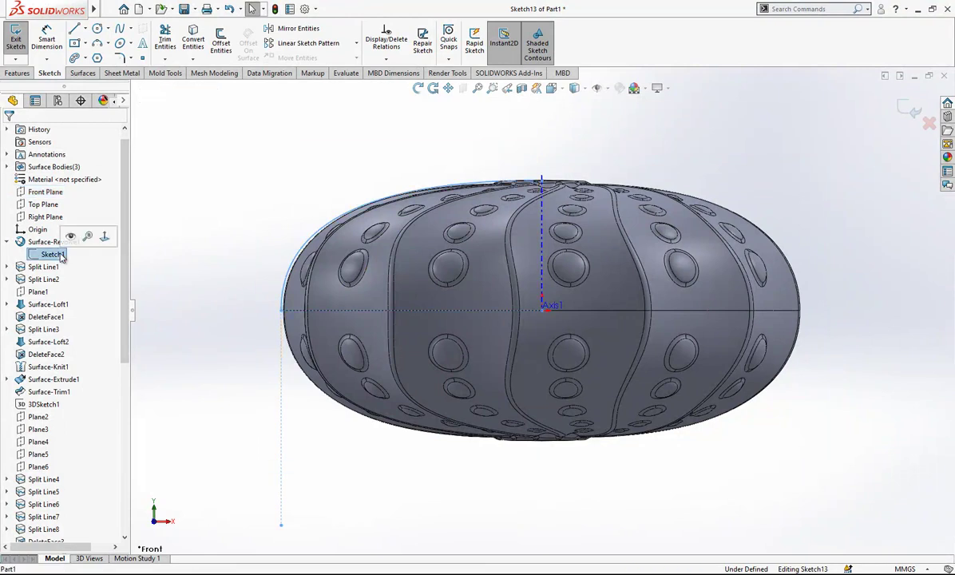
click(193, 40)
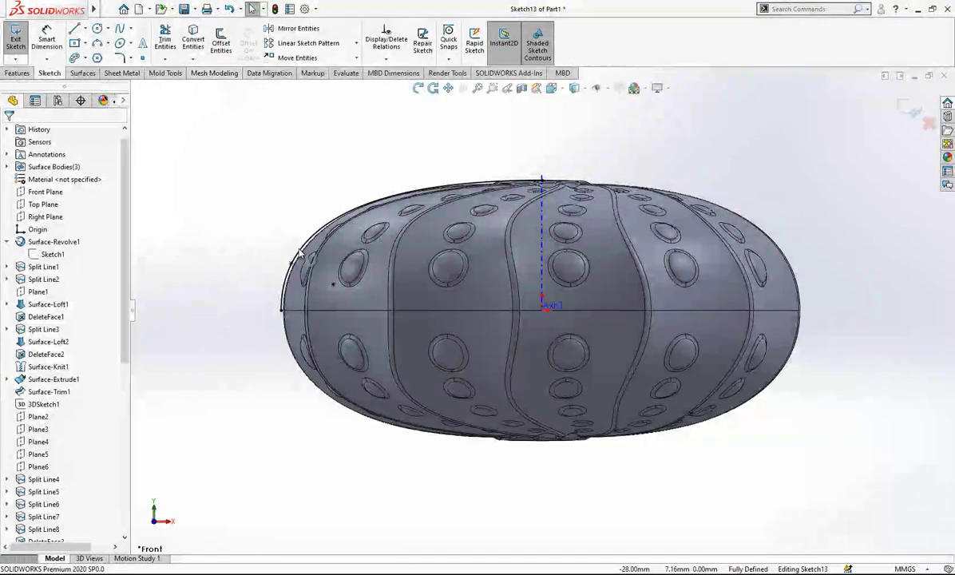
click(297, 249)
key(Escape)
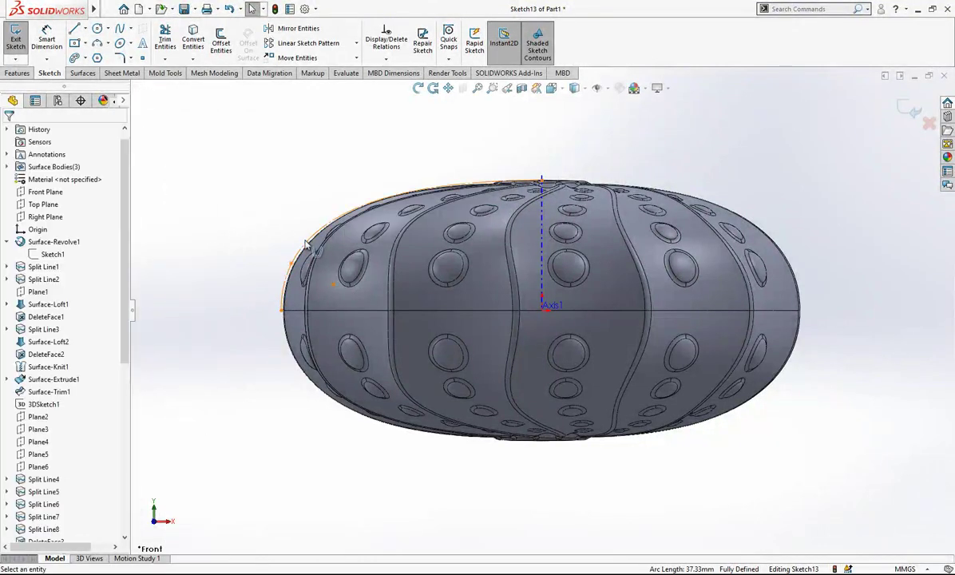
- Offset the converted profile curve inward by 3 mm and turn the base curve into construction geometry
click(309, 245)
click(221, 42)
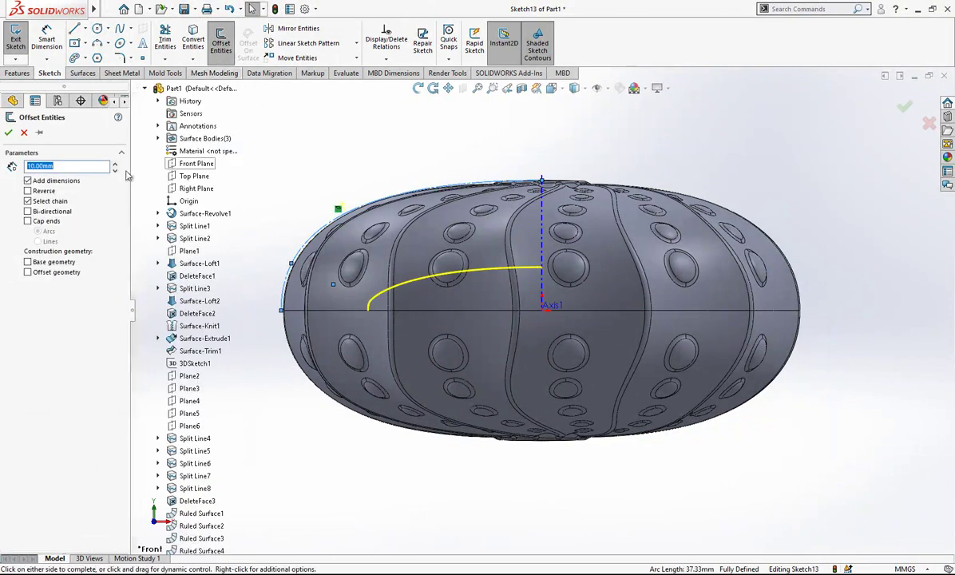
text(3)
key(Return)
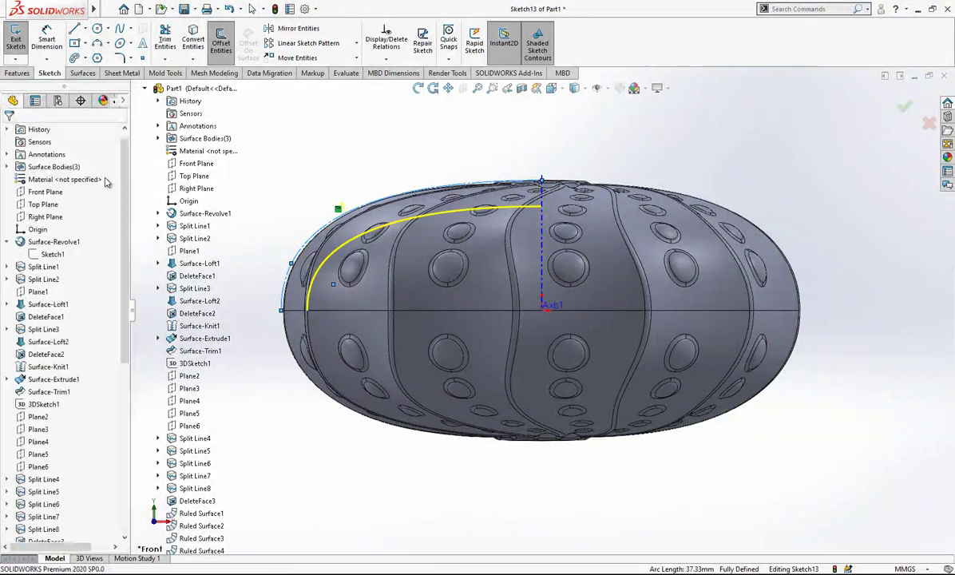
scroll(303, 236, down, 3)
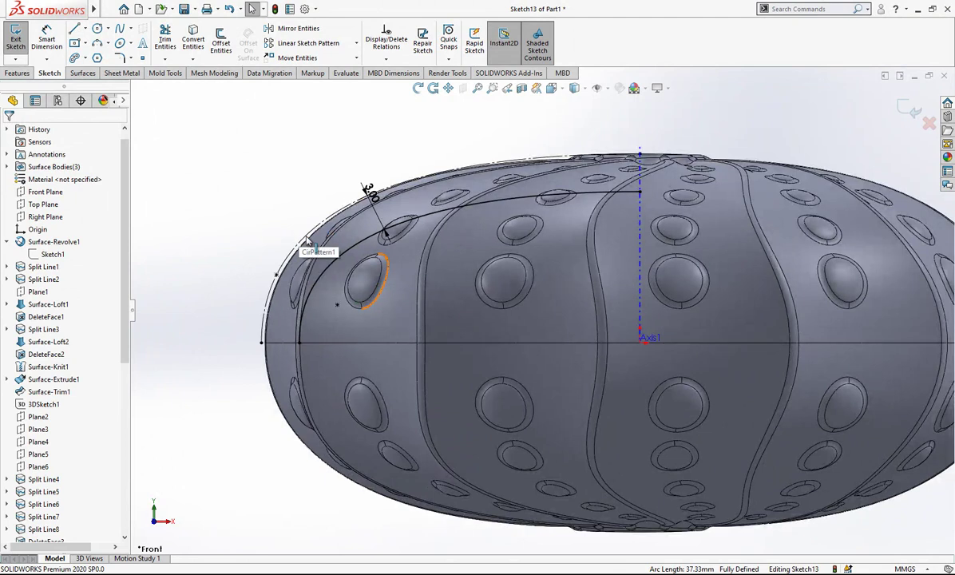
- Offset the converted profile curve inward a second time, by 4 mm
click(303, 240)
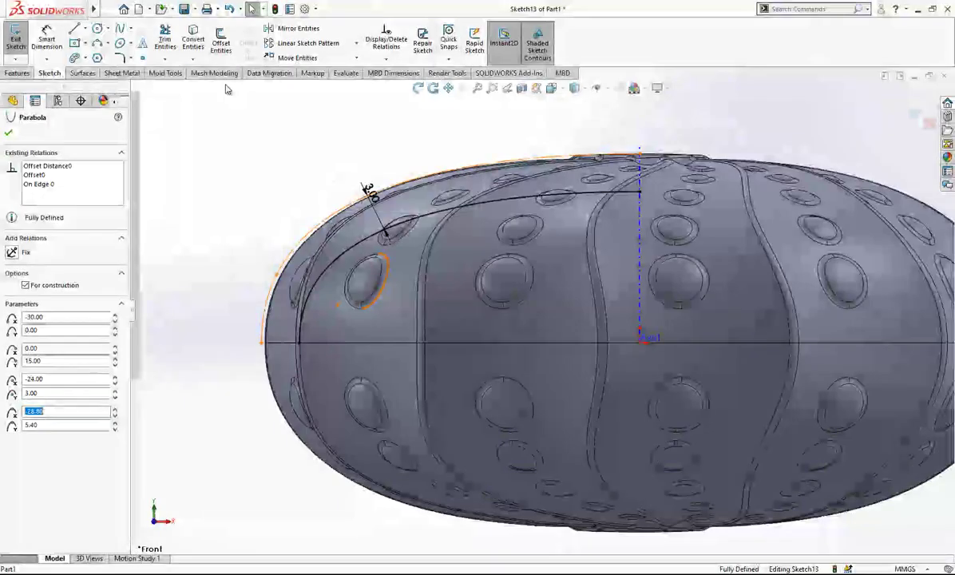
click(220, 42)
text(4)
key(Return)
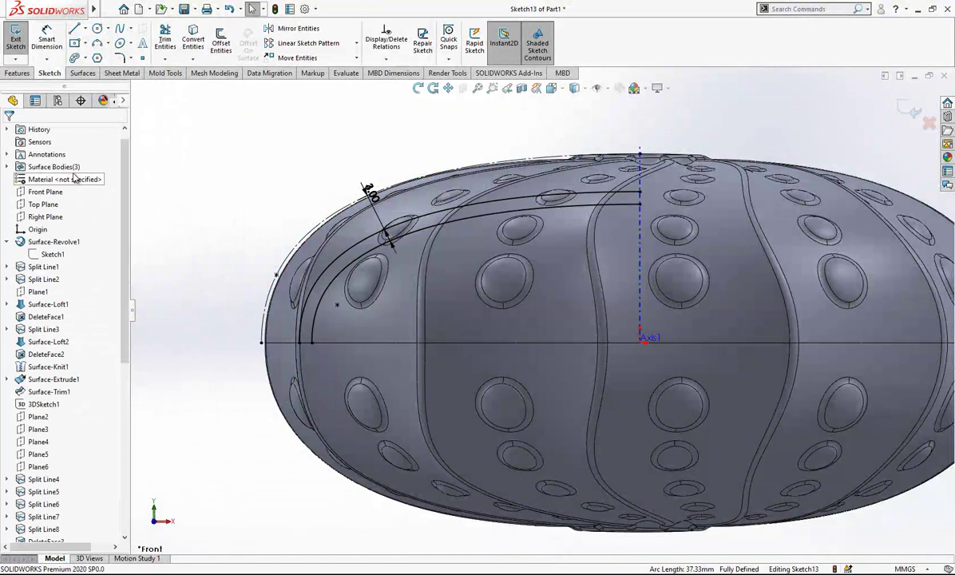
click(333, 283)
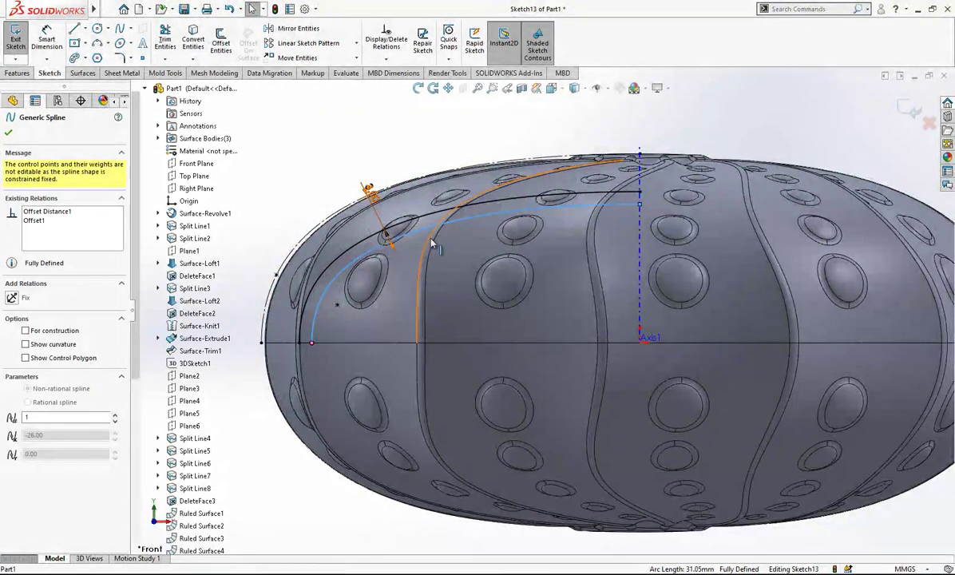
key(Escape)
- Draw a 27 mm horizontal line from the 3 mm offset curve's lower end to the origin and make it construction geometry
scroll(431, 238, up, 2)
key(l)
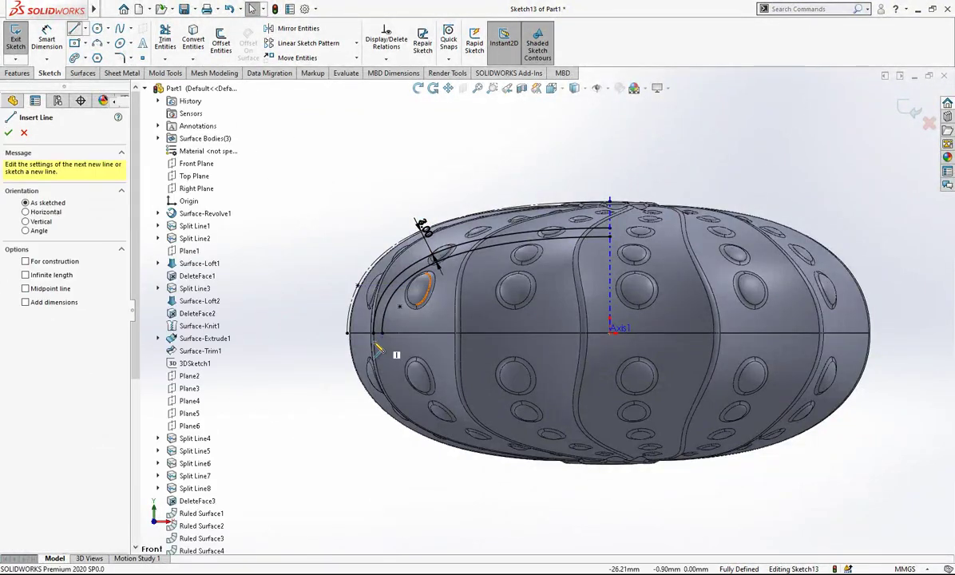
click(372, 334)
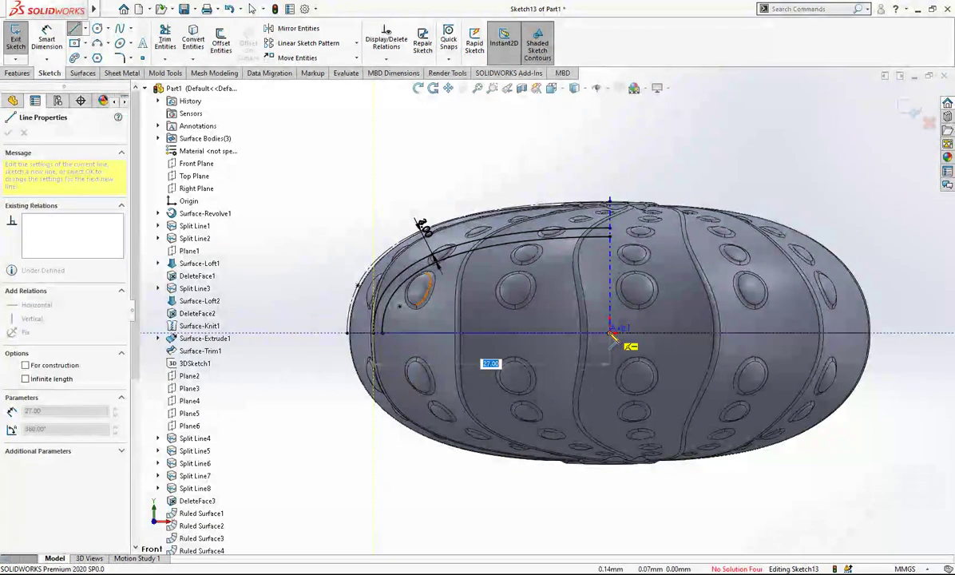
click(607, 335)
key(Escape)
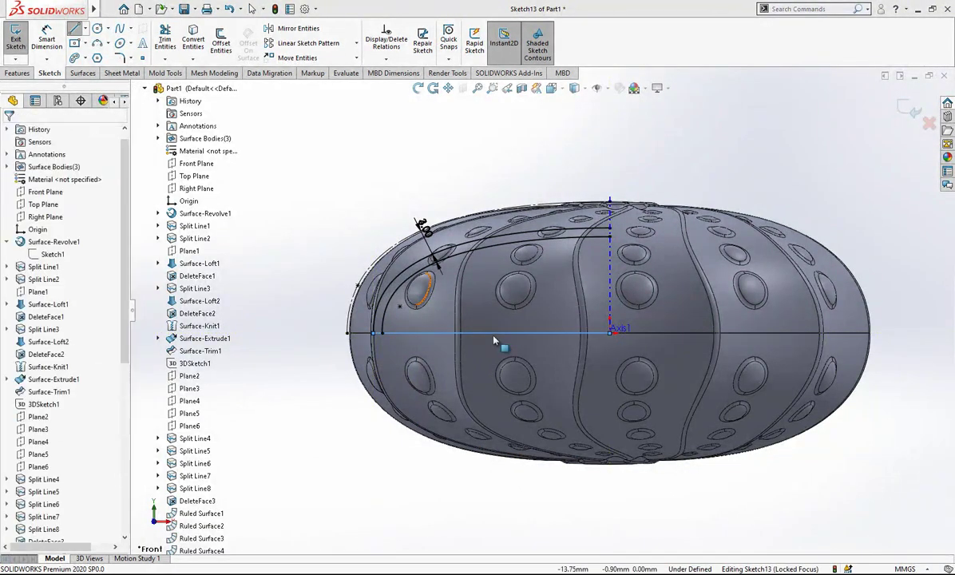
click(488, 333)
click(605, 298)
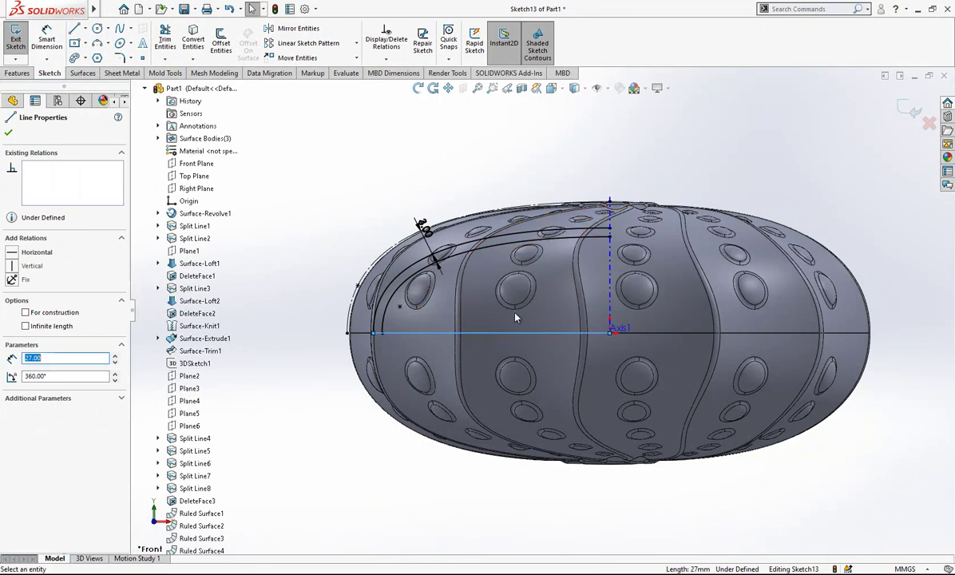
key(Escape)
click(482, 335)
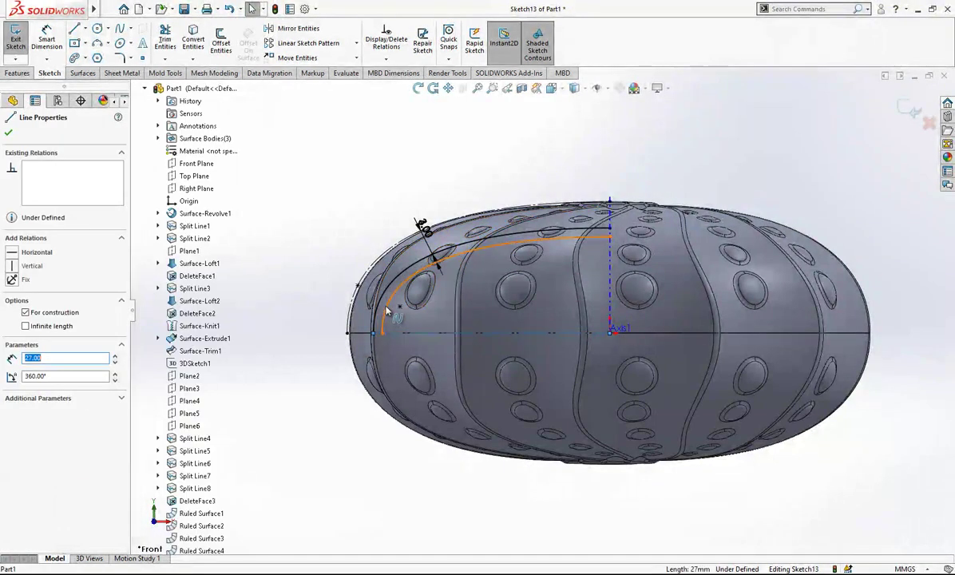
- Mirror the 4 mm offset curve about the horizontal construction line
click(387, 311)
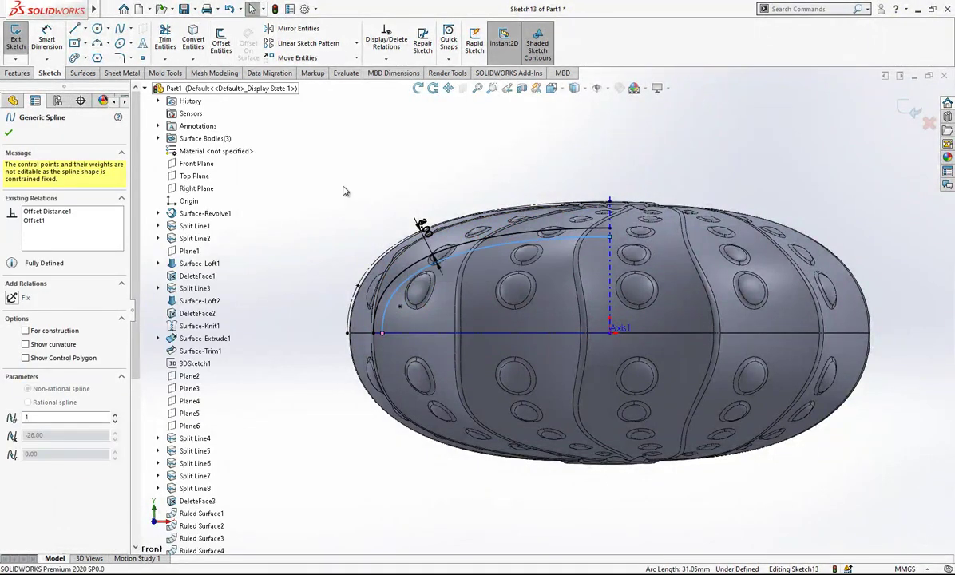
click(326, 178)
scroll(458, 267, down, 1)
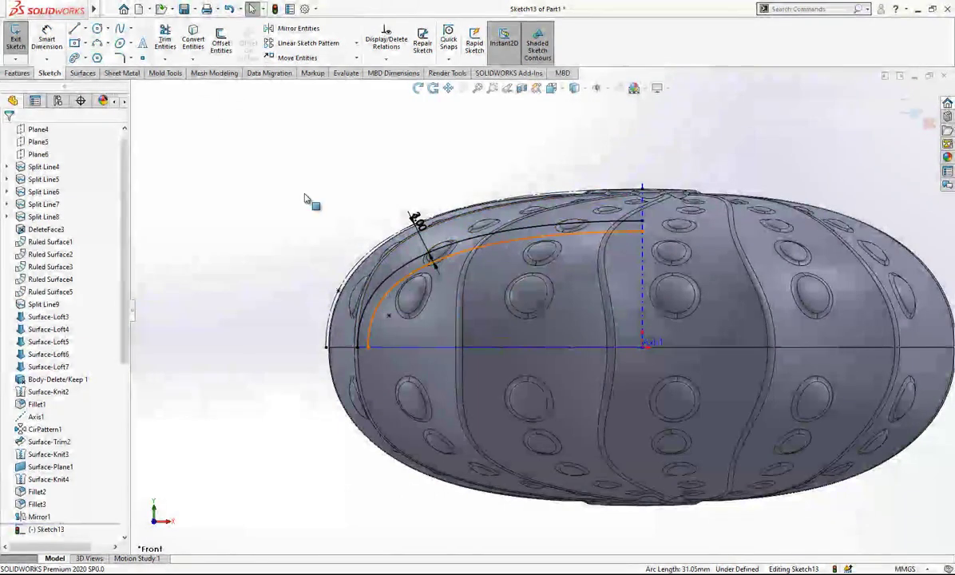
click(298, 28)
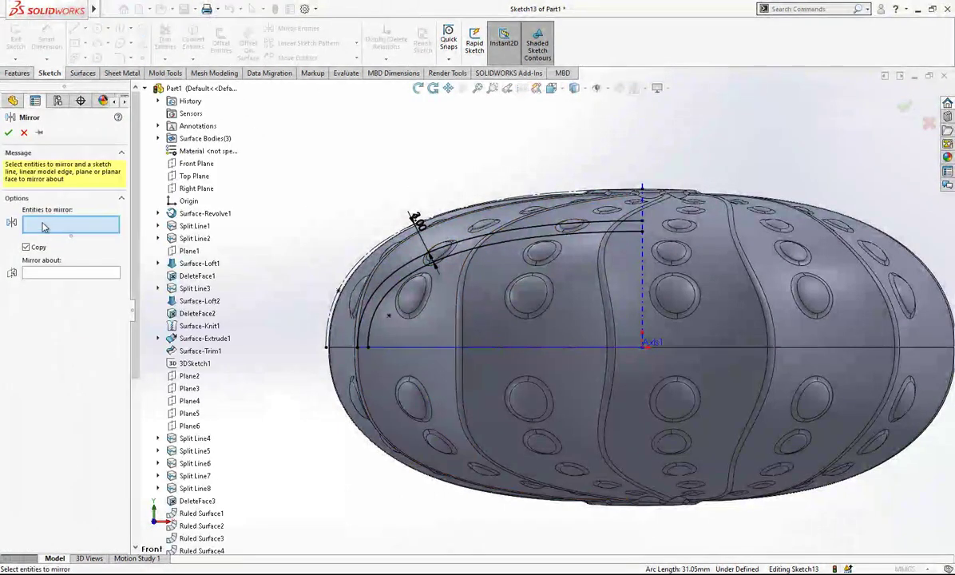
click(379, 309)
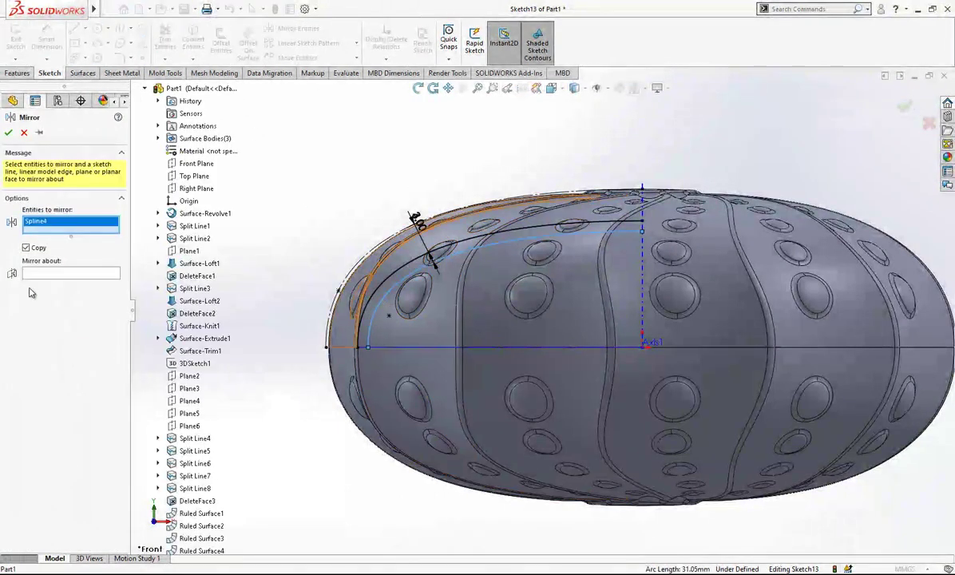
click(508, 349)
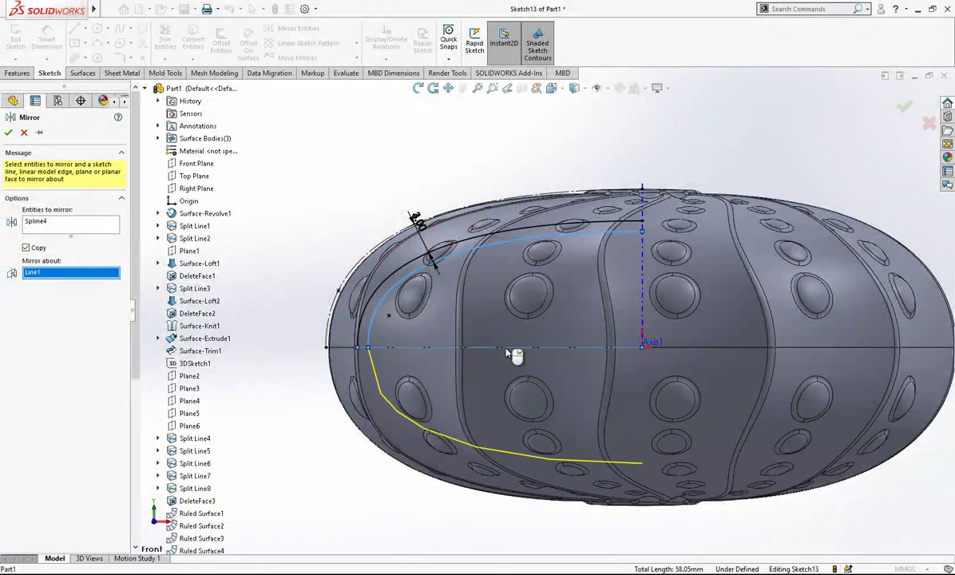
click(8, 132)
scroll(522, 333, up, 2)
scroll(519, 329, down, 2)
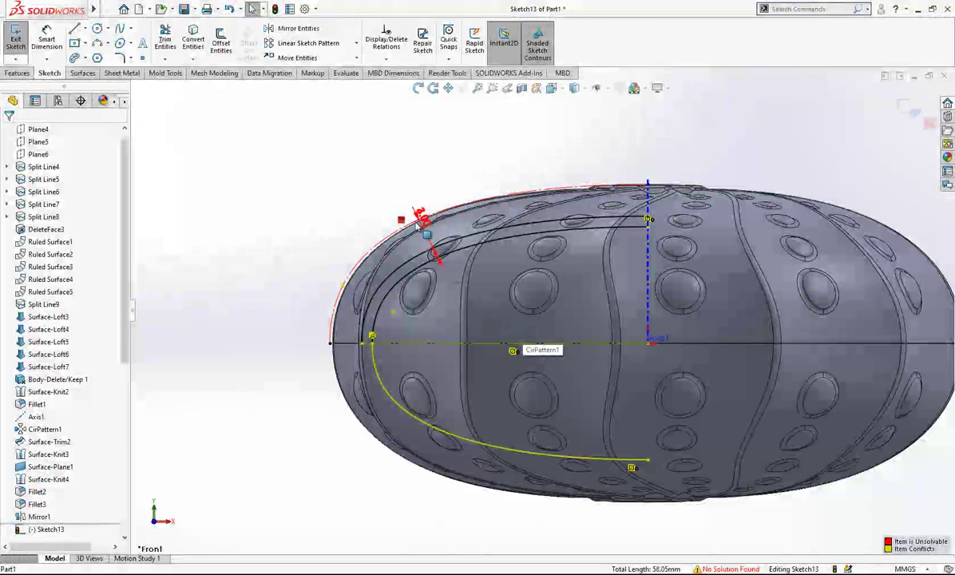
- Separate the overlapping 3 mm and 4 mm offset dimensions, diagnose the sketch conflict with SketchXpert and accept a proposed repair
click(445, 221)
key(Escape)
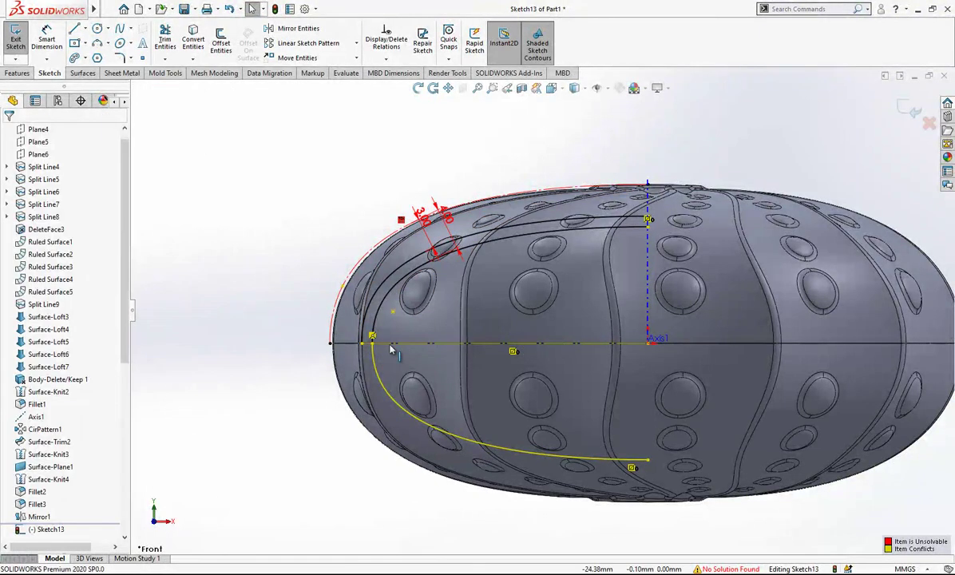
scroll(527, 391, up, 1)
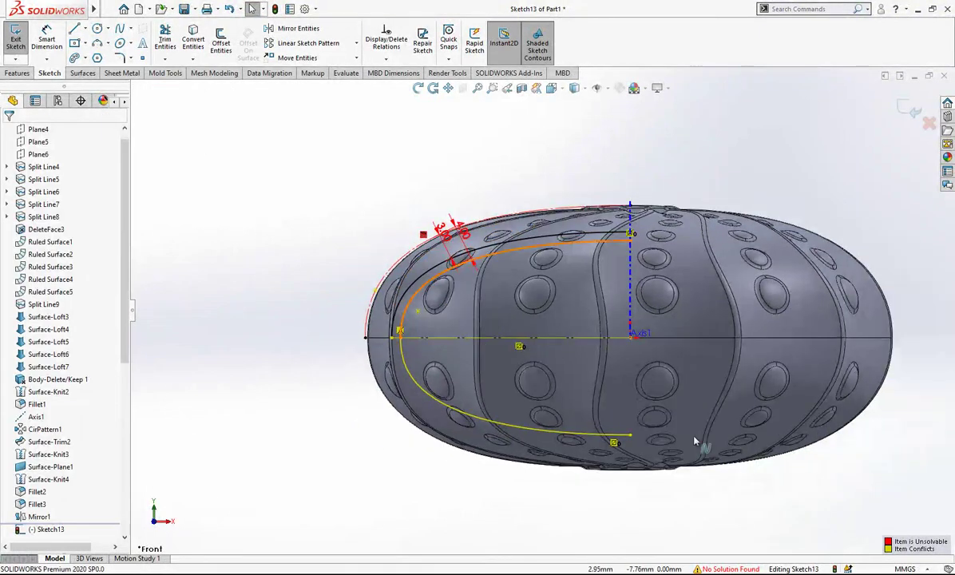
click(736, 567)
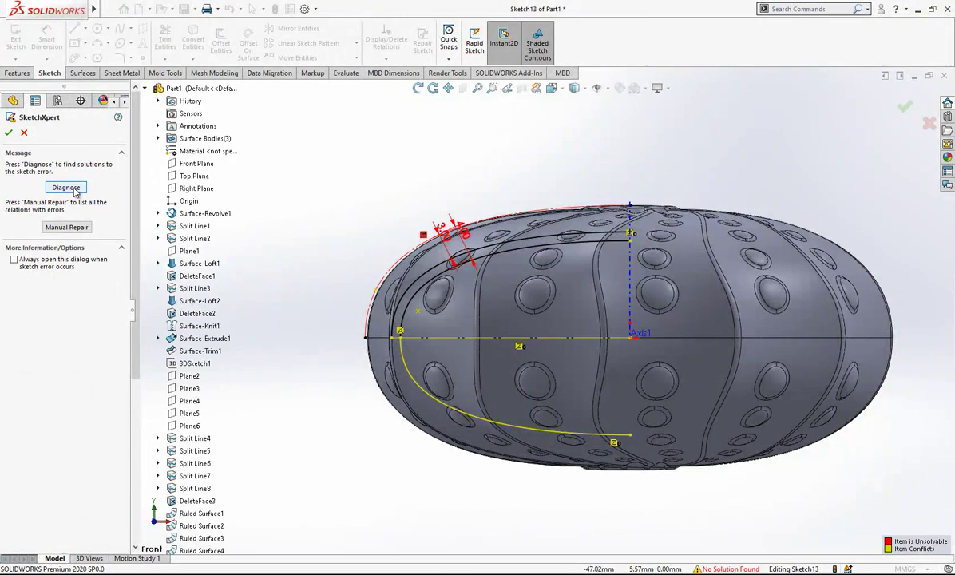
click(67, 188)
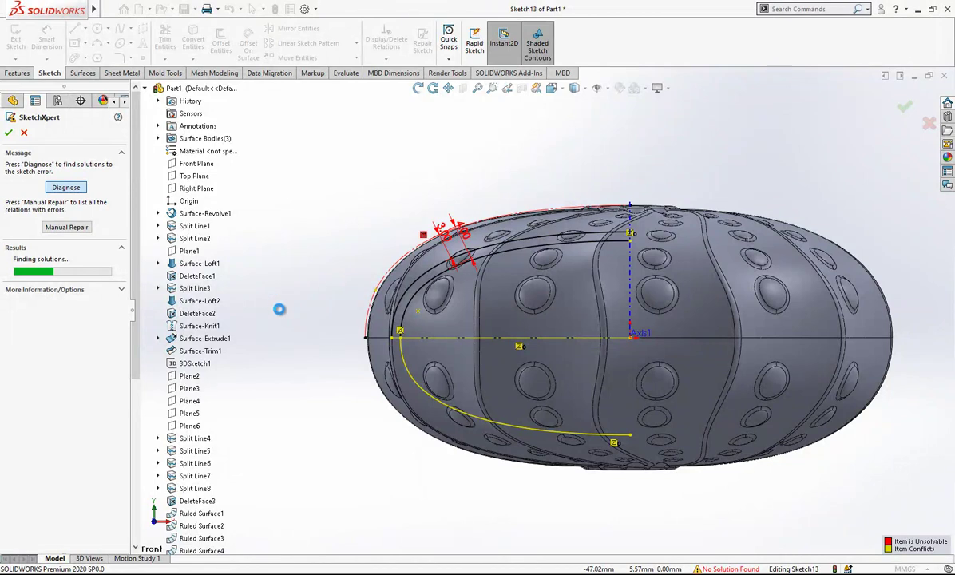
click(66, 313)
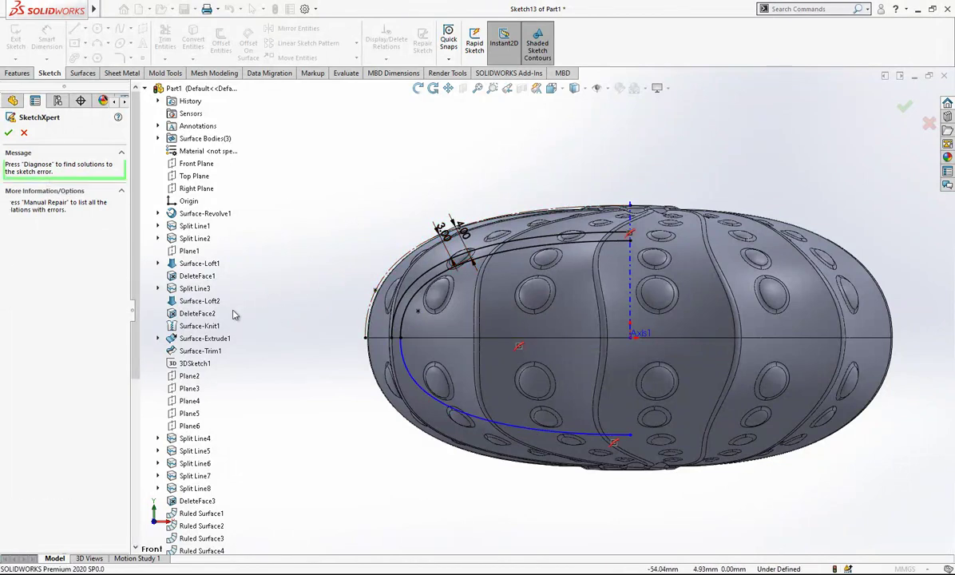
click(10, 133)
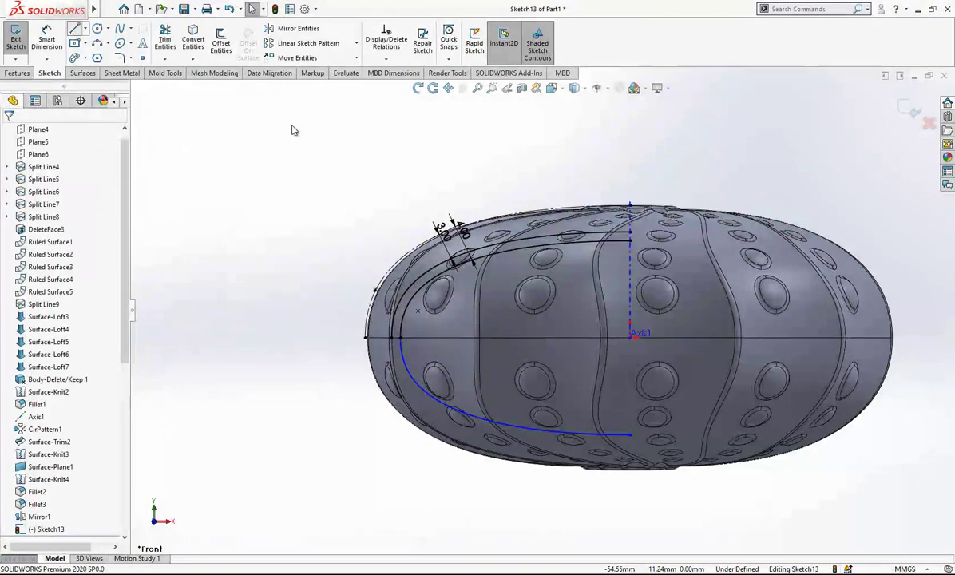
- Draw a 1 mm horizontal line joining the 3 mm offset curve's lower end to the adjacent end of the mirrored curve
key(l)
scroll(643, 274, down, 2)
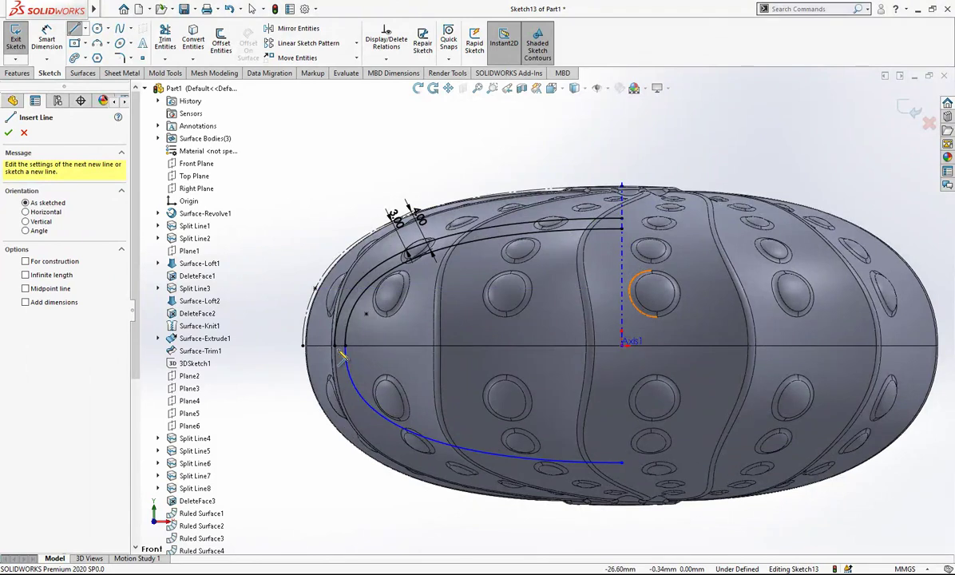
scroll(342, 357, down, 3)
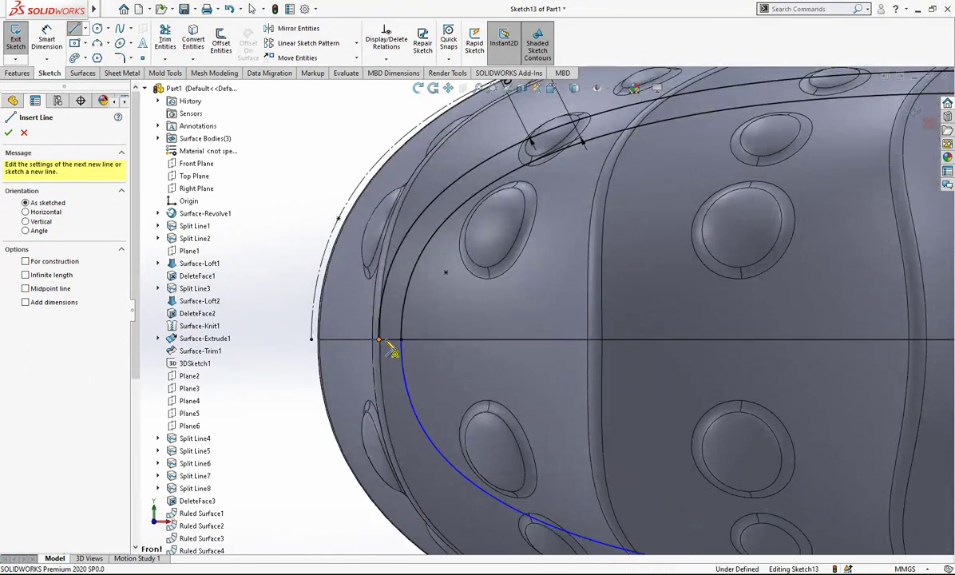
click(391, 349)
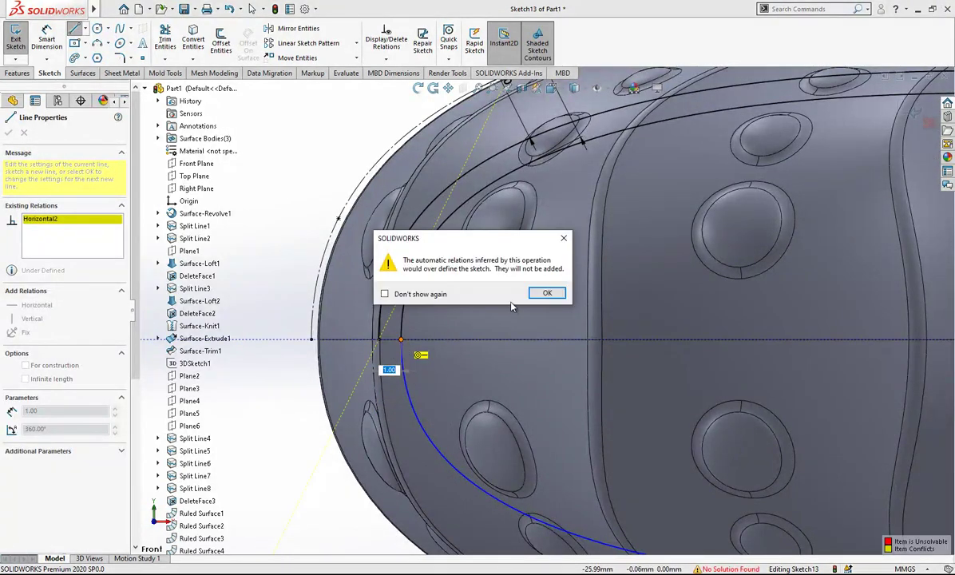
click(546, 293)
scroll(343, 331, up, 5)
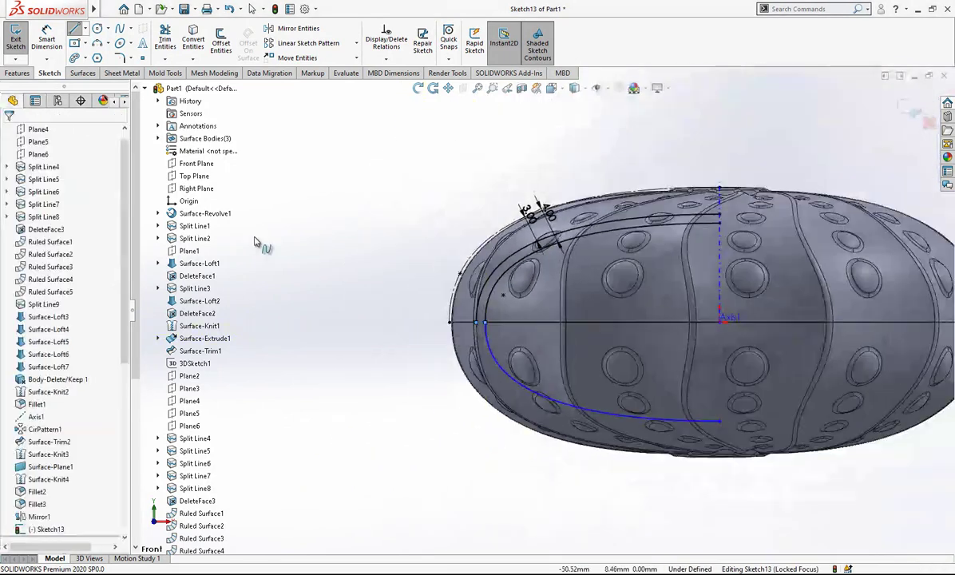
- Draw a vertical line along the axis from the 3 mm offset curve's upper end to the mirrored curve's lower end
click(73, 29)
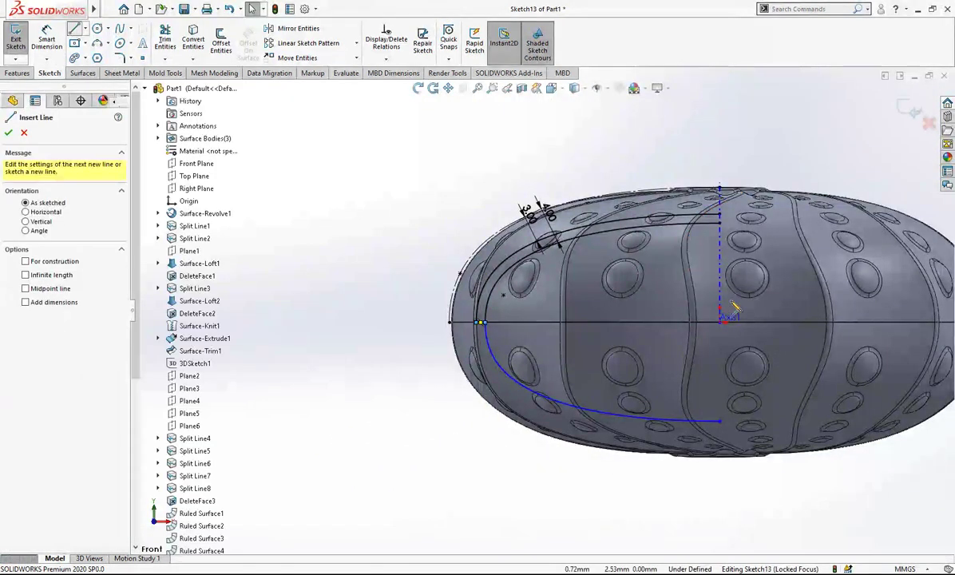
scroll(742, 255, down, 2)
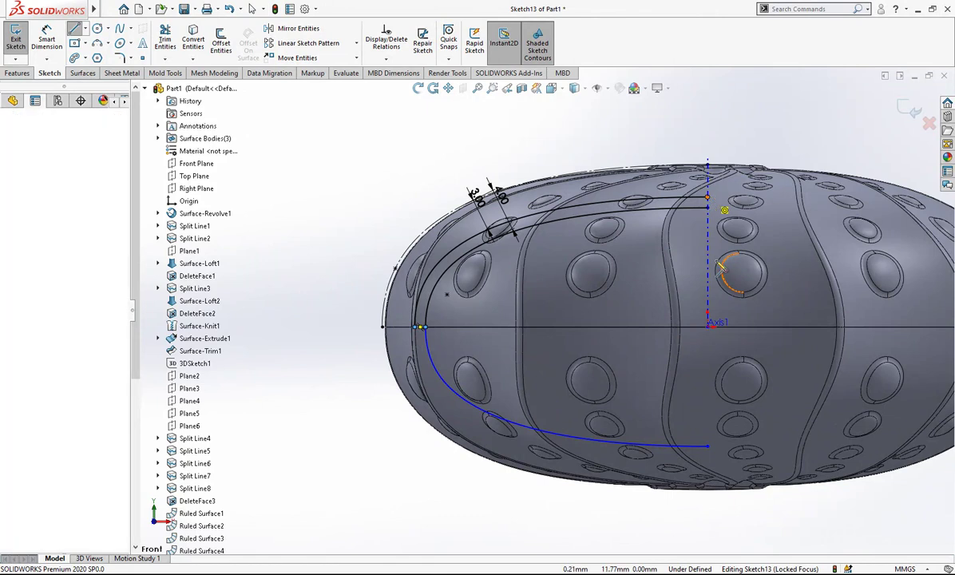
click(707, 168)
click(707, 447)
key(Escape)
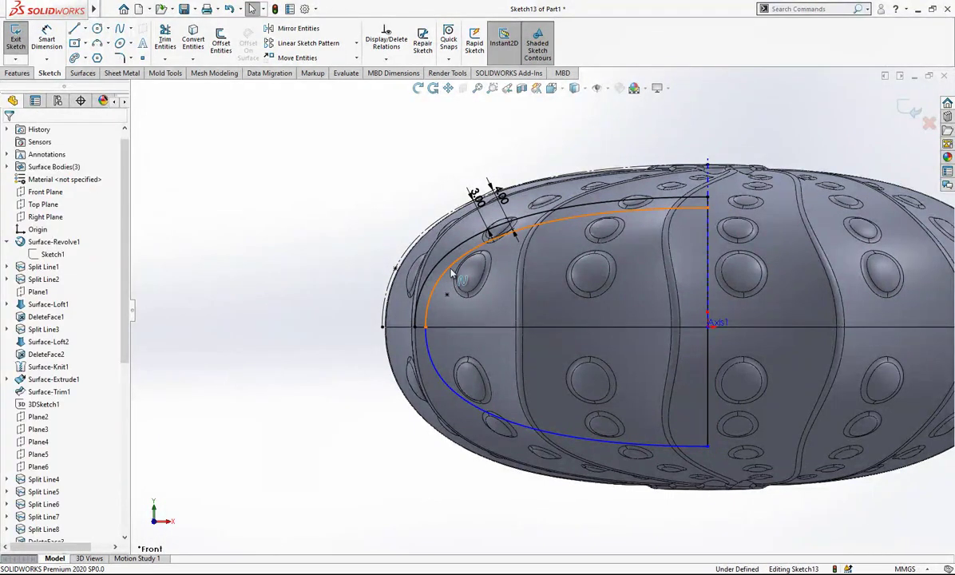
- Turn the upper 4 mm offset curve into construction geometry and exit the sketch
click(452, 273)
click(545, 235)
click(347, 230)
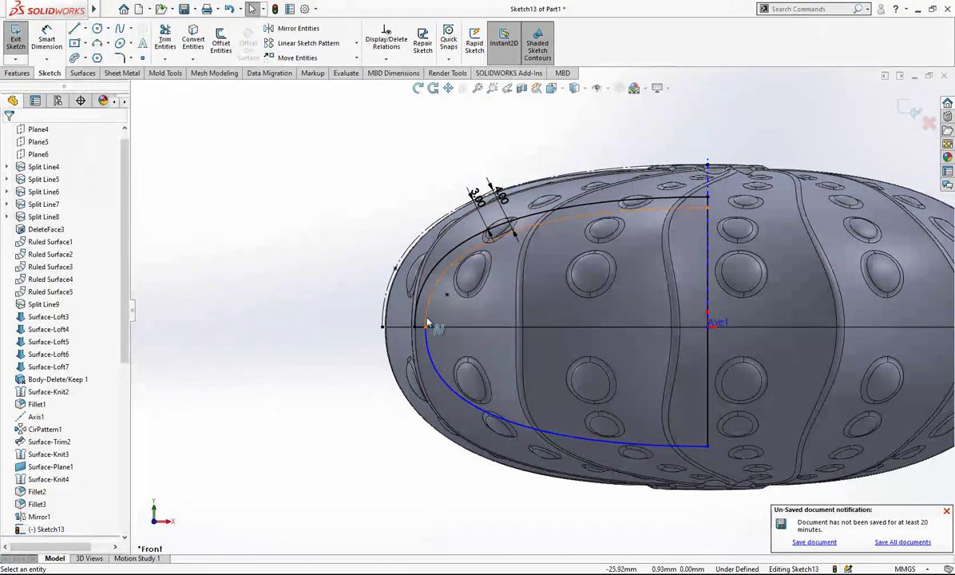
click(426, 340)
scroll(461, 359, up, 2)
scroll(792, 287, down, 1)
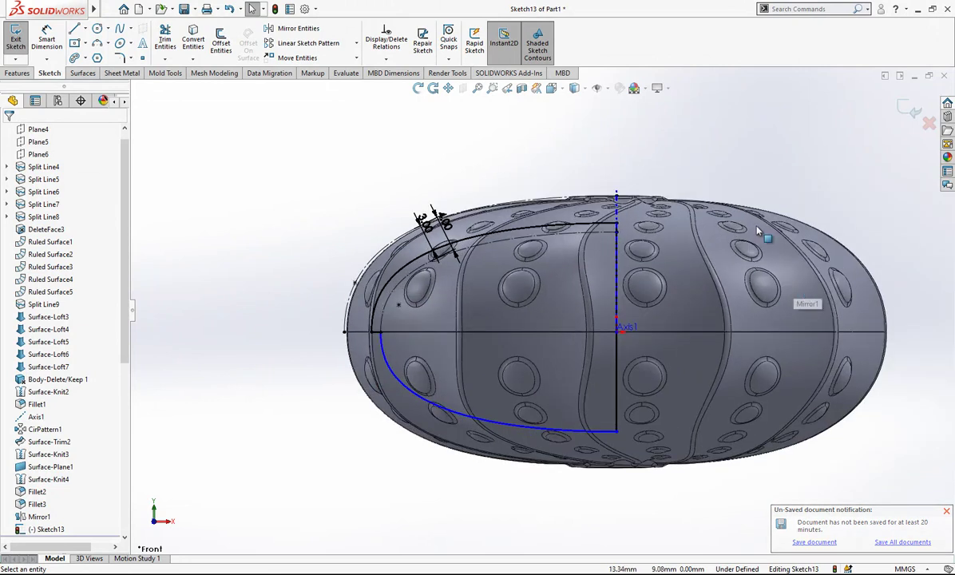
click(913, 111)
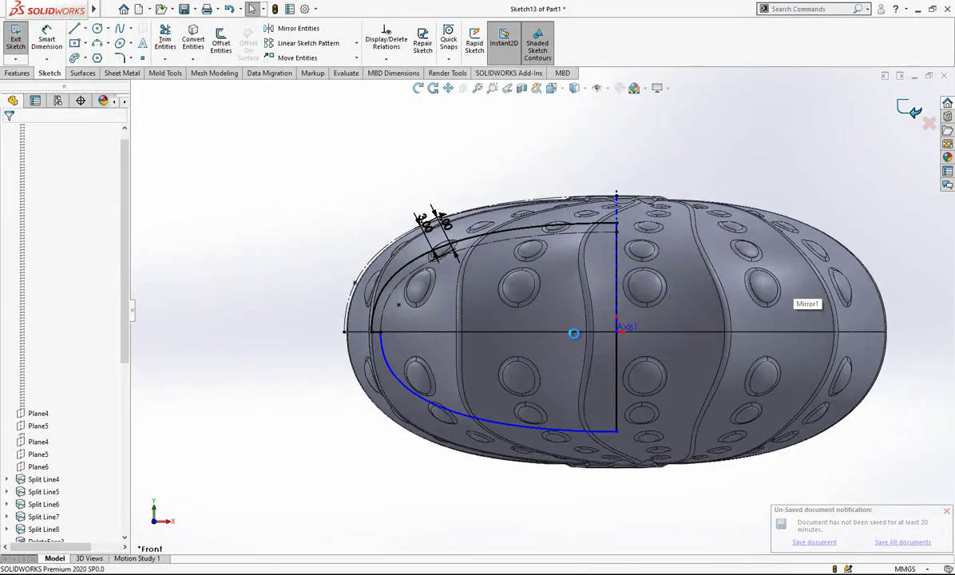
- Edit Surface-Knit4 so that Surface-Knit3 and Surface-Plane1 are knitted with Create solid enabled
scroll(668, 332, up, 3)
middle_drag(630, 321, 648, 372)
scroll(636, 345, down, 1)
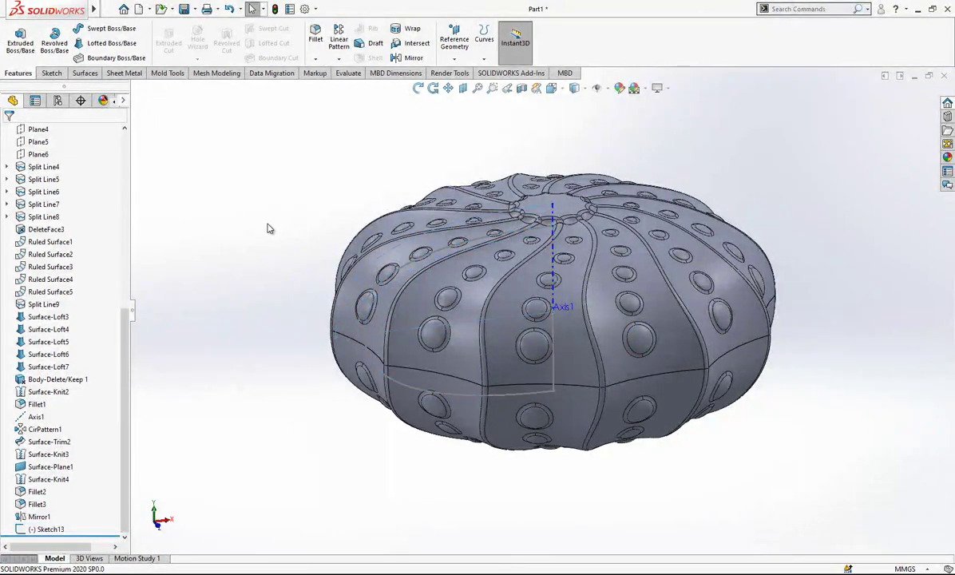
click(51, 530)
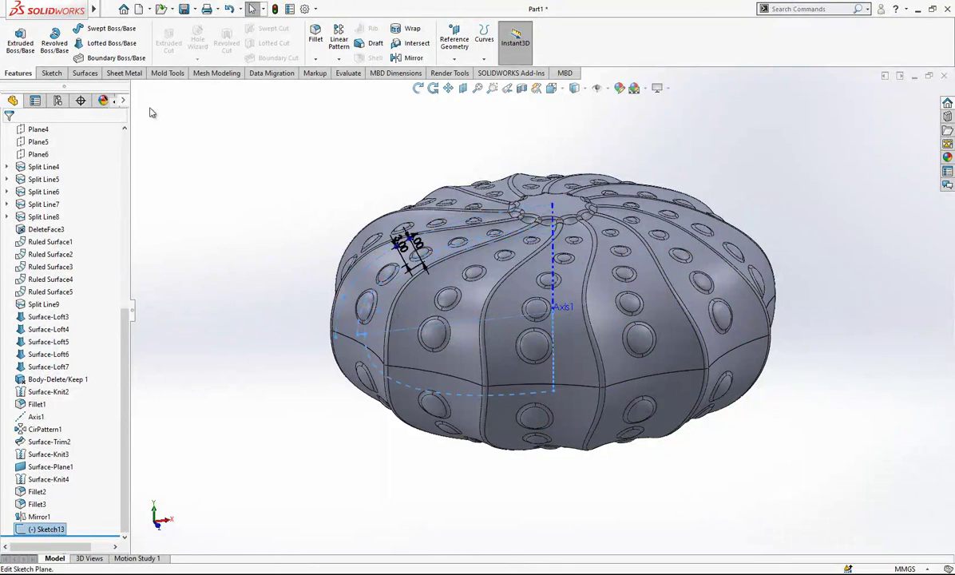
drag(116, 318, 133, 164)
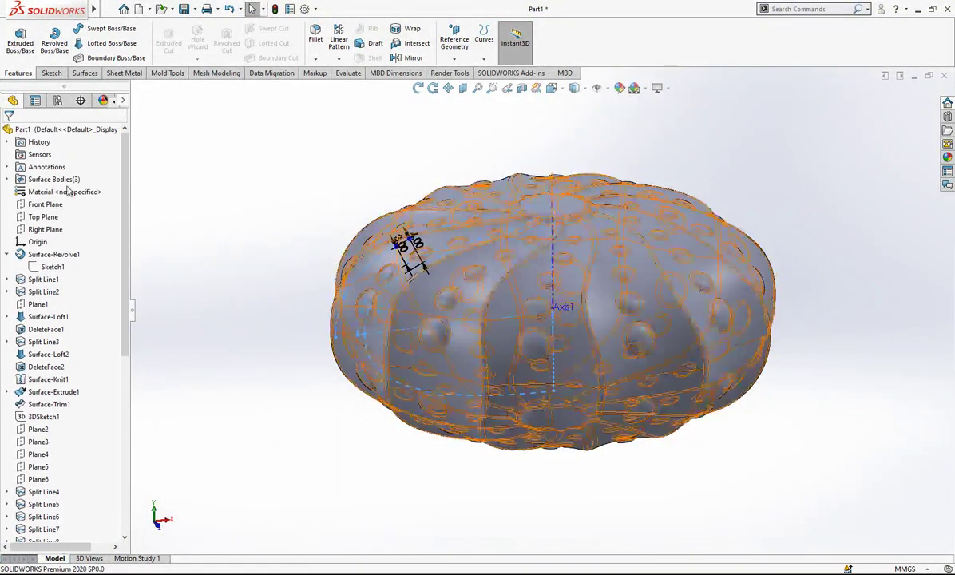
drag(130, 239, 128, 419)
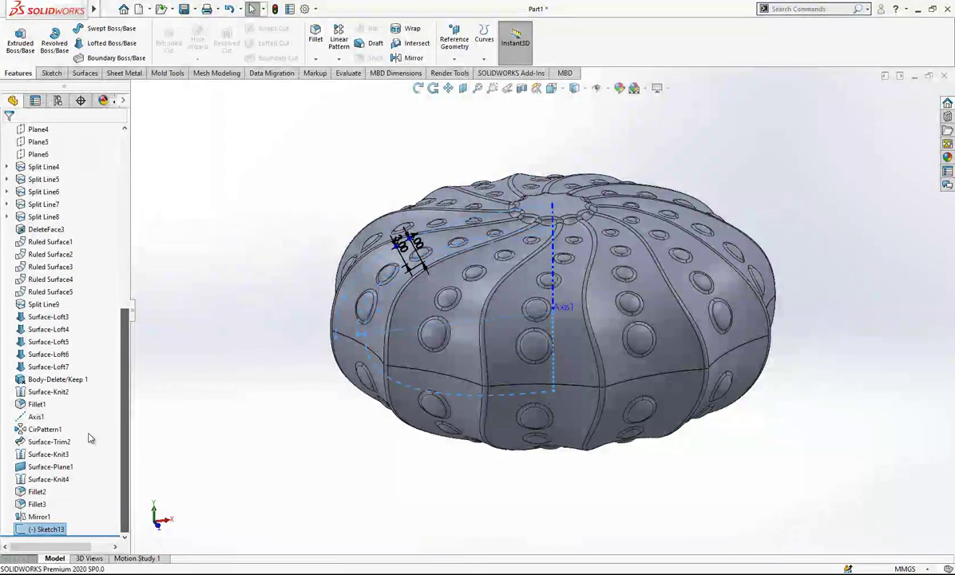
click(50, 454)
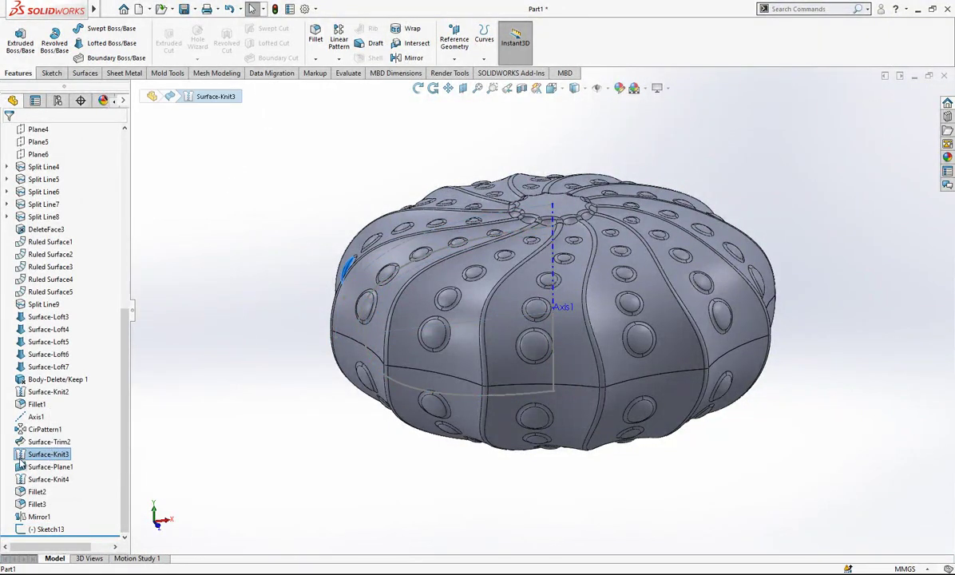
click(47, 479)
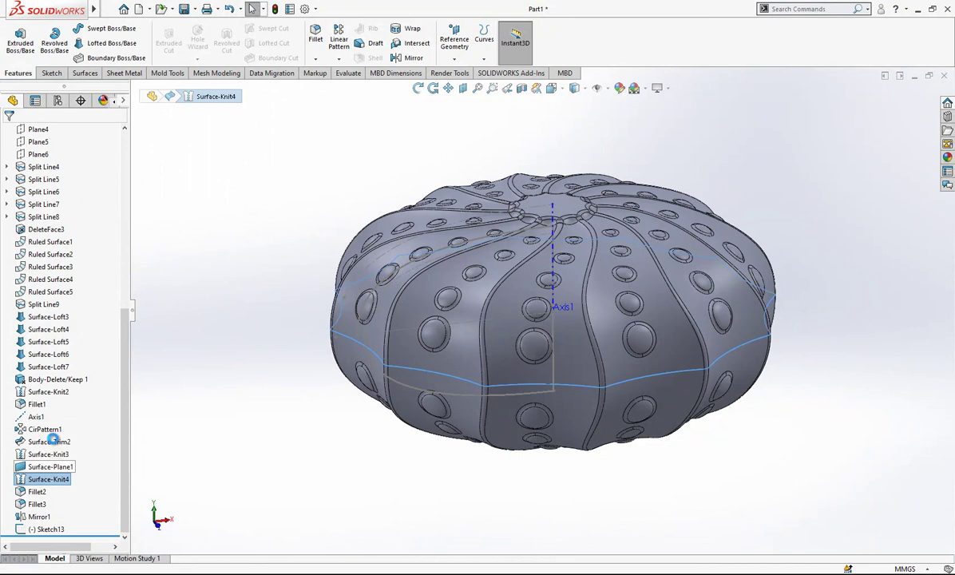
click(323, 297)
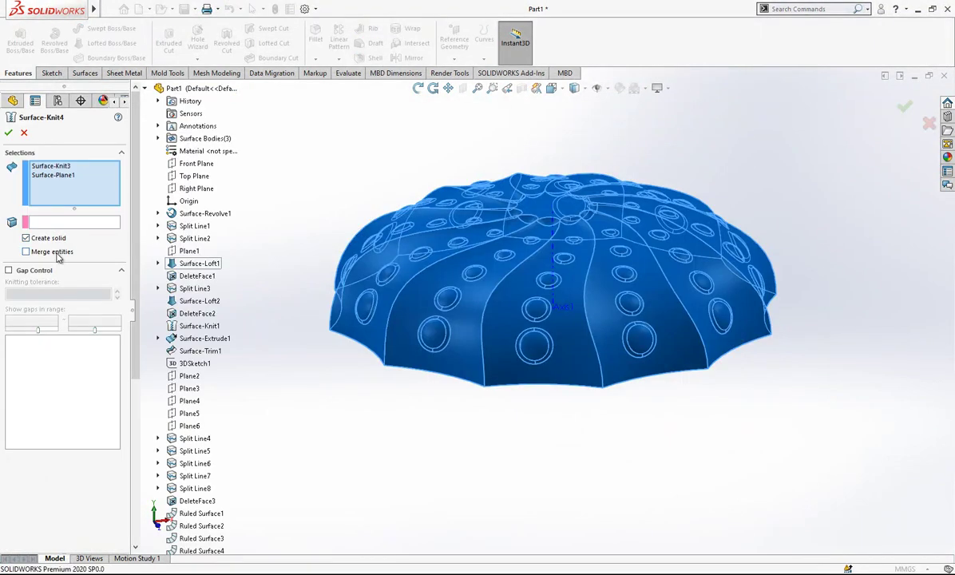
click(8, 133)
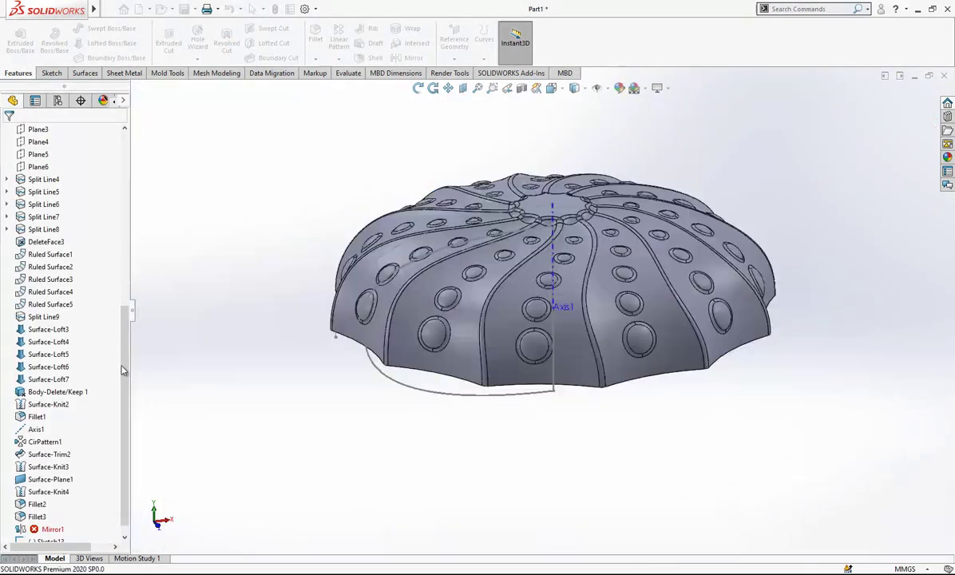
- Edit Mirror1 to mirror the solid upper half about the Top Plane, without merging solids
scroll(80, 383, down, 1)
click(45, 516)
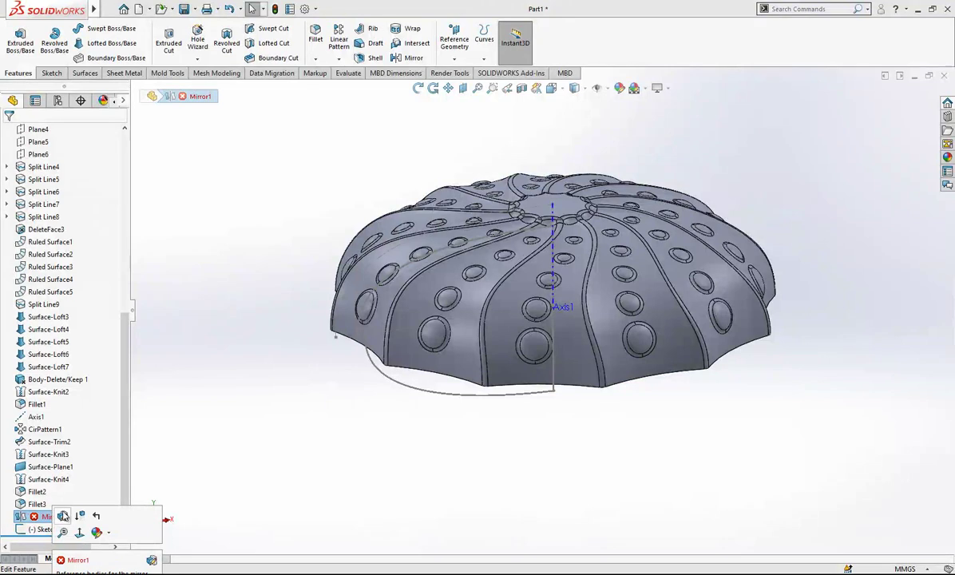
click(65, 517)
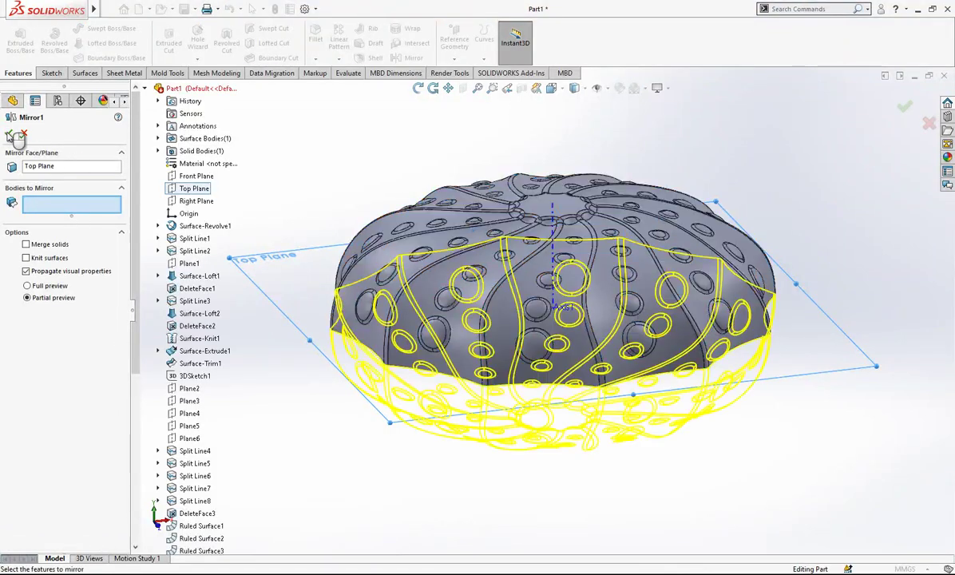
click(10, 134)
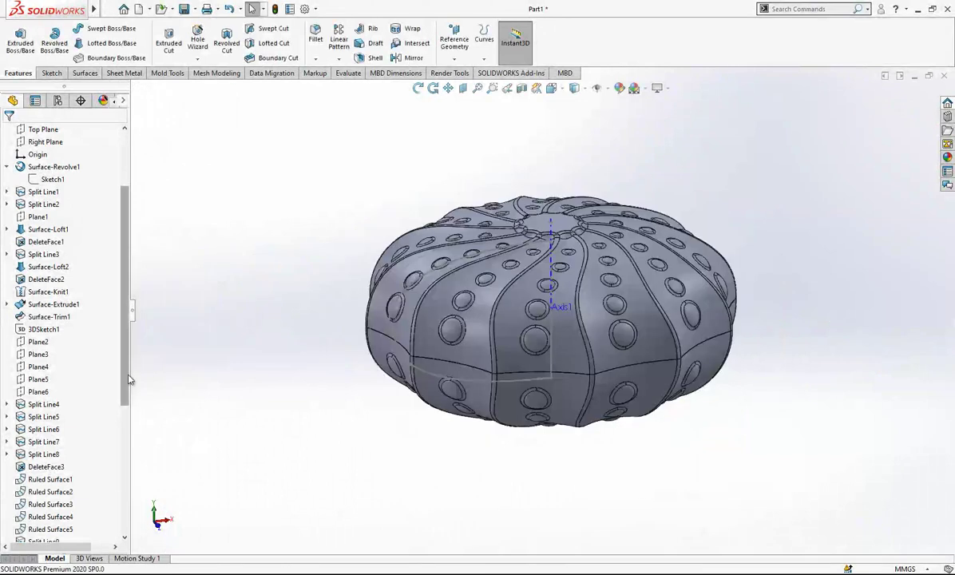
- Cut-revolve Sketch13 360 degrees about its vertical axis line, with the feature scope set to all bodies
drag(127, 394, 140, 555)
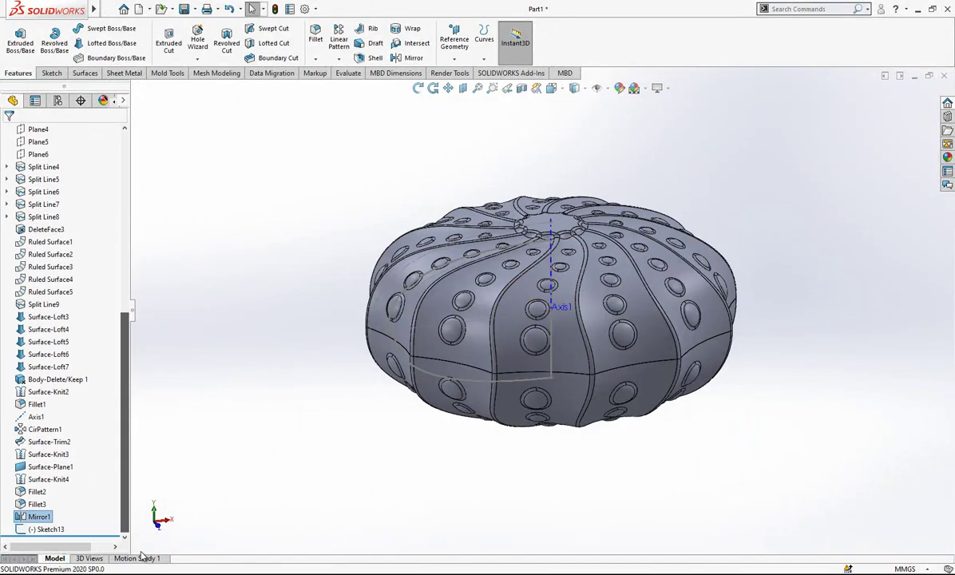
click(58, 530)
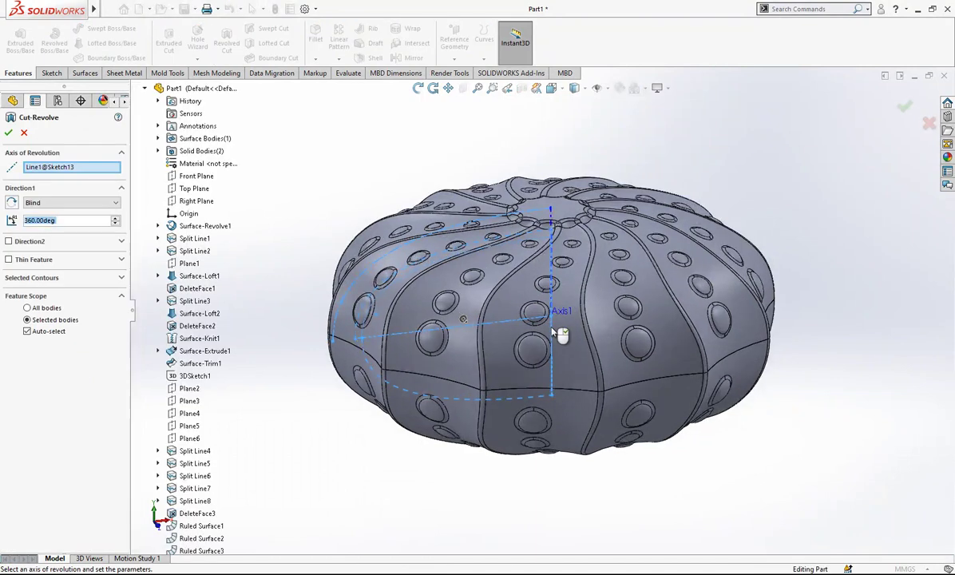
click(48, 331)
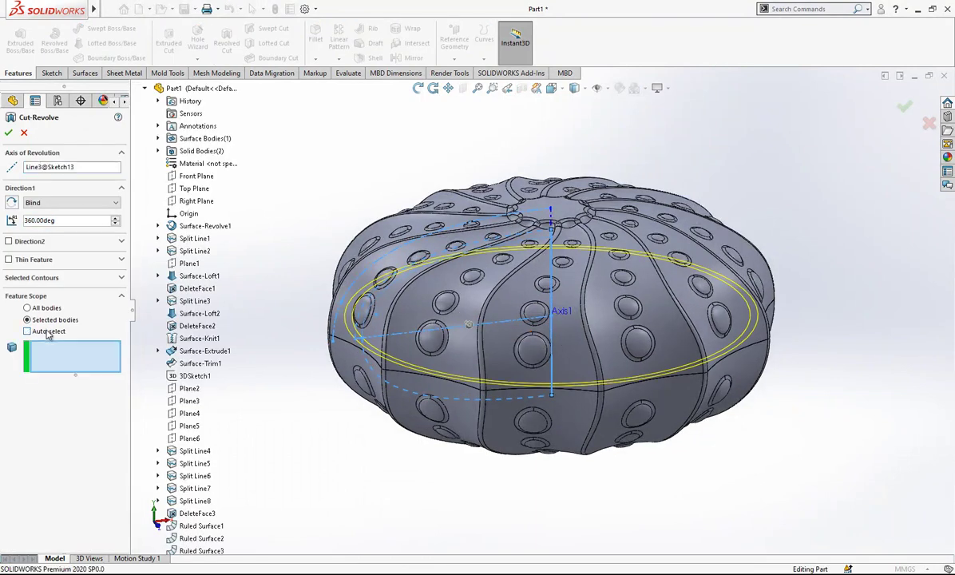
click(35, 307)
click(8, 130)
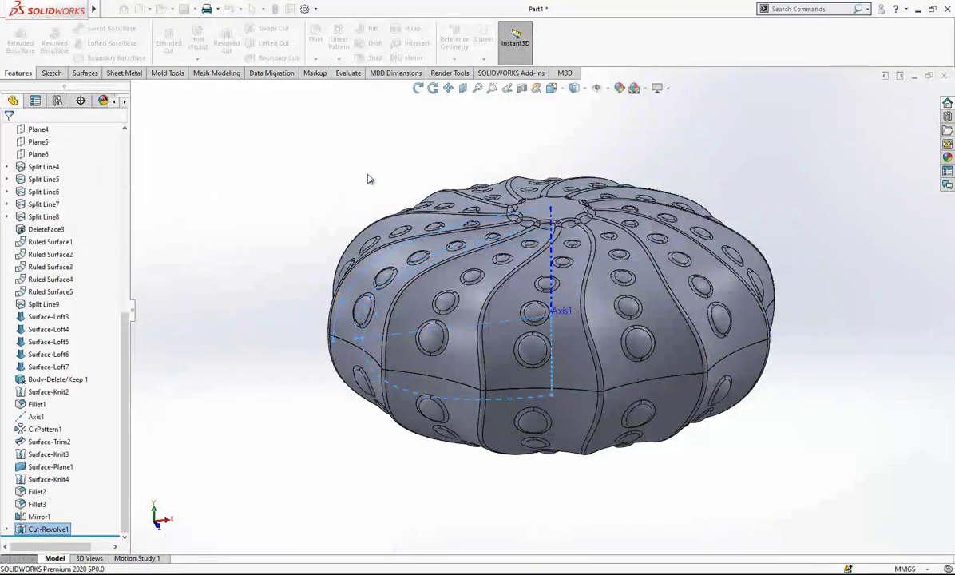
- Examine the hollowed interior and the step between the two halves in a section view on the Front Plane
click(568, 93)
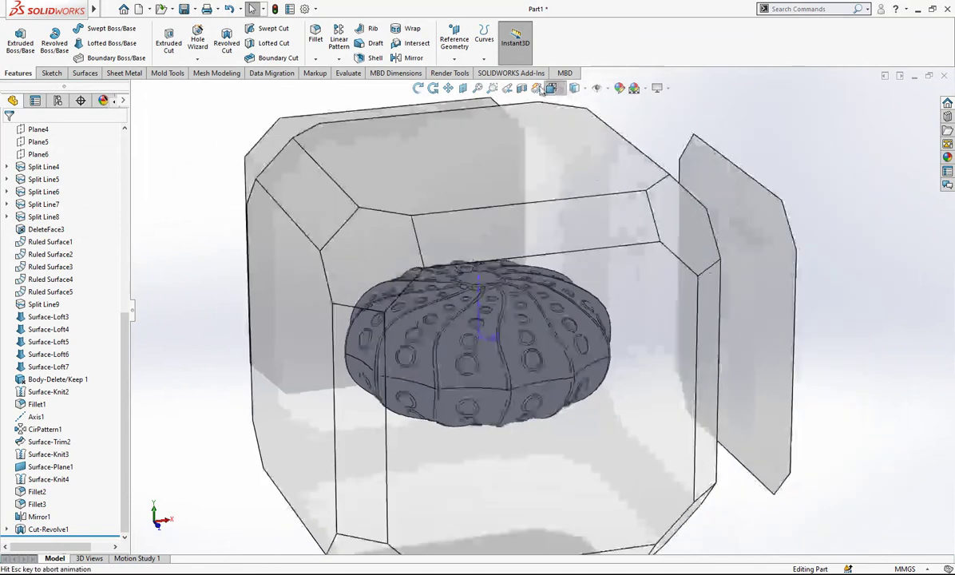
click(521, 89)
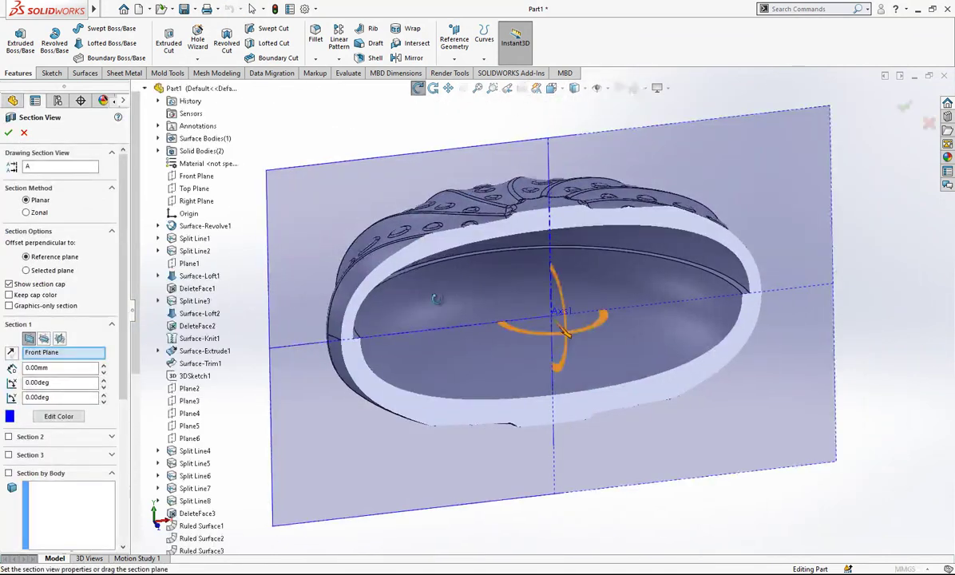
middle_drag(401, 302, 405, 301)
key(Escape)
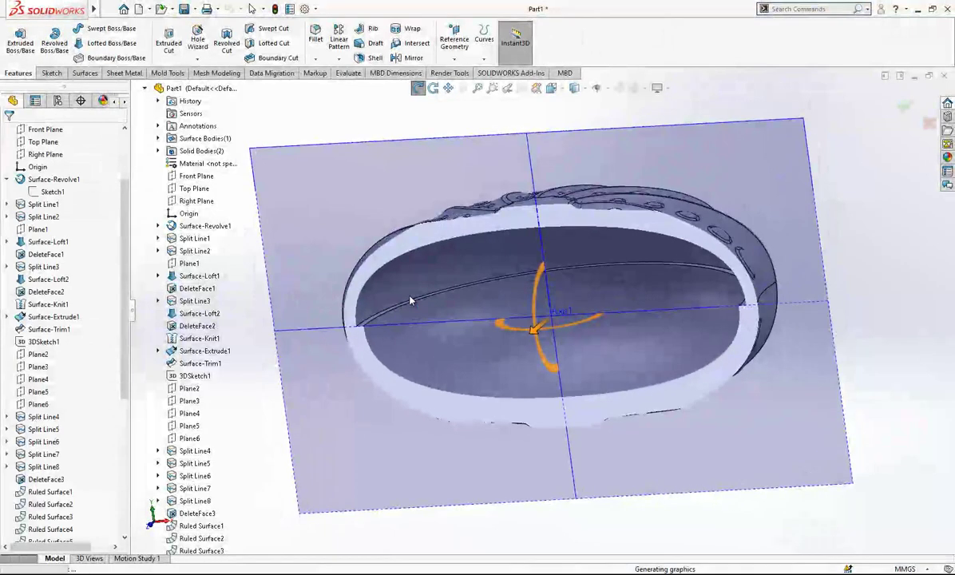
scroll(711, 307, up, 2)
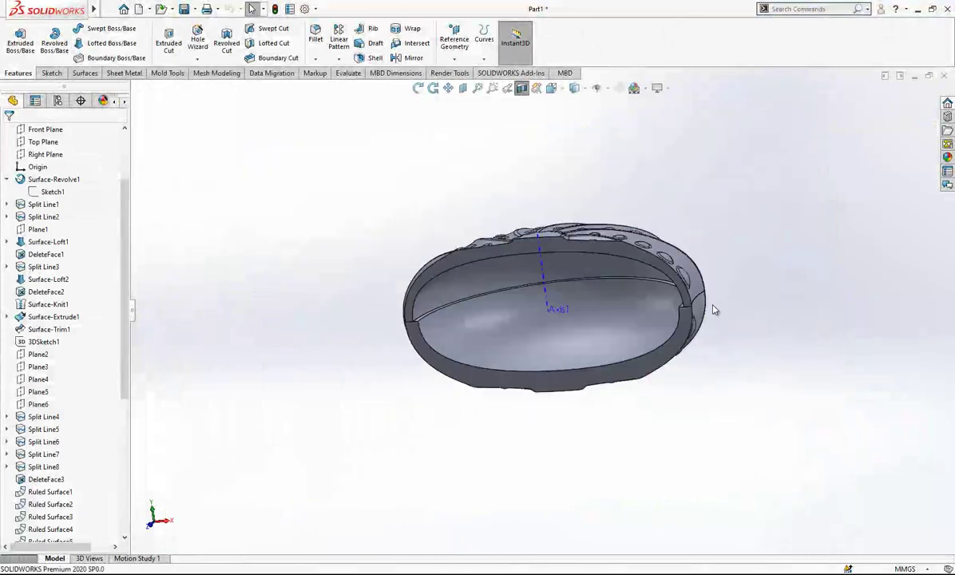
scroll(578, 297, down, 3)
middle_drag(578, 297, 602, 251)
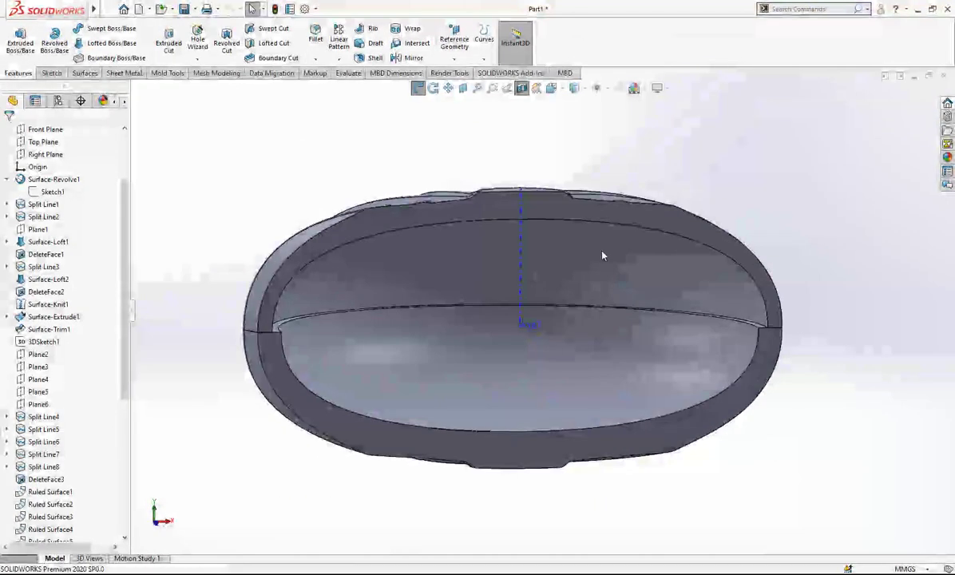
click(521, 89)
- Orient the model to the front view and start a new sketch on the Front Plane
click(562, 90)
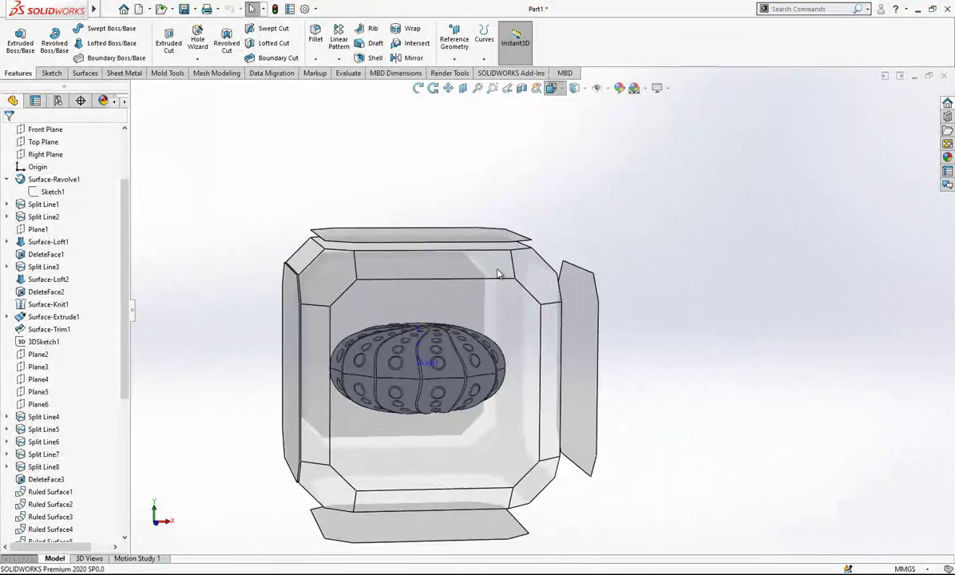
click(498, 270)
middle_drag(584, 310, 577, 265)
click(562, 91)
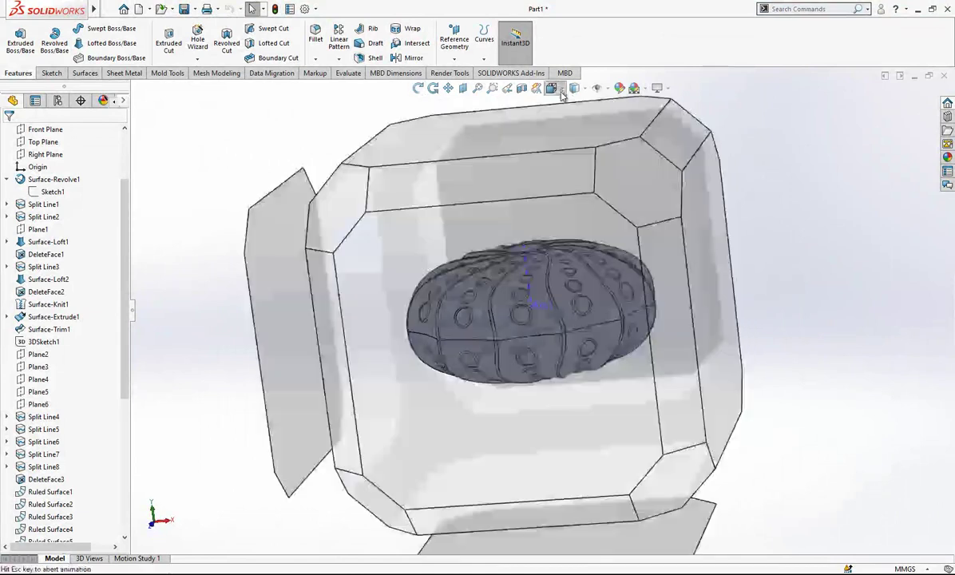
click(406, 316)
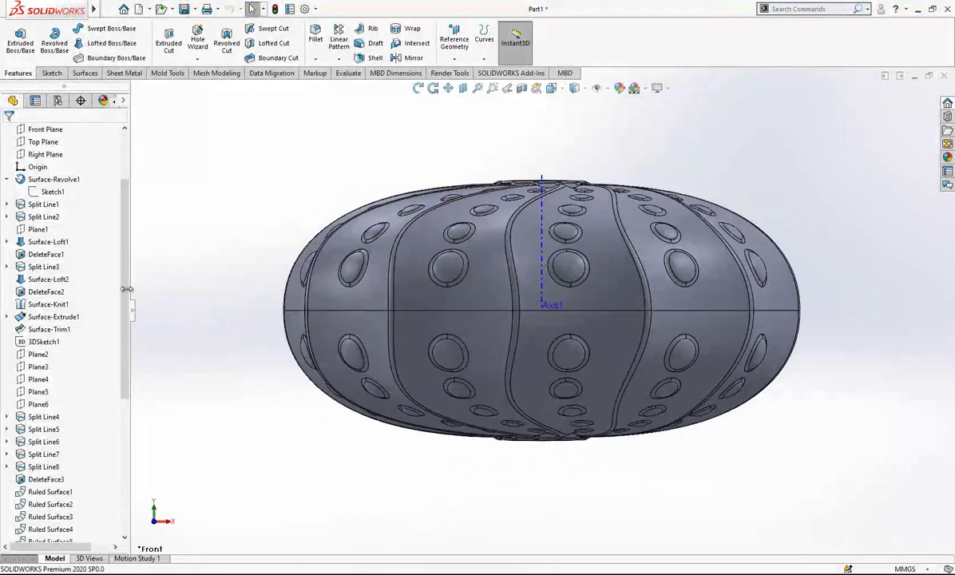
click(52, 193)
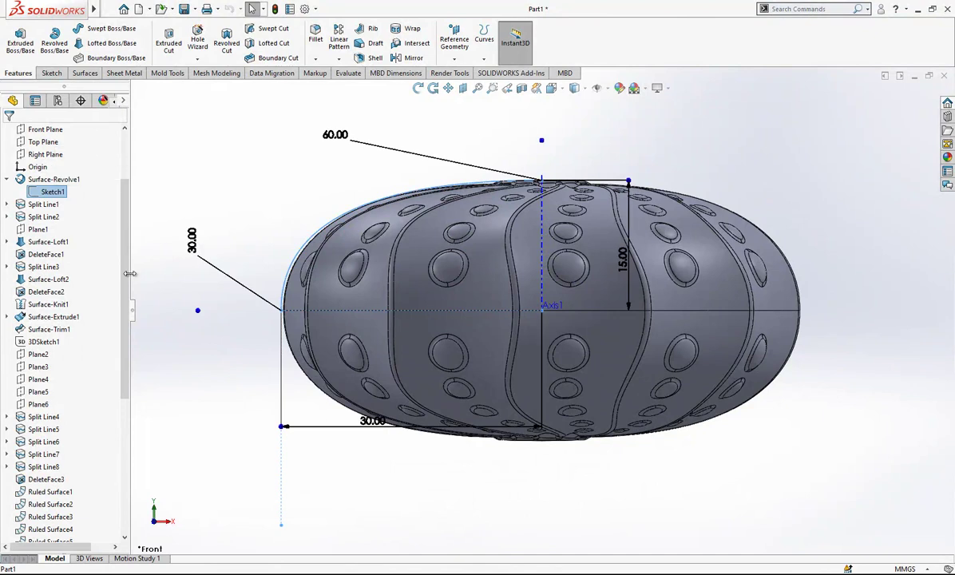
scroll(118, 239, up, 2)
click(50, 207)
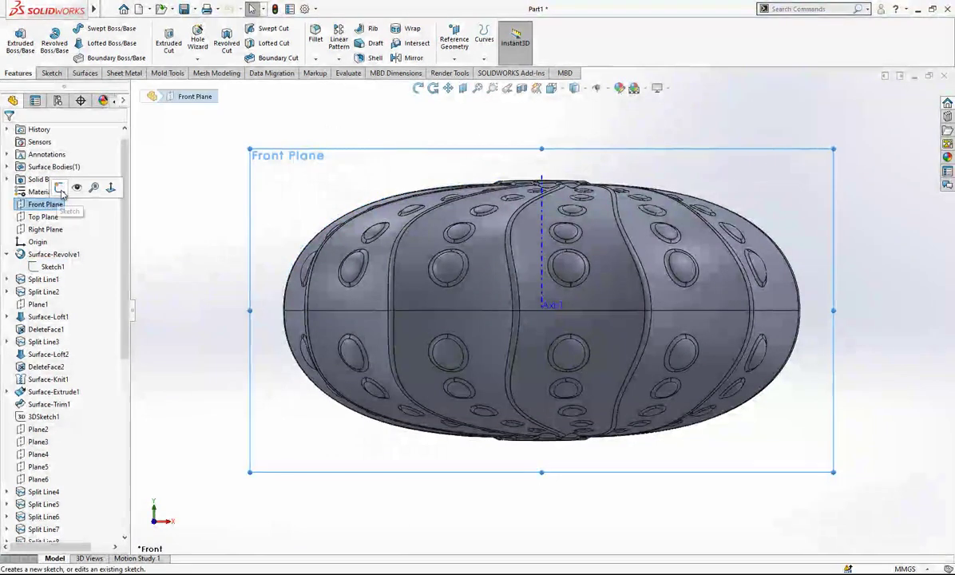
click(58, 190)
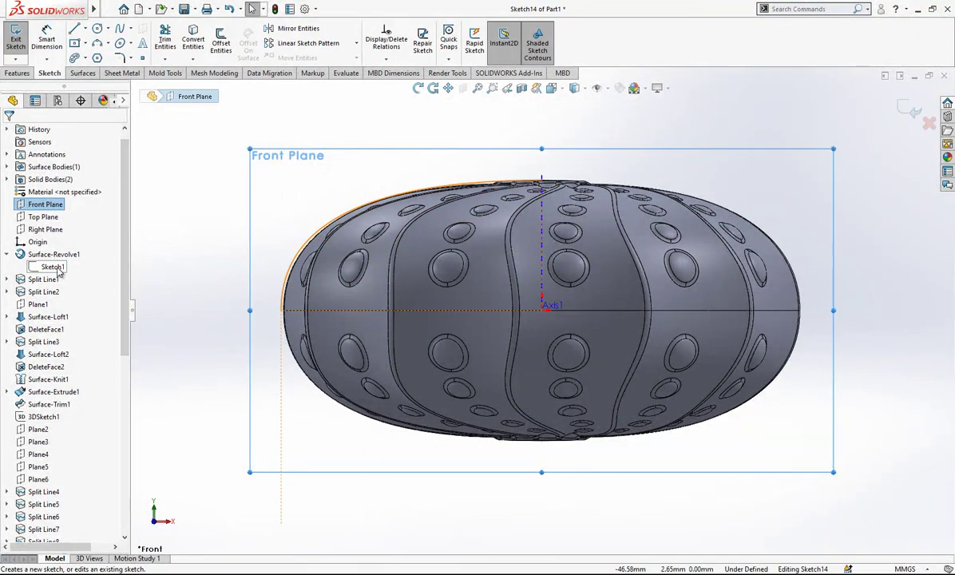
- Show Sketch13, the profile sketch under Cut-Revolve1, for reference in the new sketch
scroll(59, 399, down, 9)
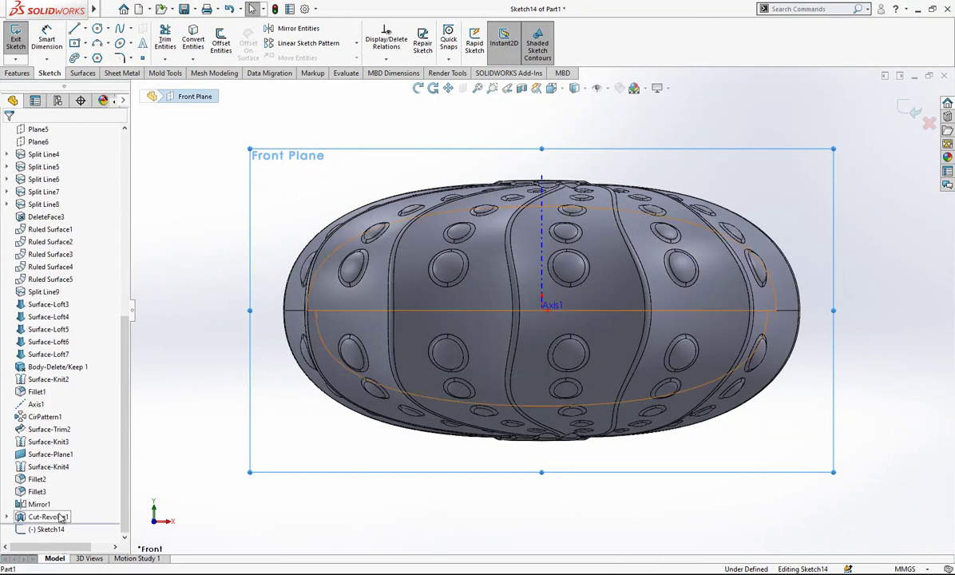
click(59, 517)
click(59, 527)
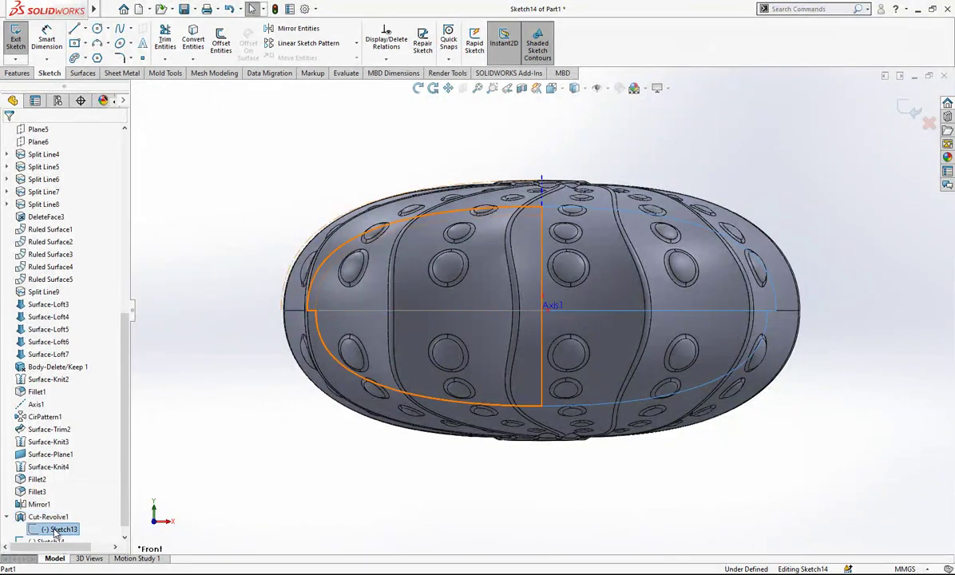
- Convert the upper cavity curve of Sketch13 into an entity of the new sketch
scroll(345, 323, down, 5)
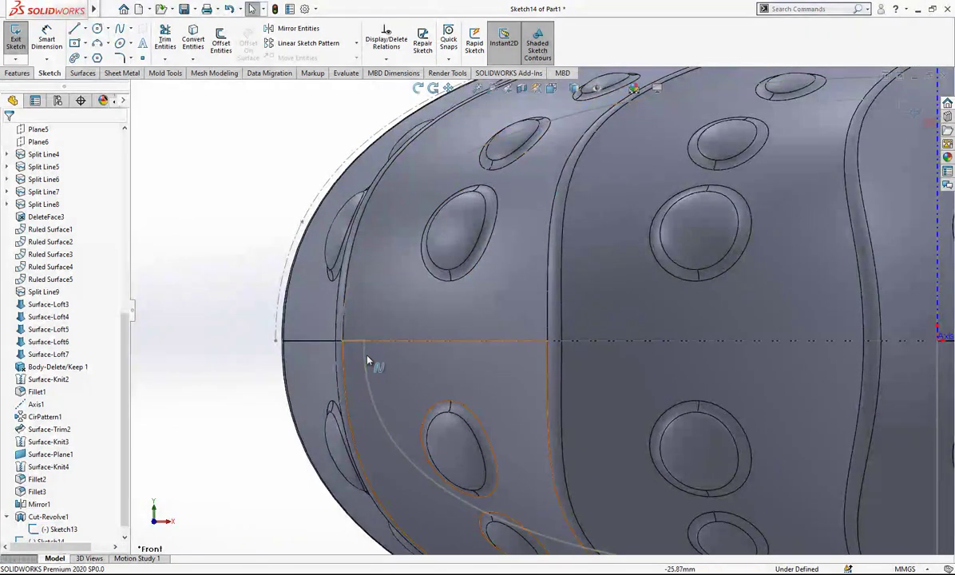
click(350, 296)
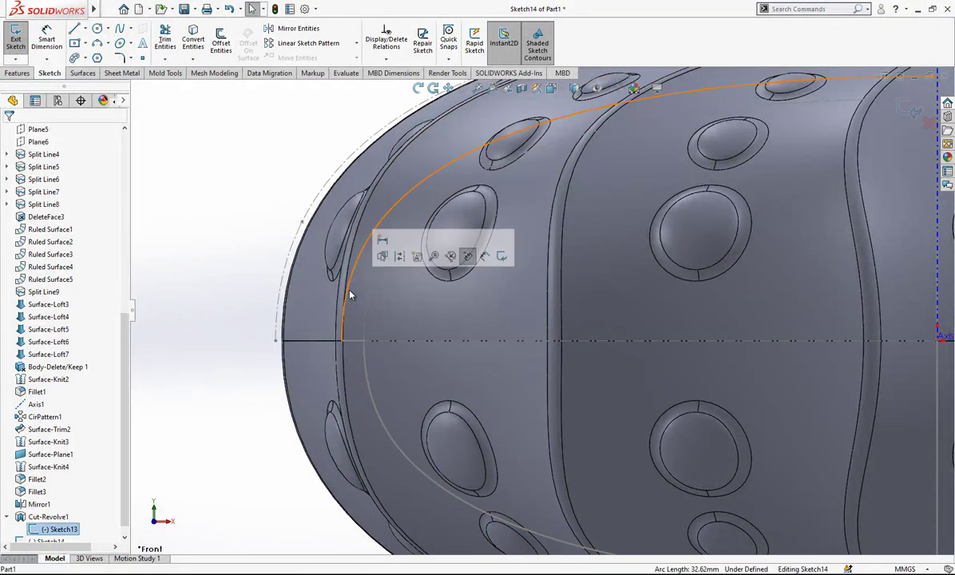
scroll(375, 319, up, 3)
scroll(424, 343, down, 4)
scroll(435, 342, down, 1)
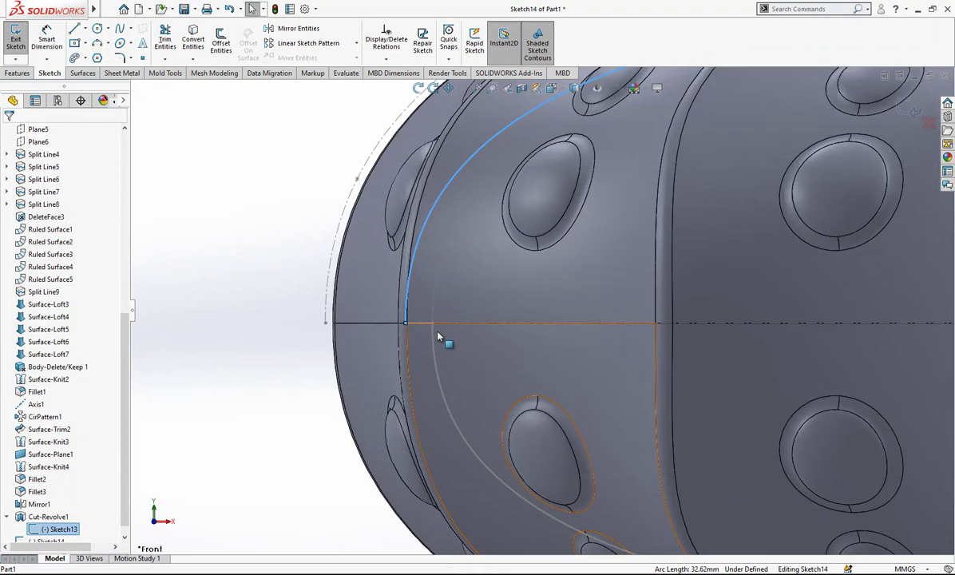
scroll(410, 320, up, 1)
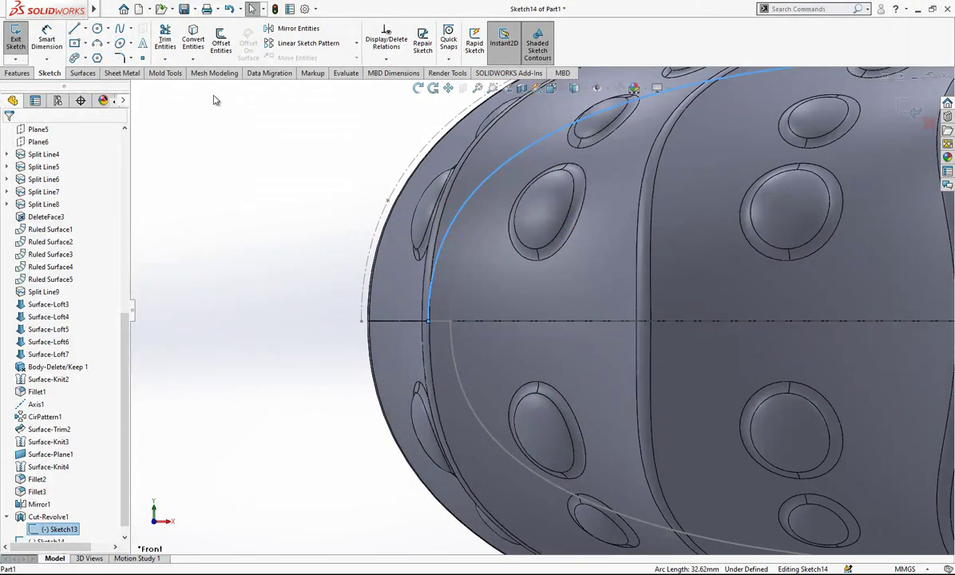
click(194, 47)
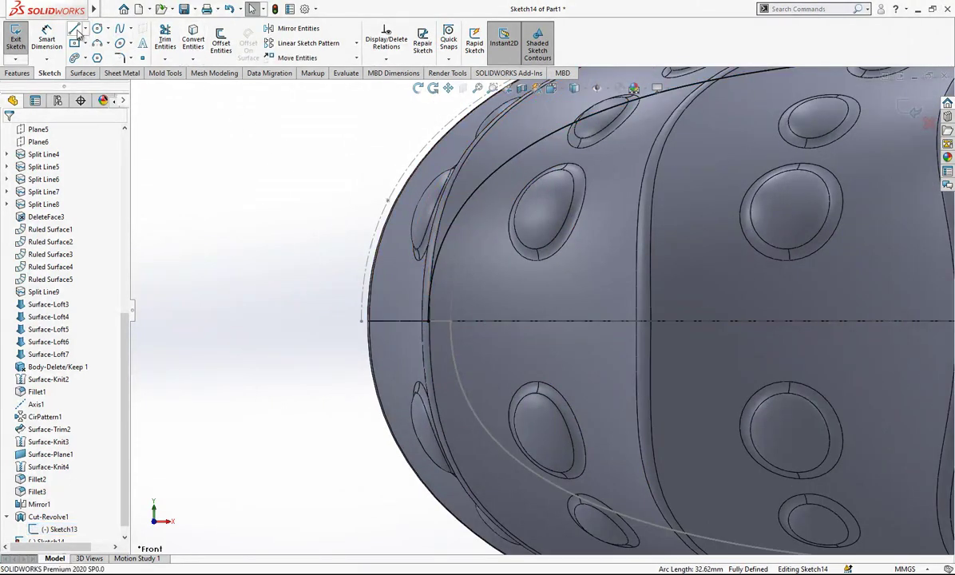
- Draw a vertical line about 1.86 mm up from the lower cavity curve's end and a horizontal line outward across the converted curve
click(75, 29)
click(439, 321)
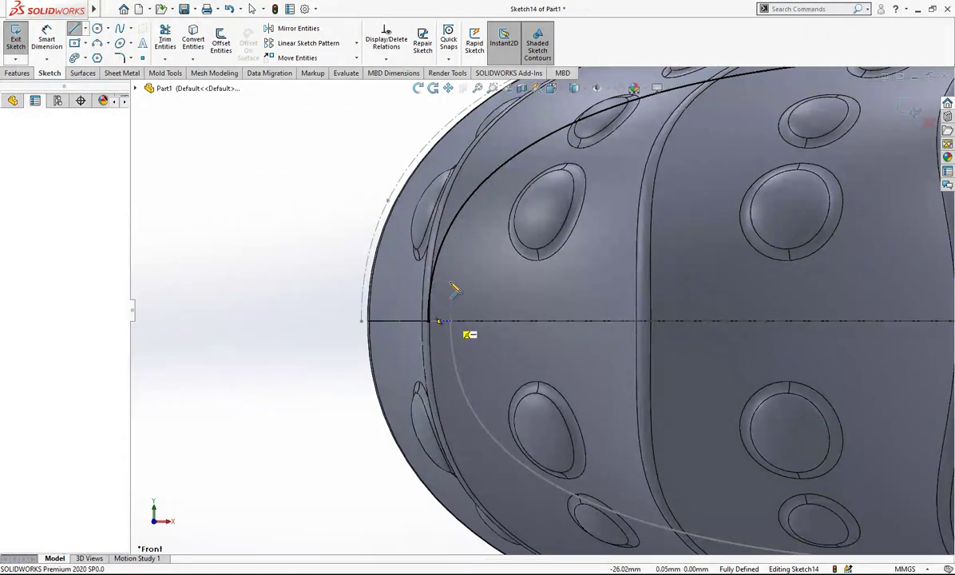
click(399, 280)
scroll(446, 286, down, 4)
key(Escape)
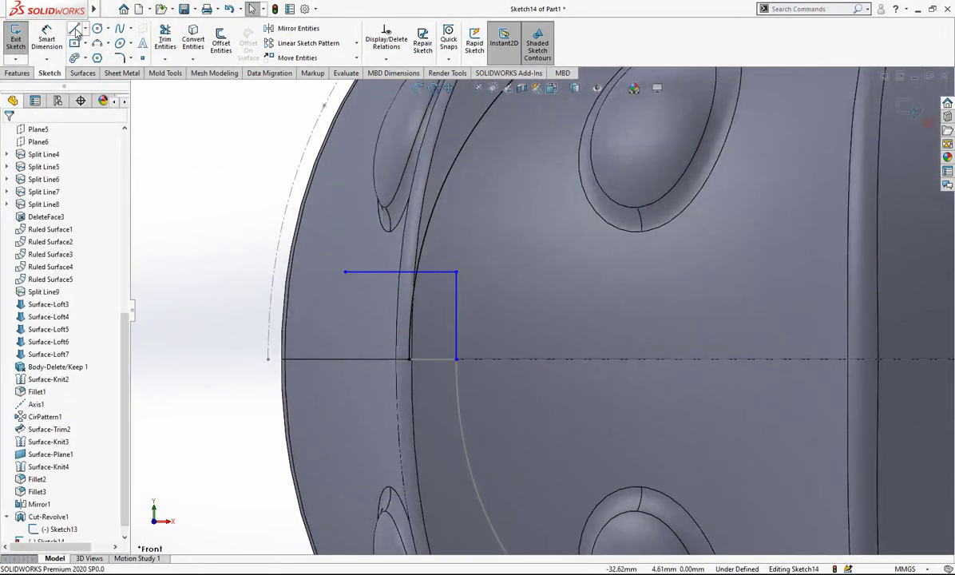
- Close the lip profile with a horizontal line along the parting edge and trim the excess line and curve ends
click(74, 29)
mouse_move(408, 360)
mouse_down()
mouse_move(463, 372)
mouse_move(456, 359)
mouse_up()
key(Escape)
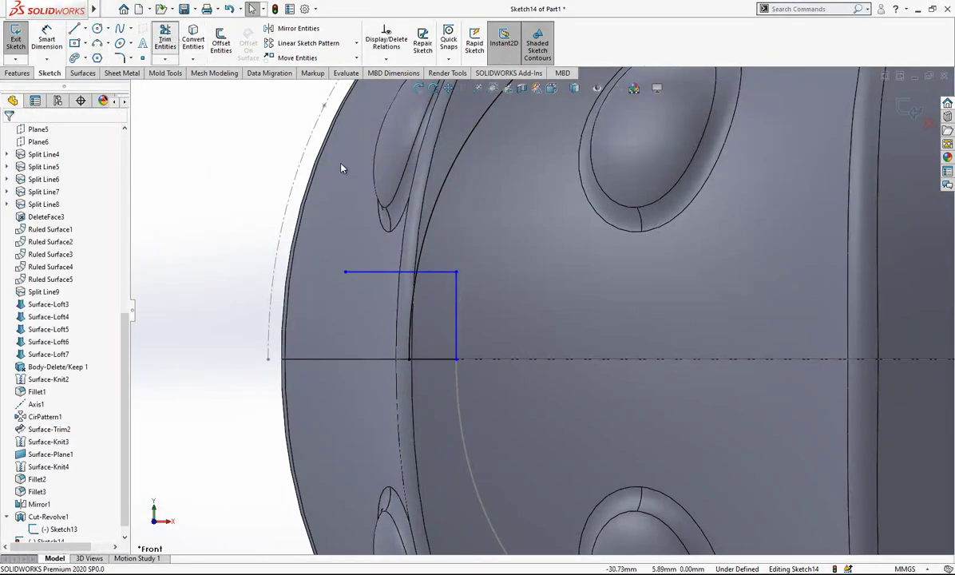
drag(392, 237, 357, 316)
key(Escape)
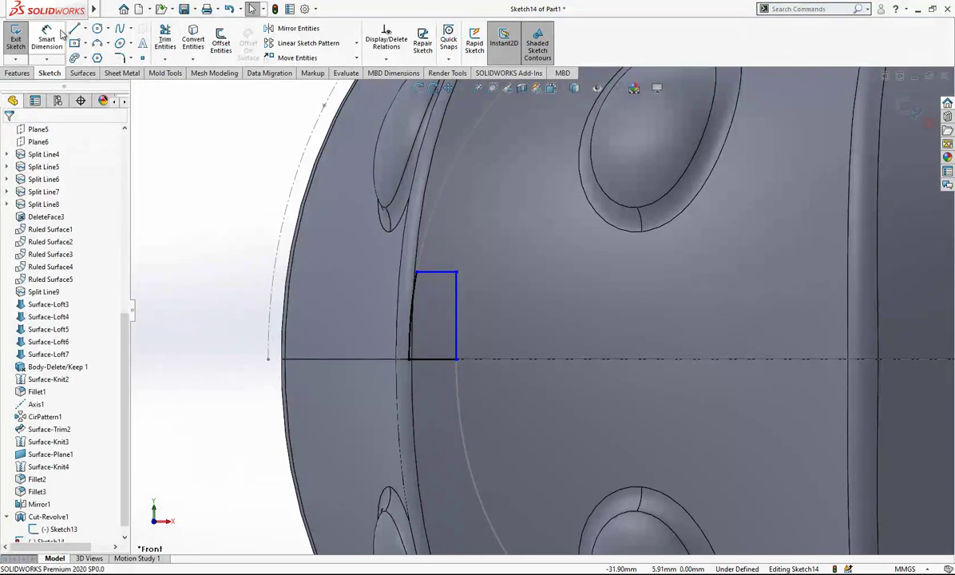
- Dimension the lip profile's vertical line to a height of 1.50 mm
click(48, 38)
click(457, 310)
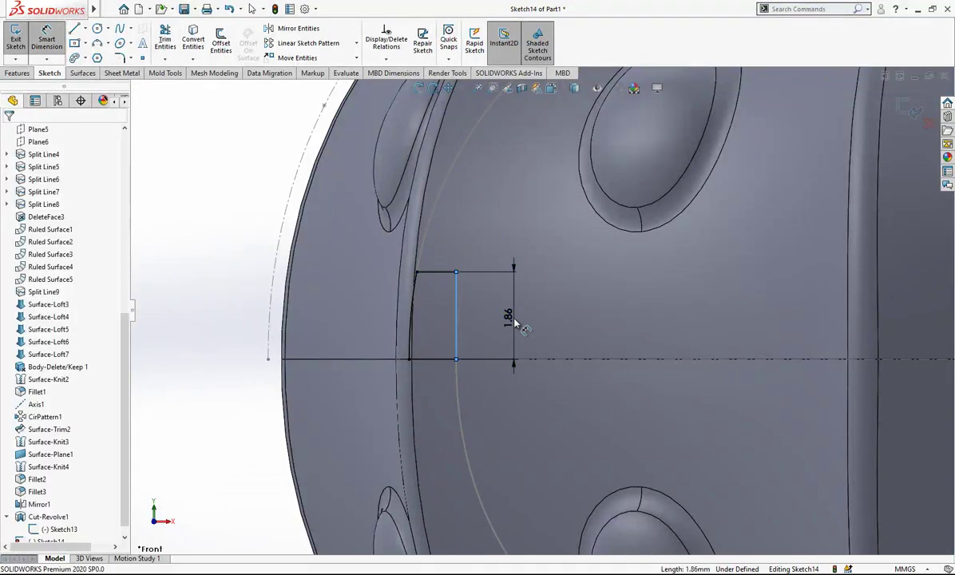
click(512, 320)
key(Return)
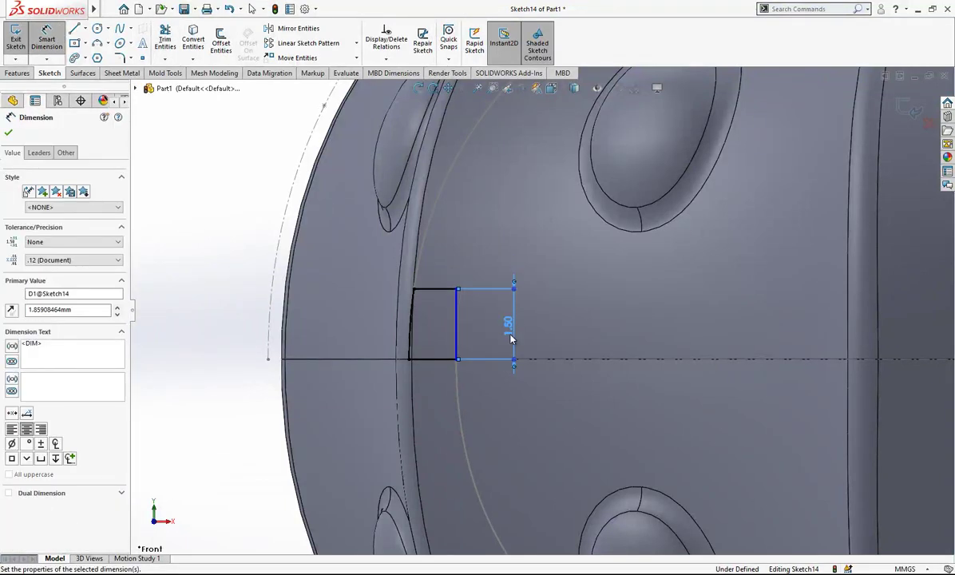
key(Escape)
- Align the vertical line with the lower cavity curve's end and make the line tangent to that curve
click(456, 360)
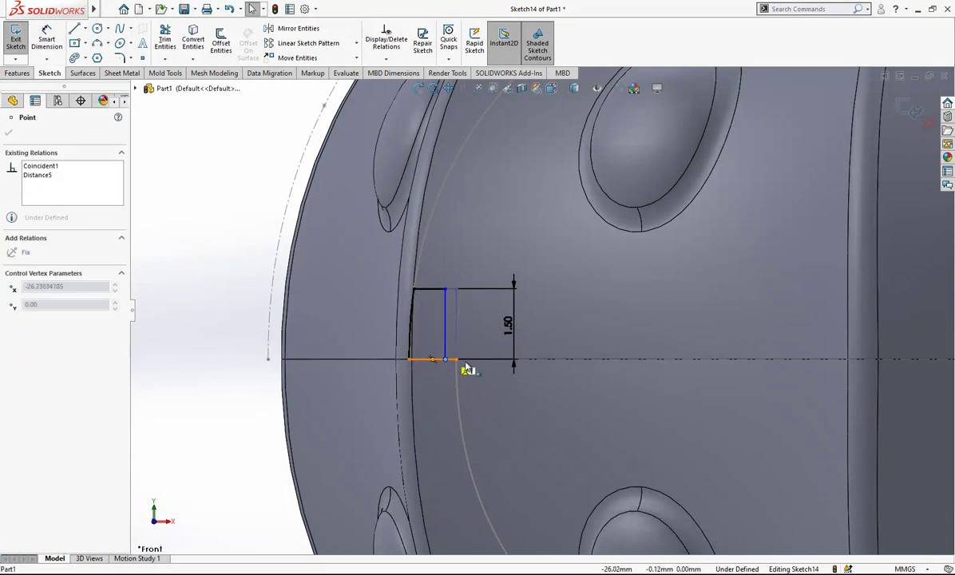
drag(456, 363, 456, 360)
scroll(465, 329, up, 1)
key(Escape)
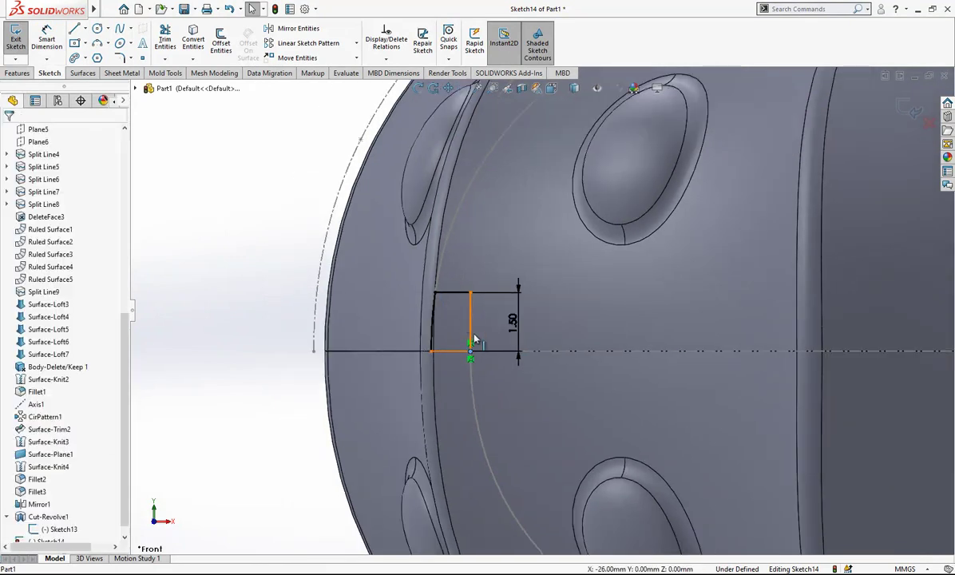
click(471, 367)
ctrl+click(472, 322)
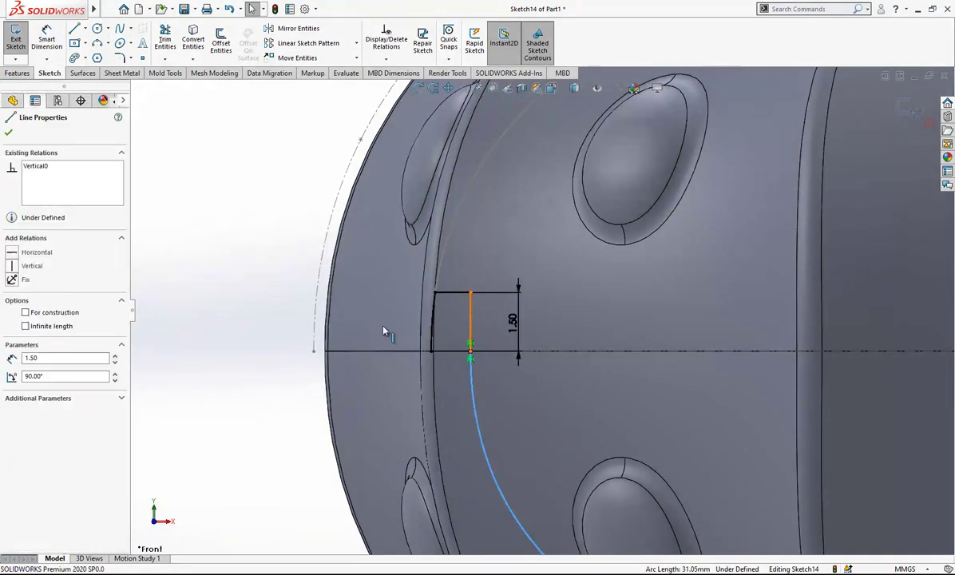
click(33, 329)
- Round both upper corners of the lip profile with 0.25 mm sketch fillets
scroll(517, 318, down, 2)
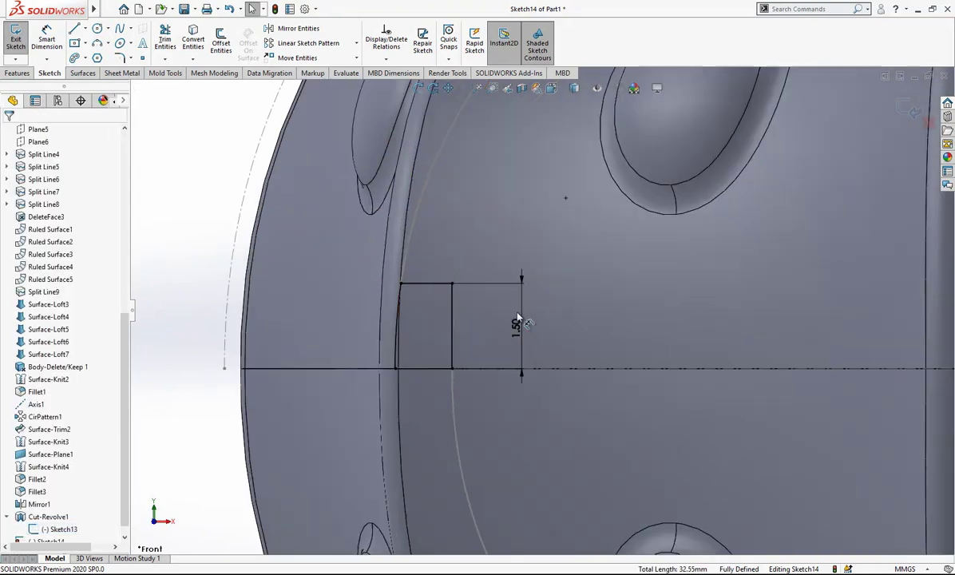
click(122, 58)
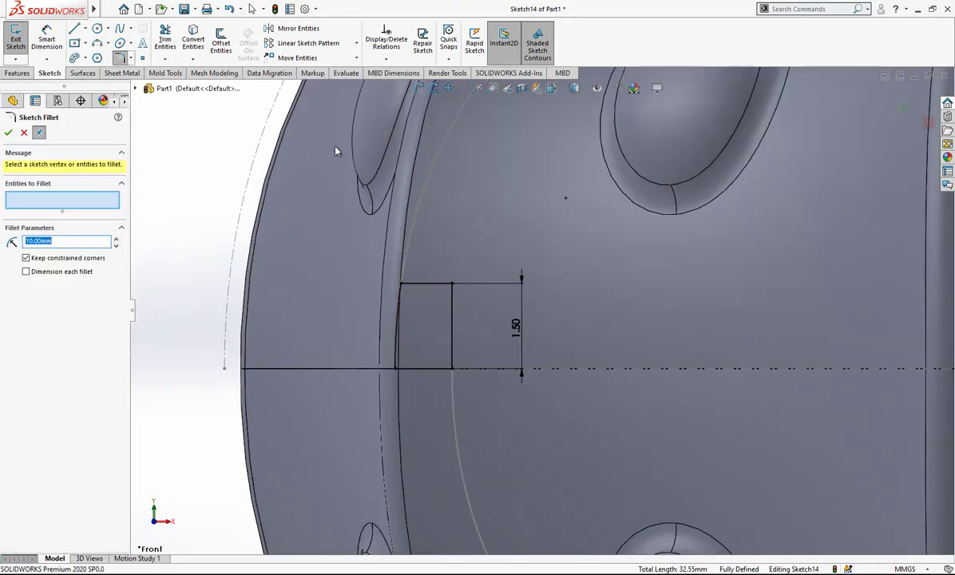
click(452, 299)
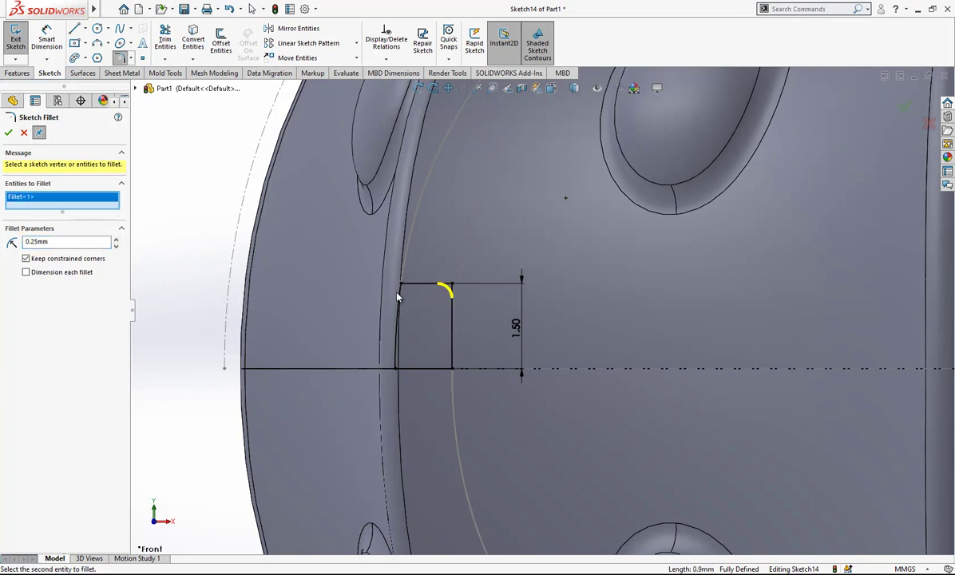
click(401, 284)
click(7, 133)
scroll(341, 234, up, 3)
scroll(487, 319, down, 6)
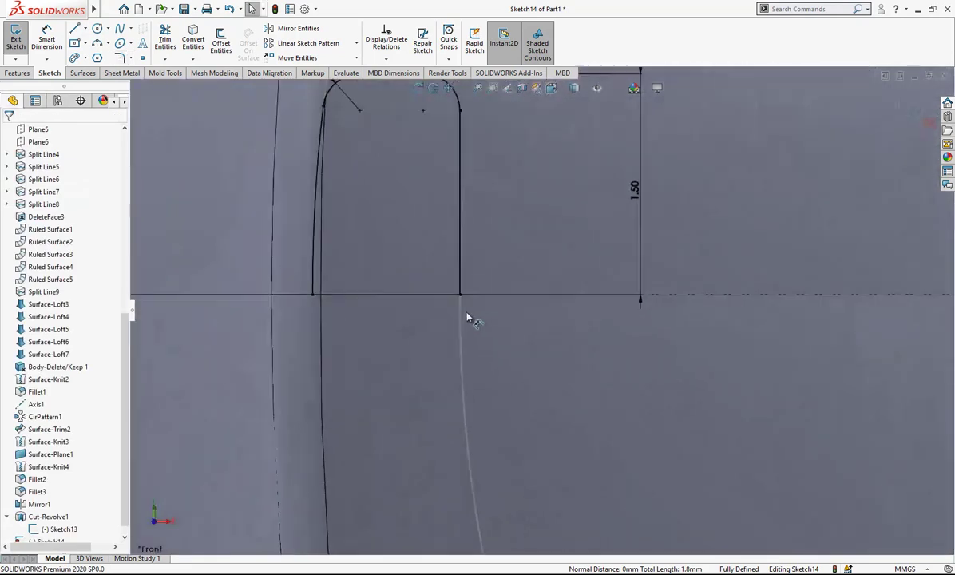
- Sketch a vertical line about 17.89 mm long upward from the origin along the central axis and convert it to construction geometry
scroll(468, 318, up, 8)
scroll(559, 240, down, 2)
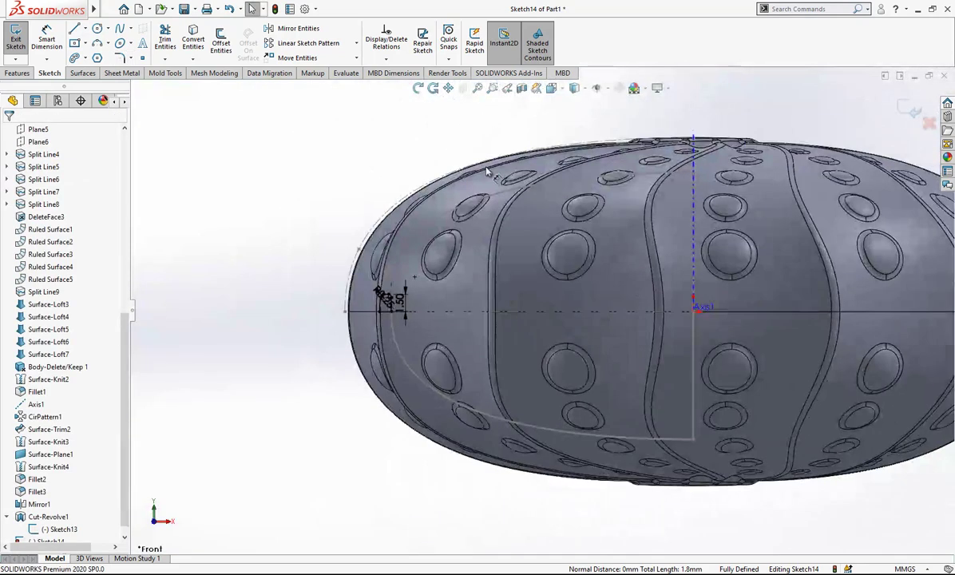
click(76, 29)
click(661, 310)
click(693, 104)
key(Escape)
click(693, 121)
click(728, 87)
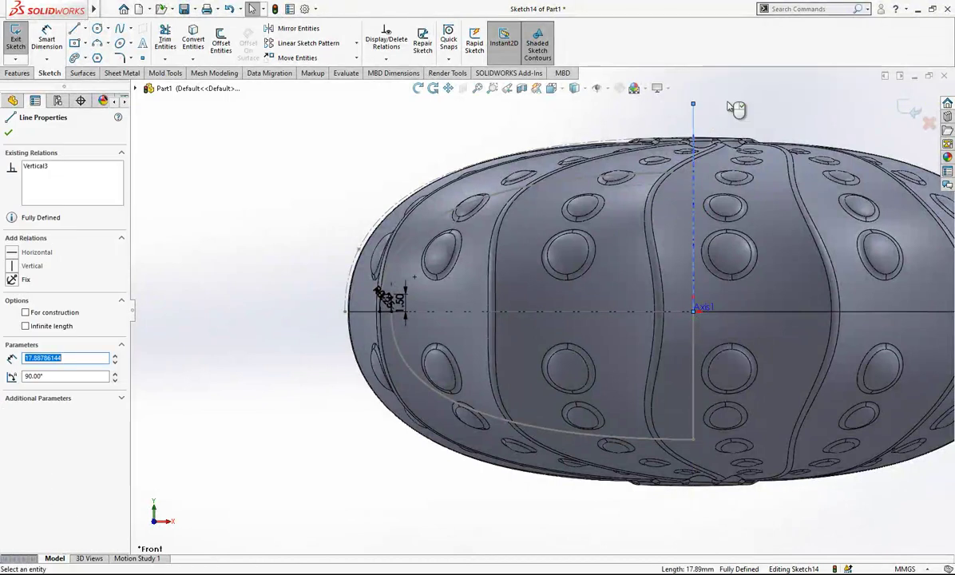
click(728, 107)
- Exit the lip sketch and hide the upper half body and the sketch containing the cavity curve
scroll(707, 267, up, 2)
middle_drag(707, 268, 675, 299)
scroll(662, 298, down, 2)
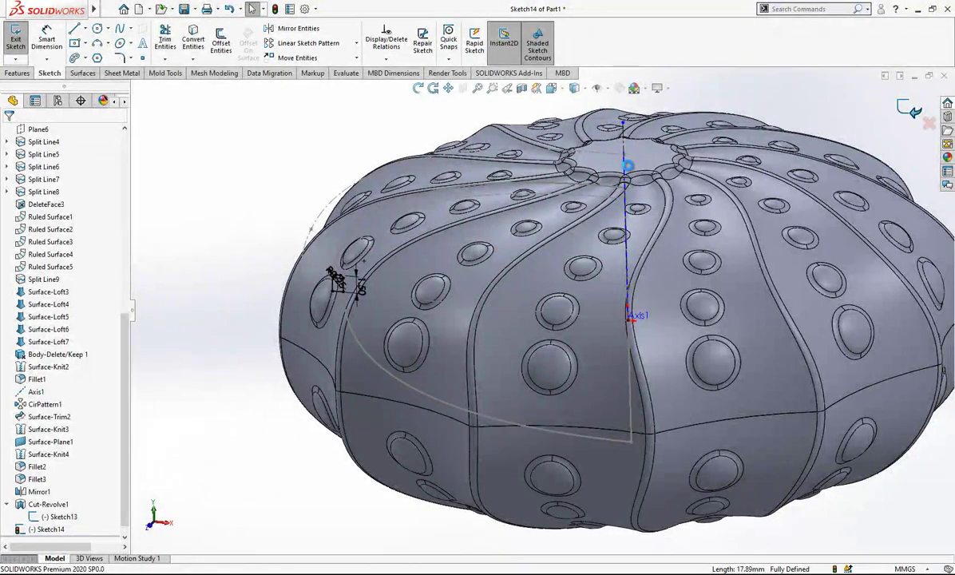
click(662, 160)
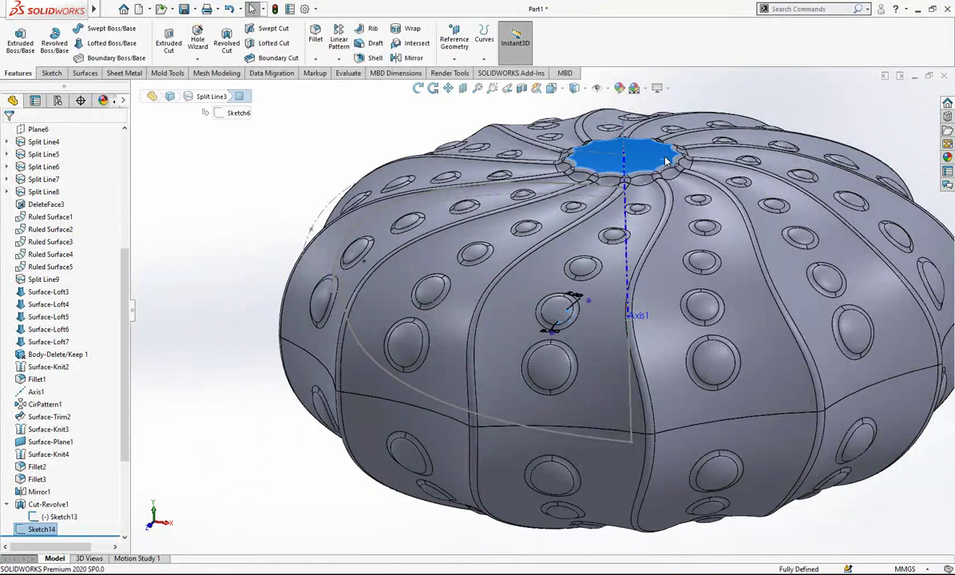
click(711, 128)
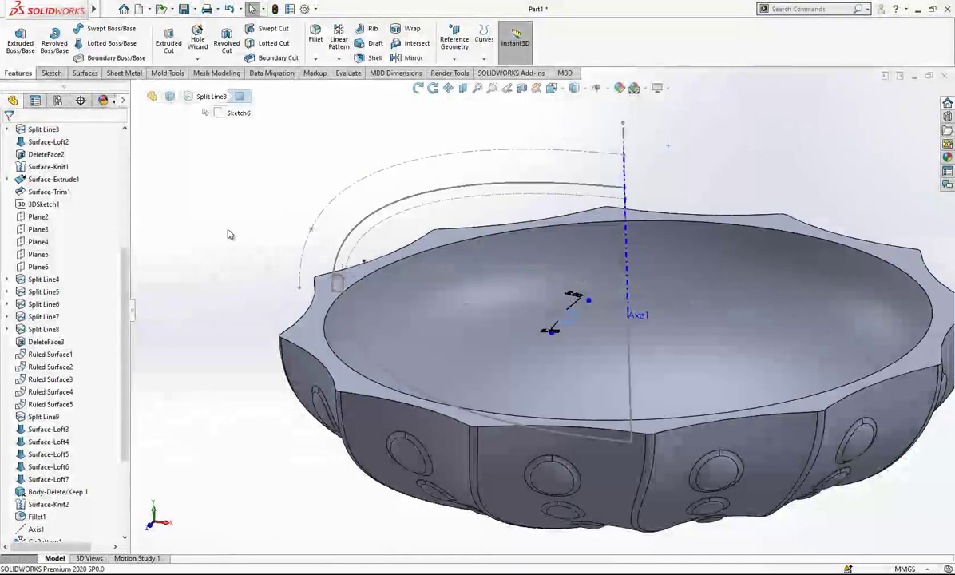
scroll(507, 230, up, 2)
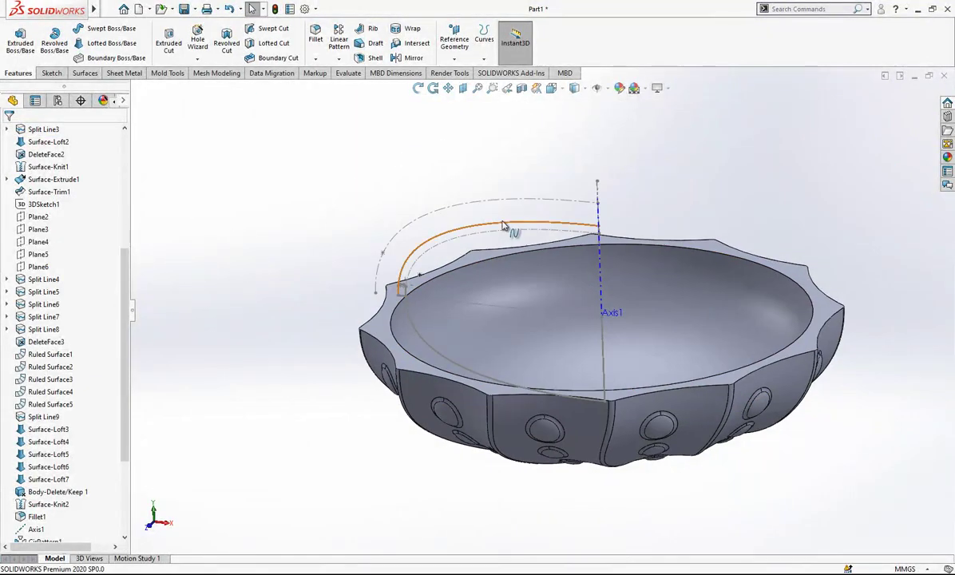
click(503, 226)
click(550, 190)
- Revolve the lip profile around the vertical centerline to add a full ring to the lower half's rim
scroll(423, 299, down, 4)
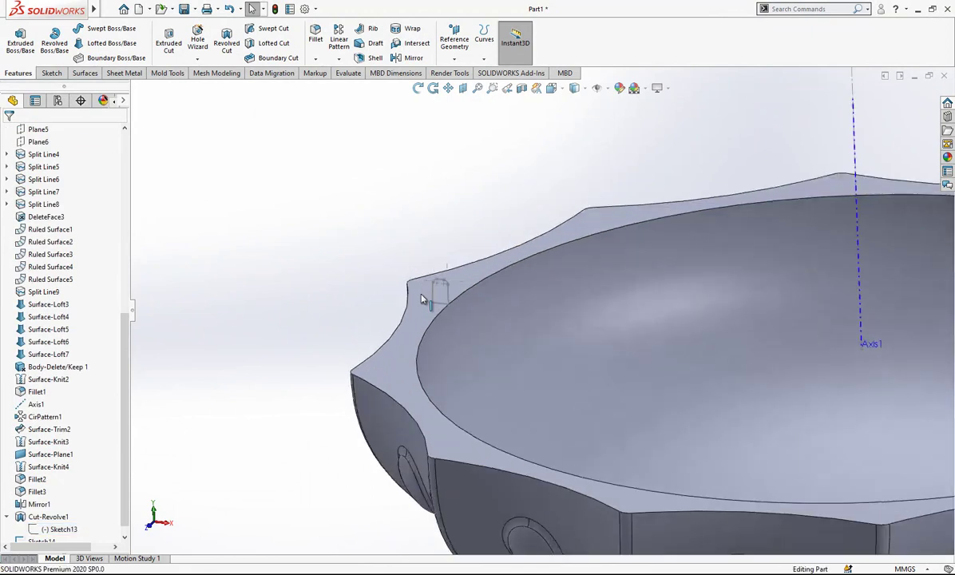
scroll(423, 297, down, 5)
click(440, 284)
scroll(405, 292, up, 4)
scroll(50, 520, up, 1)
scroll(63, 514, down, 1)
click(52, 533)
scroll(164, 313, up, 3)
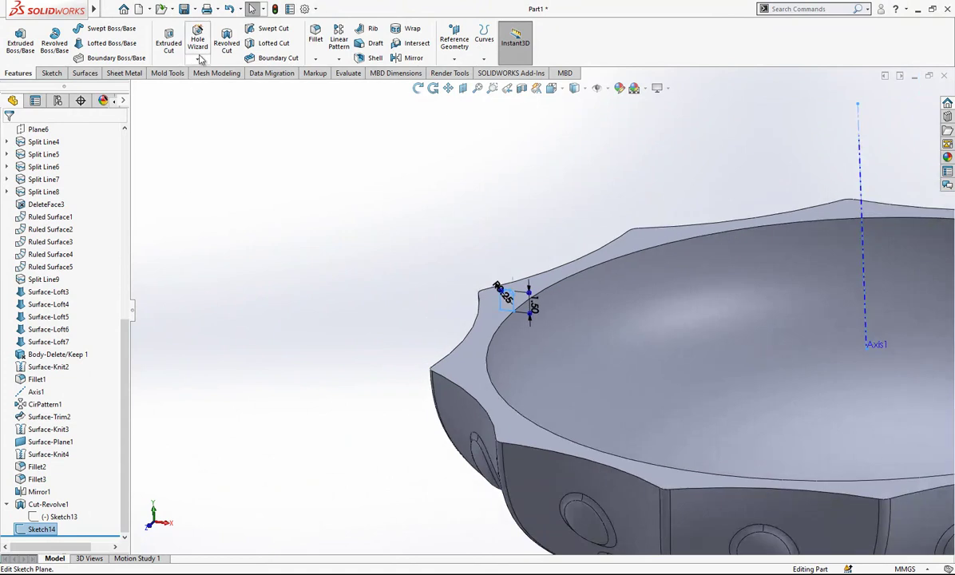
click(54, 41)
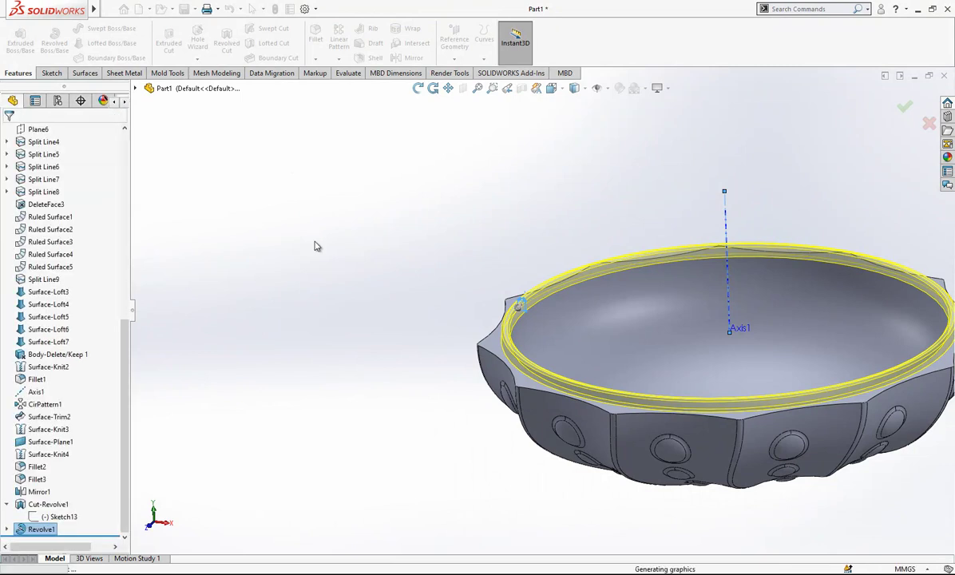
- Expand the list of solid bodies and show the hidden upper half body again
scroll(780, 343, up, 2)
mouse_move(780, 343)
middle_down()
mouse_move(806, 382)
mouse_move(771, 348)
mouse_move(770, 359)
middle_up()
scroll(769, 359, down, 1)
drag(126, 344, 136, 162)
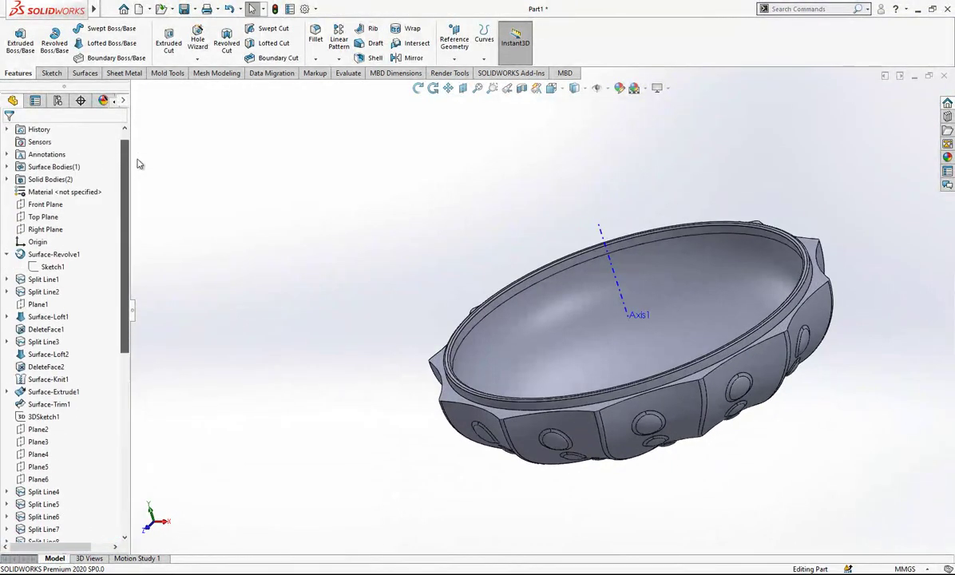
click(48, 193)
click(58, 175)
middle_drag(592, 292, 650, 305)
- Apply the matte gold metal appearance to the entire upper half body
click(947, 157)
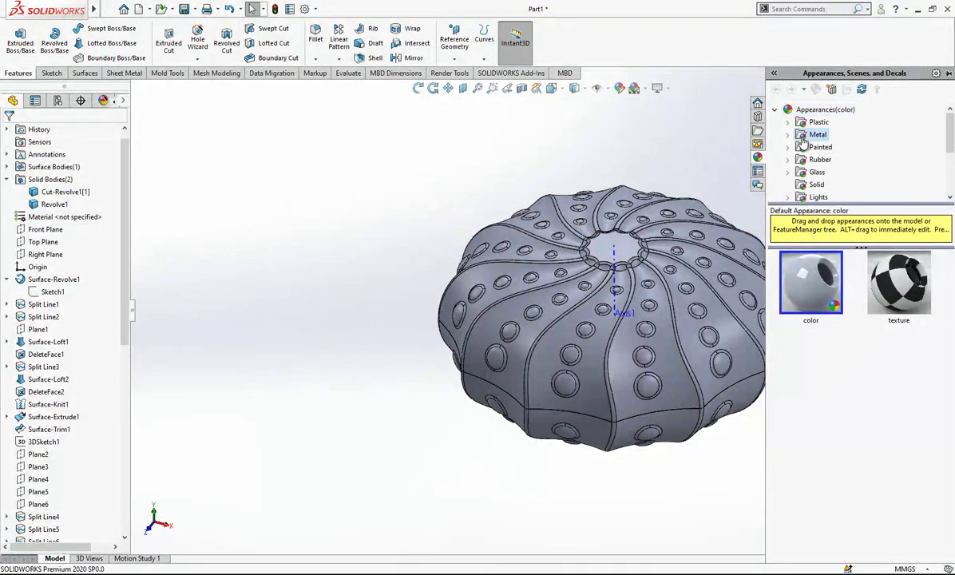
click(814, 134)
click(788, 135)
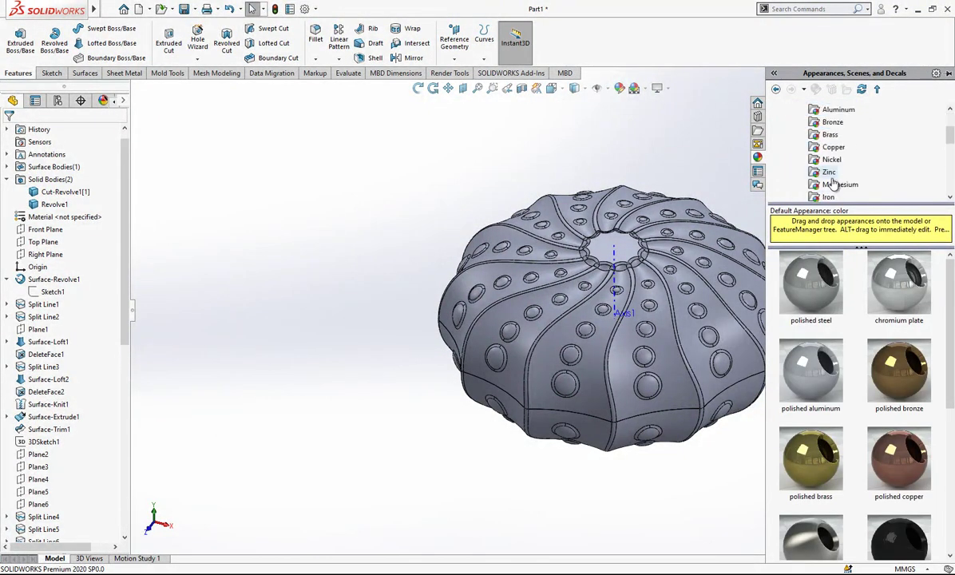
click(829, 197)
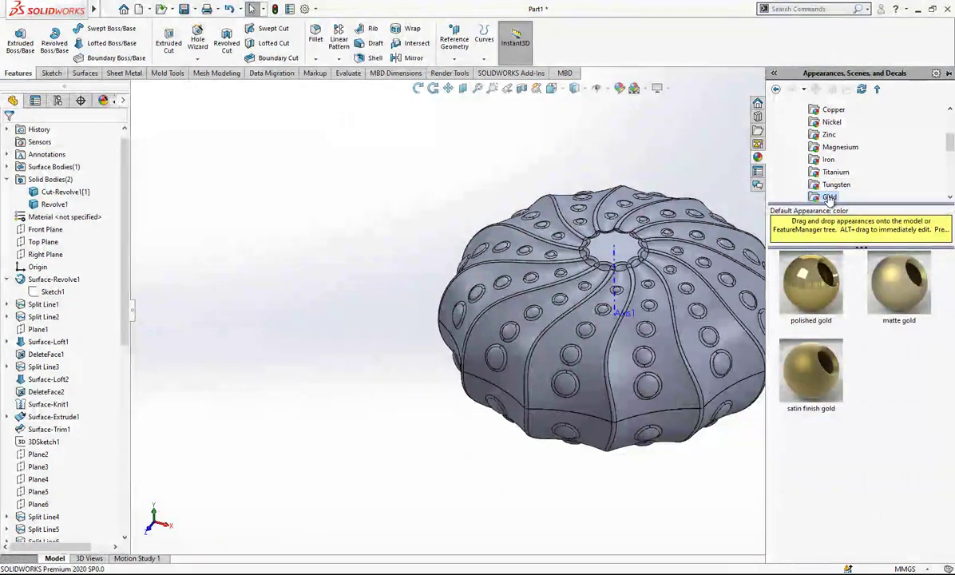
drag(885, 293, 641, 281)
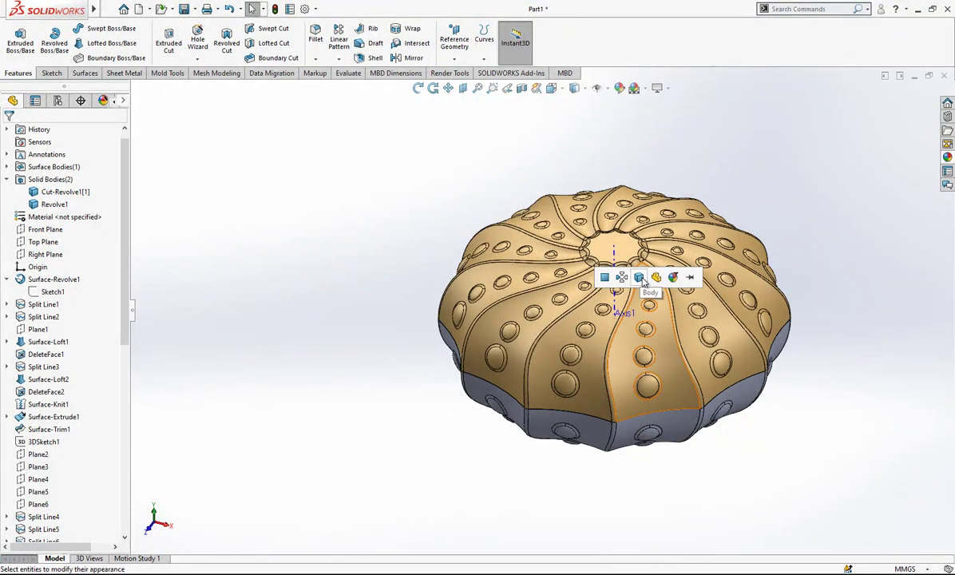
click(639, 277)
- Apply a gold metal appearance to the entire lower half body
click(948, 162)
drag(812, 301, 664, 423)
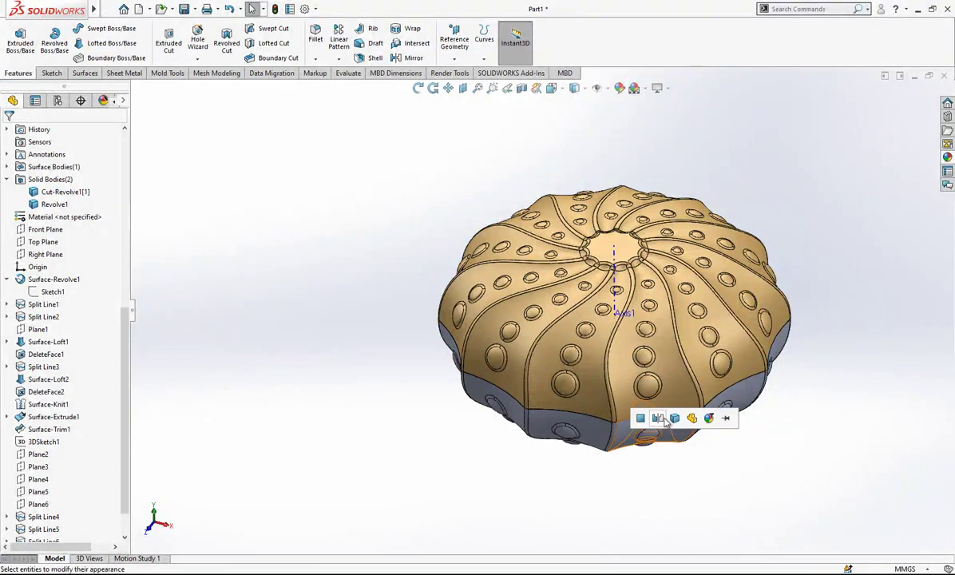
click(675, 419)
scroll(722, 334, down, 1)
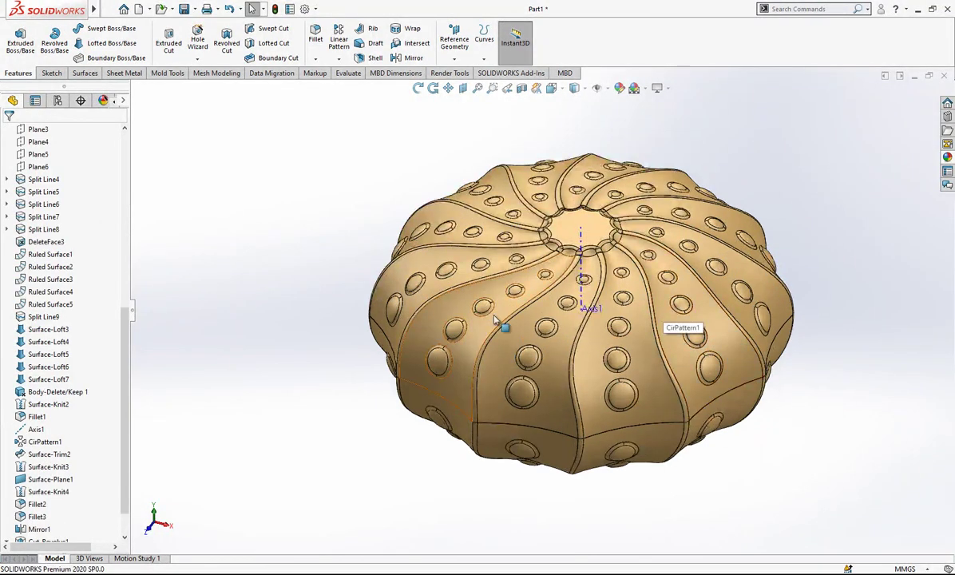
- Color the twelve smooth panel faces and the cap face of the upper half green (RGB 0, 192, 0) at face level
right_click(465, 300)
click(544, 265)
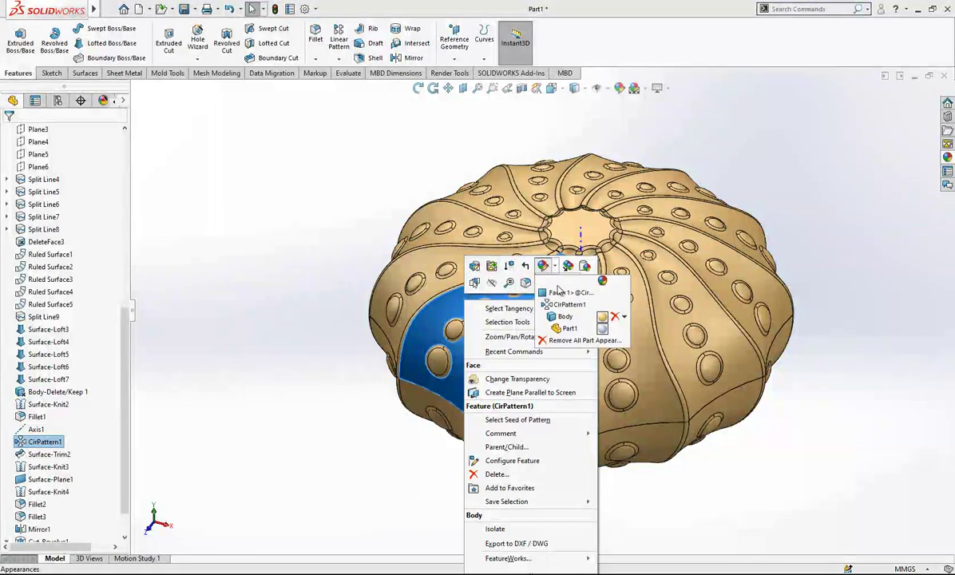
click(562, 292)
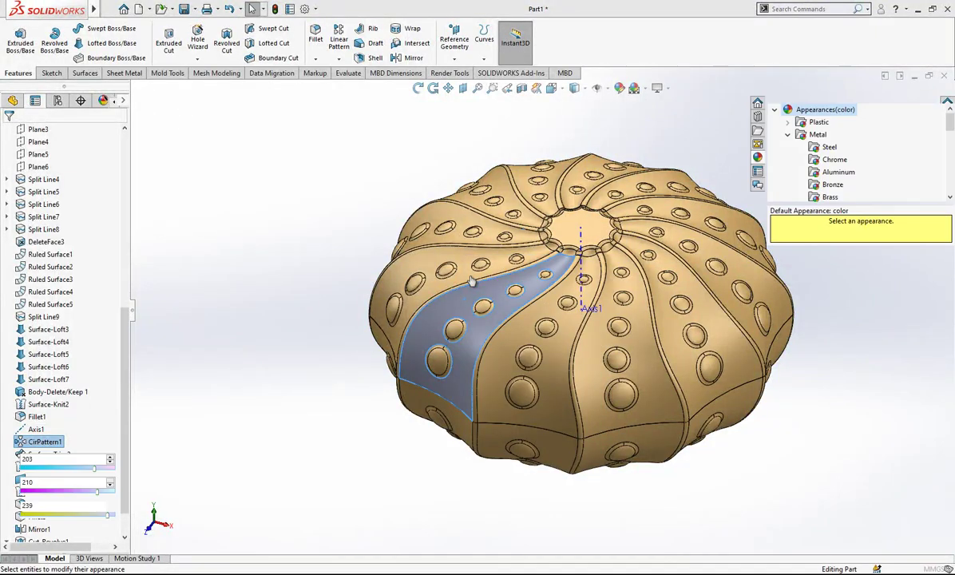
click(461, 223)
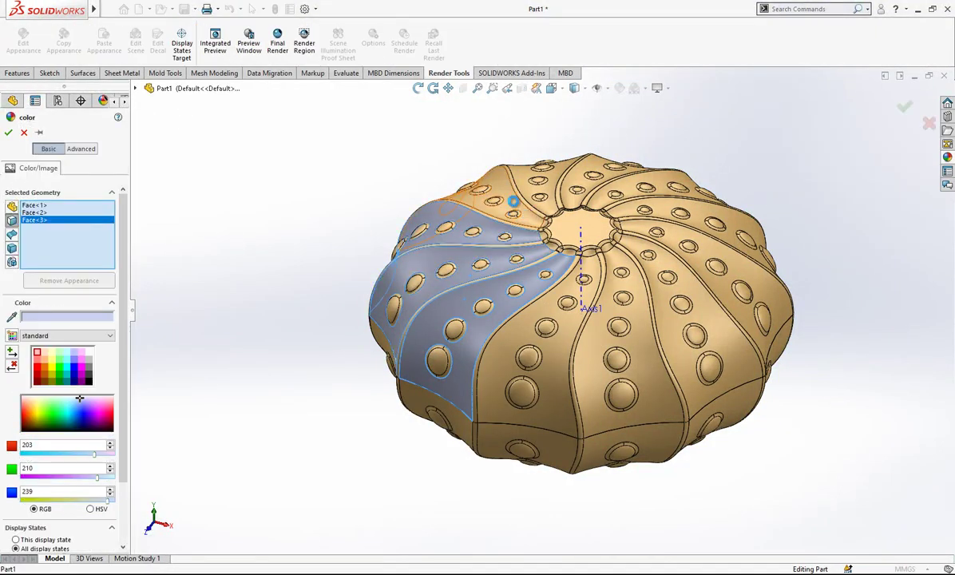
click(513, 201)
click(563, 173)
click(546, 166)
click(592, 172)
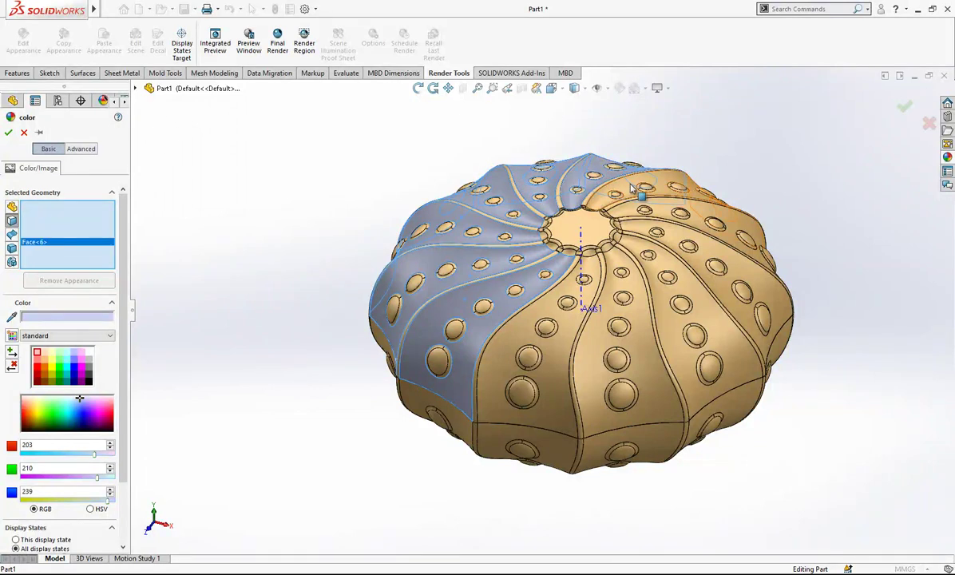
click(637, 185)
click(622, 211)
click(641, 253)
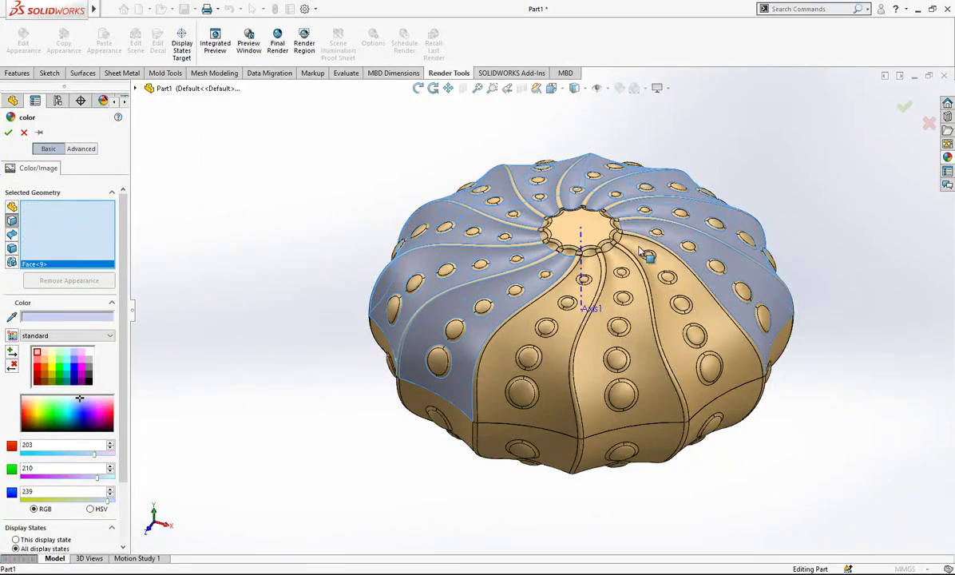
click(621, 269)
click(585, 273)
click(564, 251)
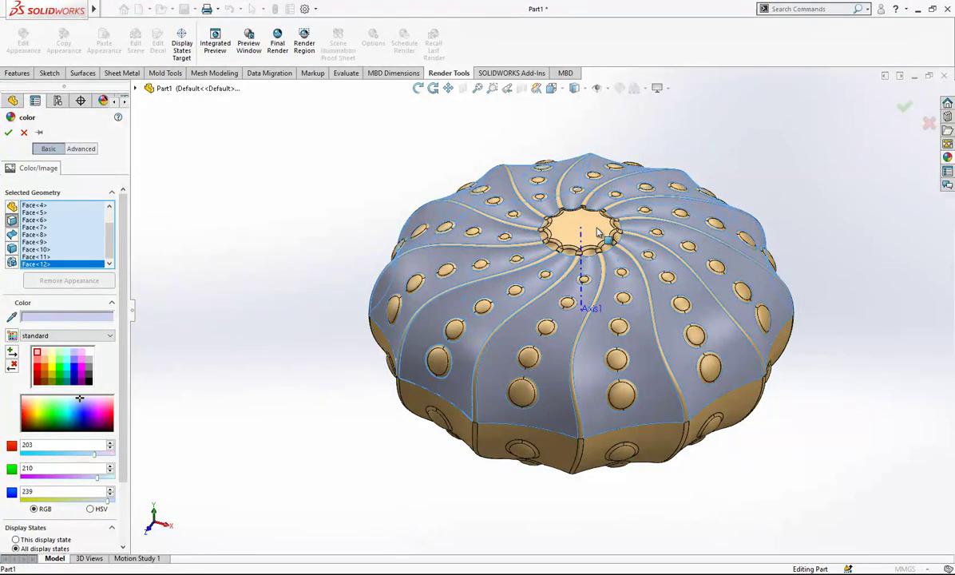
click(579, 227)
click(63, 376)
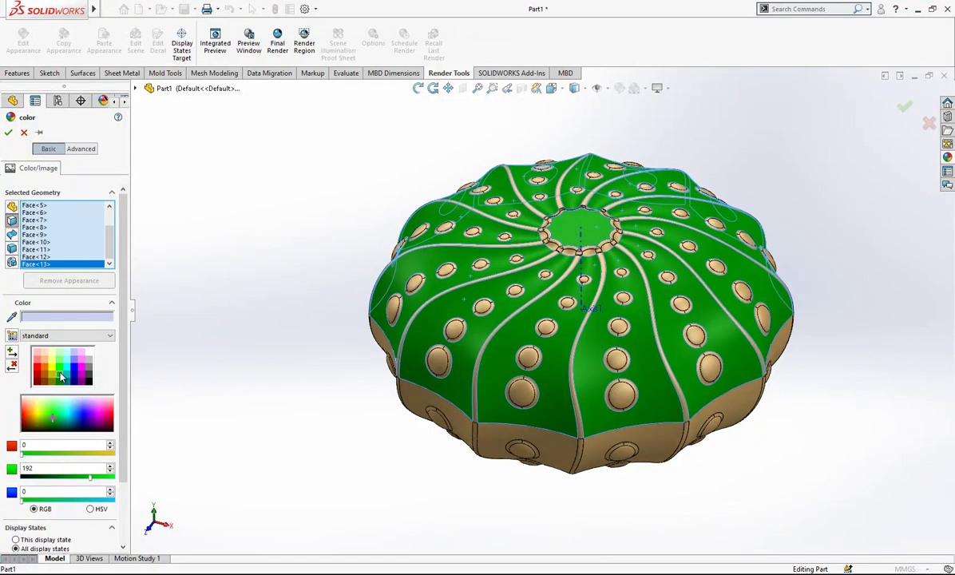
- Add the twelve panel faces and the cap face of the lower half to the same face color selection
middle_drag(609, 359, 620, 235)
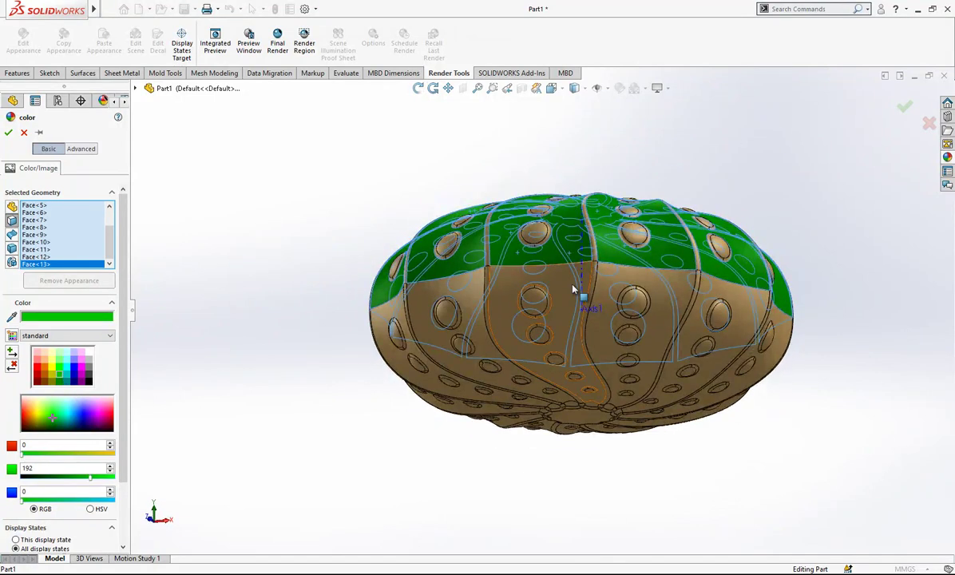
click(563, 289)
click(474, 299)
click(386, 310)
click(614, 292)
click(723, 323)
middle_drag(644, 319, 534, 185)
click(508, 222)
click(443, 253)
click(578, 230)
click(640, 248)
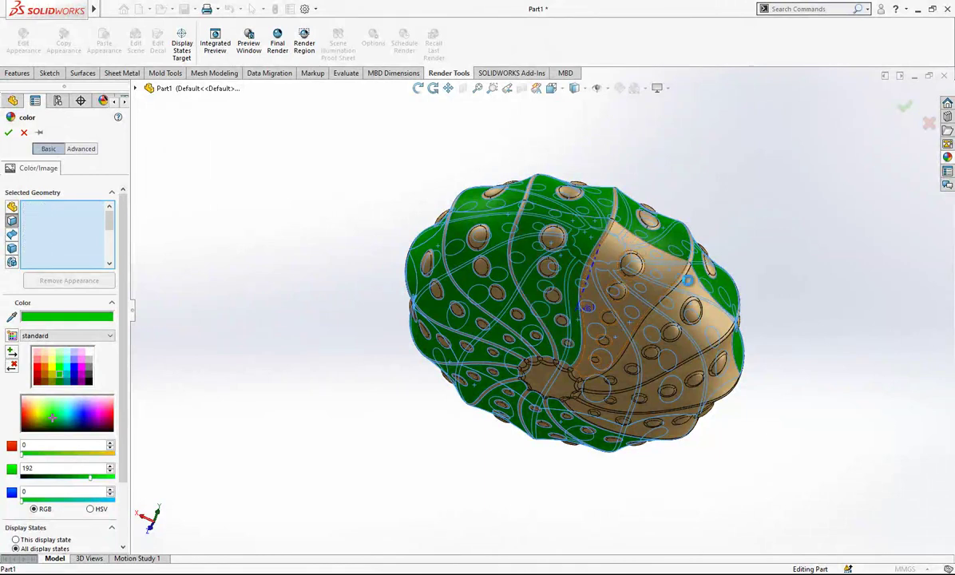
click(696, 292)
click(731, 357)
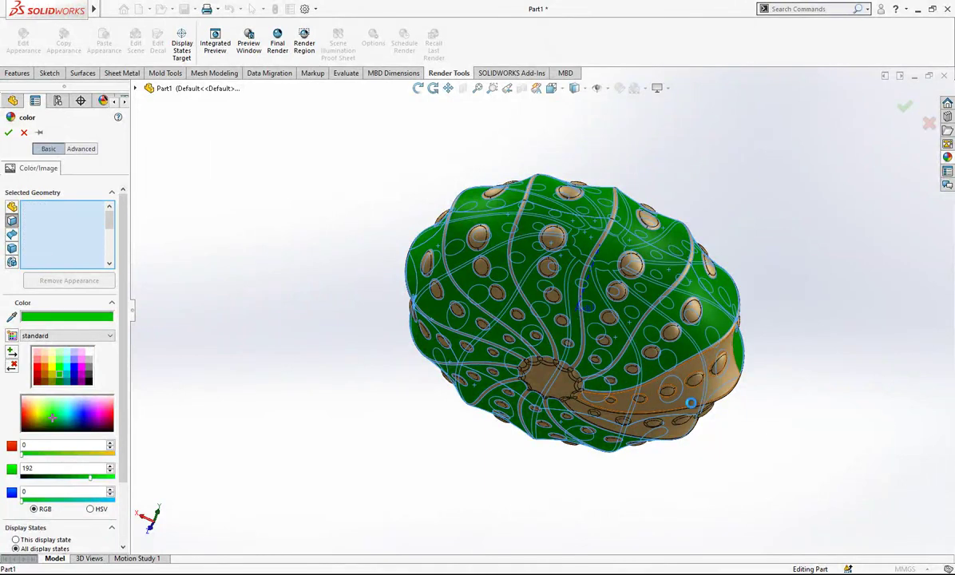
click(669, 433)
click(554, 389)
- Change the selected faces' color to teal (RGB 0, 192, 192) and display the model shaded without edges
middle_drag(573, 341, 482, 336)
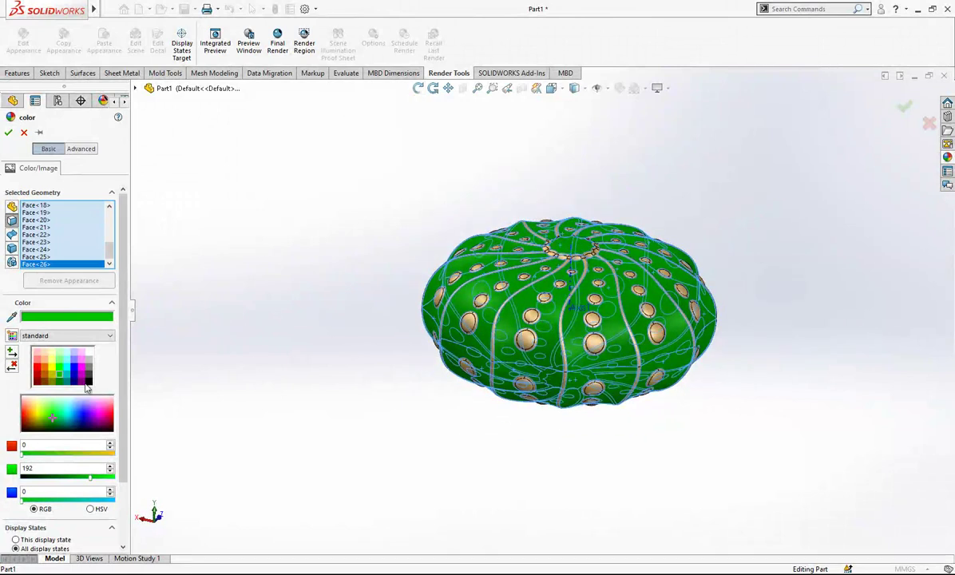
click(69, 376)
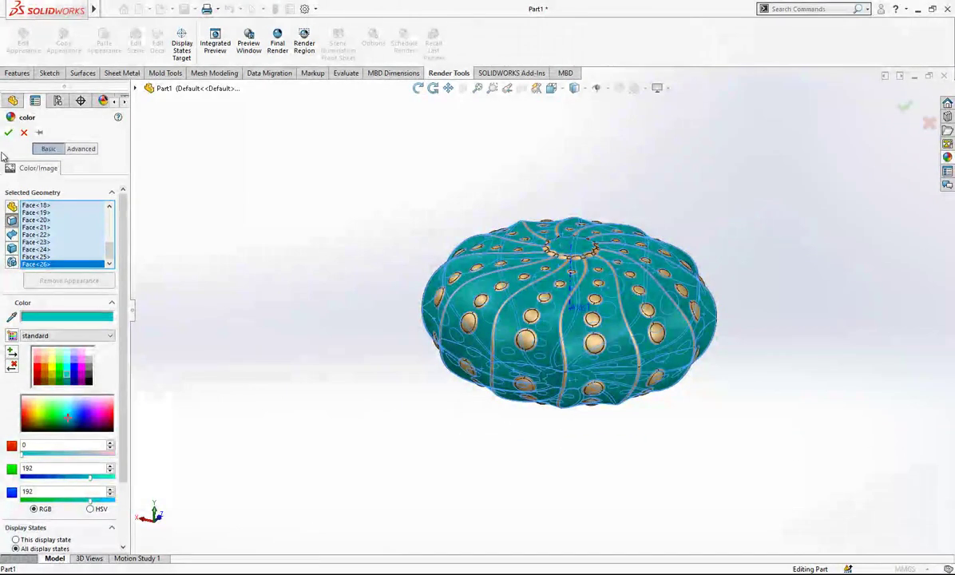
key(Return)
scroll(643, 302, down, 3)
click(576, 90)
click(579, 120)
- Examine the teal and gold body's panels, ribs and raised dots from several angles
mouse_move(602, 271)
middle_down()
mouse_move(600, 321)
mouse_move(601, 245)
mouse_move(564, 303)
middle_up()
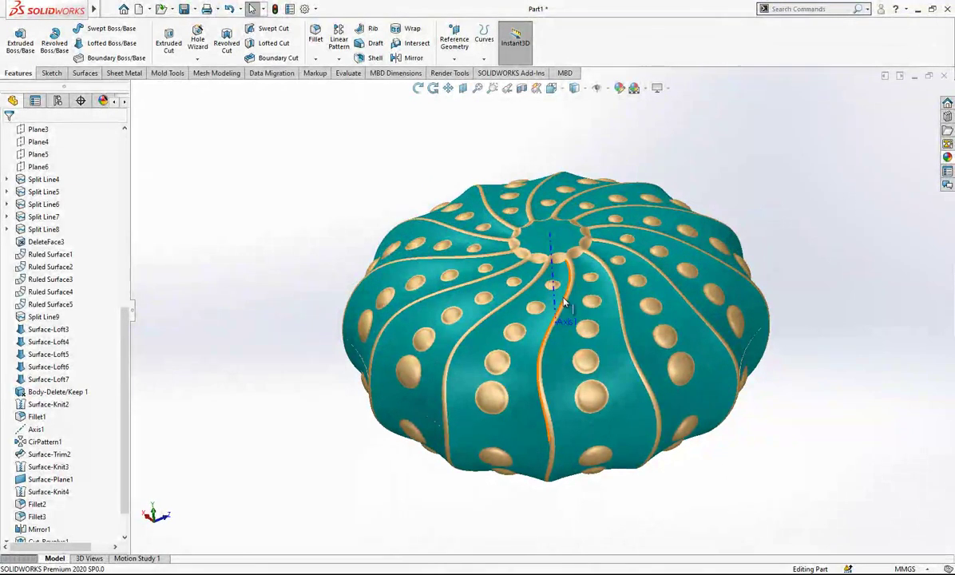
middle_drag(605, 266, 554, 277)
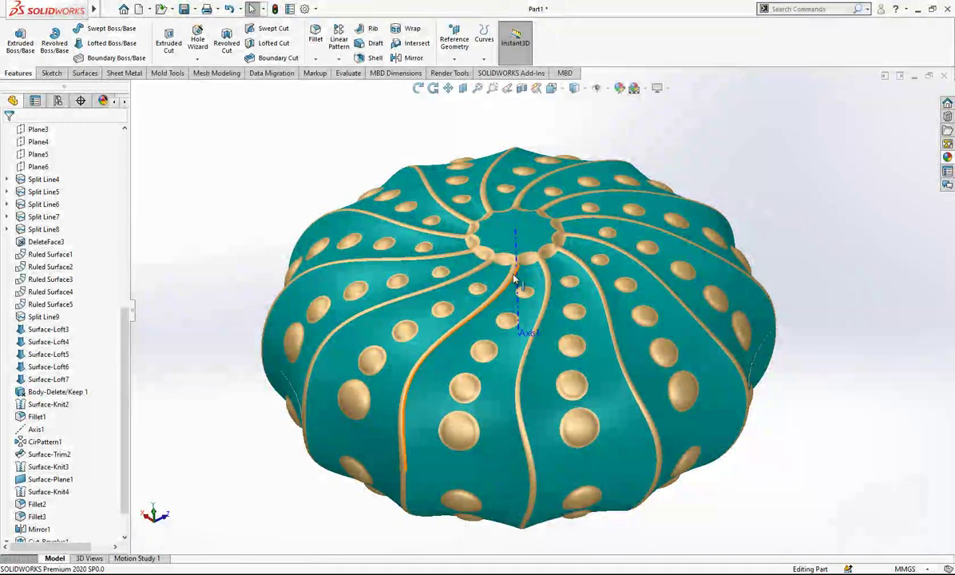
click(568, 242)
scroll(639, 248, up, 1)
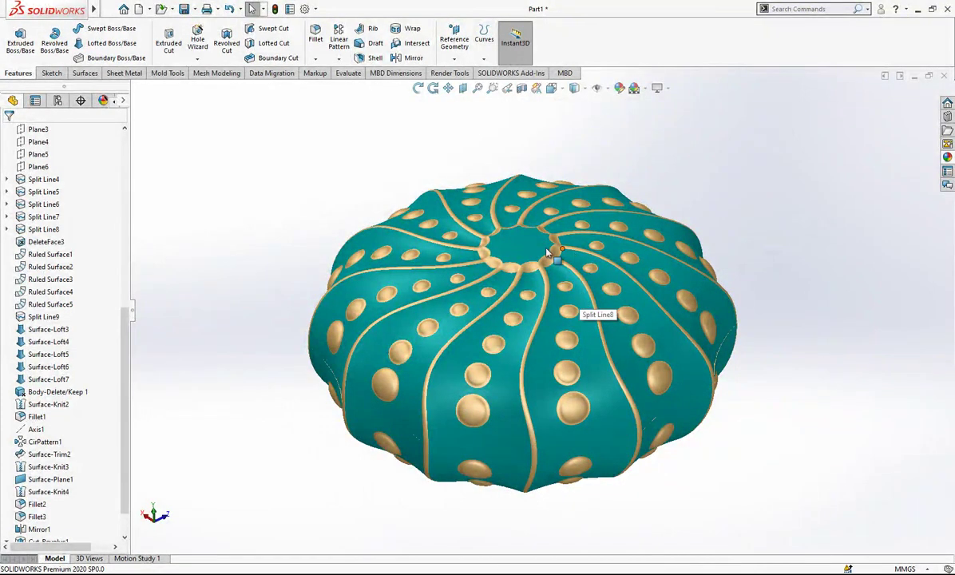
middle_drag(547, 253, 578, 266)
scroll(584, 297, up, 1)
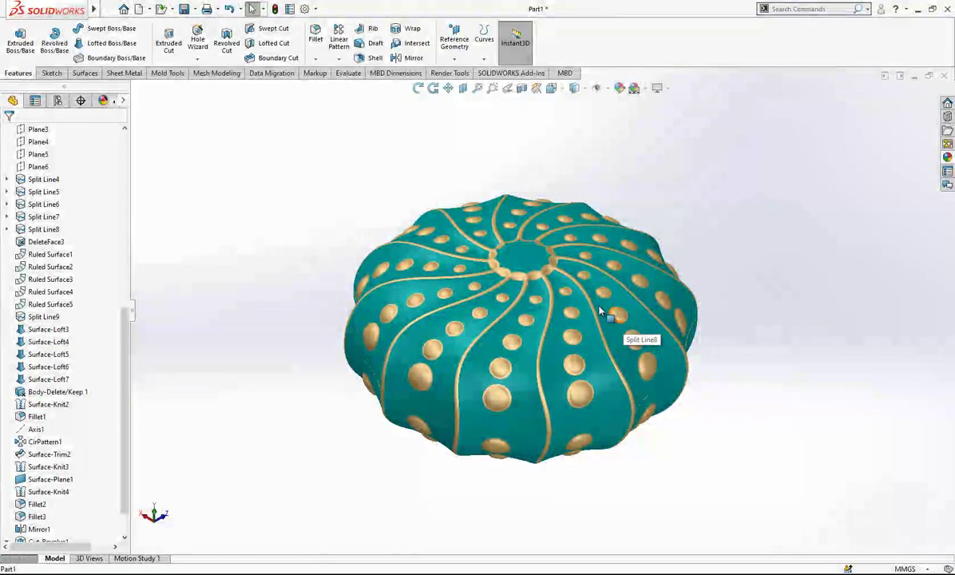
scroll(661, 243, down, 2)
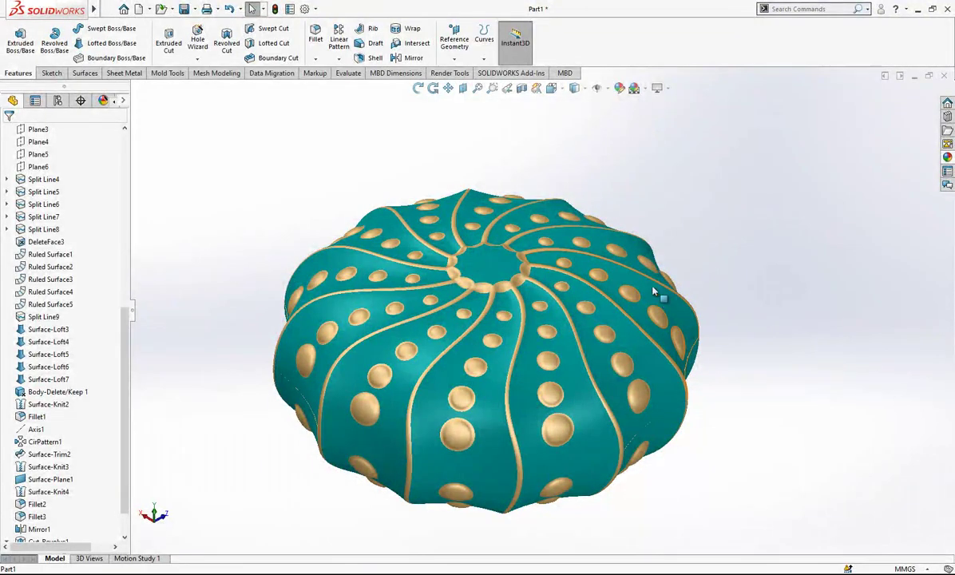
middle_drag(482, 306, 511, 277)
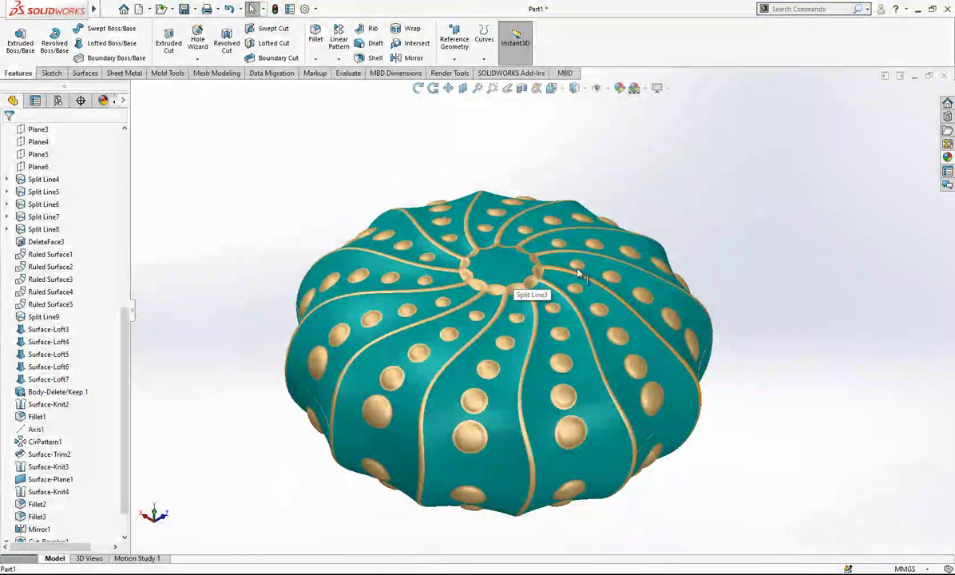